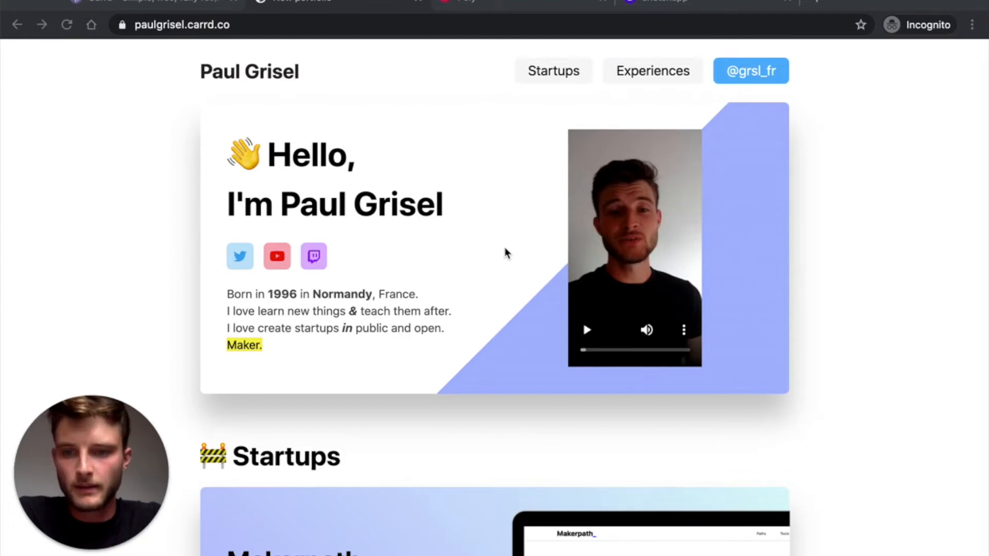
- Log in to Carrd on the carrd.co tab and start a new site
{"action": "scroll", "coordinate": [505, 253], "scroll_direction": "down", "scroll_amount": 2}
{"action": "scroll", "coordinate": [506, 252], "scroll_direction": "up", "scroll_amount": 2}
{"action": "scroll", "coordinate": [505, 252], "scroll_direction": "down", "scroll_amount": 3}
{"action": "scroll", "coordinate": [506, 252], "scroll_direction": "down", "scroll_amount": 5}
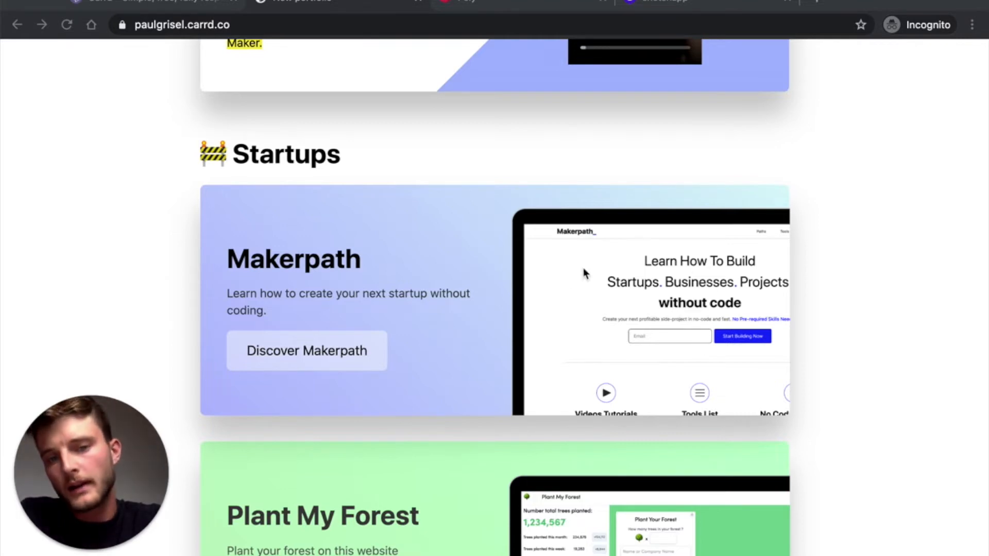
{"action": "scroll", "coordinate": [525, 407], "scroll_direction": "down", "scroll_amount": 2}
{"action": "scroll", "coordinate": [506, 388], "scroll_direction": "down", "scroll_amount": 13}
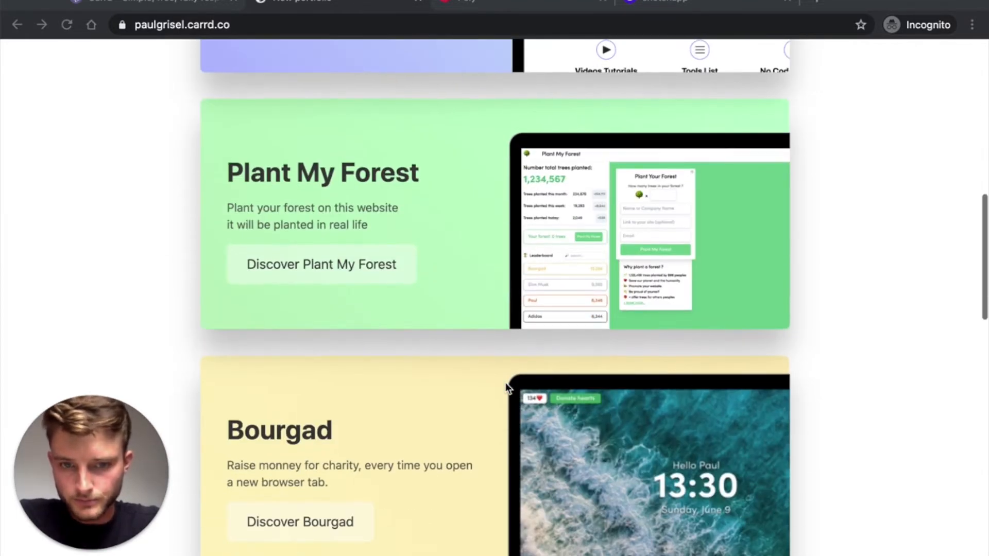
{"action": "scroll", "coordinate": [505, 388], "scroll_direction": "down", "scroll_amount": 5}
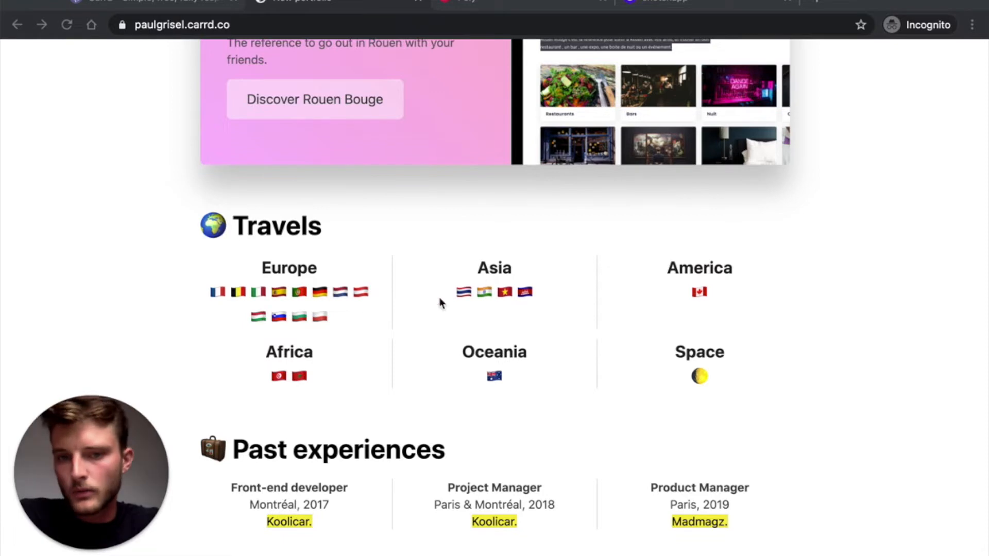
{"action": "scroll", "coordinate": [528, 340], "scroll_direction": "down", "scroll_amount": 5}
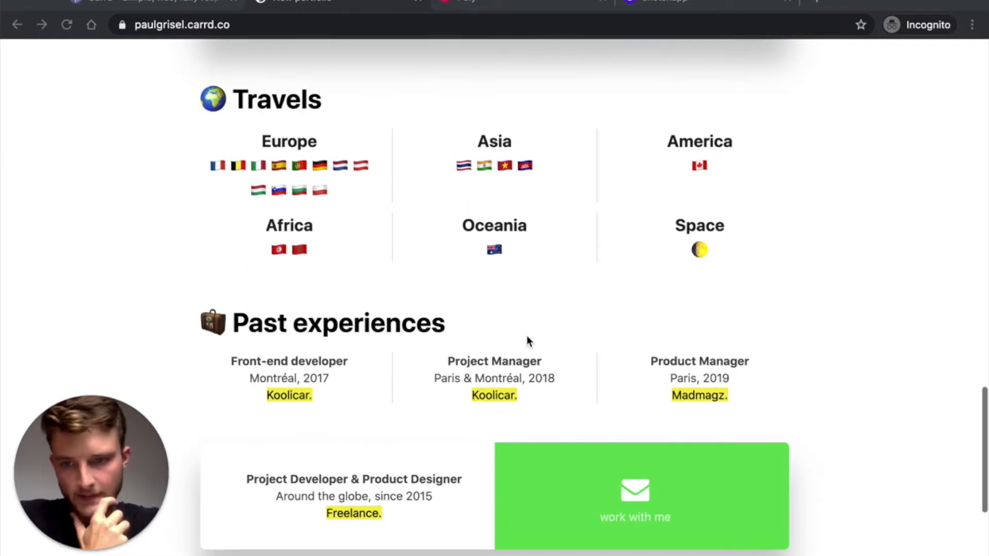
{"action": "scroll", "coordinate": [324, 361], "scroll_direction": "down", "scroll_amount": 4}
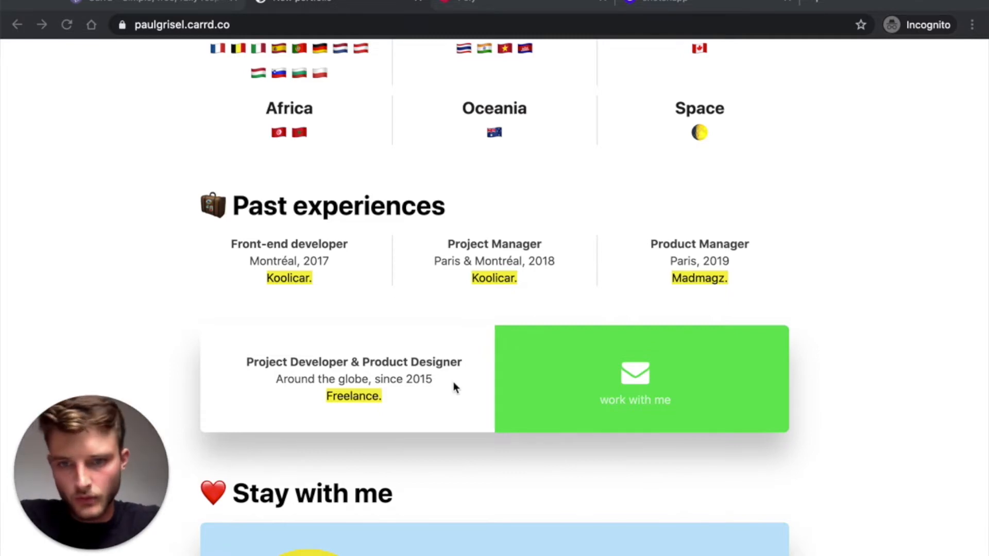
{"action": "scroll", "coordinate": [590, 289], "scroll_direction": "down", "scroll_amount": 3}
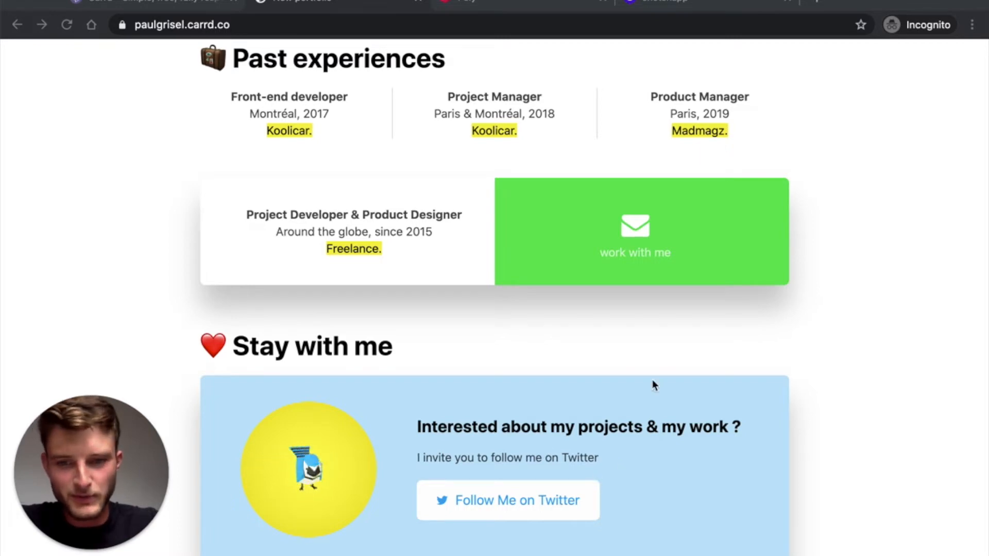
{"action": "scroll", "coordinate": [621, 379], "scroll_direction": "up", "scroll_amount": 20}
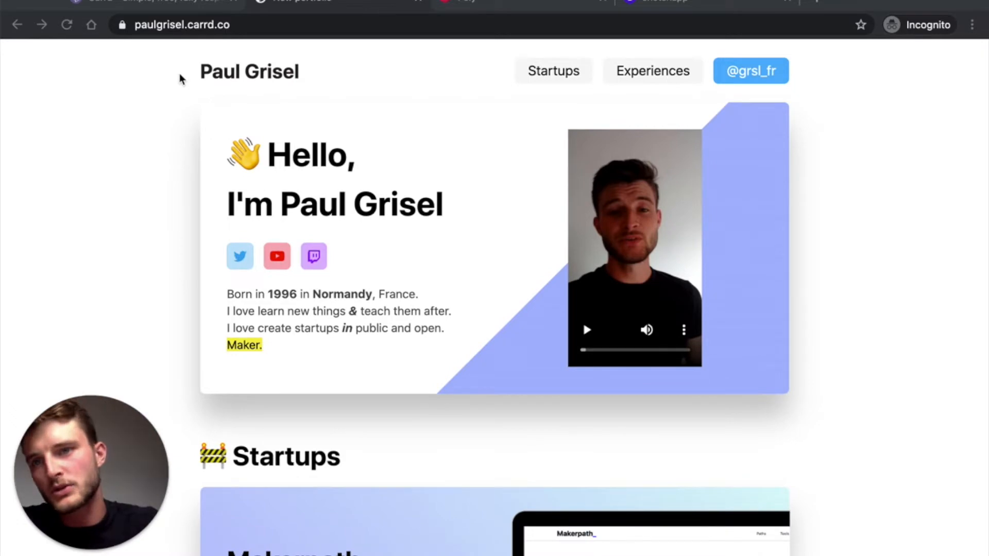
{"action": "left_click", "coordinate": [184, 5]}
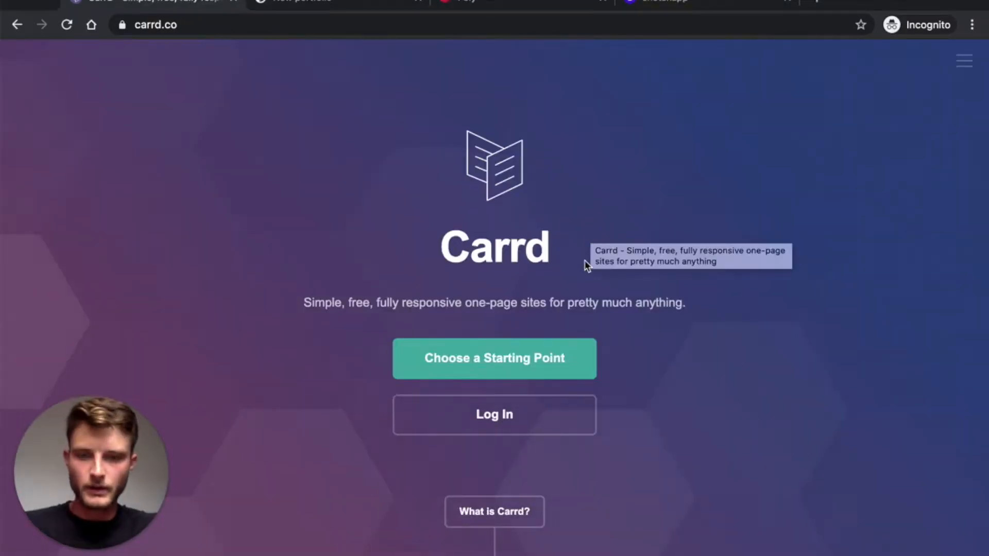
{"action": "left_click", "coordinate": [491, 421]}
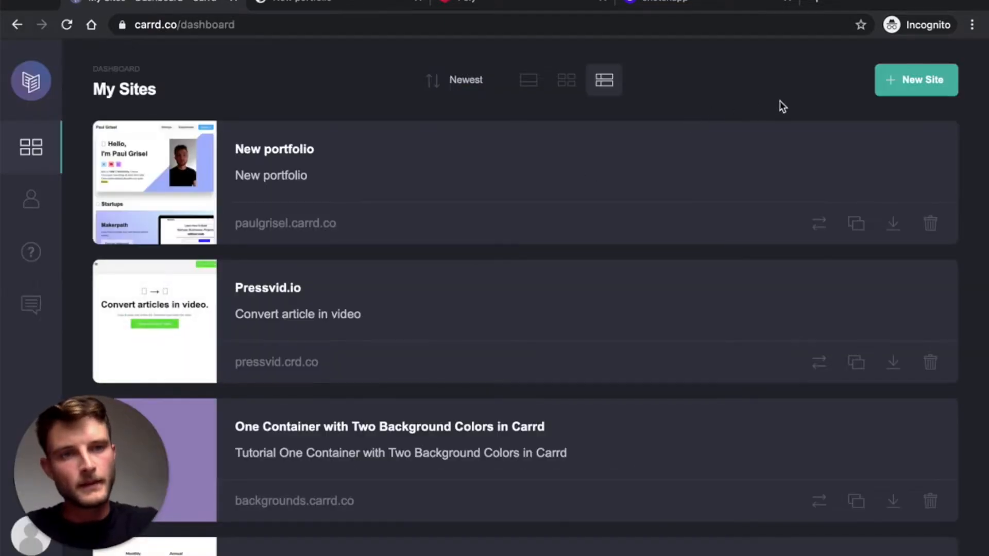
{"action": "left_click", "coordinate": [920, 90]}
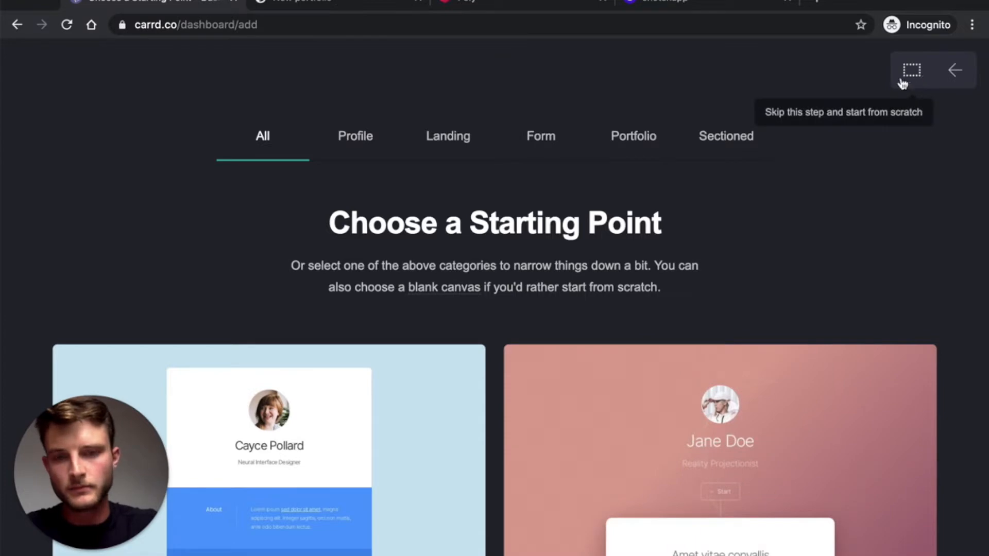
- Narrow the starting-point templates to the Profile category and browse them
{"action": "left_click", "coordinate": [361, 140]}
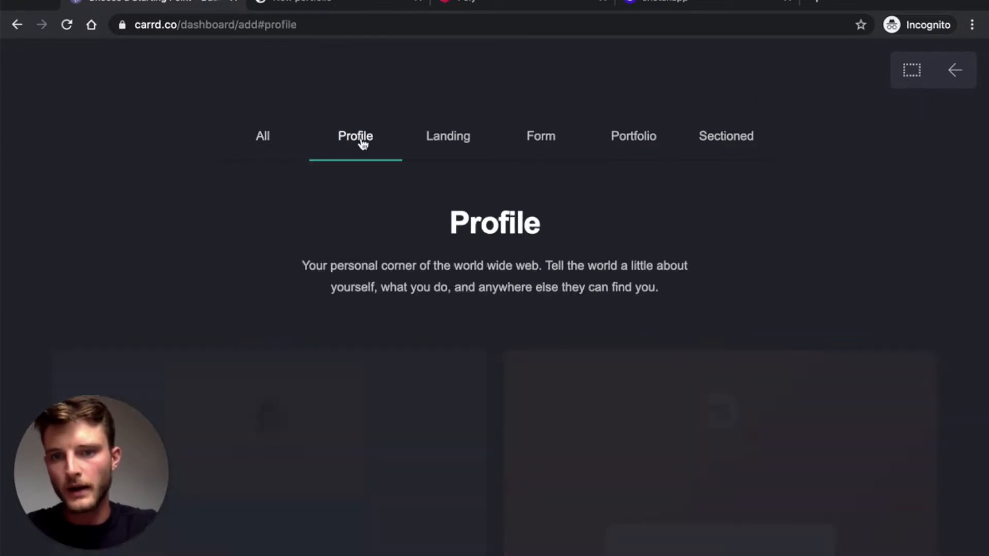
{"action": "scroll", "coordinate": [420, 270], "scroll_direction": "down", "scroll_amount": 6}
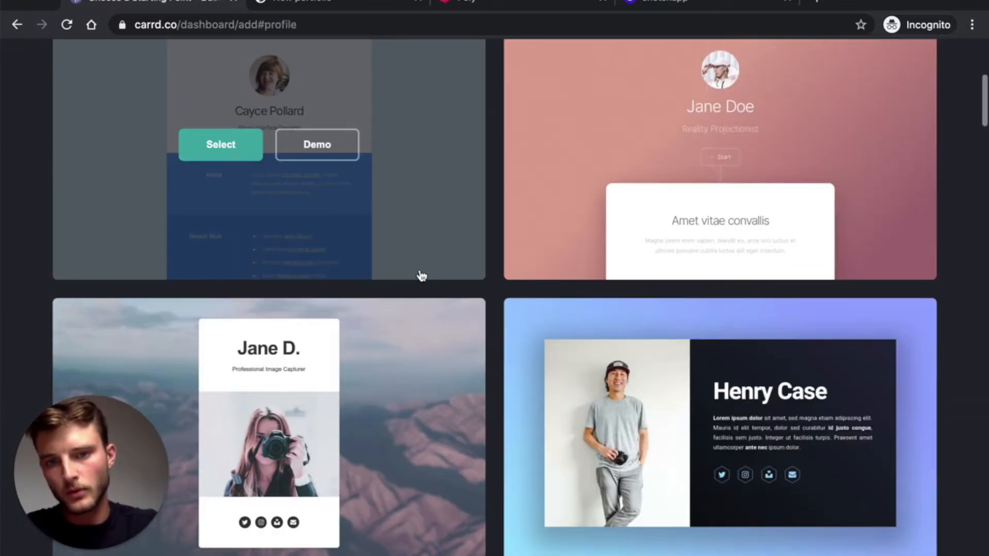
{"action": "scroll", "coordinate": [421, 277], "scroll_direction": "down", "scroll_amount": 4}
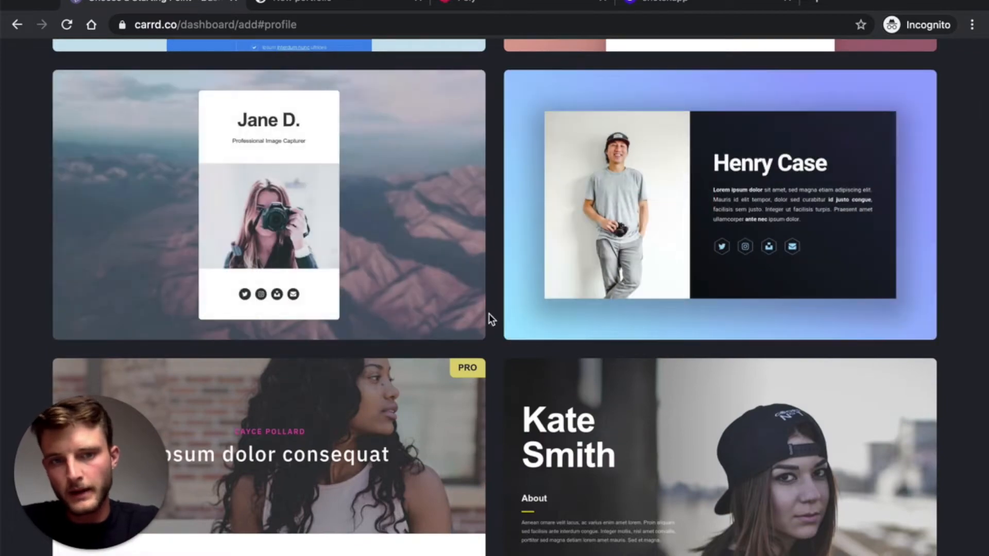
{"action": "scroll", "coordinate": [489, 314], "scroll_direction": "up", "scroll_amount": 8}
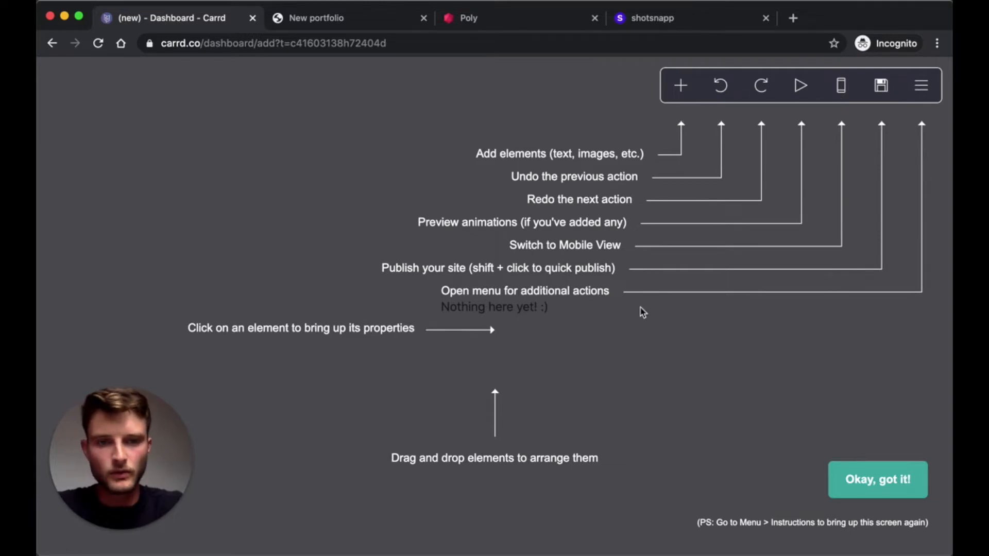
- Dismiss the editor instructions and delete the placeholder text element
{"action": "left_click", "coordinate": [856, 479]}
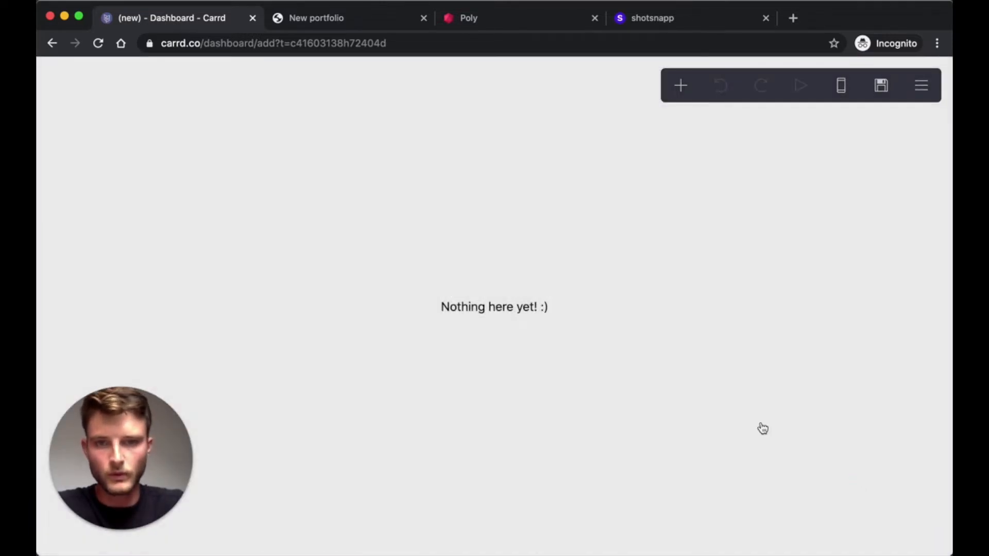
{"action": "left_click", "coordinate": [488, 309]}
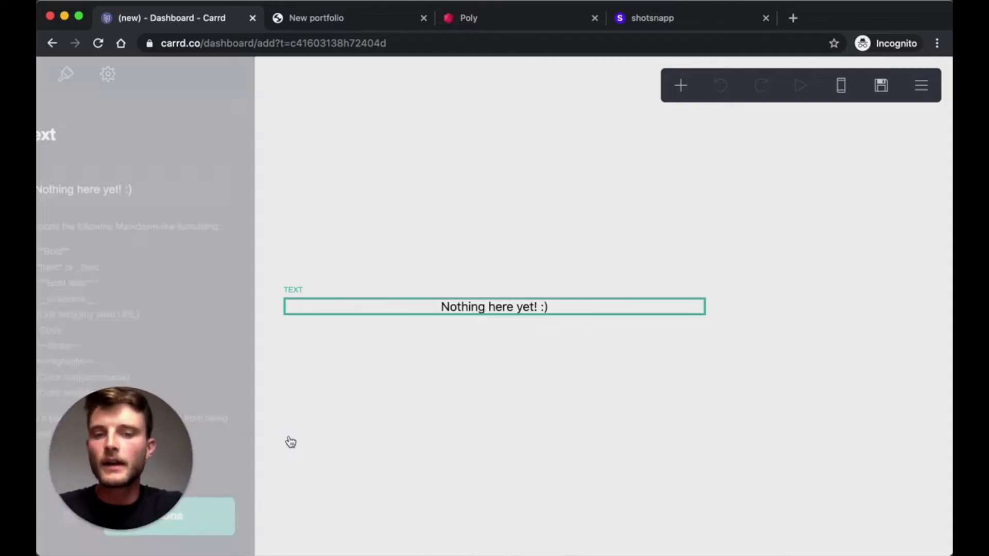
{"action": "left_click_drag", "start_coordinate": [128, 450], "coordinate": [531, 429]}
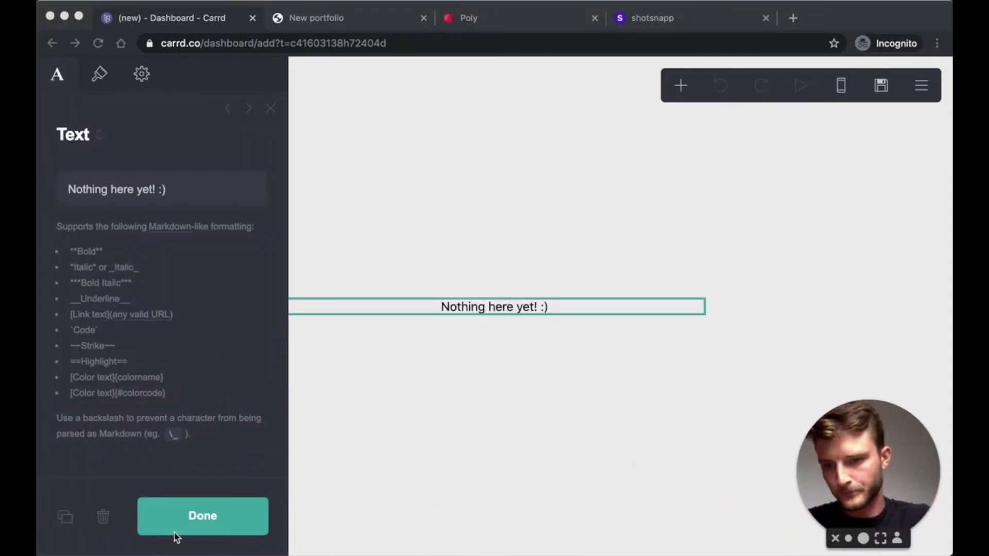
{"action": "left_click", "coordinate": [103, 517]}
{"action": "left_click", "coordinate": [103, 517]}
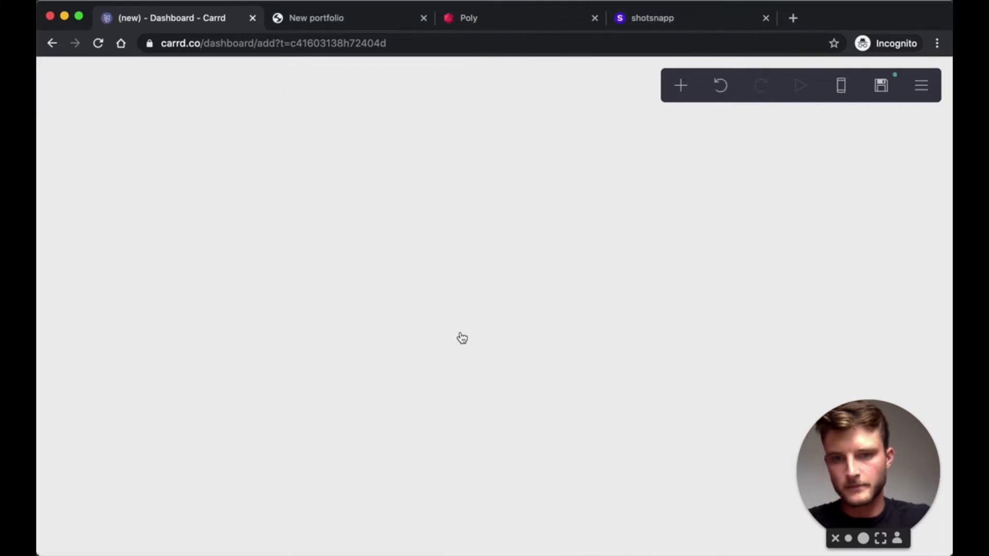
- Set the page background colour to #FFFFFF
{"action": "left_click", "coordinate": [924, 89]}
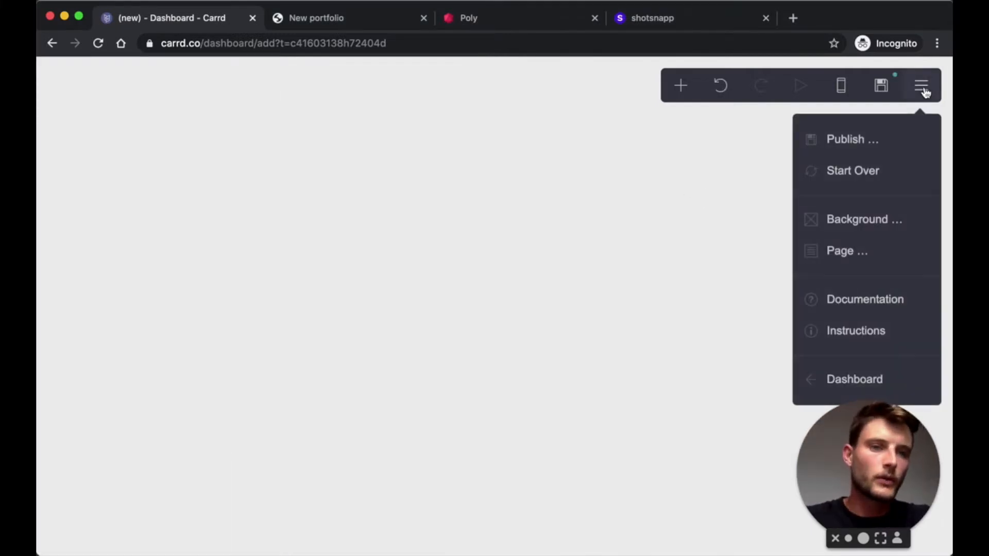
{"action": "left_click", "coordinate": [841, 218]}
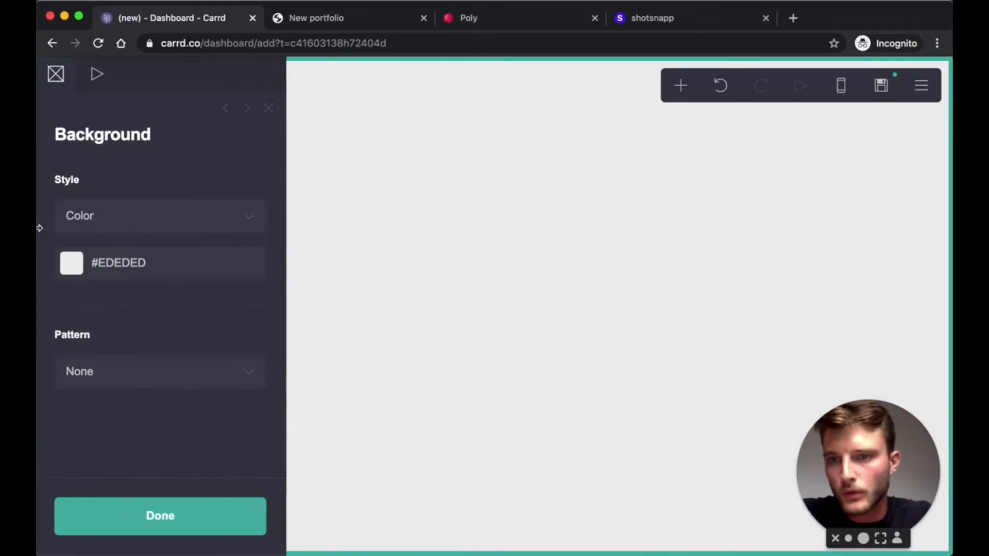
{"action": "left_click", "coordinate": [165, 265]}
{"action": "type", "text": "#FFFFFF"}
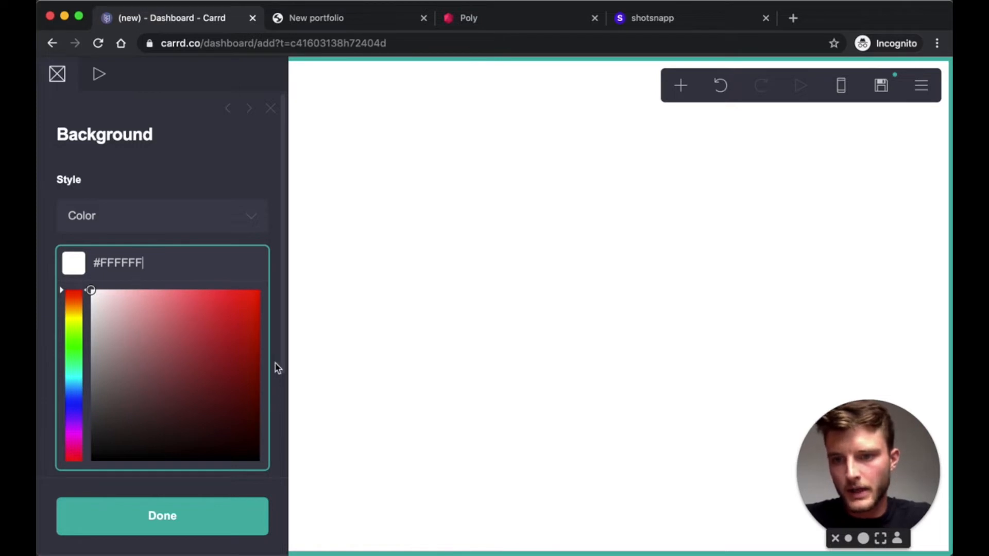
{"action": "scroll", "coordinate": [224, 258], "scroll_direction": "down", "scroll_amount": 3}
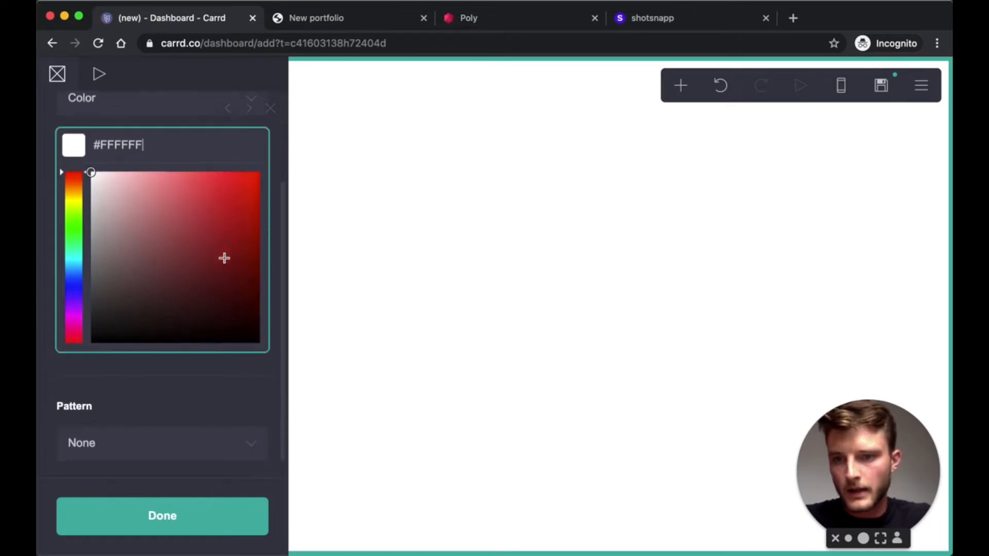
{"action": "left_click", "coordinate": [164, 385]}
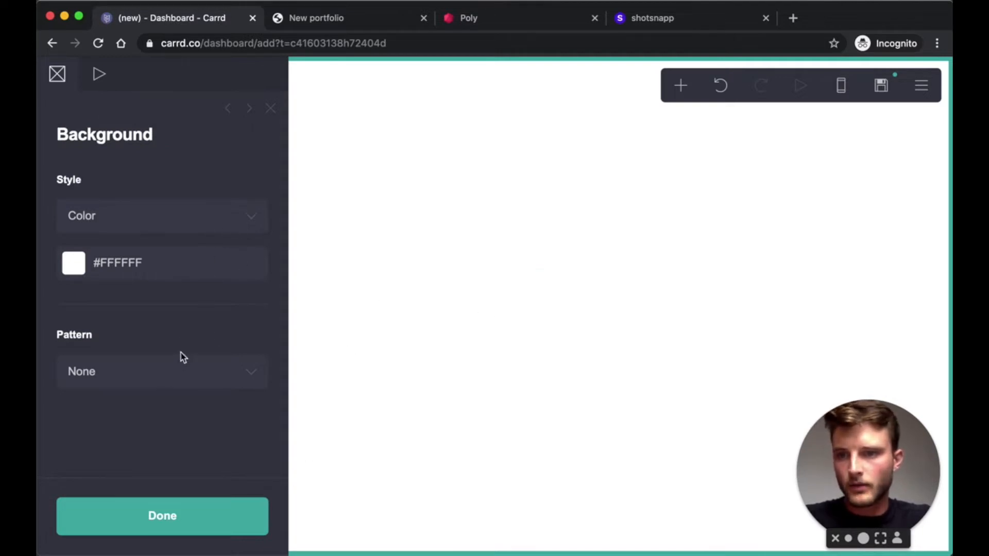
{"action": "left_click", "coordinate": [921, 86]}
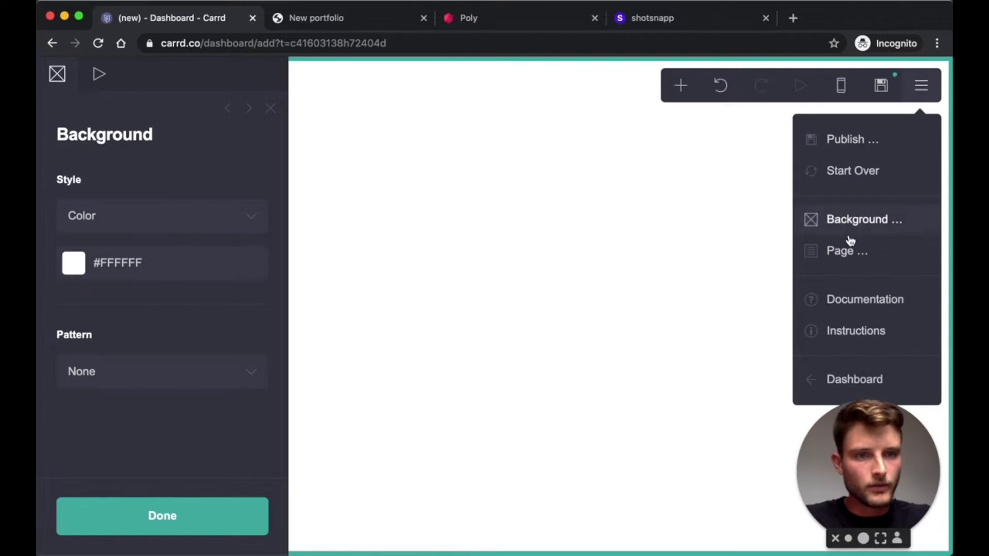
- Keep the Default page style, anchor content to the top, and set page width to 50%
{"action": "left_click", "coordinate": [845, 253]}
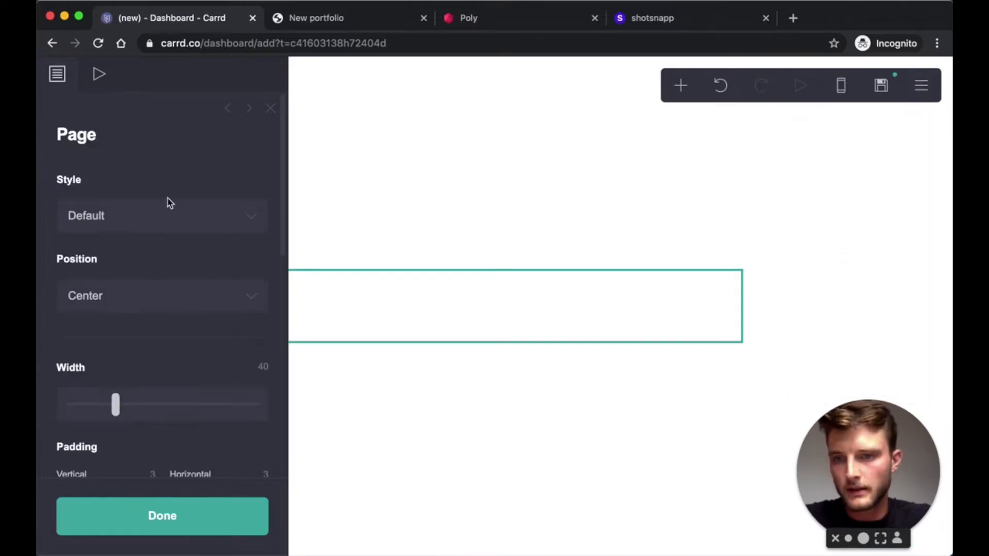
{"action": "scroll", "coordinate": [169, 202], "scroll_direction": "down", "scroll_amount": 1}
{"action": "left_click", "coordinate": [191, 194]}
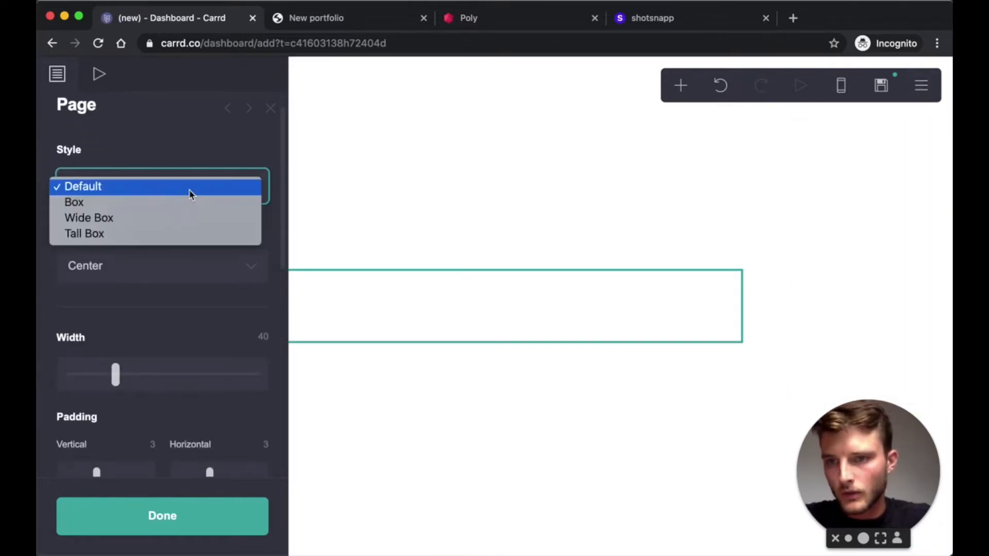
{"action": "left_click", "coordinate": [98, 188]}
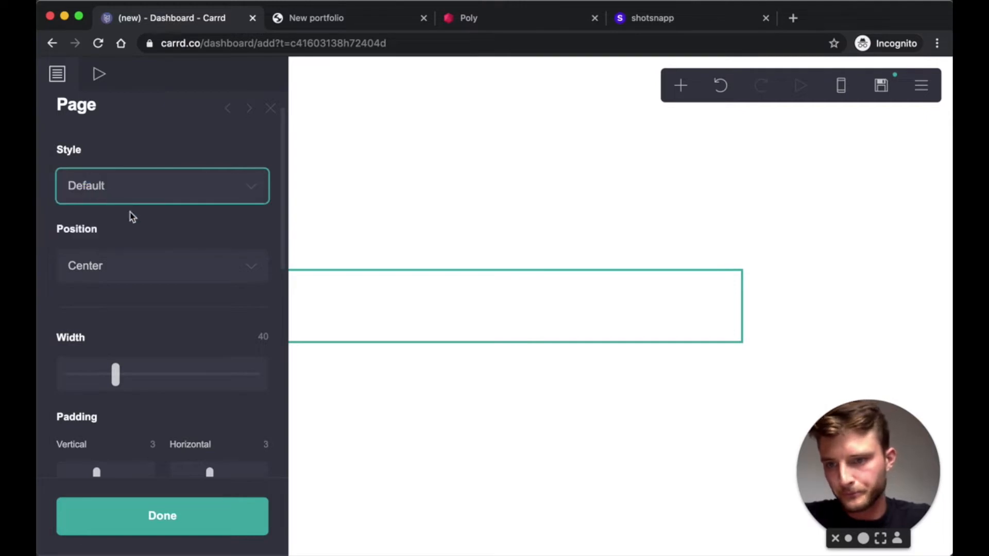
{"action": "left_click", "coordinate": [166, 265]}
{"action": "left_click", "coordinate": [146, 297]}
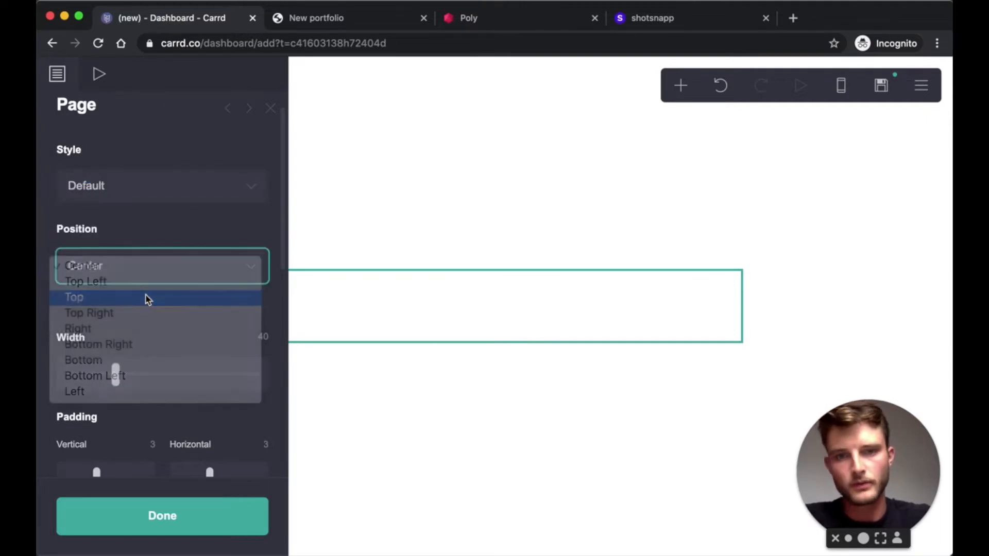
{"action": "scroll", "coordinate": [199, 323], "scroll_direction": "down", "scroll_amount": 3}
{"action": "left_click", "coordinate": [262, 254]}
{"action": "type", "text": "50%"}
{"action": "key", "text": "Return"}
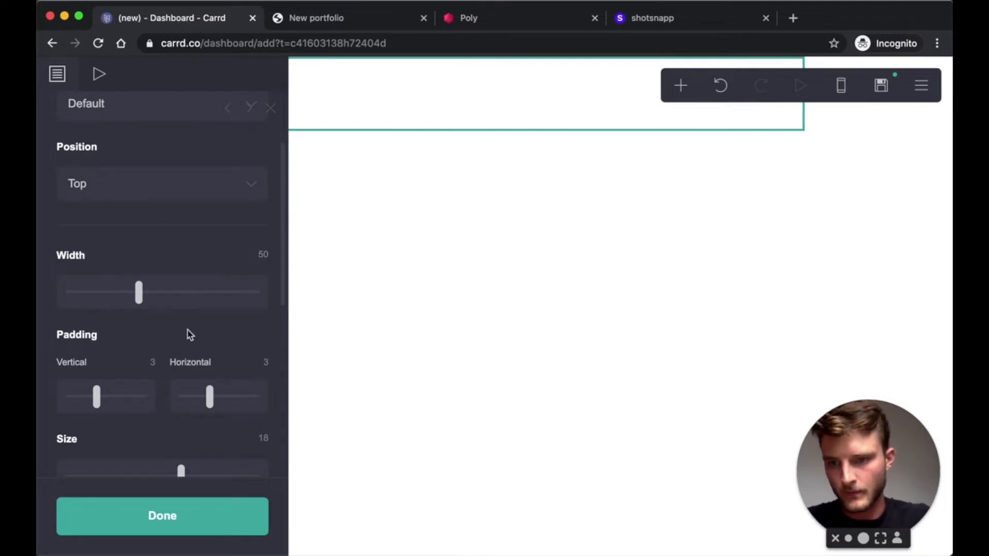
- Set the page's vertical padding to 0 and close the page settings
{"action": "scroll", "coordinate": [174, 336], "scroll_direction": "down", "scroll_amount": 1}
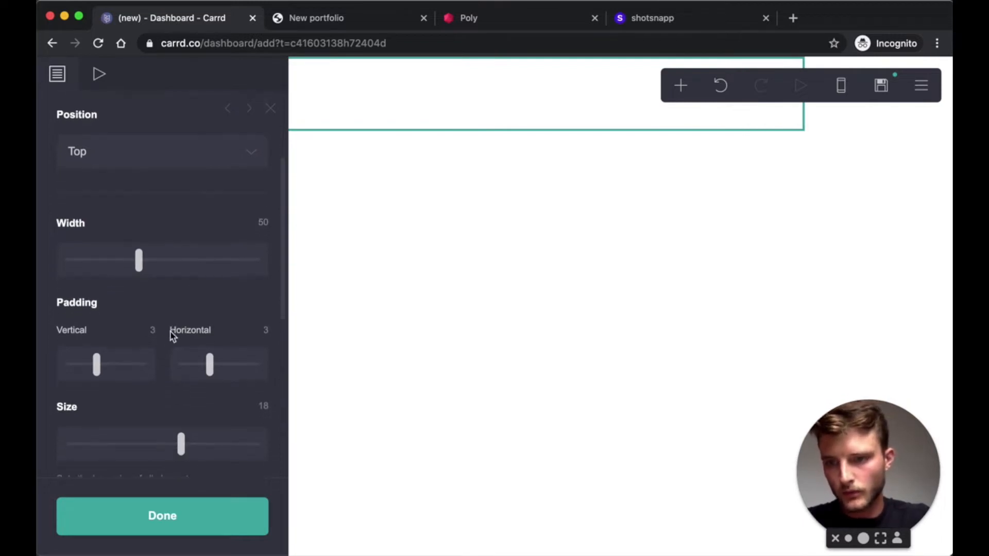
{"action": "left_click", "coordinate": [147, 330]}
{"action": "type", "text": "0"}
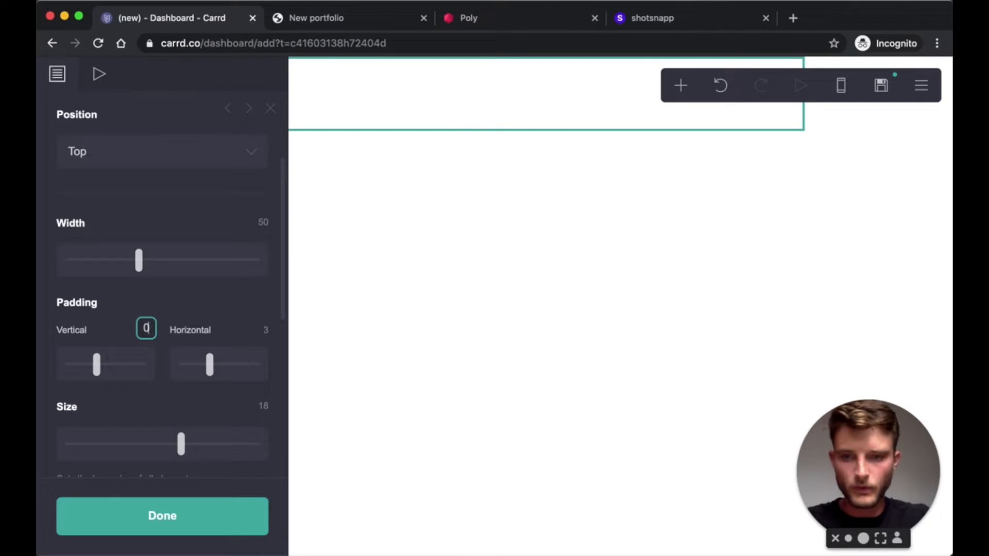
{"action": "key", "text": "Return"}
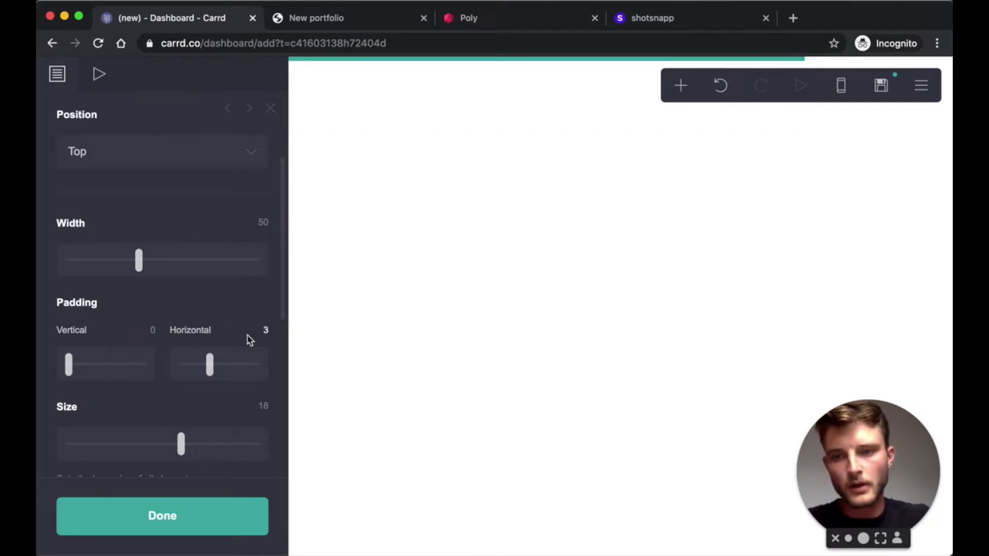
{"action": "scroll", "coordinate": [256, 320], "scroll_direction": "down", "scroll_amount": 5}
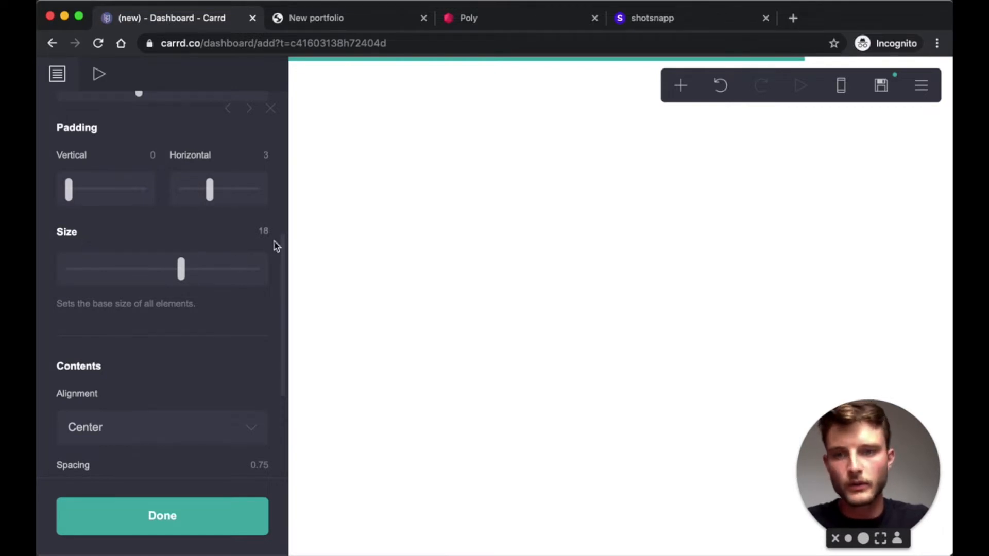
{"action": "scroll", "coordinate": [263, 237], "scroll_direction": "down", "scroll_amount": 5}
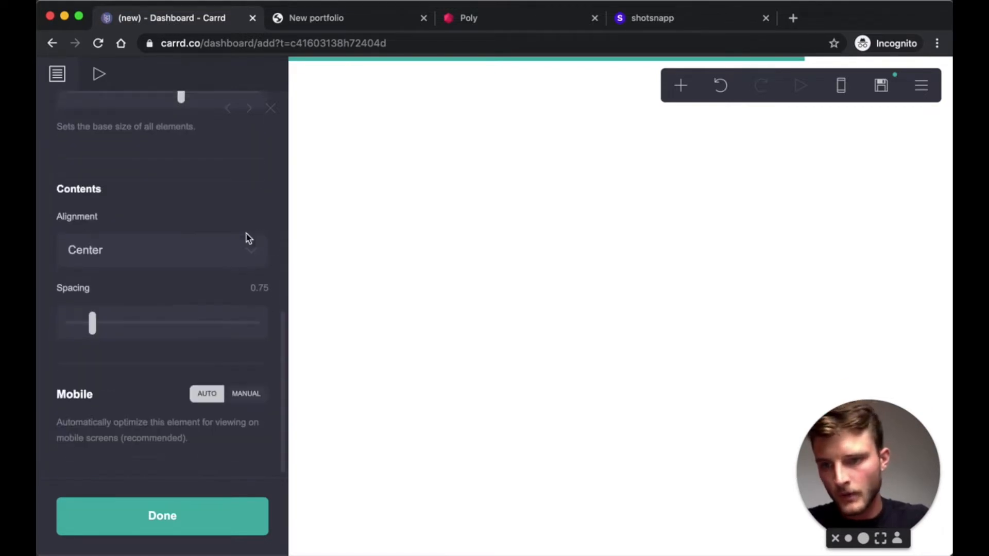
{"action": "scroll", "coordinate": [228, 347], "scroll_direction": "up", "scroll_amount": 10}
{"action": "scroll", "coordinate": [252, 248], "scroll_direction": "down", "scroll_amount": 10}
{"action": "scroll", "coordinate": [227, 270], "scroll_direction": "up", "scroll_amount": 10}
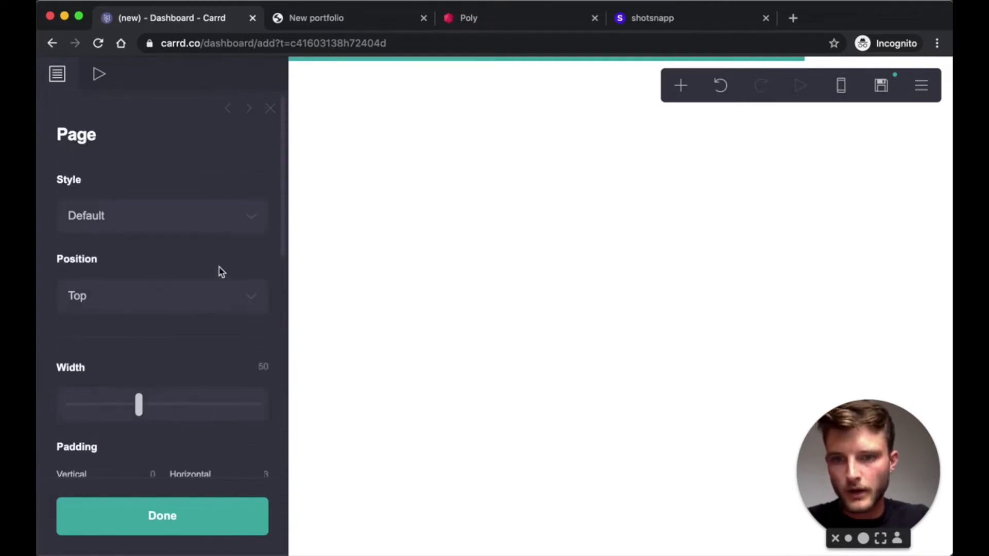
{"action": "left_click", "coordinate": [197, 520]}
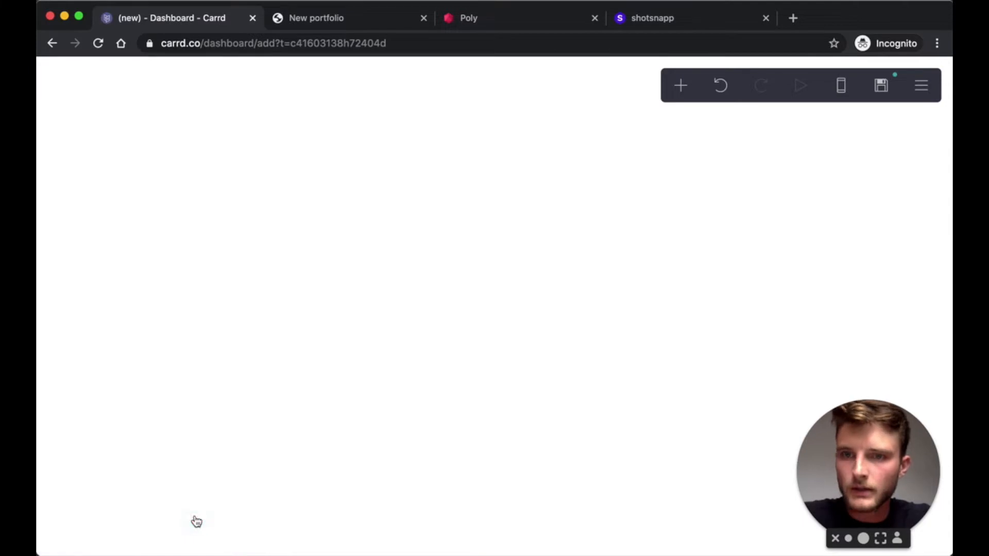
- Add a container and change its type to Columns
{"action": "left_click", "coordinate": [681, 88]}
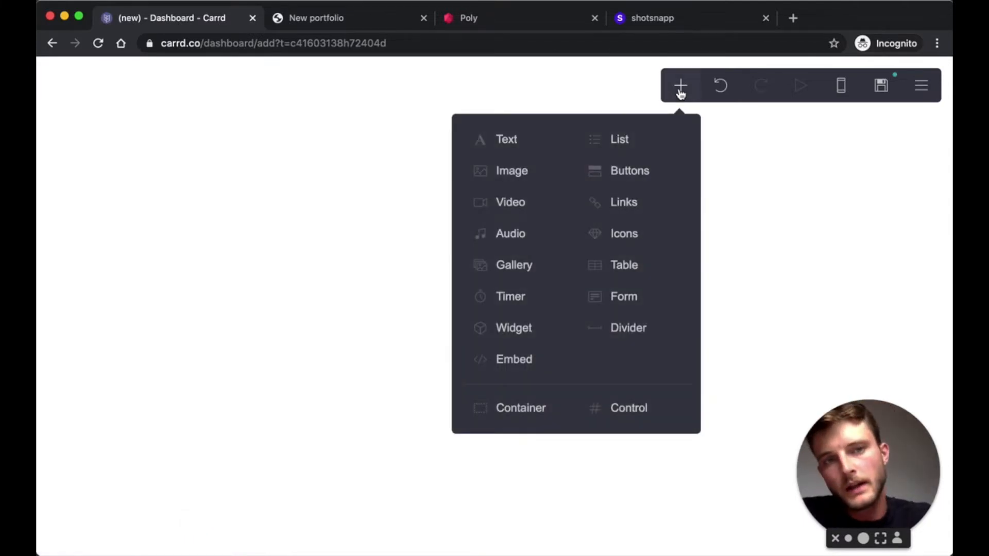
{"action": "left_click", "coordinate": [509, 415]}
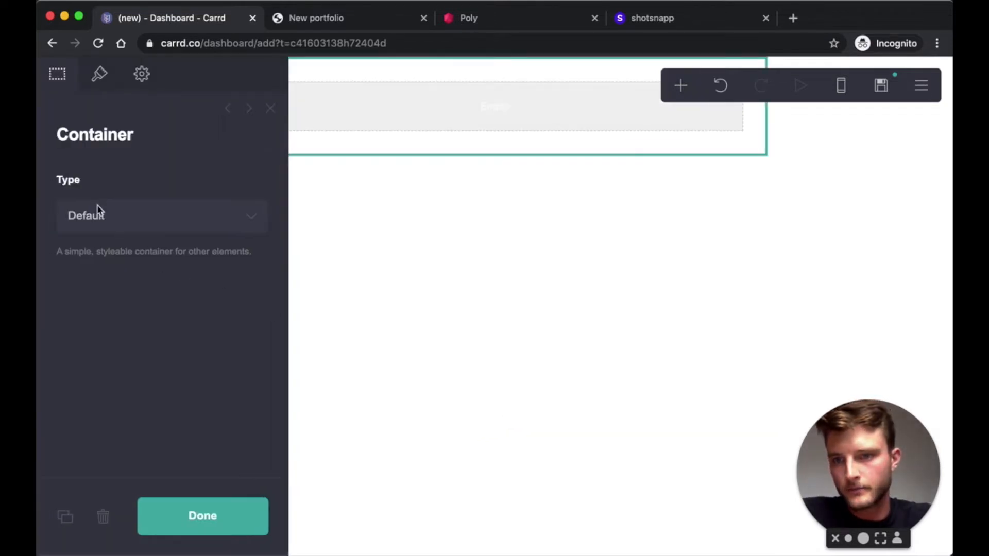
{"action": "left_click", "coordinate": [135, 227]}
{"action": "left_click", "coordinate": [125, 233]}
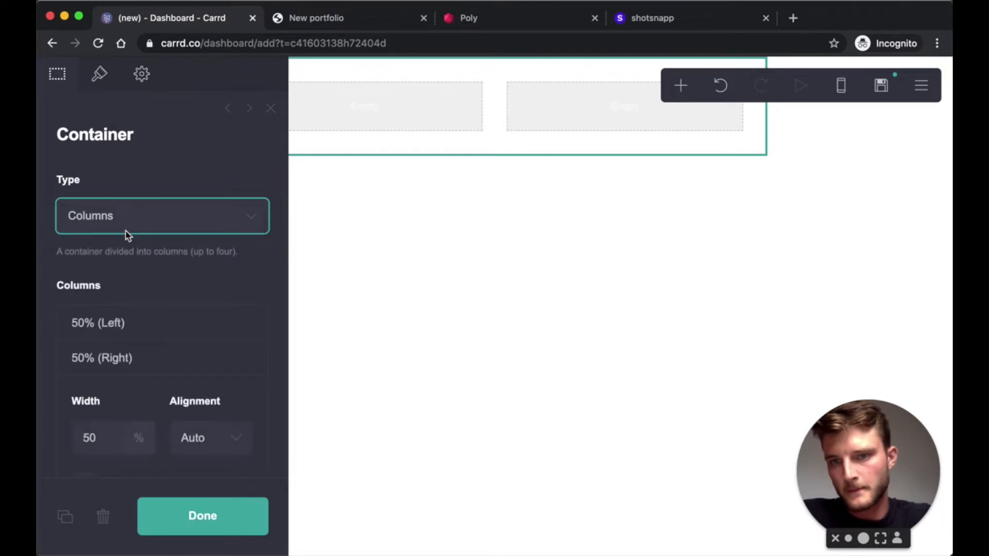
- Set the left column to 33% width aligned left, and check the right column's alignment
{"action": "left_click", "coordinate": [123, 326]}
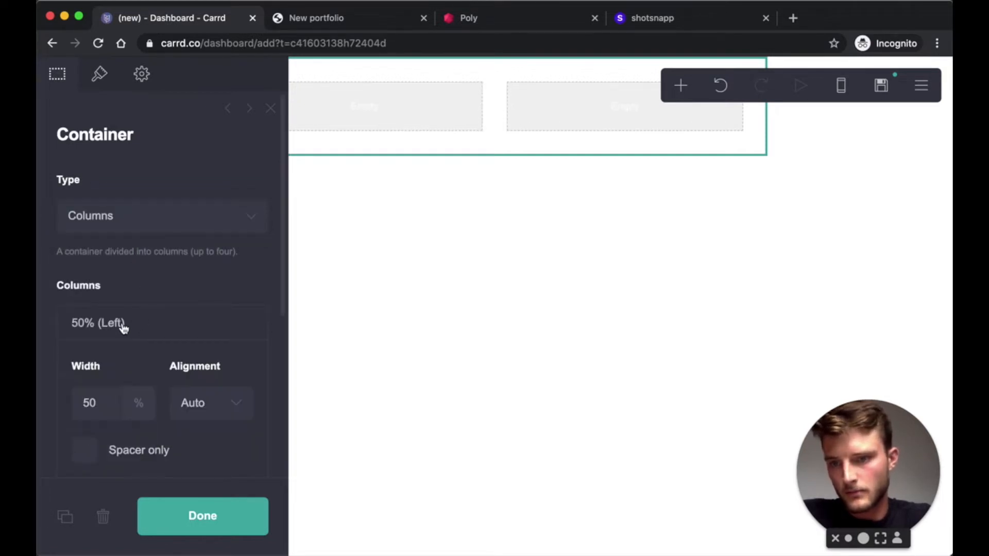
{"action": "left_click", "coordinate": [109, 404]}
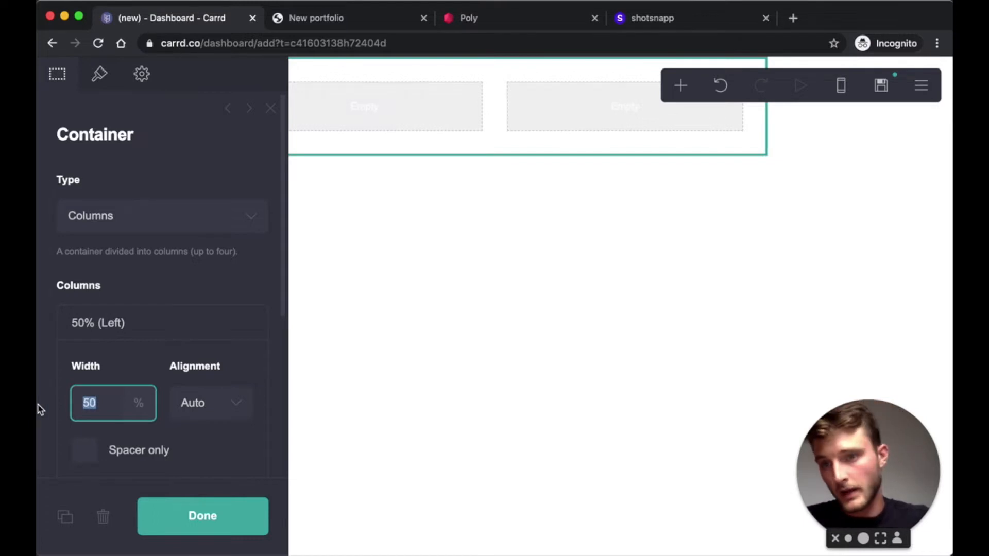
{"action": "type", "text": "33"}
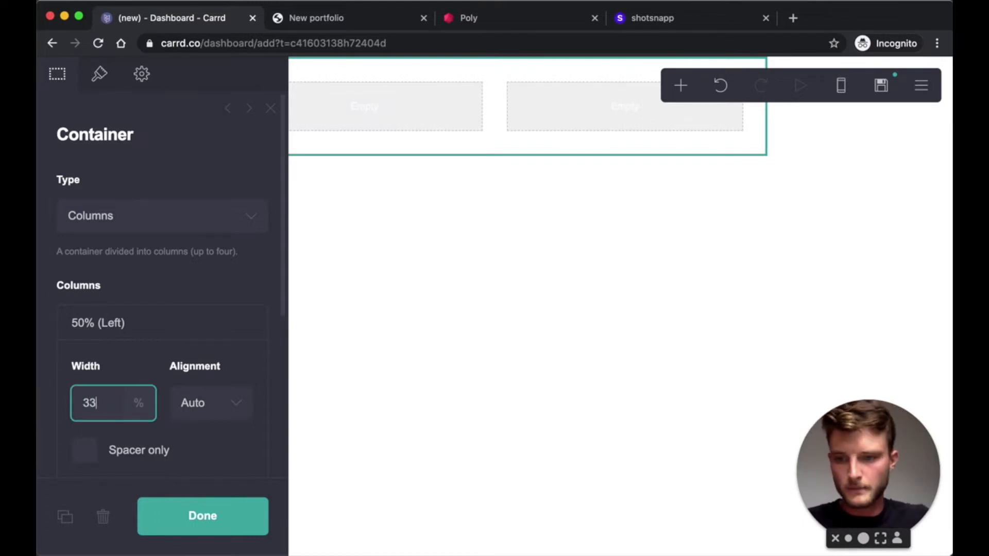
{"action": "key", "text": "Return"}
{"action": "scroll", "coordinate": [129, 368], "scroll_direction": "down", "scroll_amount": 4}
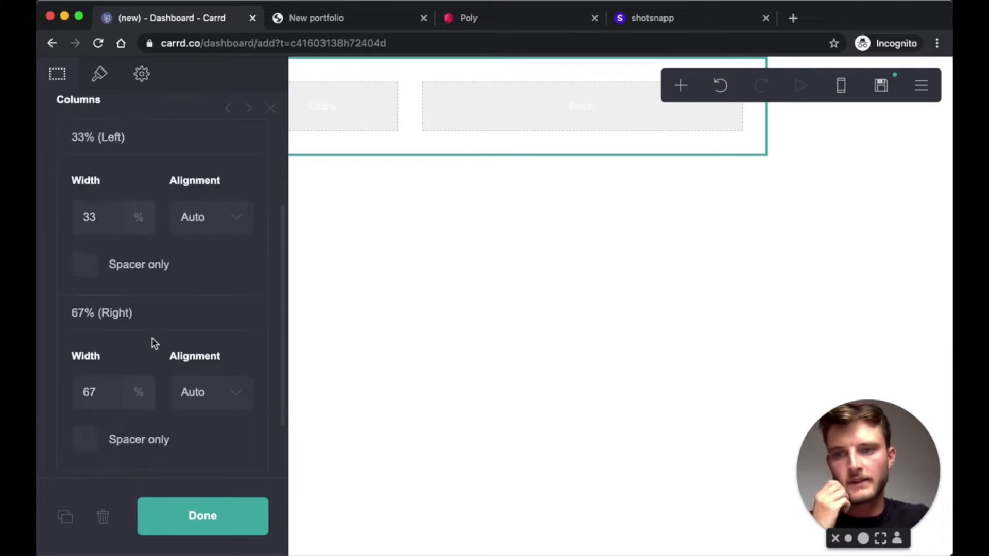
{"action": "scroll", "coordinate": [191, 274], "scroll_direction": "up", "scroll_amount": 3}
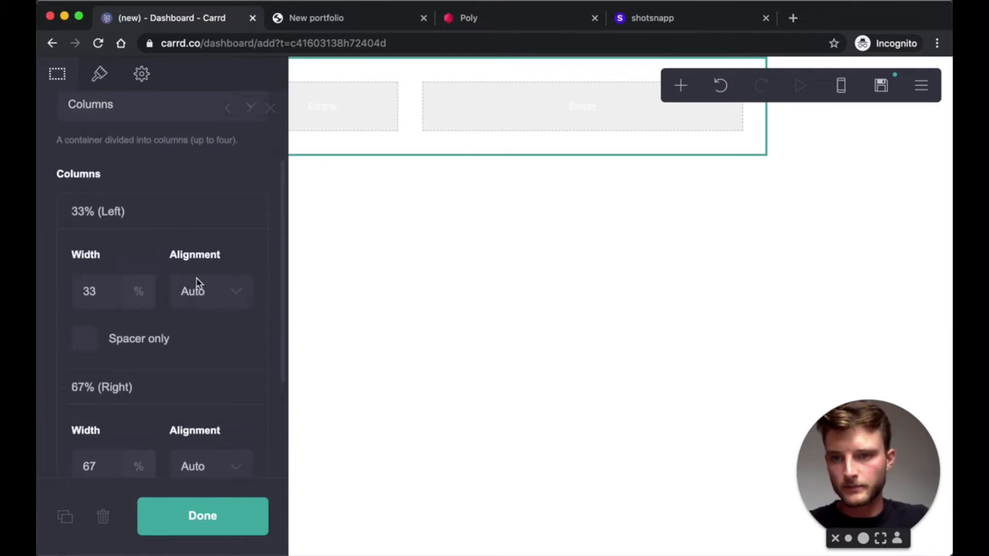
{"action": "left_click", "coordinate": [214, 299]}
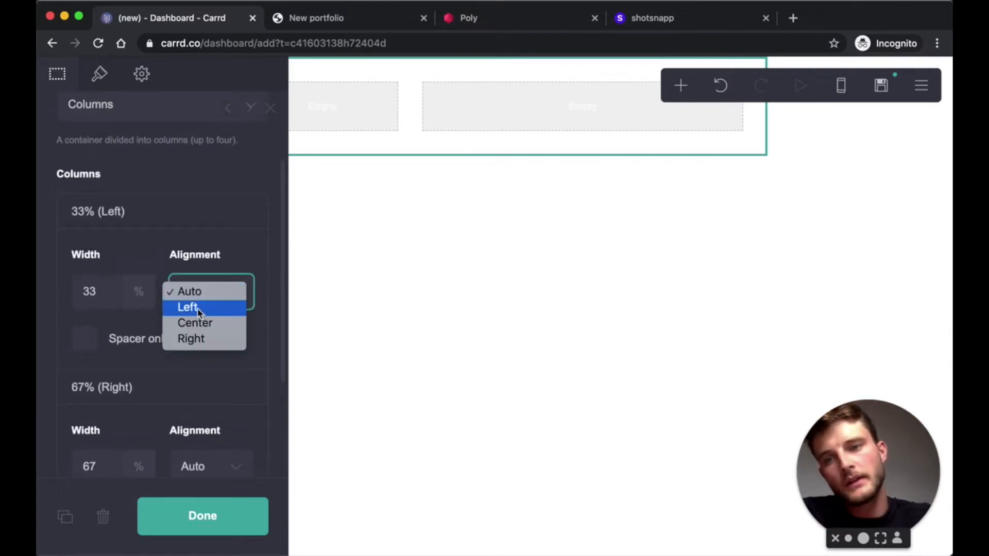
{"action": "left_click", "coordinate": [198, 309]}
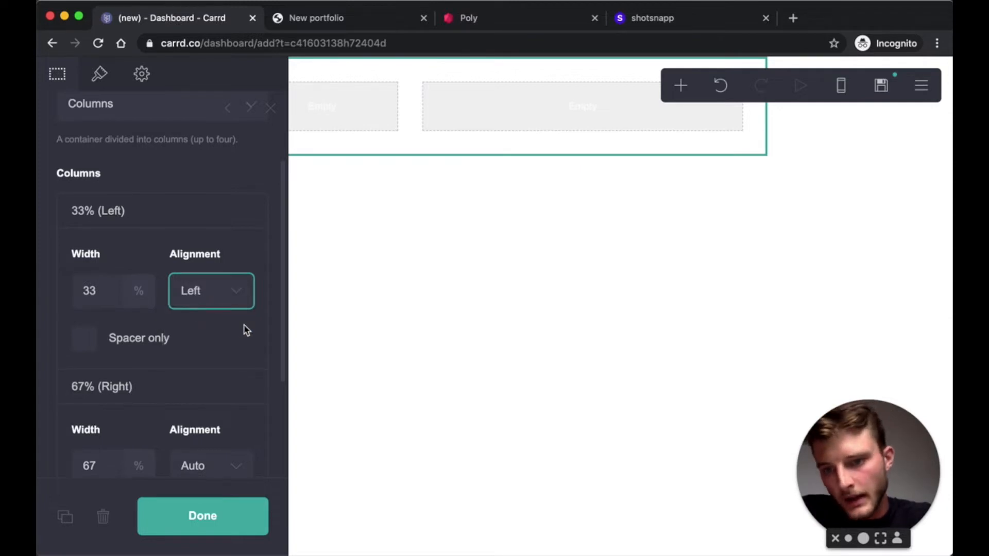
{"action": "scroll", "coordinate": [243, 335], "scroll_direction": "down", "scroll_amount": 2}
{"action": "left_click", "coordinate": [224, 363]}
{"action": "left_click", "coordinate": [199, 409]}
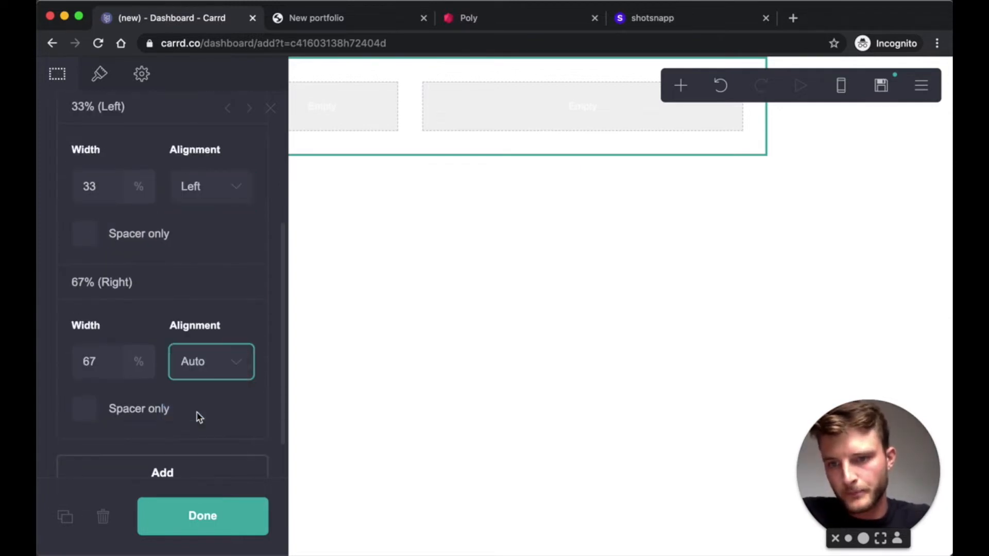
{"action": "scroll", "coordinate": [201, 232], "scroll_direction": "up", "scroll_amount": 5}
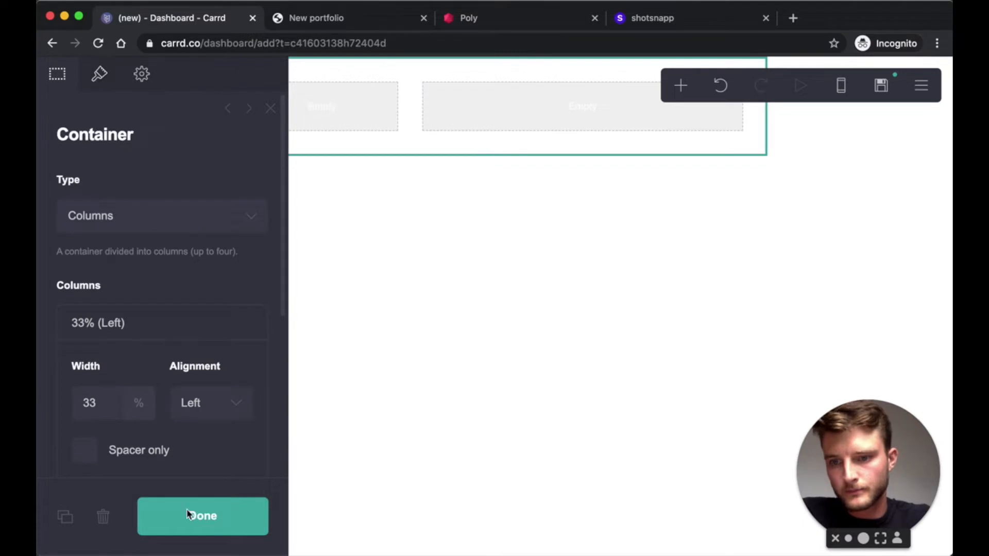
- Add a text element with the owner's full name and drag it into the left column
{"action": "left_click", "coordinate": [201, 518]}
{"action": "left_click", "coordinate": [681, 96]}
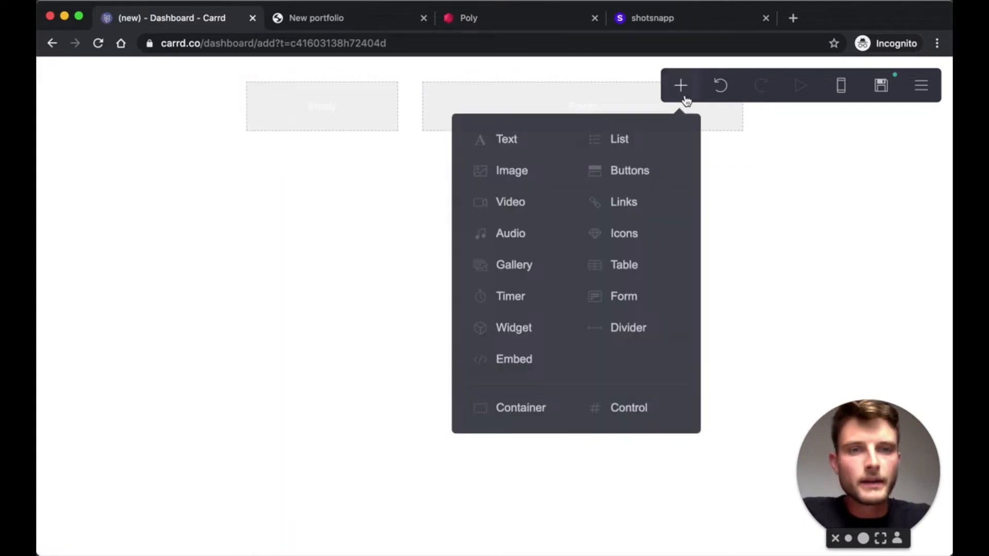
{"action": "left_click", "coordinate": [507, 150]}
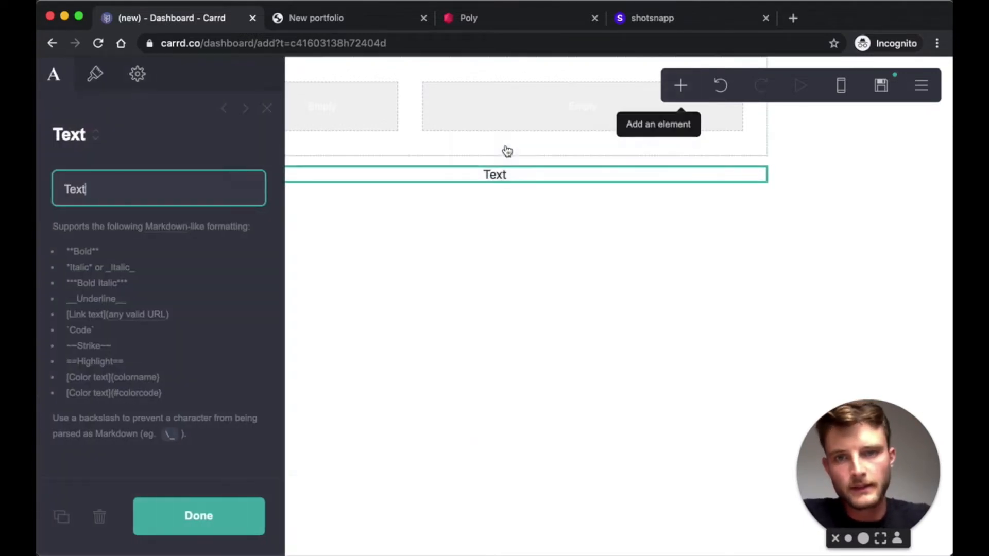
{"action": "key", "text": "super+a"}
{"action": "type", "text": "Paul Grisel"}
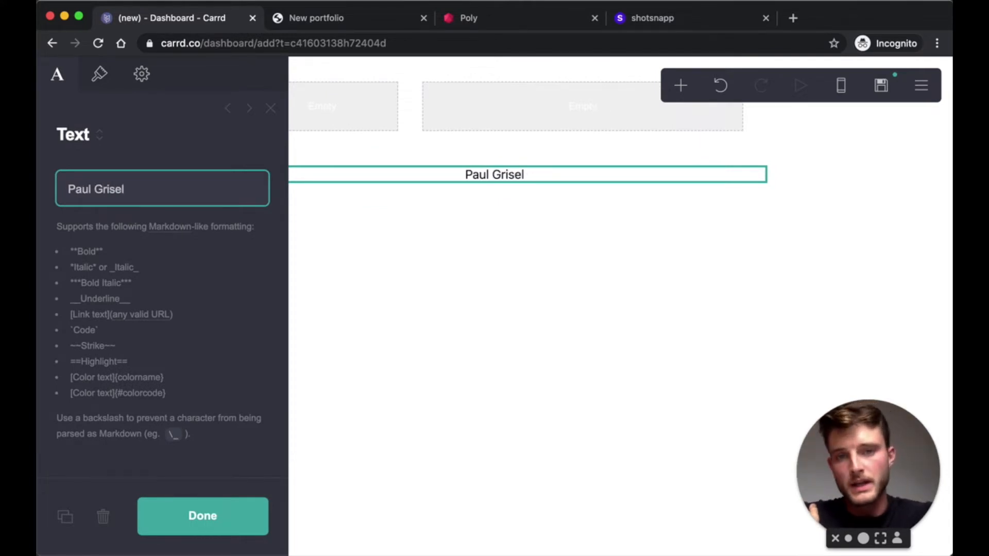
{"action": "left_click", "coordinate": [155, 517]}
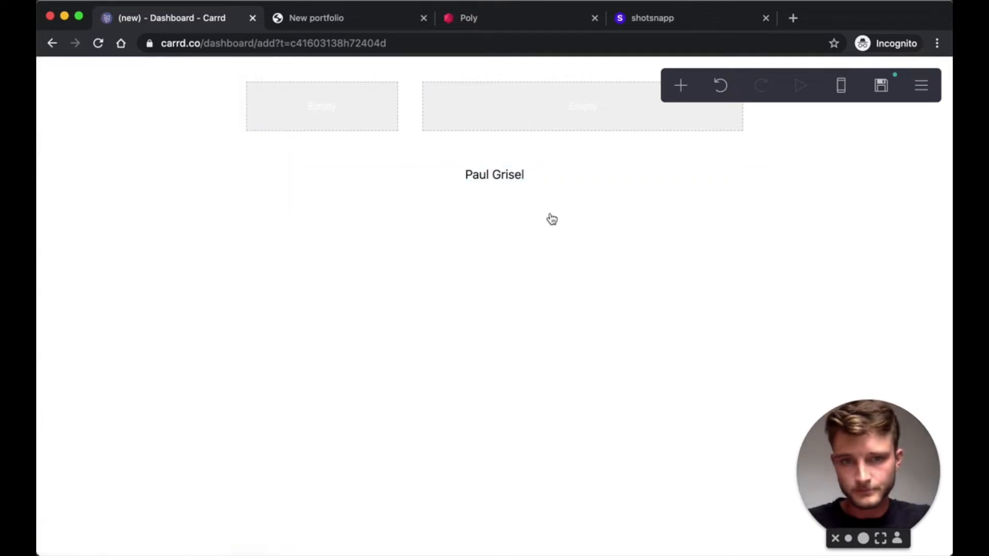
{"action": "left_click_drag", "start_coordinate": [534, 178], "coordinate": [327, 123]}
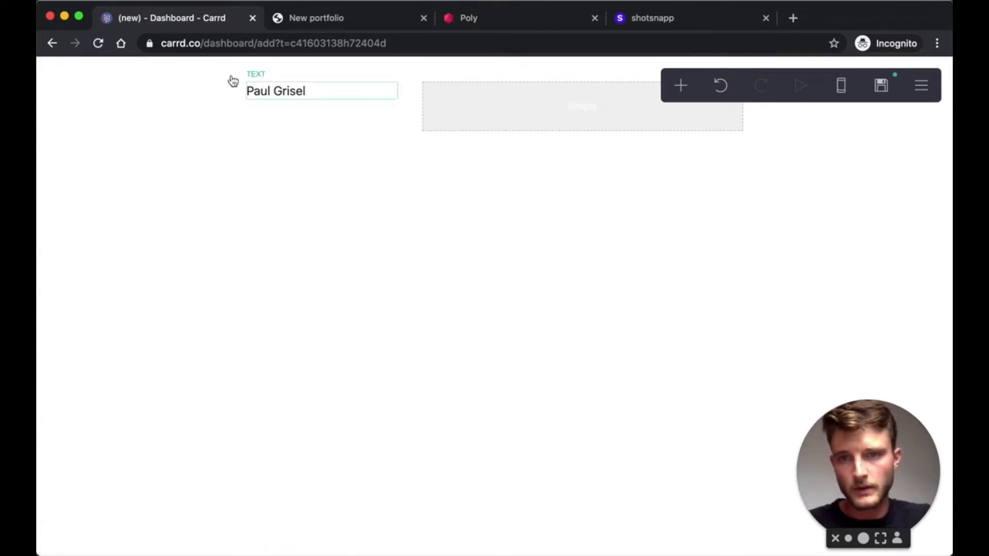
{"action": "left_click", "coordinate": [315, 100]}
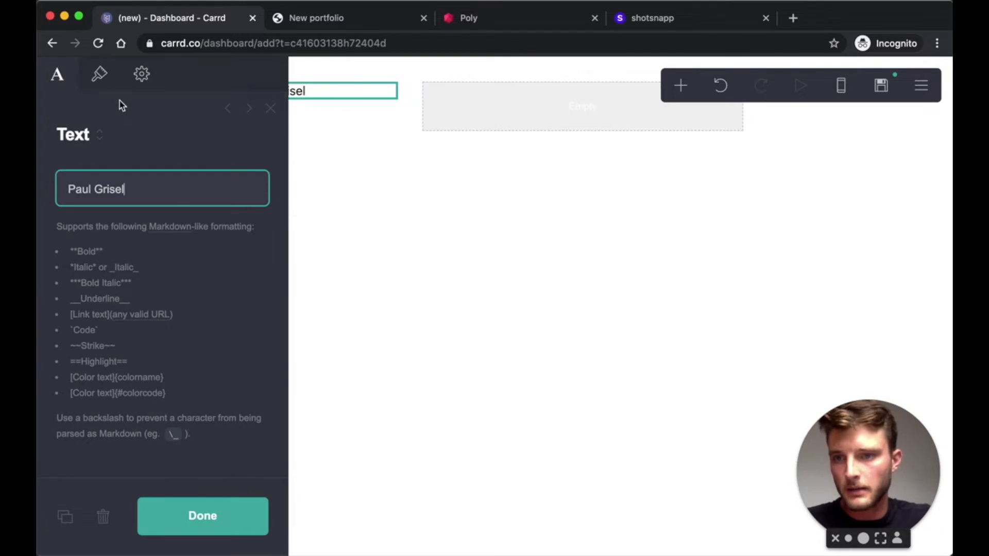
- Give the name text size 2 and a bold weight
{"action": "left_click", "coordinate": [95, 74]}
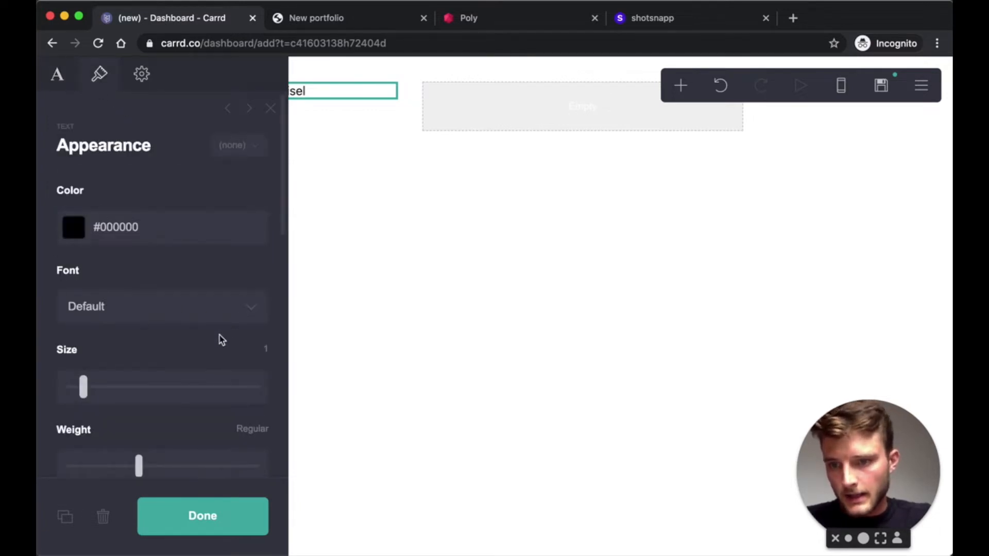
{"action": "left_click", "coordinate": [260, 349]}
{"action": "type", "text": "2"}
{"action": "key", "text": "Return"}
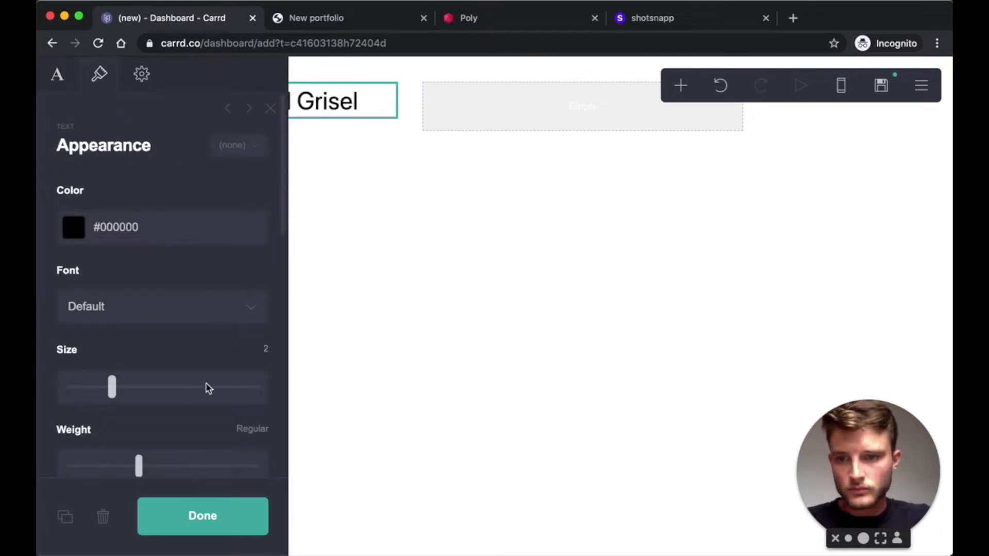
{"action": "scroll", "coordinate": [208, 389], "scroll_direction": "down", "scroll_amount": 3}
{"action": "left_click_drag", "start_coordinate": [140, 372], "coordinate": [209, 372]}
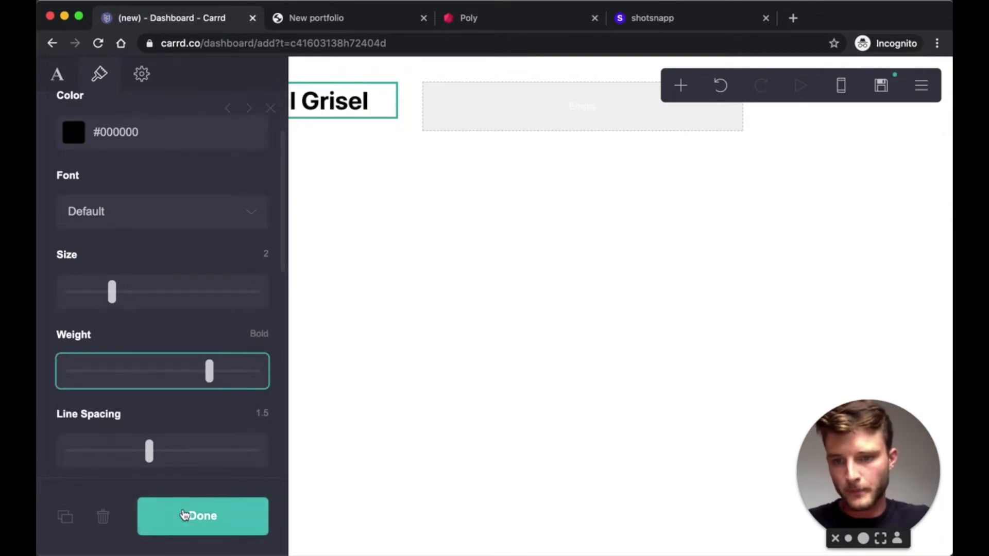
{"action": "left_click", "coordinate": [185, 515]}
- Reduce the name text size to 1.5
{"action": "left_click", "coordinate": [362, 102]}
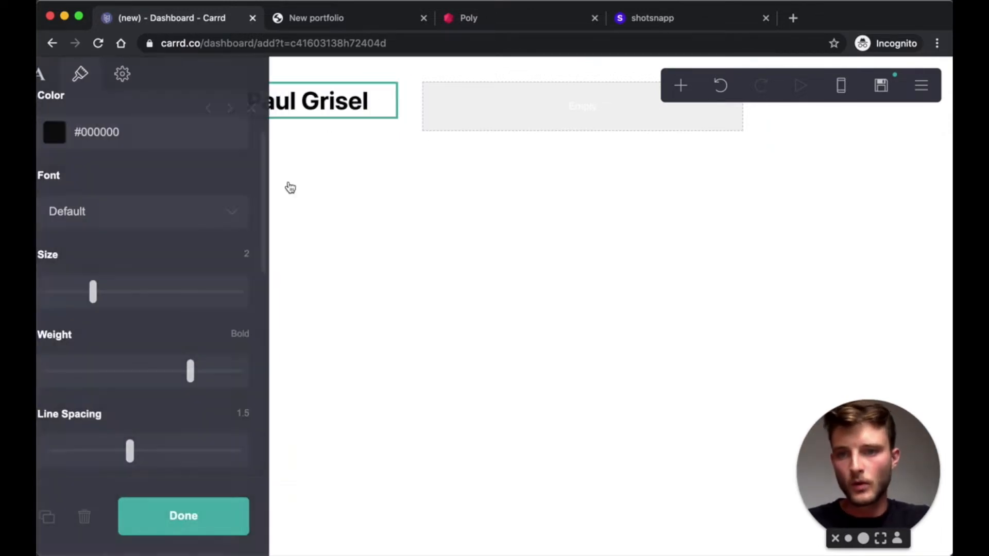
{"action": "left_click", "coordinate": [260, 254]}
{"action": "type", "text": "1.5"}
{"action": "key", "text": "Return"}
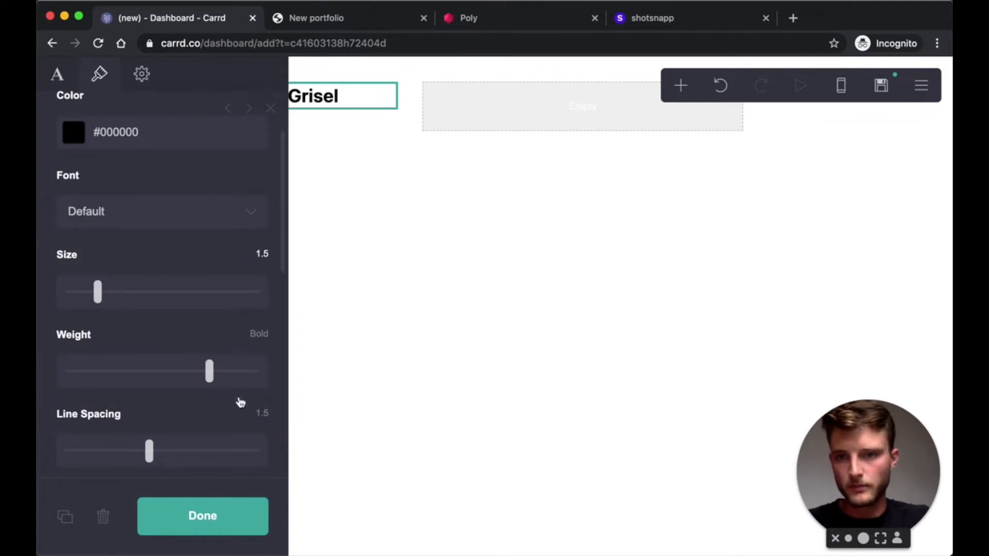
{"action": "left_click", "coordinate": [211, 514]}
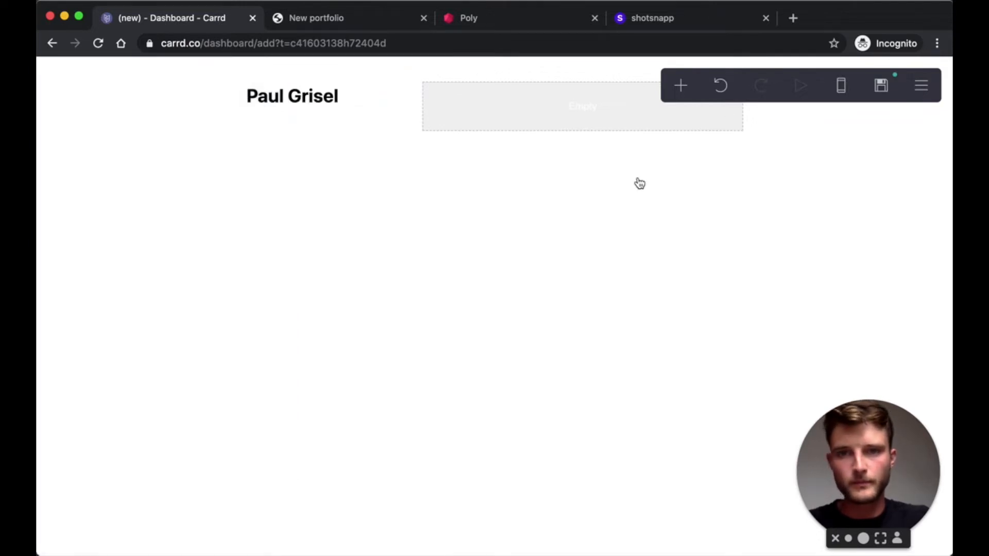
{"action": "left_click", "coordinate": [680, 85]}
- Add a Buttons element and label its first button Startups, keeping the default link
{"action": "left_click", "coordinate": [625, 172]}
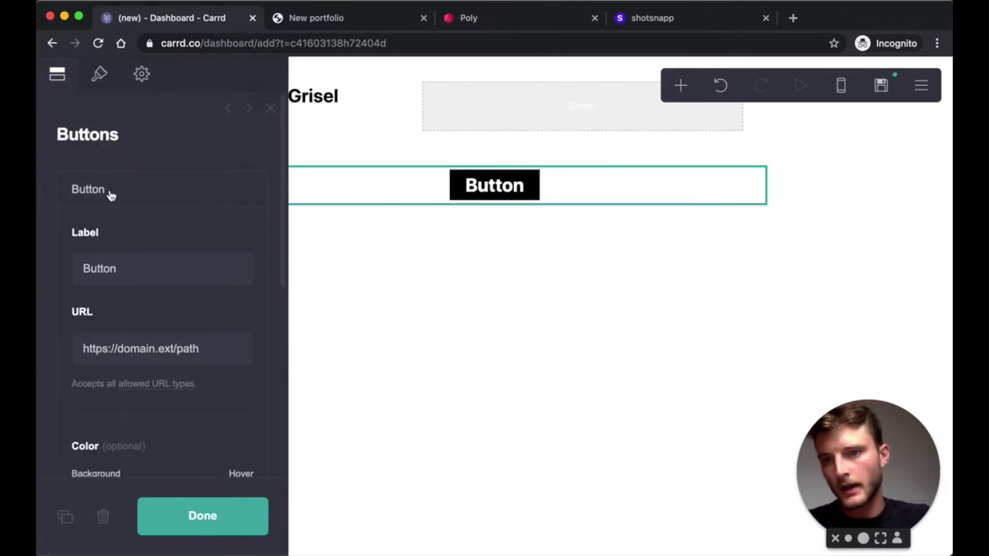
{"action": "left_click", "coordinate": [115, 270]}
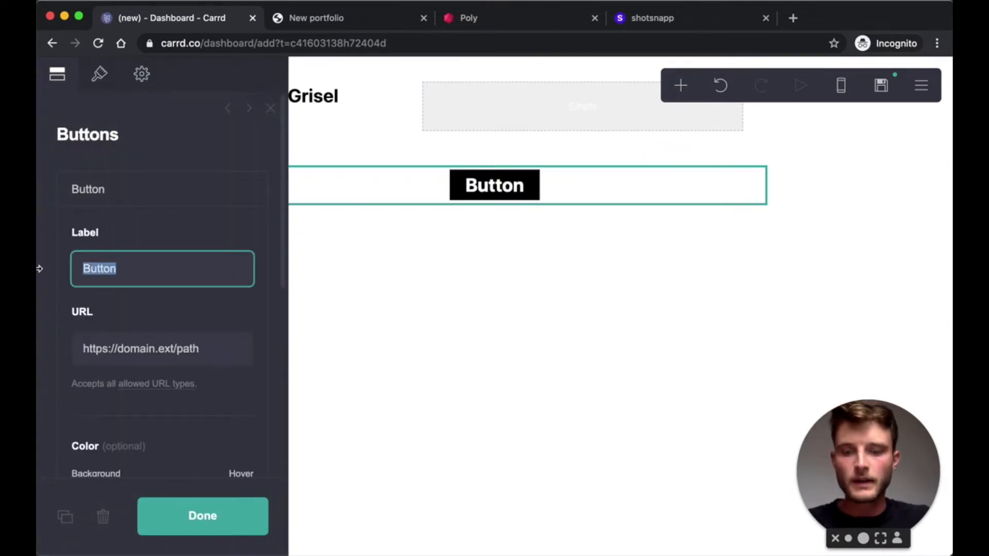
{"action": "type", "text": "Startups"}
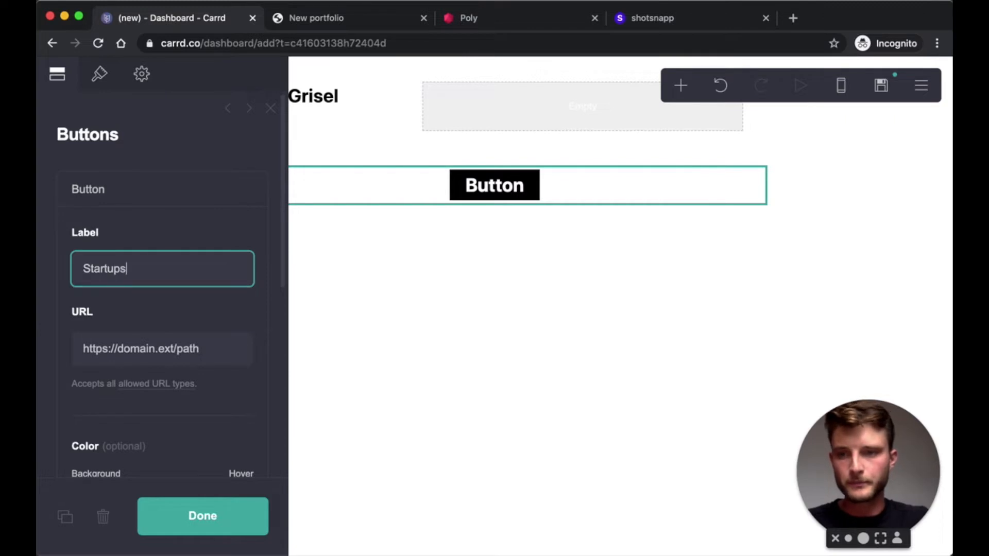
{"action": "left_click", "coordinate": [142, 356]}
{"action": "key", "text": "super+a"}
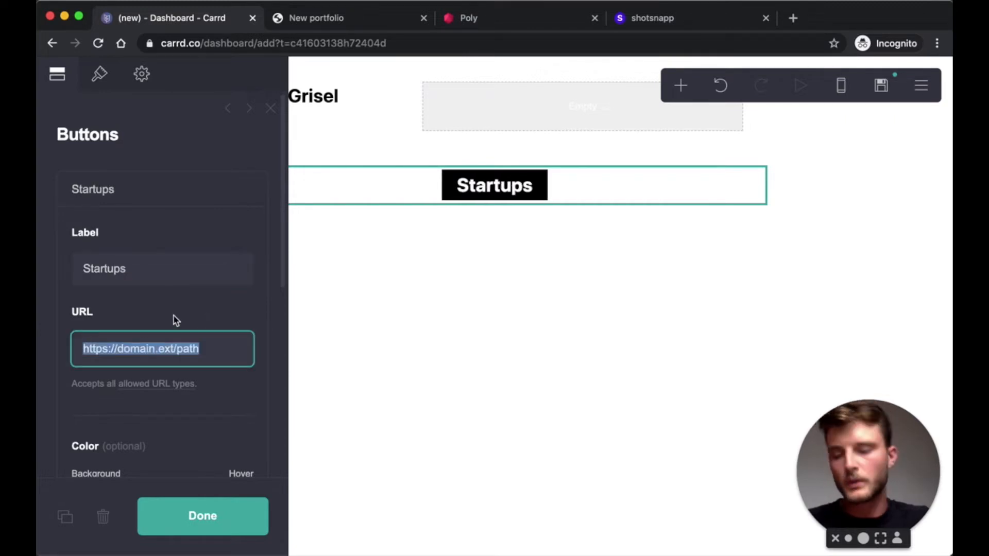
{"action": "left_click", "coordinate": [194, 316]}
{"action": "scroll", "coordinate": [156, 319], "scroll_direction": "down", "scroll_amount": 3}
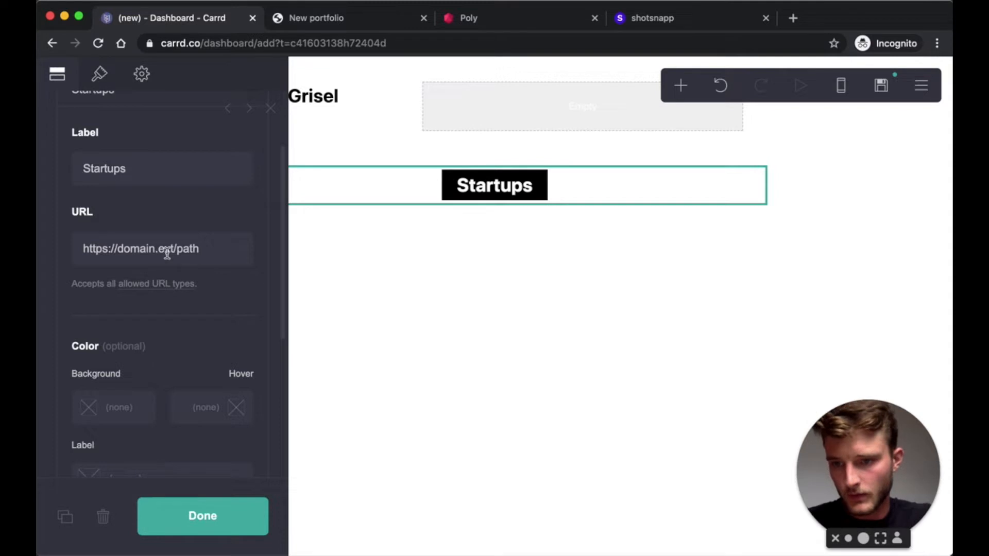
{"action": "scroll", "coordinate": [165, 258], "scroll_direction": "down", "scroll_amount": 5}
{"action": "scroll", "coordinate": [120, 291], "scroll_direction": "up", "scroll_amount": 8}
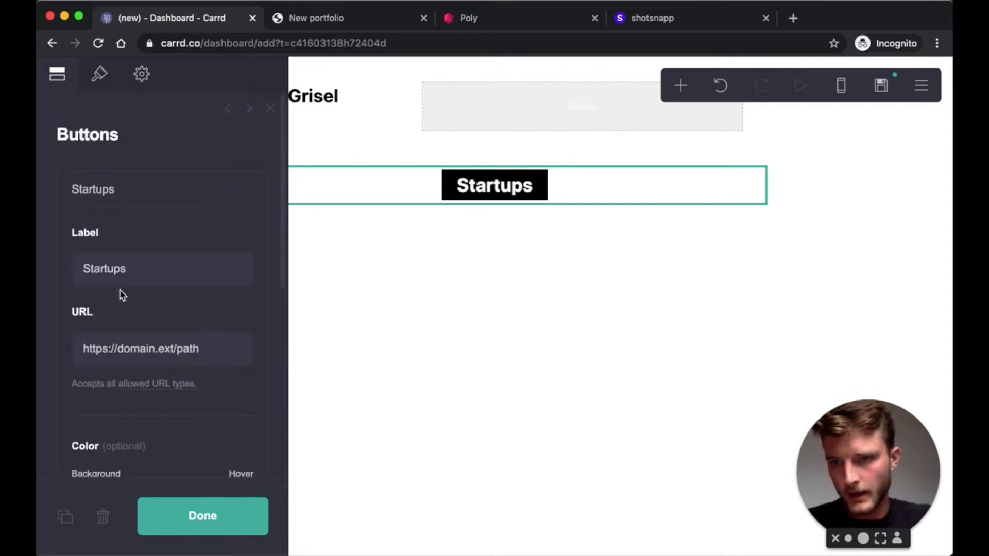
{"action": "left_click", "coordinate": [99, 192]}
- Add a second button labelled Experiences and a third labelled with the owner's social handle
{"action": "left_click", "coordinate": [136, 242]}
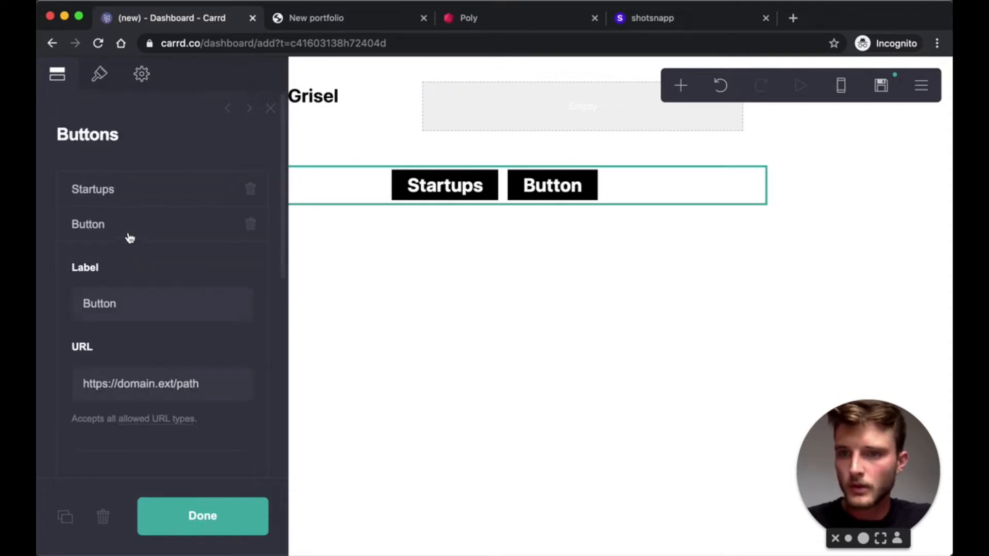
{"action": "double_click", "coordinate": [109, 300]}
{"action": "type", "text": "Experiences"}
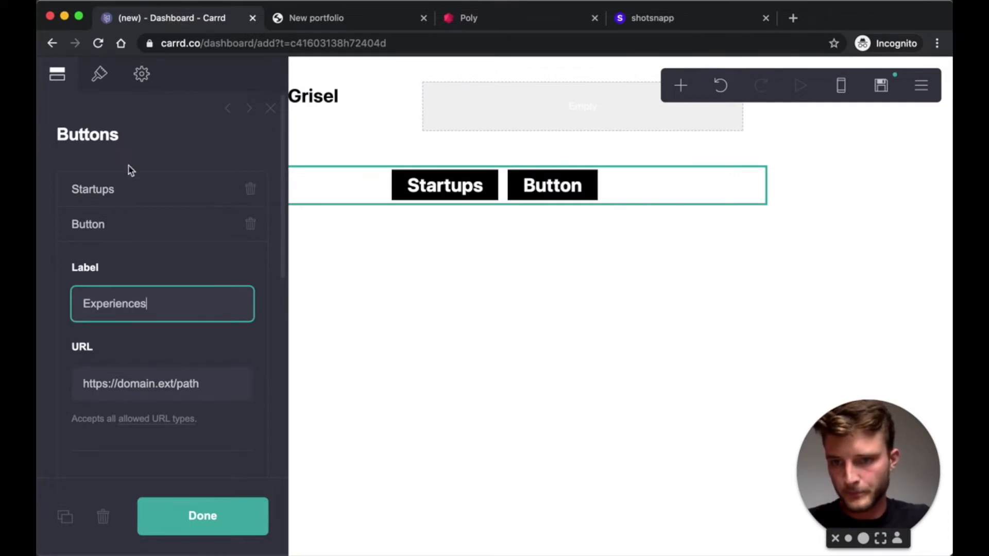
{"action": "left_click", "coordinate": [90, 231]}
{"action": "left_click", "coordinate": [125, 276]}
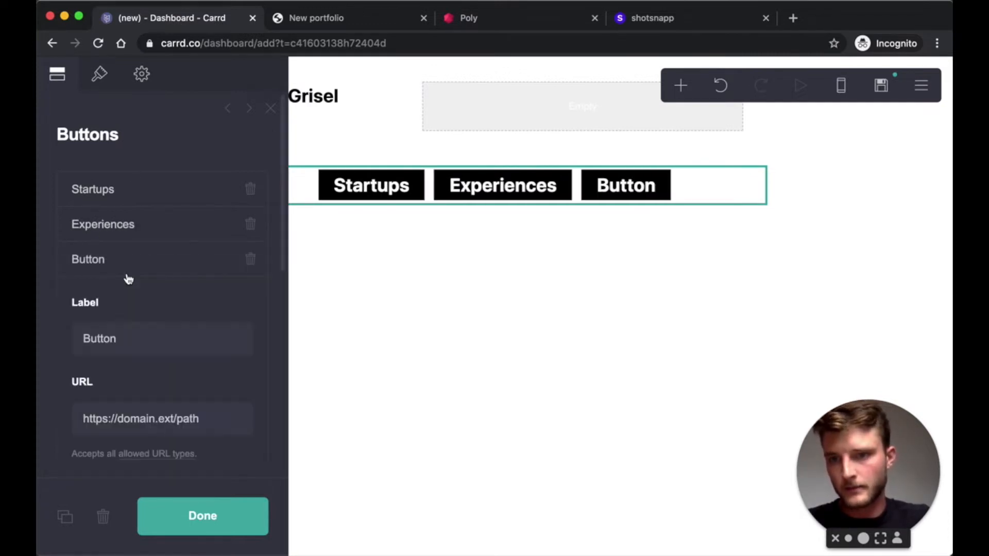
{"action": "double_click", "coordinate": [107, 335]}
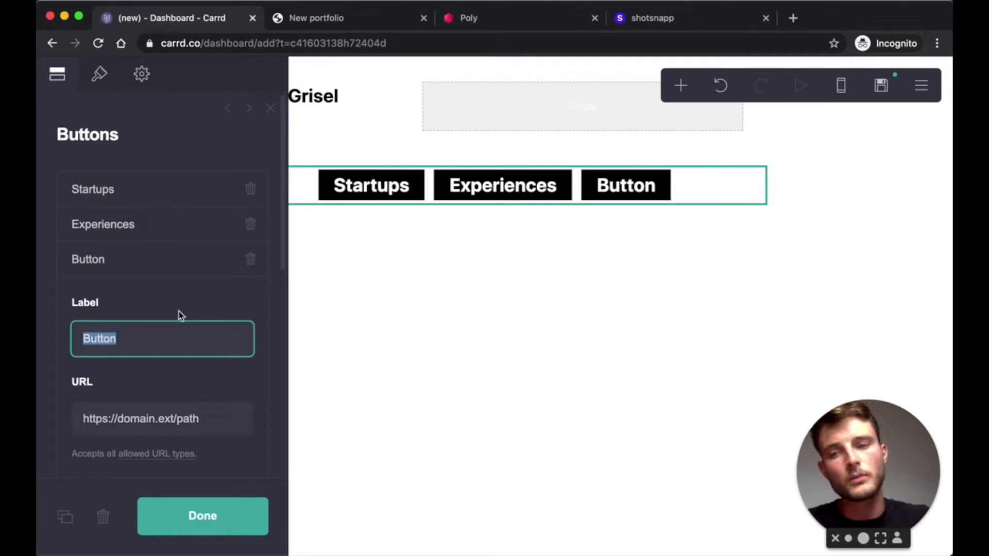
{"action": "type", "text": "@"}
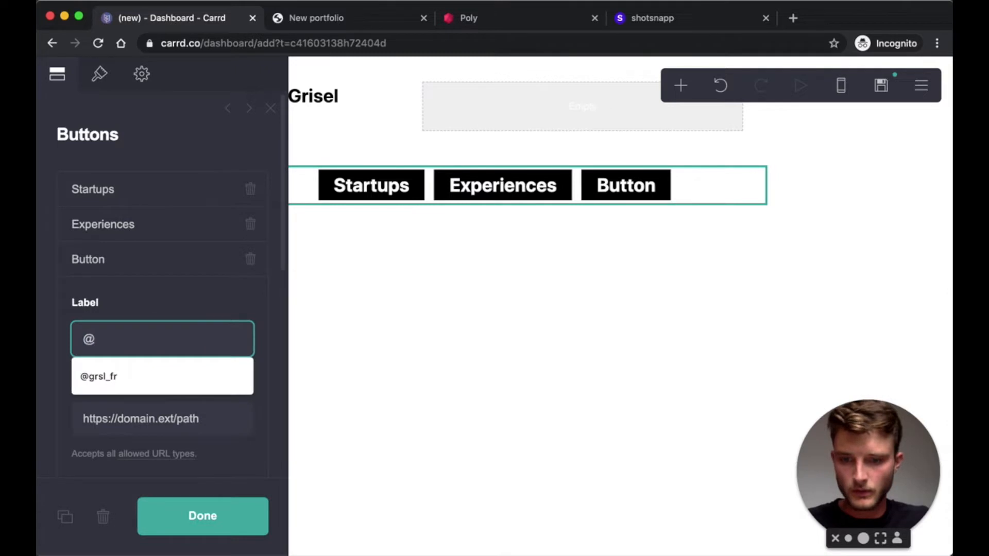
{"action": "key", "text": "Down"}
{"action": "key", "text": "Return"}
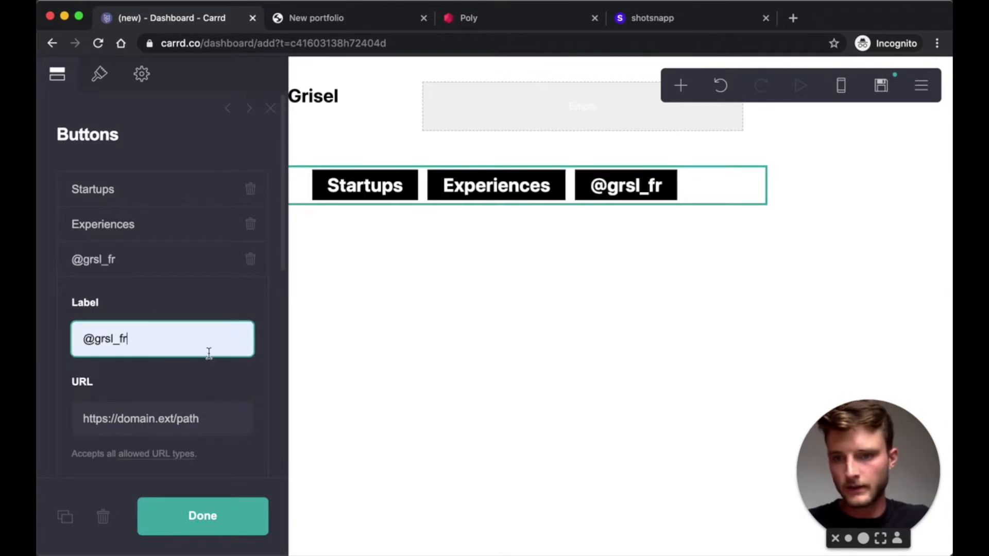
{"action": "scroll", "coordinate": [152, 376], "scroll_direction": "down", "scroll_amount": 5}
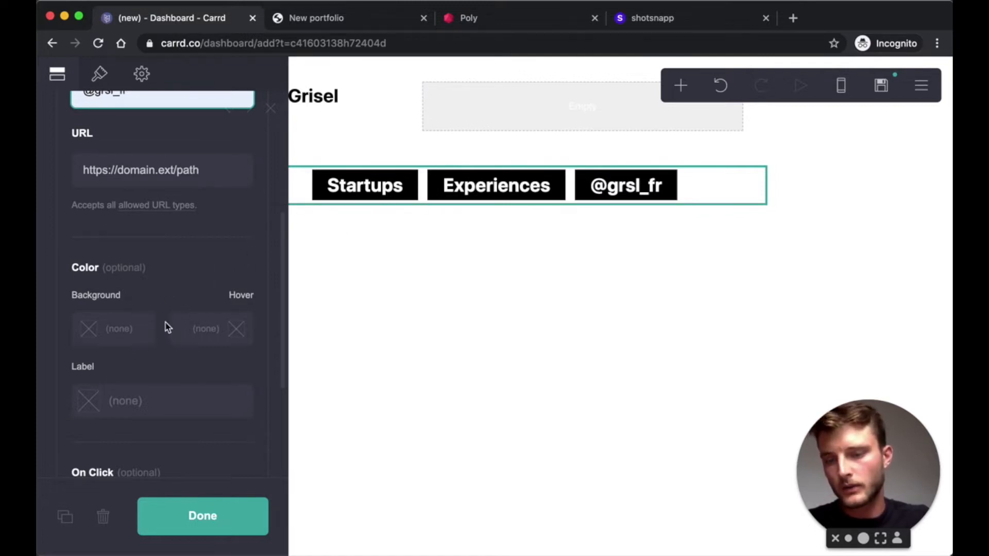
- Set the handle button's background colour to #1DA1F2
{"action": "scroll", "coordinate": [134, 248], "scroll_direction": "up", "scroll_amount": 3}
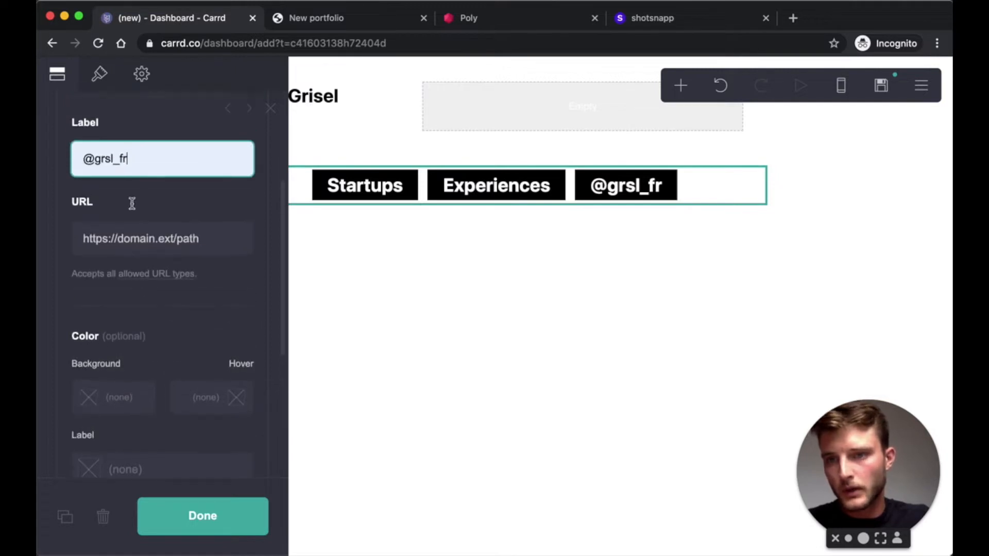
{"action": "left_click", "coordinate": [100, 83]}
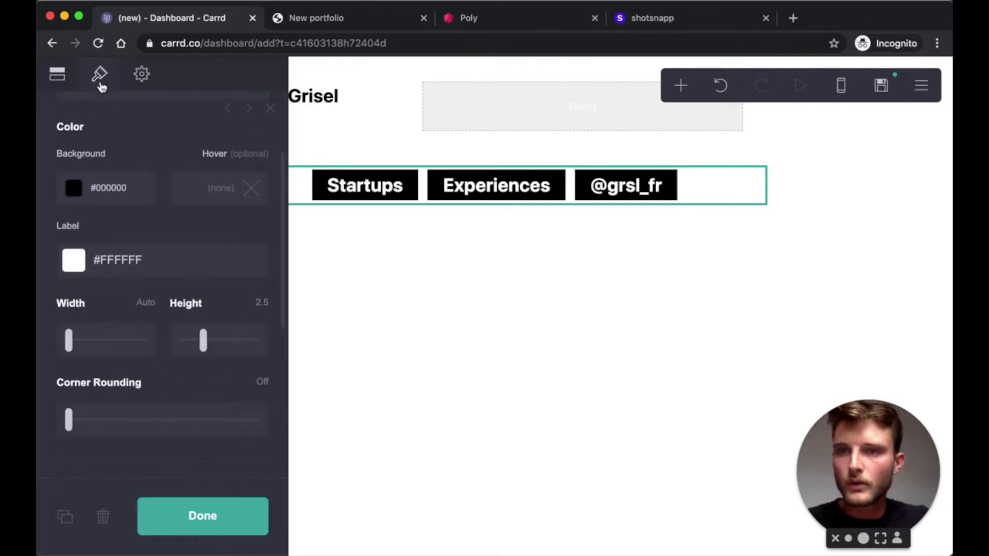
{"action": "left_click", "coordinate": [57, 74]}
{"action": "scroll", "coordinate": [114, 298], "scroll_direction": "down", "scroll_amount": 4}
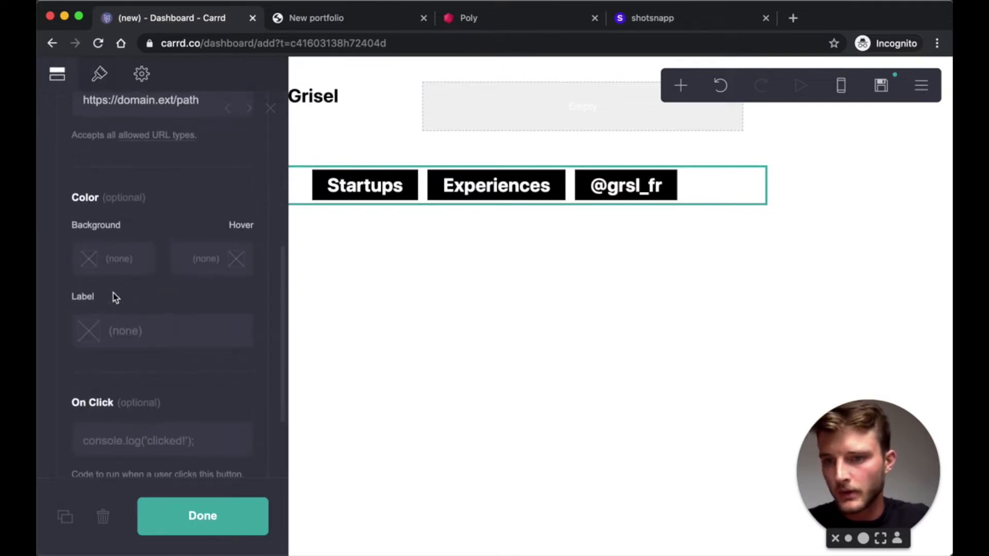
{"action": "left_click", "coordinate": [90, 266]}
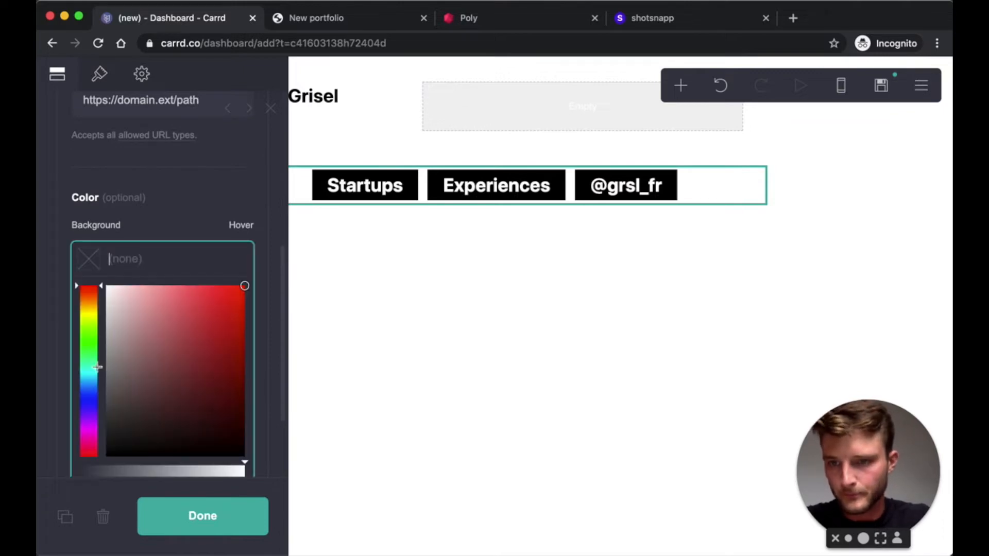
{"action": "type", "text": "#"}
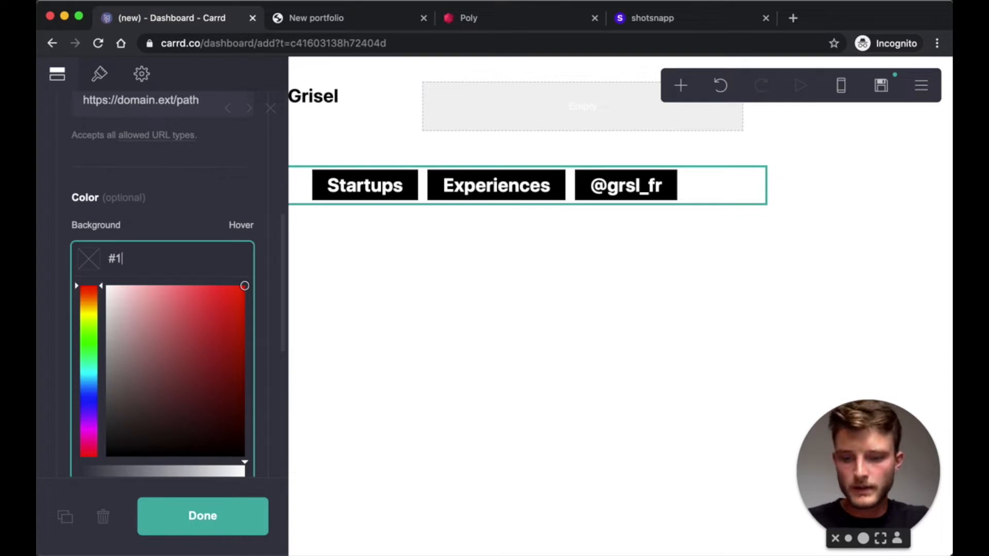
{"action": "type", "text": "1DA1F"}
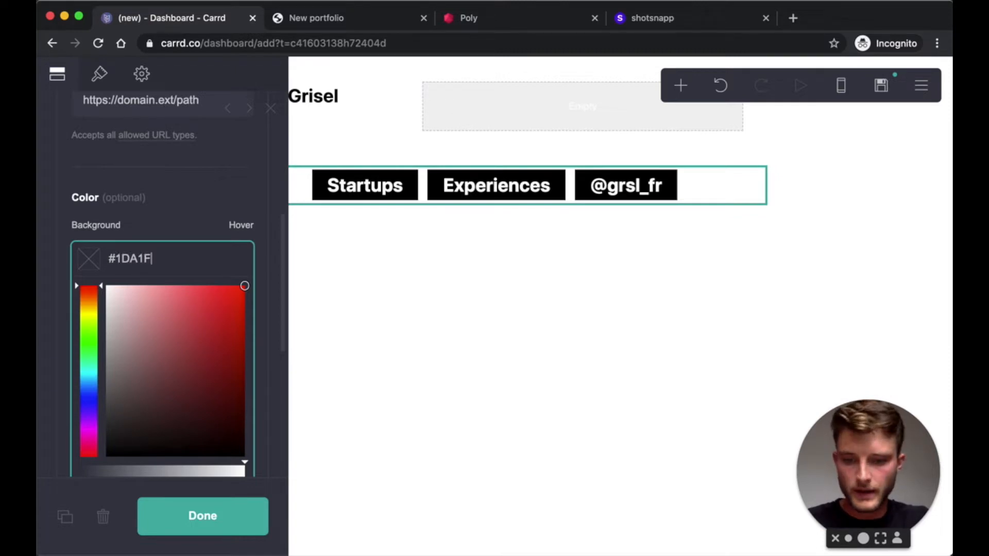
{"action": "type", "text": "2"}
{"action": "left_click", "coordinate": [171, 233]}
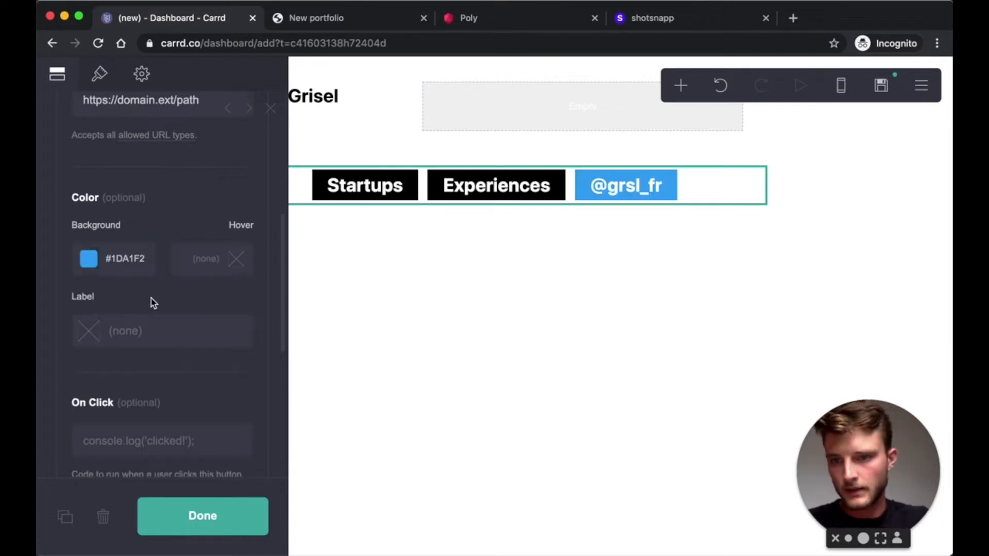
- Set the handle button's hover colour to the darker blue #1094E6
{"action": "left_click", "coordinate": [238, 263]}
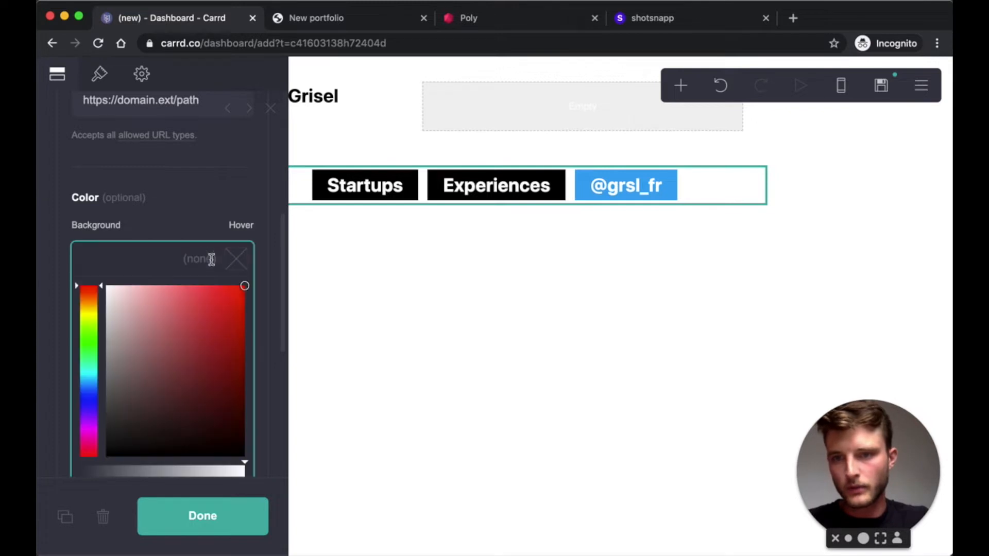
{"action": "left_click", "coordinate": [173, 232]}
{"action": "left_click", "coordinate": [112, 259]}
{"action": "triple_click", "coordinate": [113, 259]}
{"action": "key", "text": "ctrl+c"}
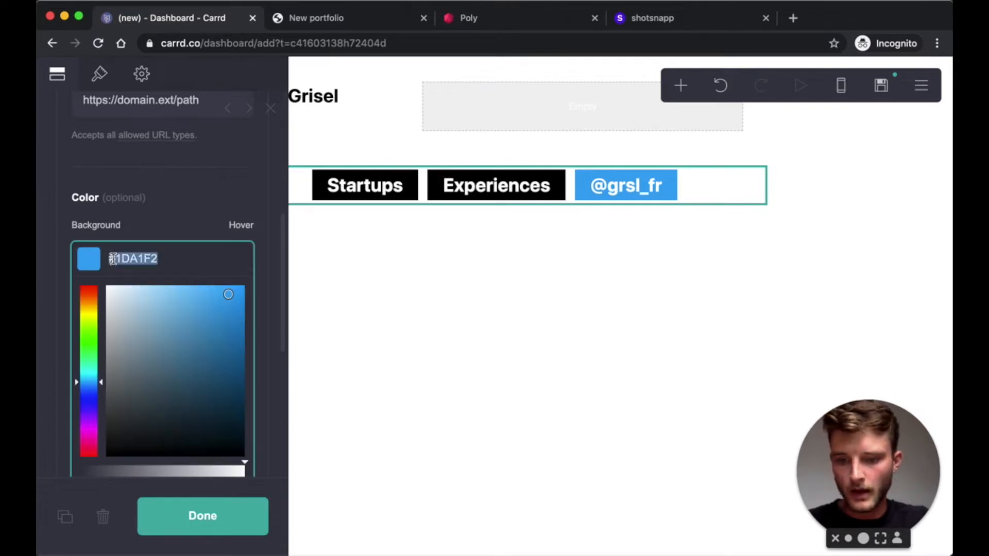
{"action": "left_click", "coordinate": [181, 227]}
{"action": "left_click", "coordinate": [238, 258]}
{"action": "key", "text": "ctrl+v"}
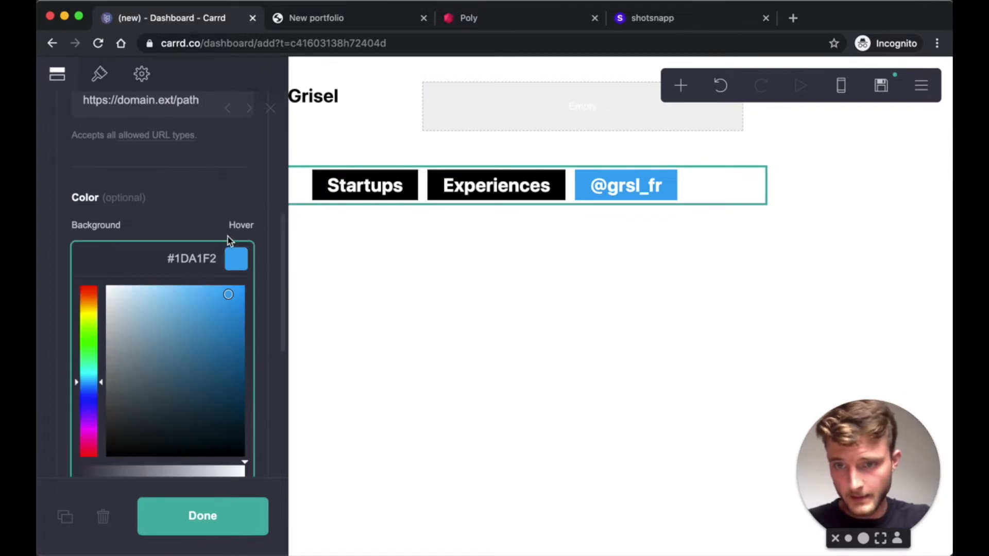
{"action": "left_click", "coordinate": [235, 304]}
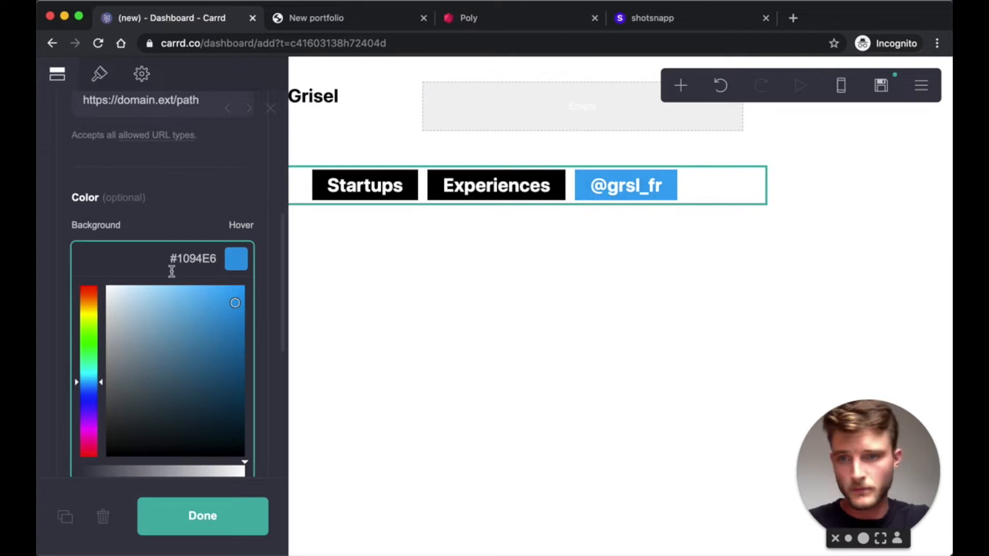
{"action": "left_click", "coordinate": [186, 212]}
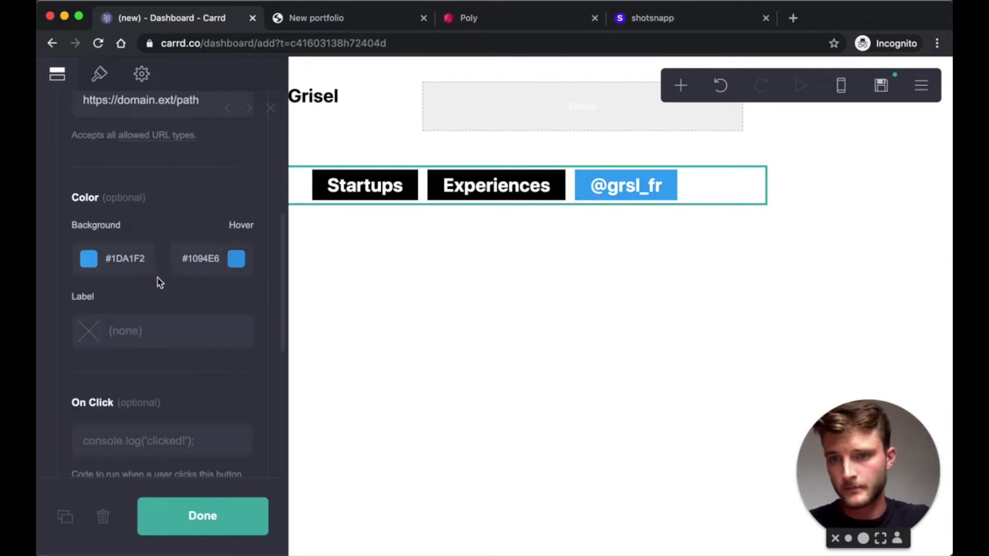
- Make the handle button's label text white #FFFFFF
{"action": "left_click", "coordinate": [95, 334]}
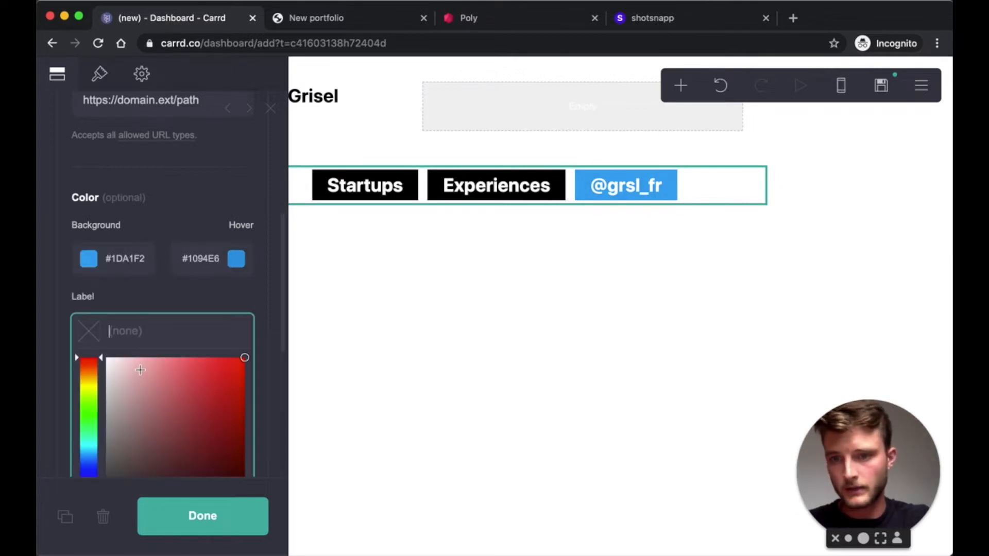
{"action": "left_click_drag", "start_coordinate": [140, 370], "coordinate": [55, 331]}
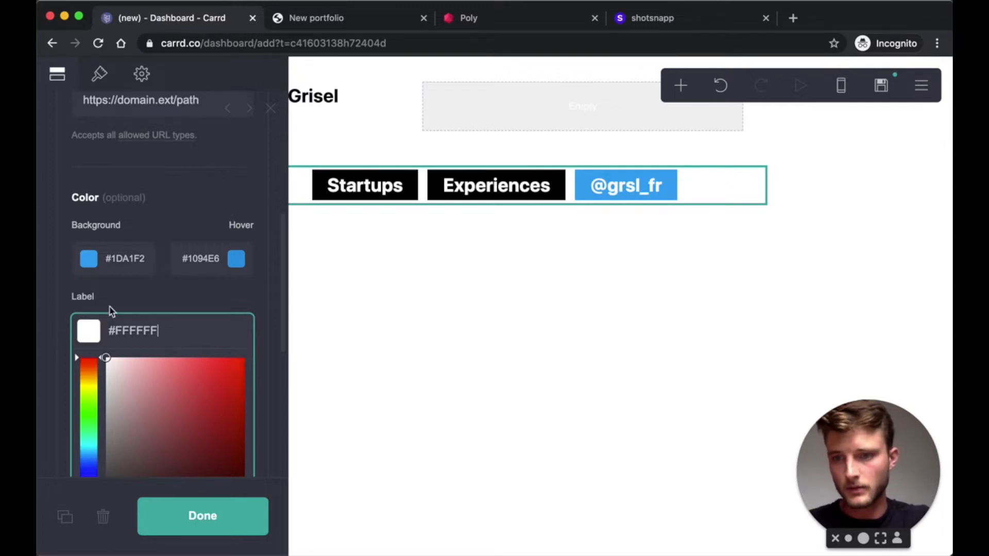
{"action": "left_click", "coordinate": [149, 297]}
{"action": "scroll", "coordinate": [148, 295], "scroll_direction": "down", "scroll_amount": 2}
{"action": "scroll", "coordinate": [147, 293], "scroll_direction": "up", "scroll_amount": 2}
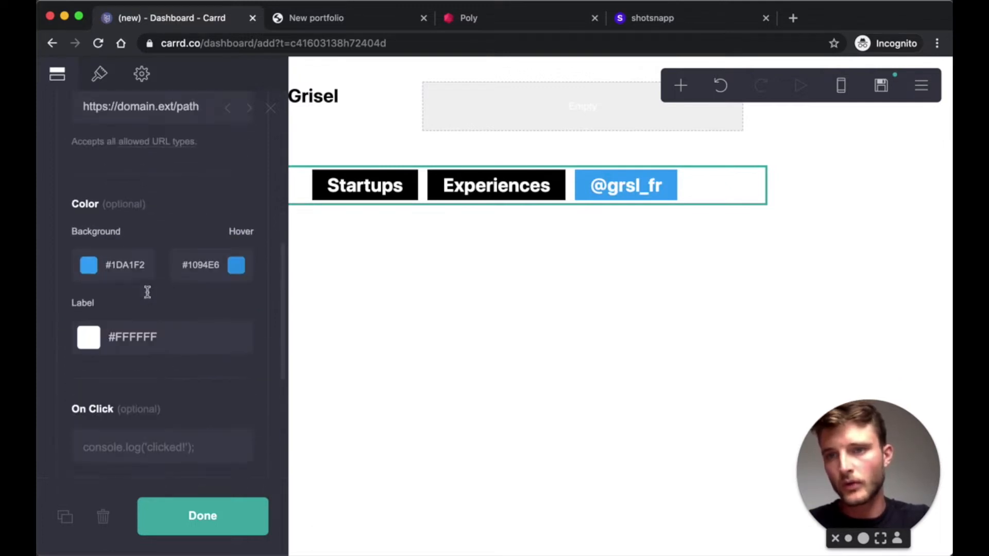
- Keep the nav buttons in the solid style with labels only, no icons
{"action": "left_click", "coordinate": [101, 79]}
{"action": "scroll", "coordinate": [187, 339], "scroll_direction": "up", "scroll_amount": 5}
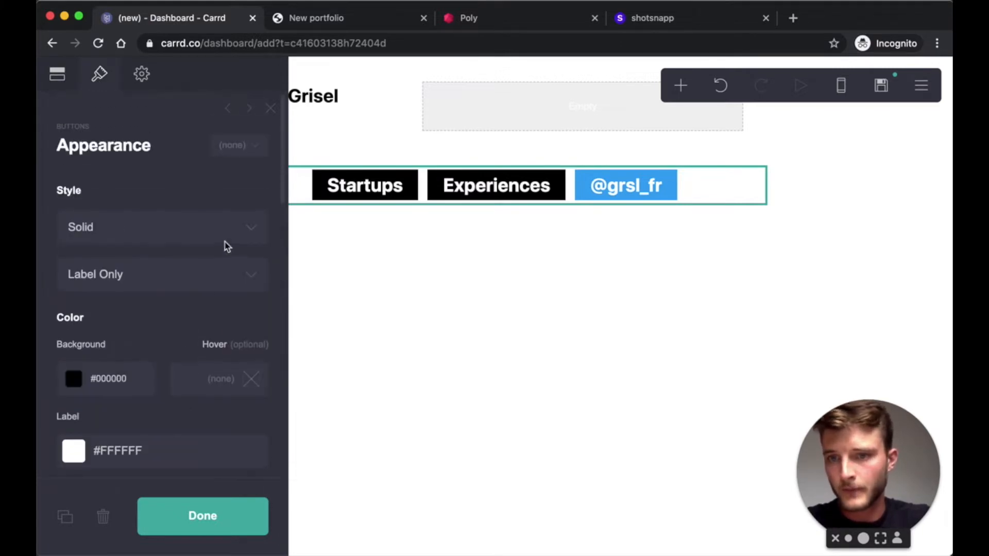
{"action": "left_click", "coordinate": [225, 243]}
{"action": "left_click", "coordinate": [115, 230]}
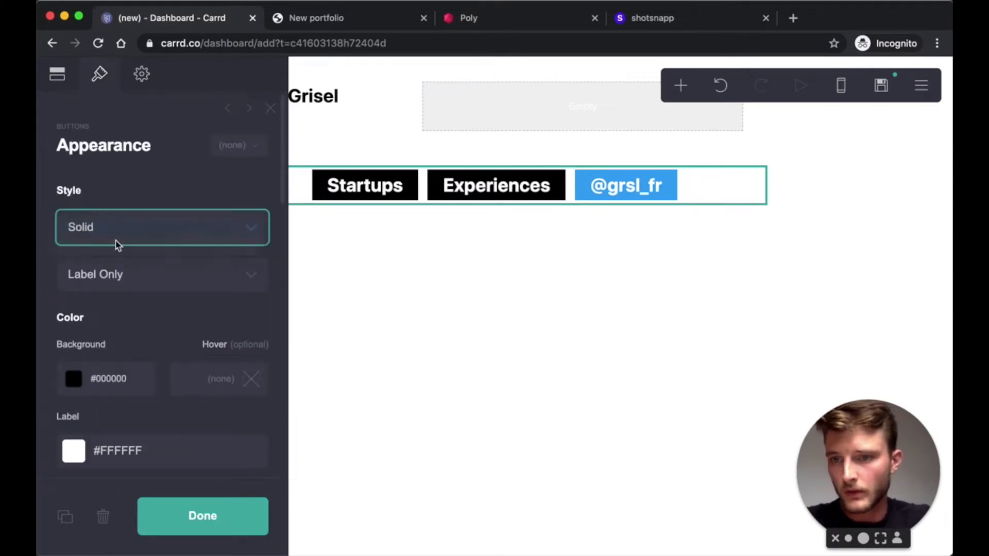
{"action": "left_click", "coordinate": [135, 282]}
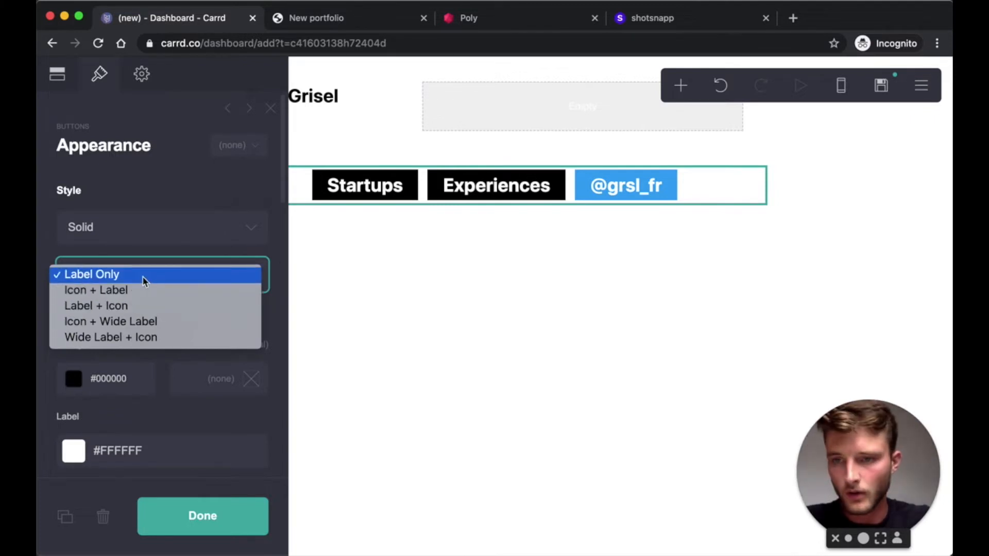
{"action": "left_click", "coordinate": [143, 274]}
{"action": "scroll", "coordinate": [173, 271], "scroll_direction": "down", "scroll_amount": 2}
{"action": "scroll", "coordinate": [173, 267], "scroll_direction": "down", "scroll_amount": 2}
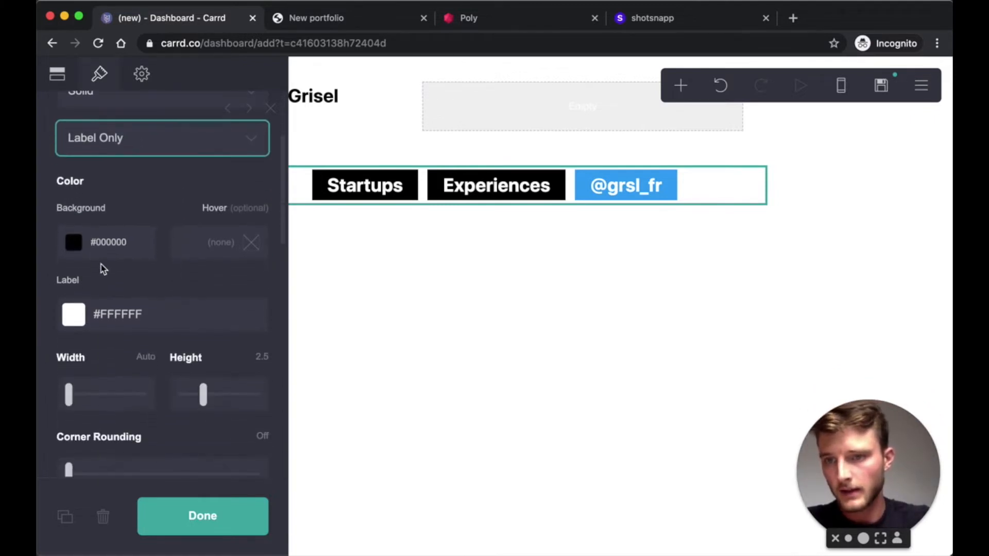
- Give the buttons a light grey #E6E6E6 background and a darker #D9D9D9 hover colour
{"action": "left_click", "coordinate": [80, 251]}
{"action": "left_click_drag", "start_coordinate": [92, 278], "coordinate": [72, 286]}
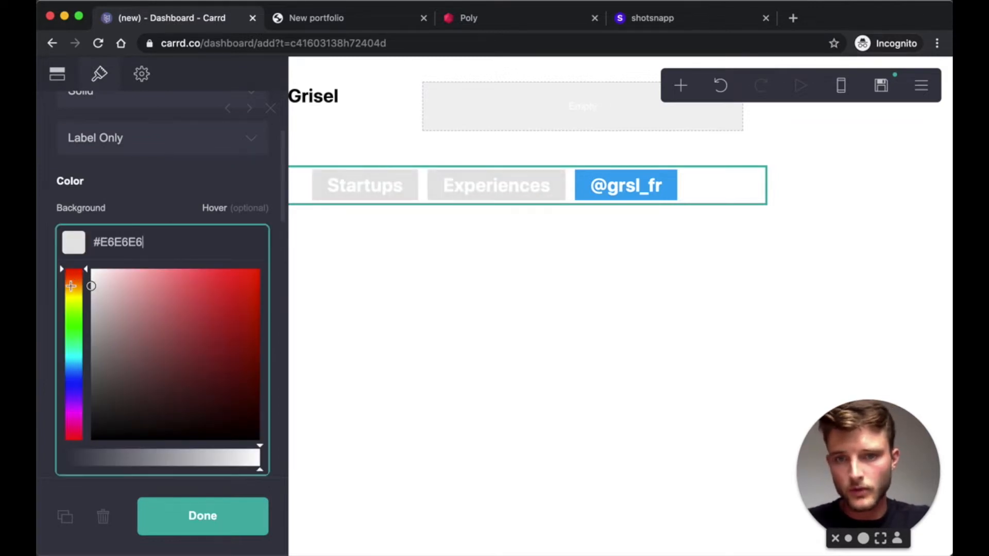
{"action": "left_click", "coordinate": [125, 223]}
{"action": "left_click", "coordinate": [246, 243]}
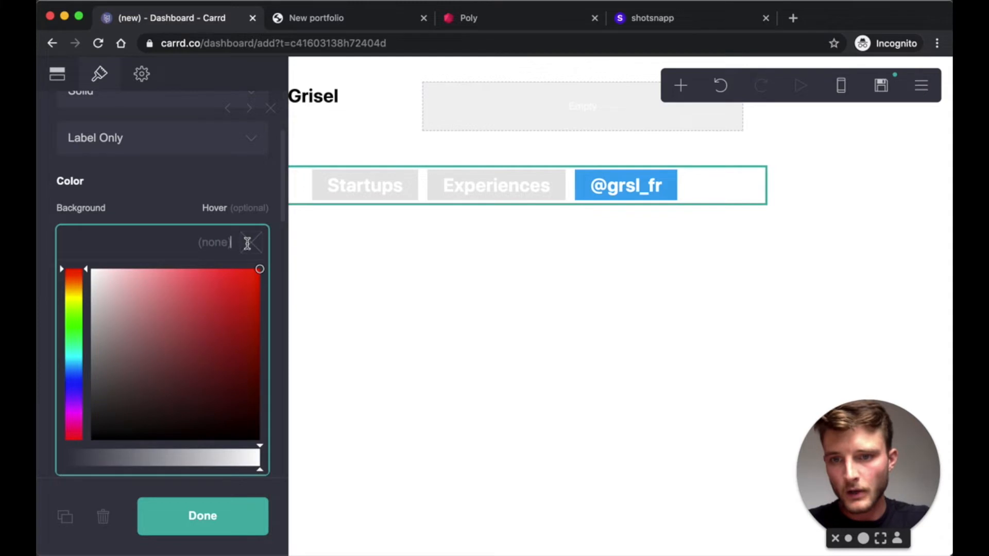
{"action": "left_click_drag", "start_coordinate": [100, 287], "coordinate": [89, 286]}
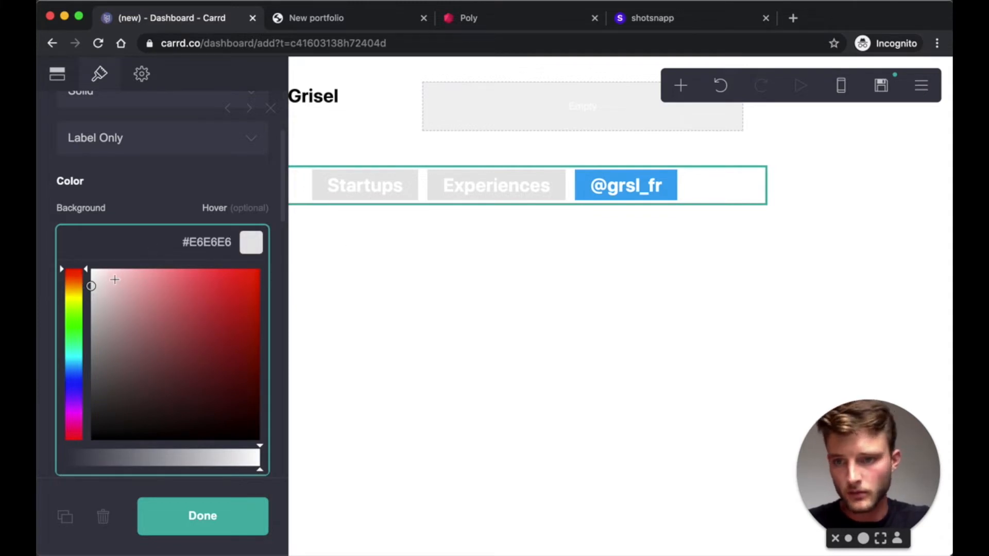
{"action": "left_click_drag", "start_coordinate": [91, 287], "coordinate": [91, 295]}
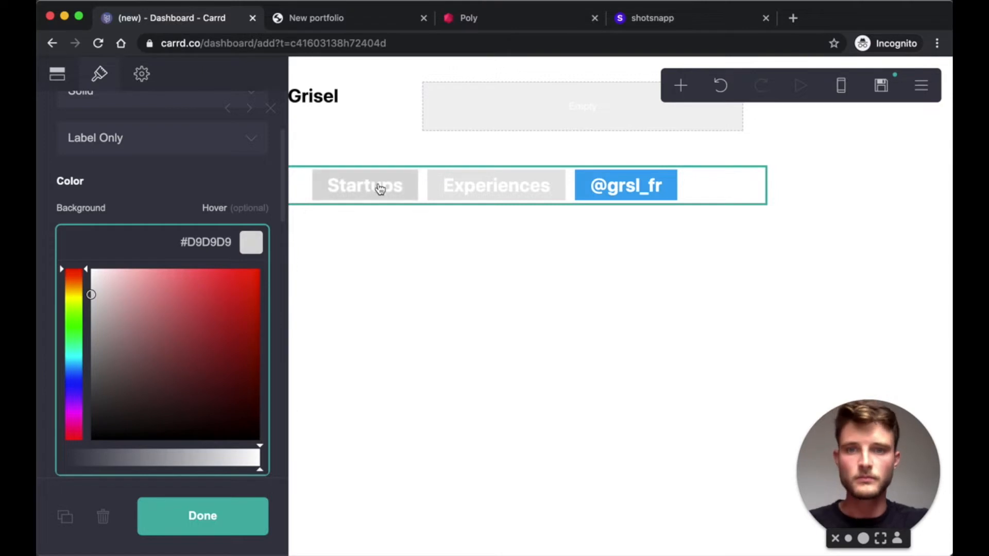
{"action": "left_click", "coordinate": [115, 214]}
- Make the button labels black #000000 at size 0.875 in Regular weight
{"action": "left_click", "coordinate": [76, 314]}
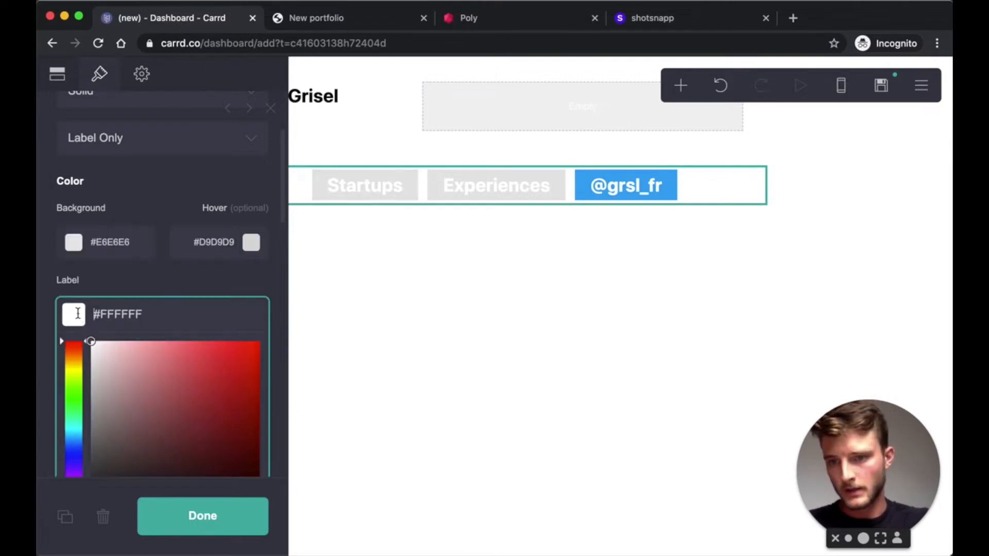
{"action": "scroll", "coordinate": [120, 378], "scroll_direction": "down", "scroll_amount": 3}
{"action": "left_click_drag", "start_coordinate": [119, 378], "coordinate": [71, 447]}
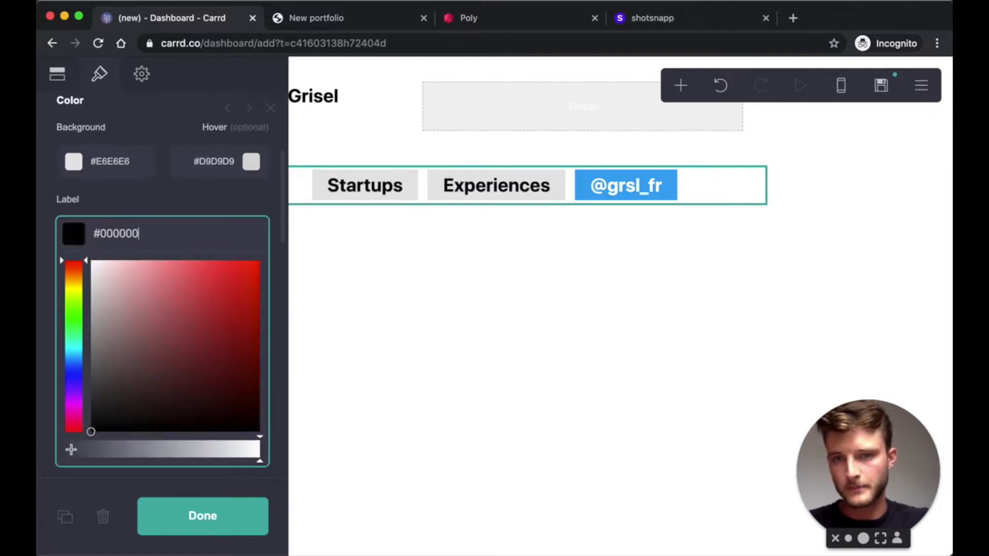
{"action": "left_click", "coordinate": [195, 195]}
{"action": "scroll", "coordinate": [170, 236], "scroll_direction": "up", "scroll_amount": 2}
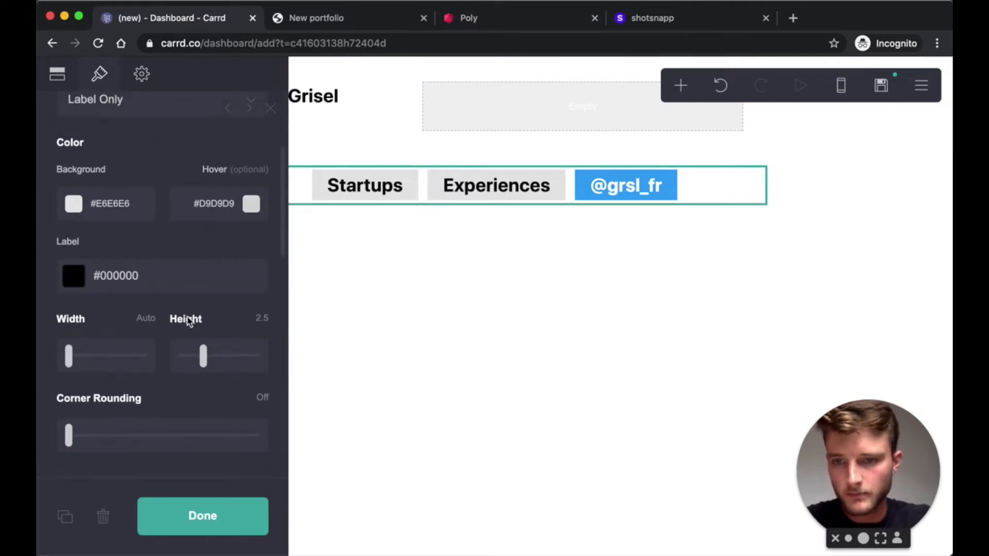
{"action": "scroll", "coordinate": [189, 322], "scroll_direction": "down", "scroll_amount": 5}
{"action": "left_click", "coordinate": [263, 361]}
{"action": "type", "text": "0."}
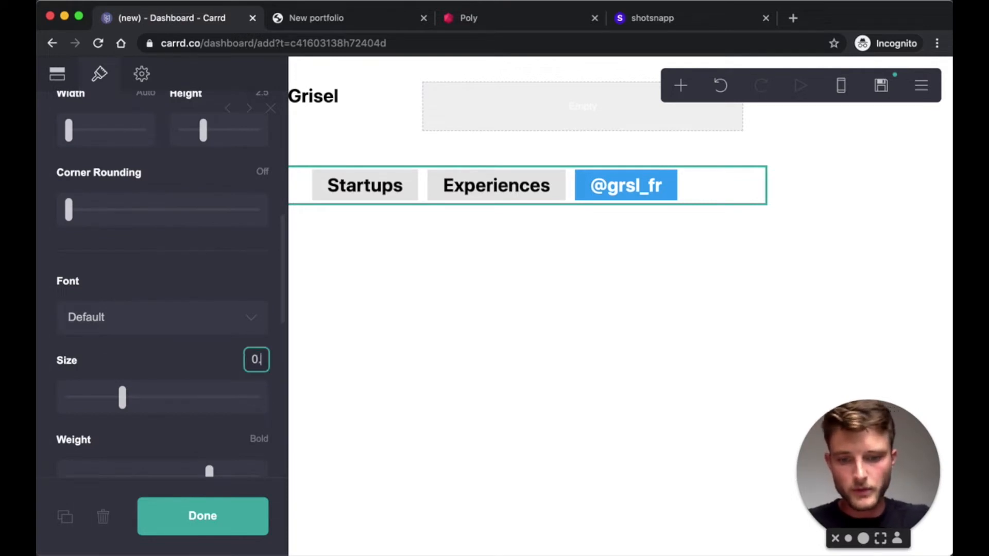
{"action": "type", "text": "875"}
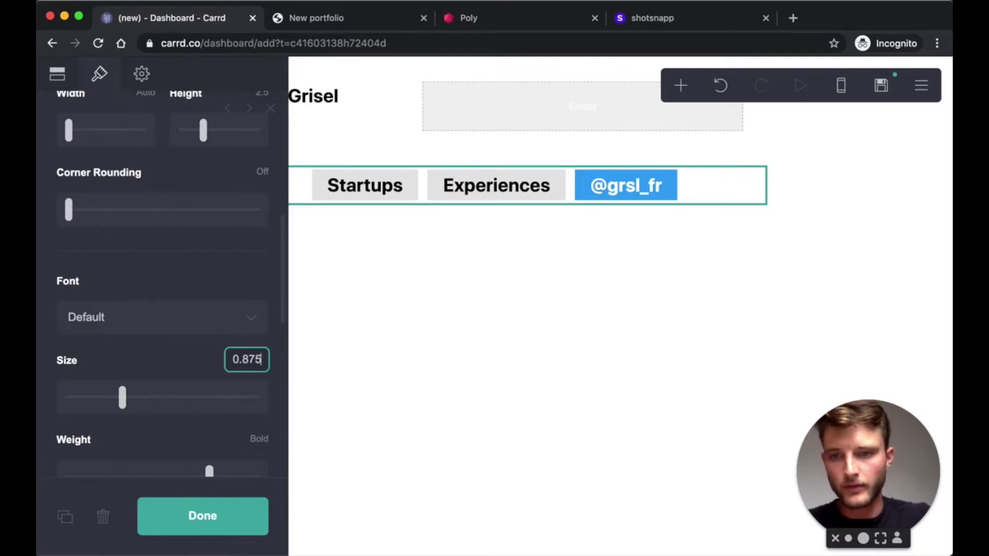
{"action": "left_click", "coordinate": [194, 282]}
{"action": "scroll", "coordinate": [194, 282], "scroll_direction": "down", "scroll_amount": 3}
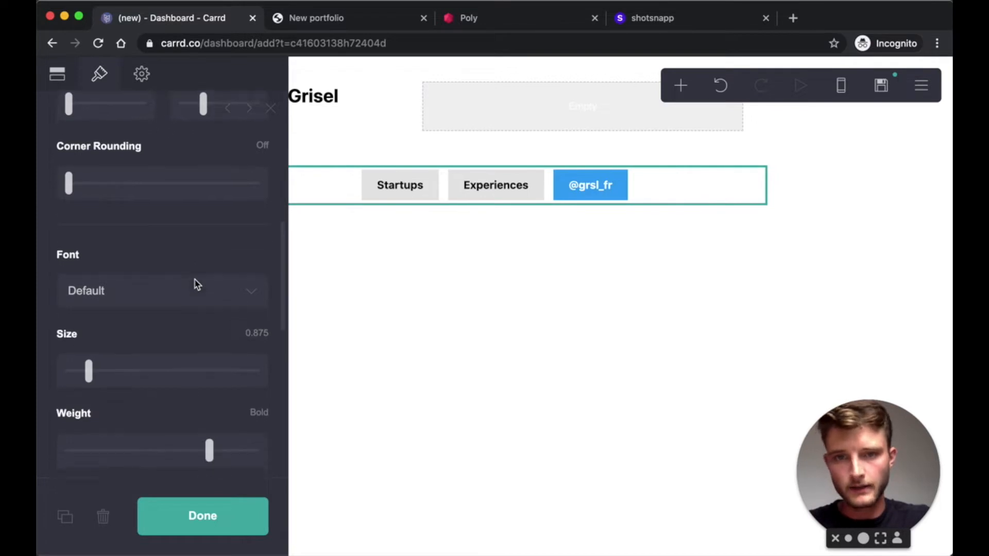
{"action": "left_click_drag", "start_coordinate": [210, 406], "coordinate": [145, 406]}
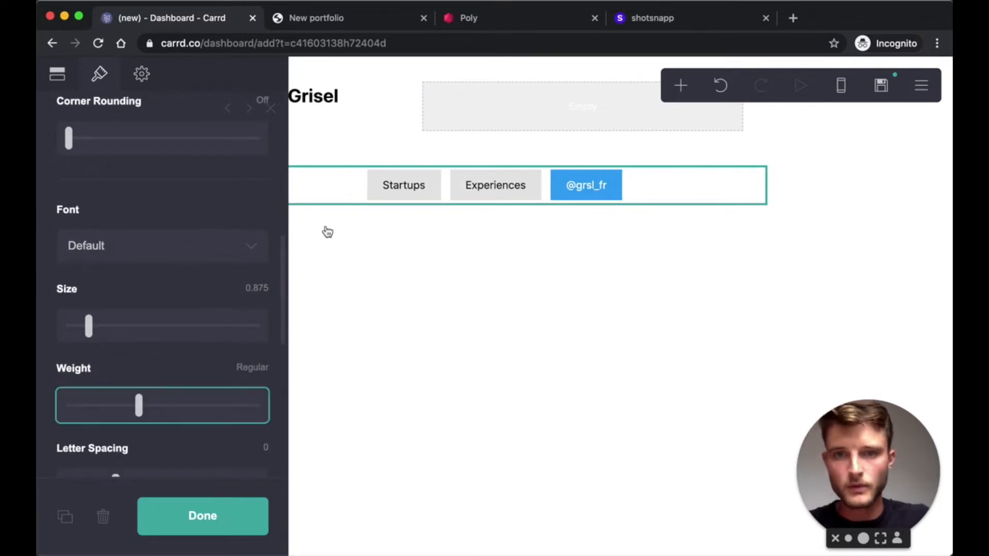
- Round the button corners to 0.375
{"action": "scroll", "coordinate": [163, 334], "scroll_direction": "up", "scroll_amount": 2}
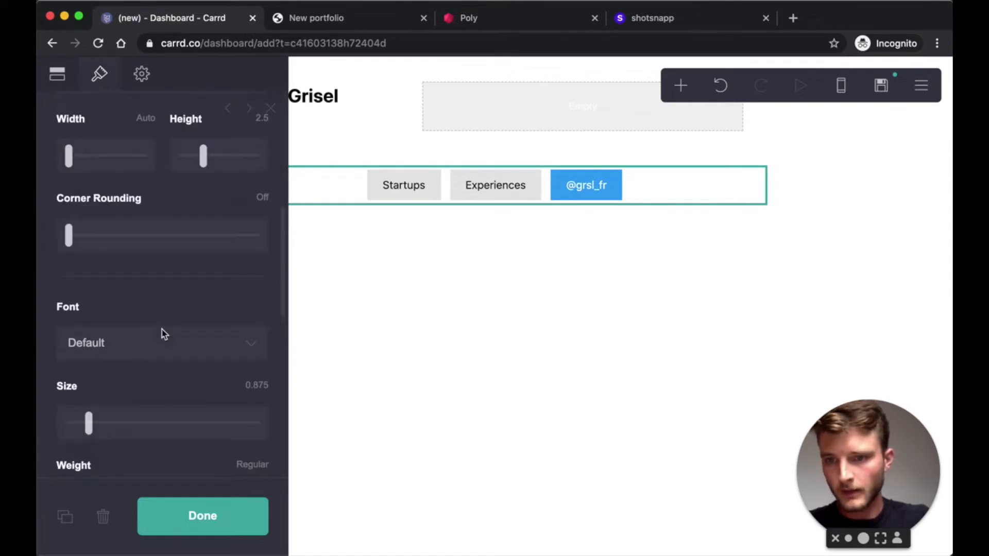
{"action": "scroll", "coordinate": [163, 335], "scroll_direction": "down", "scroll_amount": 1}
{"action": "scroll", "coordinate": [163, 334], "scroll_direction": "up", "scroll_amount": 4}
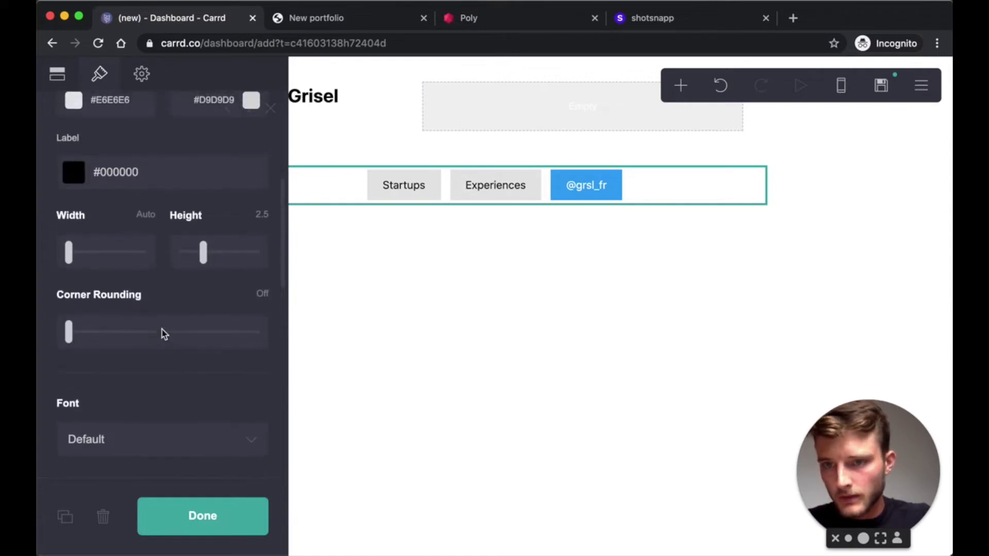
{"action": "scroll", "coordinate": [163, 335], "scroll_direction": "up", "scroll_amount": 1}
{"action": "scroll", "coordinate": [164, 334], "scroll_direction": "up", "scroll_amount": 2}
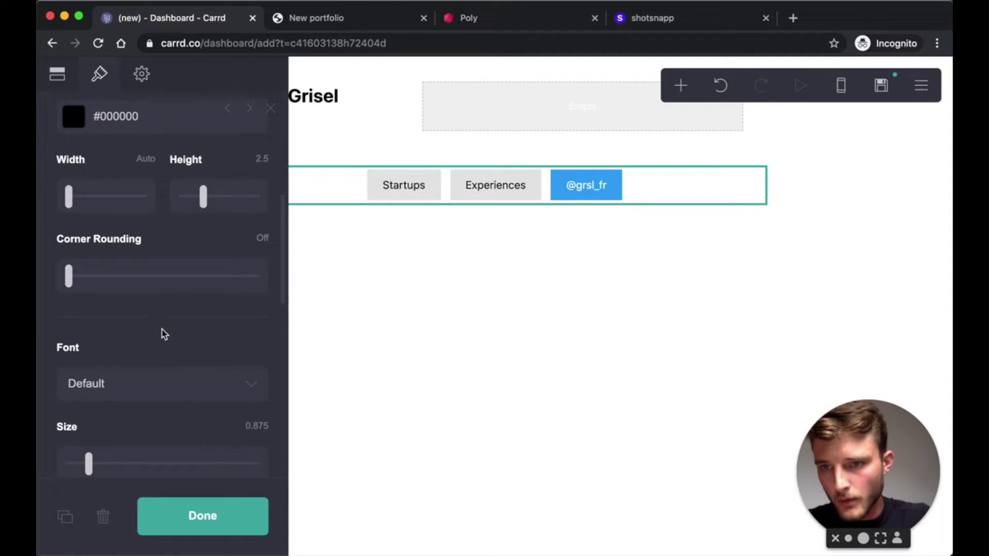
{"action": "left_click", "coordinate": [71, 278]}
{"action": "left_click_drag", "start_coordinate": [70, 278], "coordinate": [104, 280]}
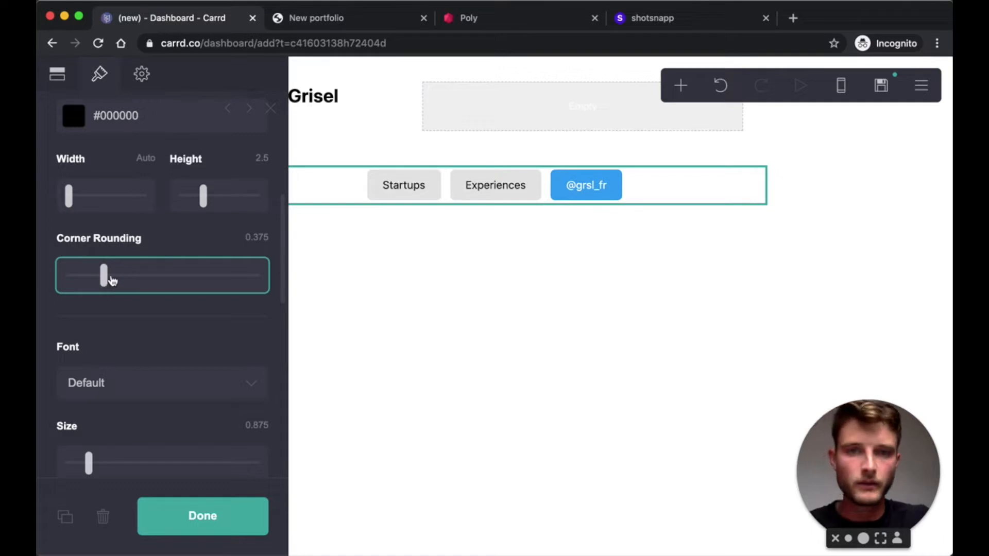
- Move the buttons up beside the name in the header and set their height to 2
{"action": "left_click_drag", "start_coordinate": [653, 188], "coordinate": [618, 111]}
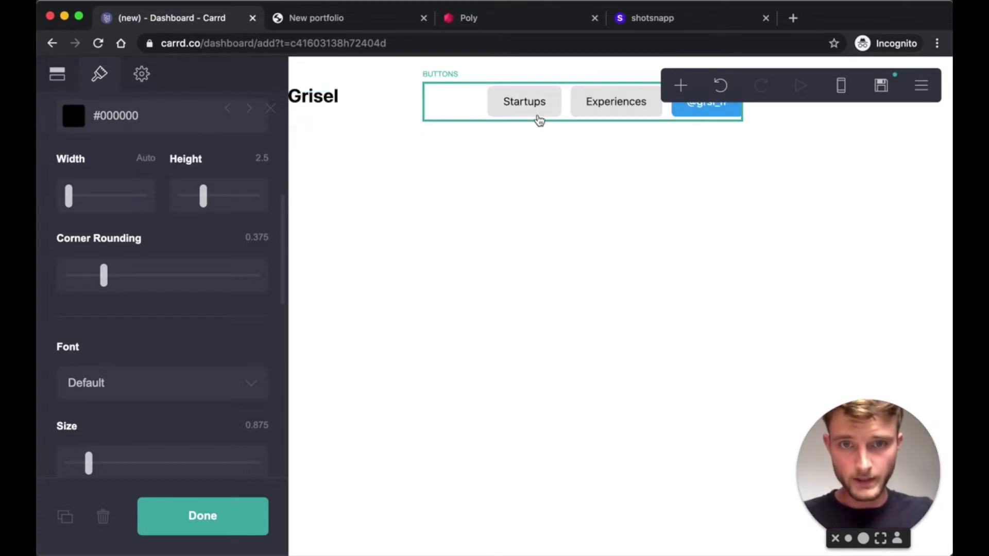
{"action": "key", "text": "Escape"}
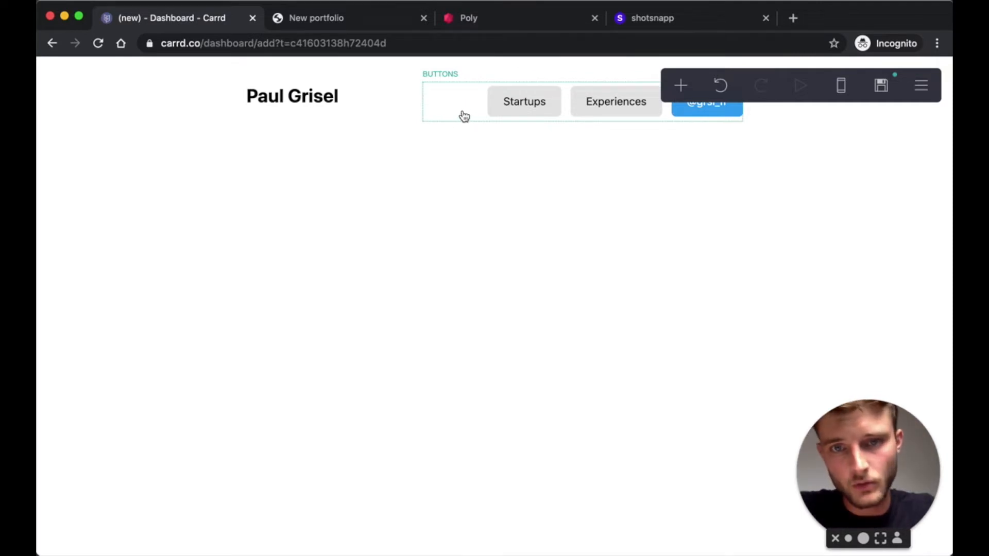
{"action": "left_click", "coordinate": [464, 116]}
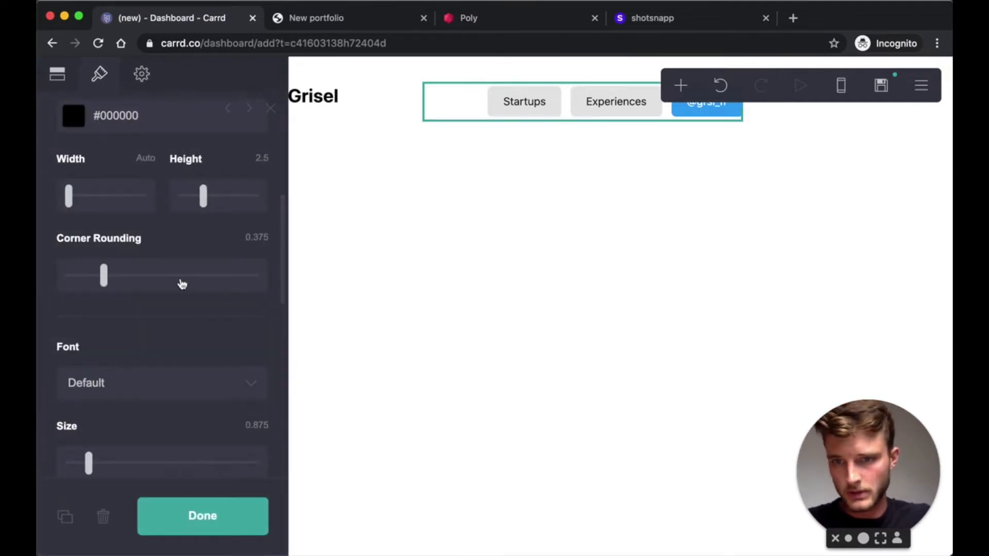
{"action": "scroll", "coordinate": [182, 284], "scroll_direction": "up", "scroll_amount": 3}
{"action": "left_click", "coordinate": [255, 217]}
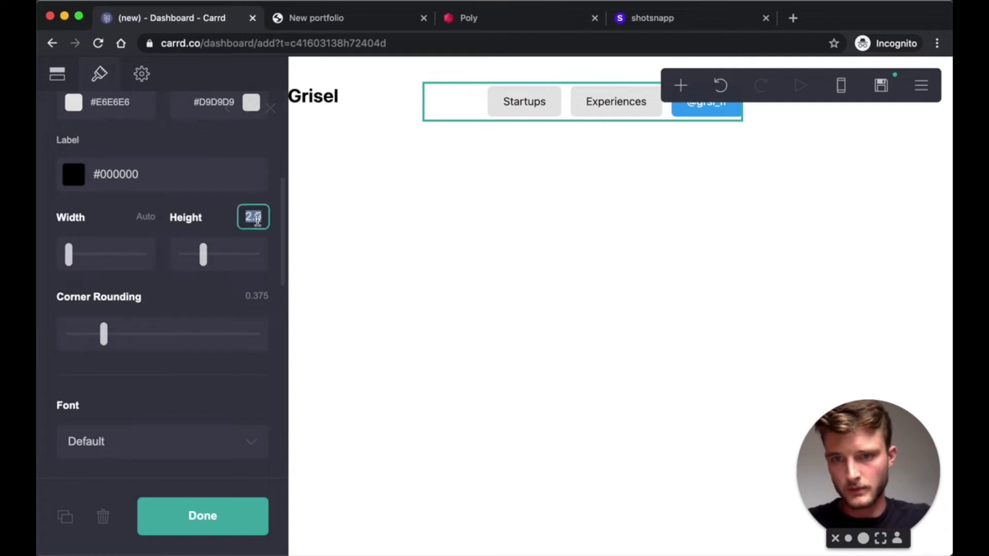
{"action": "type", "text": "2"}
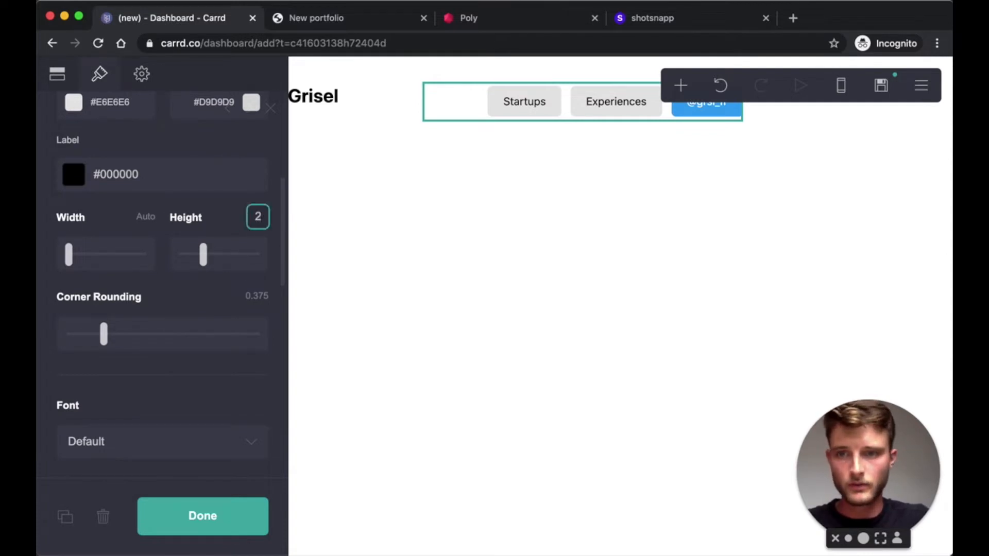
{"action": "key", "text": "Return"}
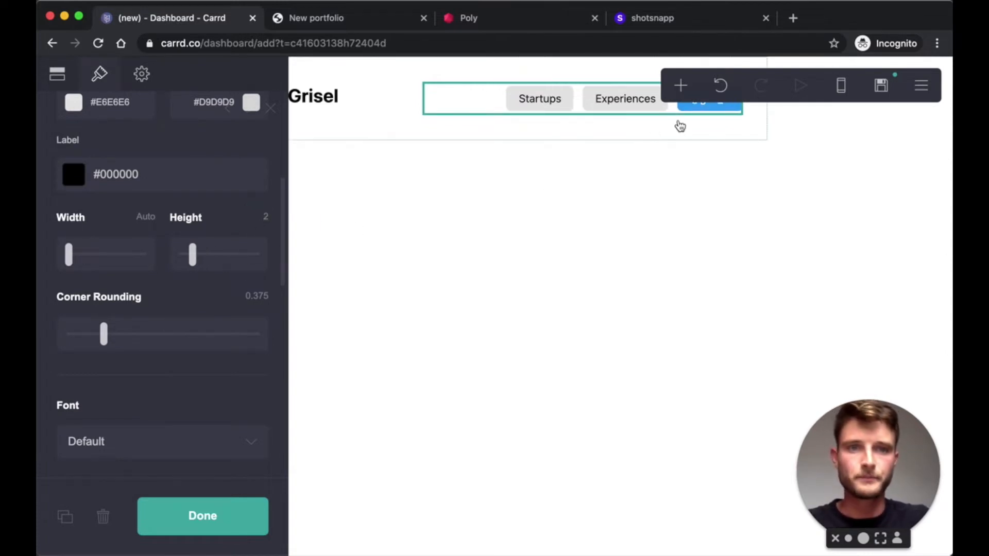
{"action": "left_click", "coordinate": [692, 119]}
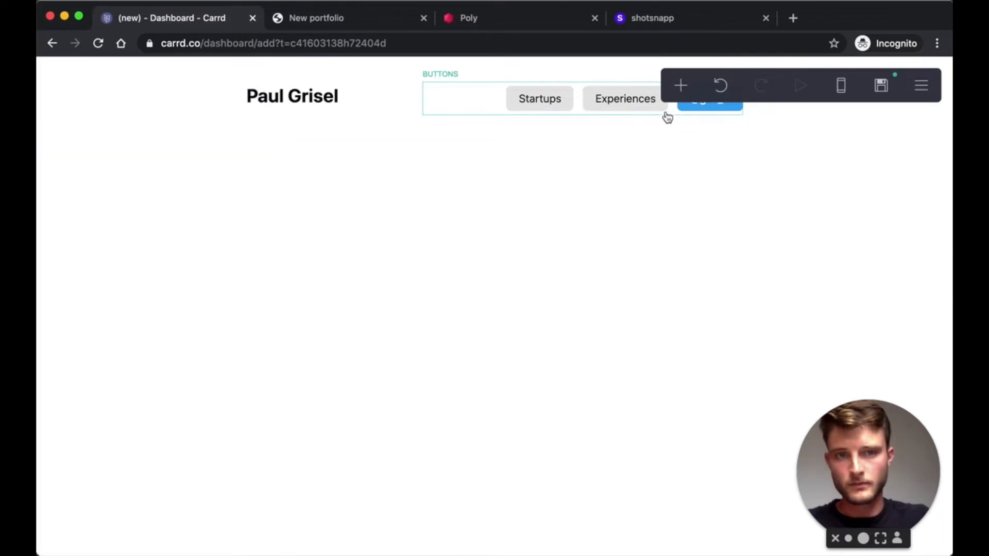
{"action": "left_click", "coordinate": [666, 113]}
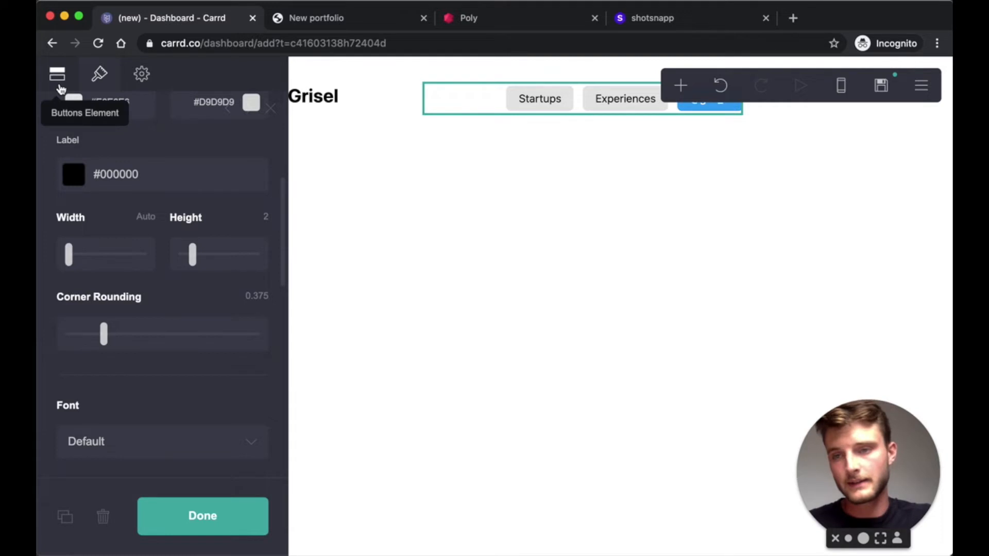
{"action": "left_click", "coordinate": [58, 83]}
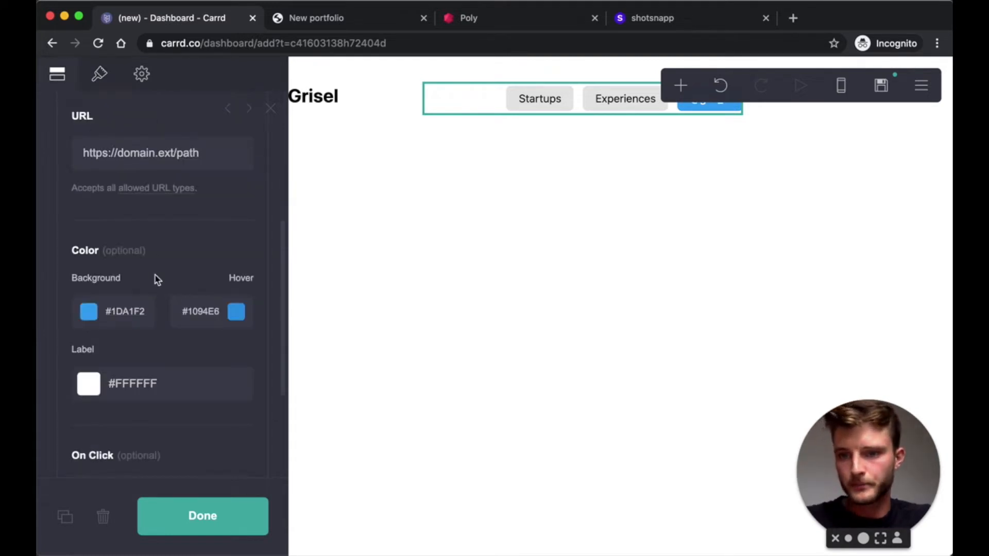
{"action": "scroll", "coordinate": [154, 278], "scroll_direction": "down", "scroll_amount": 4}
{"action": "scroll", "coordinate": [157, 280], "scroll_direction": "up", "scroll_amount": 6}
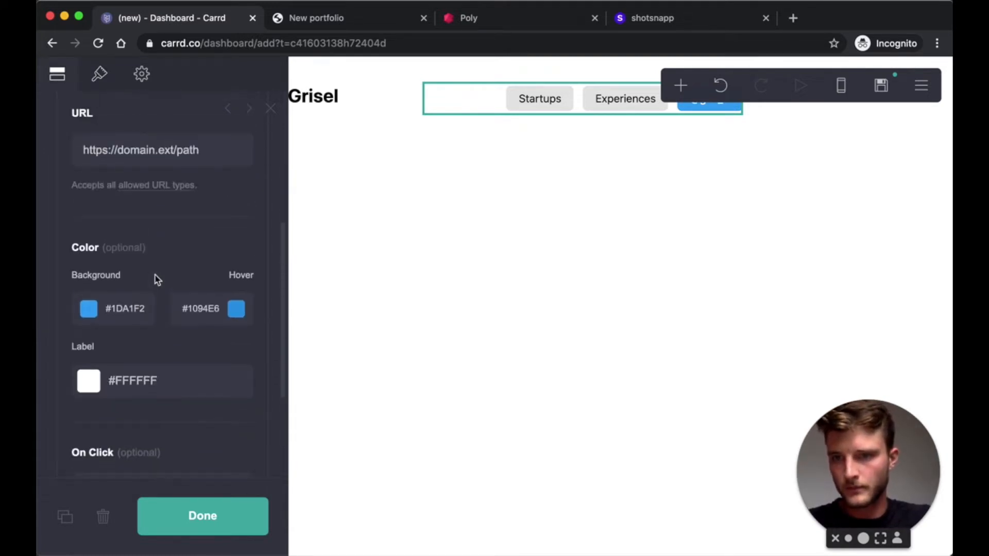
{"action": "left_click_drag", "start_coordinate": [218, 273], "coordinate": [122, 271]}
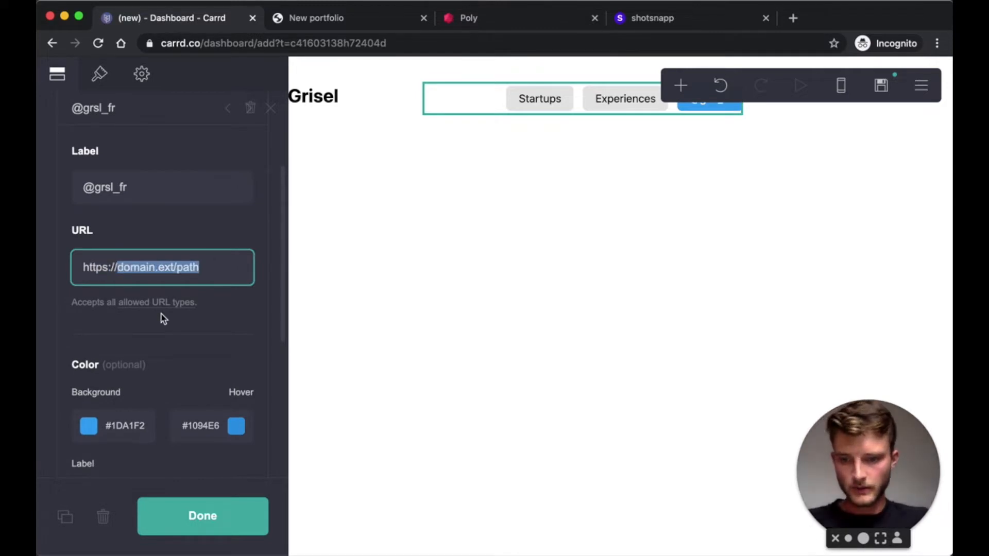
{"action": "type", "text": "twitter.com/grsl_fr"}
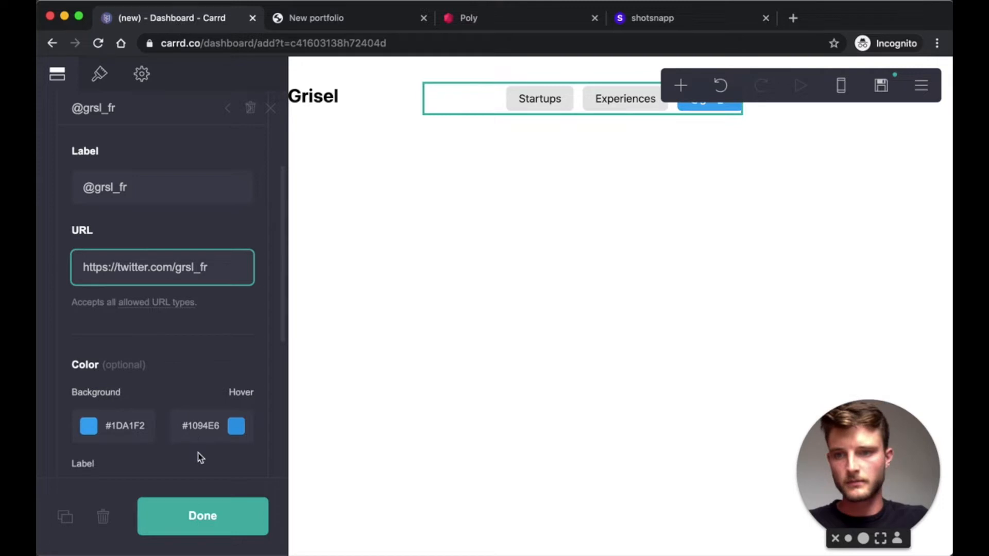
{"action": "left_click", "coordinate": [218, 517]}
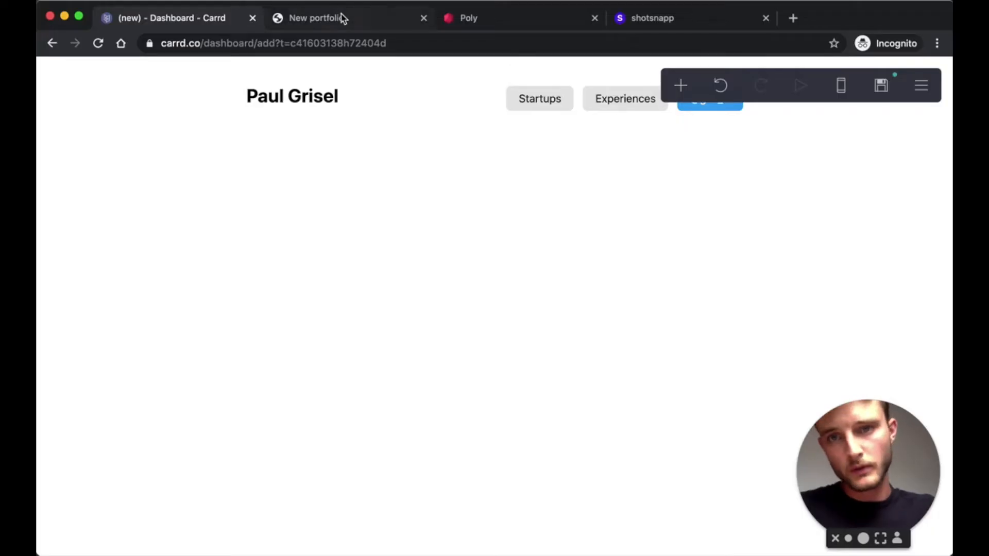
- After checking the live site, insert a two-column Columns container below the header
{"action": "left_click", "coordinate": [342, 18]}
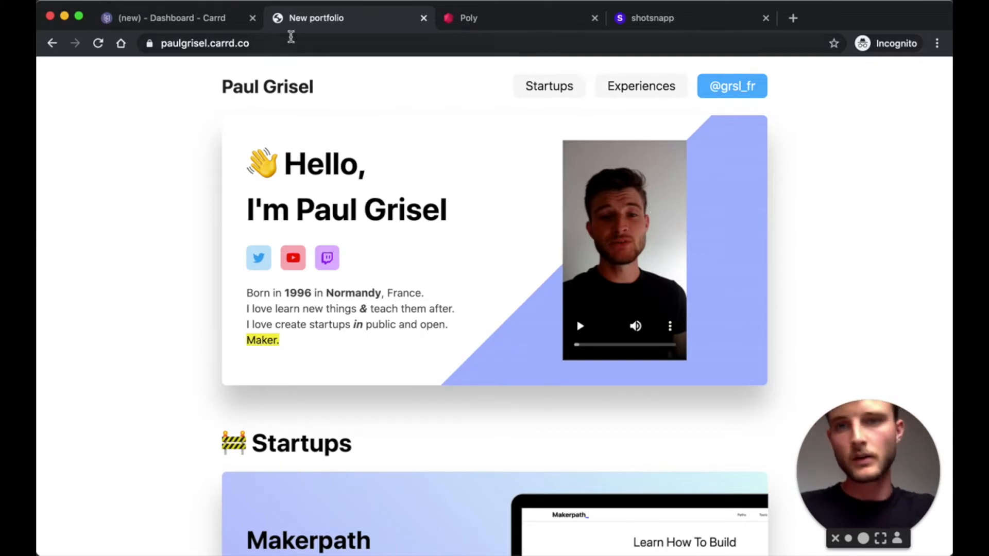
{"action": "left_click", "coordinate": [163, 20]}
{"action": "left_click", "coordinate": [682, 88]}
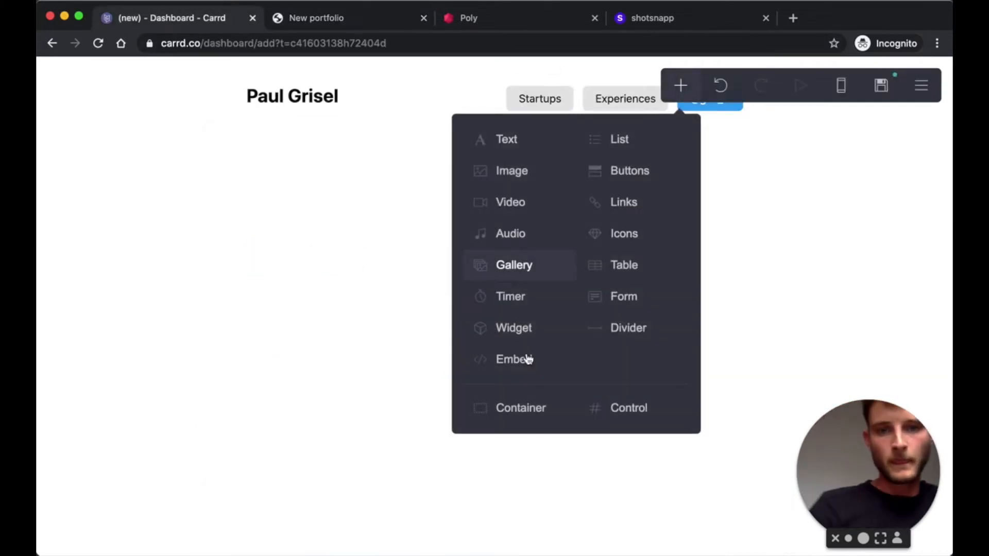
{"action": "left_click", "coordinate": [523, 415]}
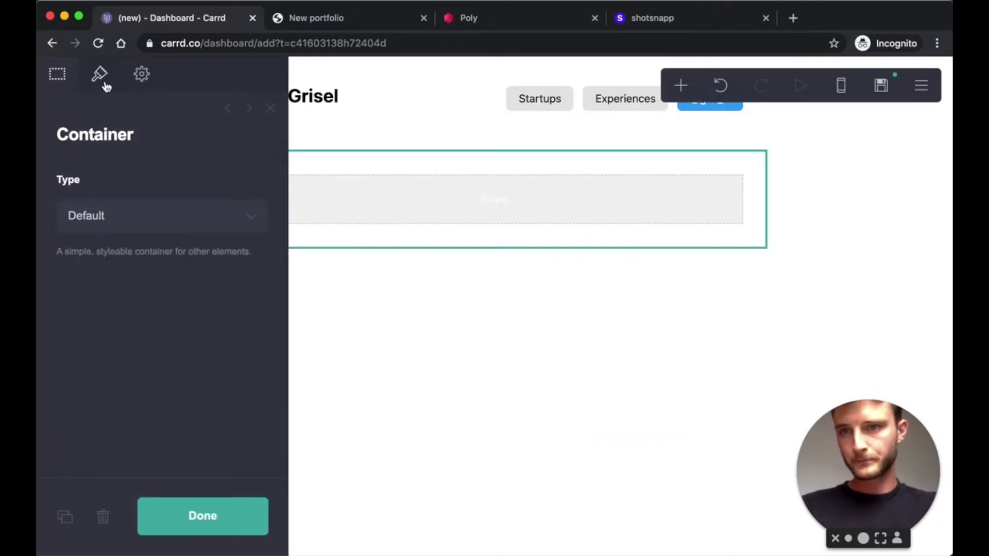
{"action": "left_click", "coordinate": [136, 217]}
{"action": "left_click", "coordinate": [105, 238]}
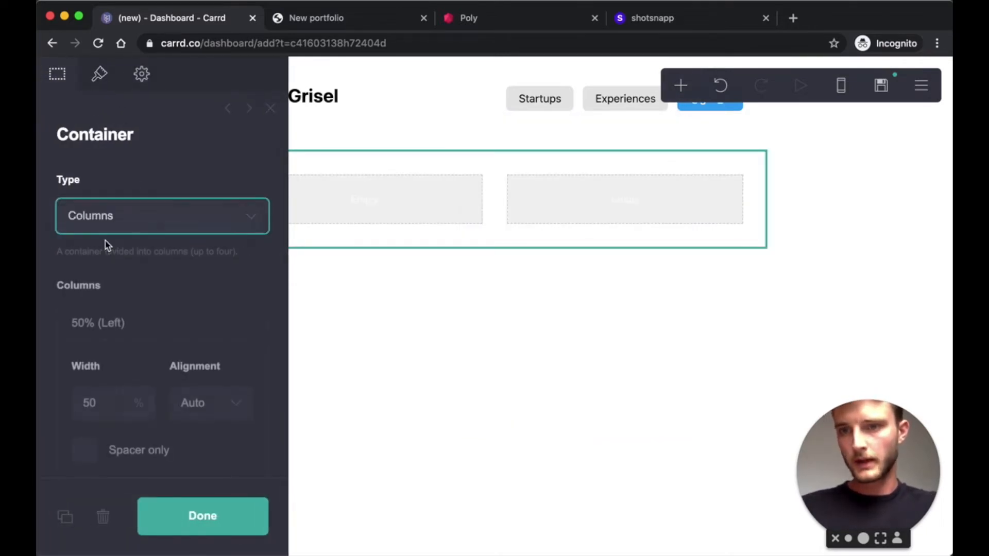
{"action": "scroll", "coordinate": [126, 326], "scroll_direction": "down", "scroll_amount": 3}
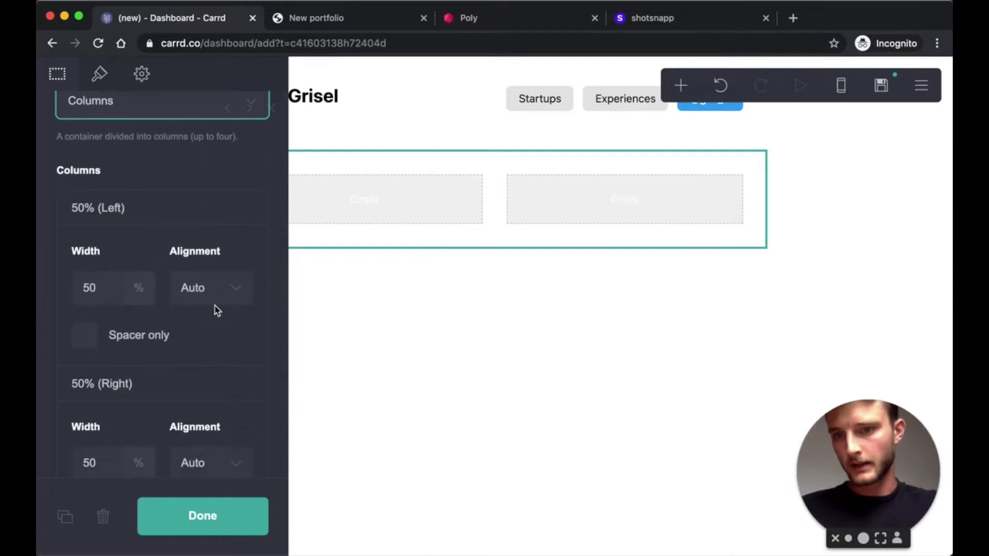
{"action": "scroll", "coordinate": [154, 309], "scroll_direction": "down", "scroll_amount": 2}
{"action": "scroll", "coordinate": [176, 261], "scroll_direction": "up", "scroll_amount": 1}
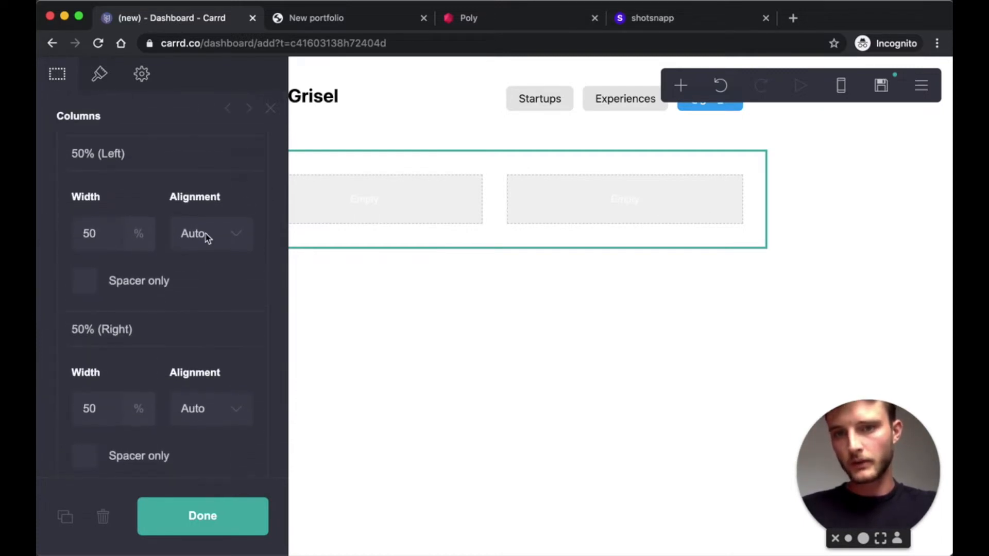
- Left-align the left column, centre the right column, and add a text element to the left column
{"action": "left_click", "coordinate": [229, 235]}
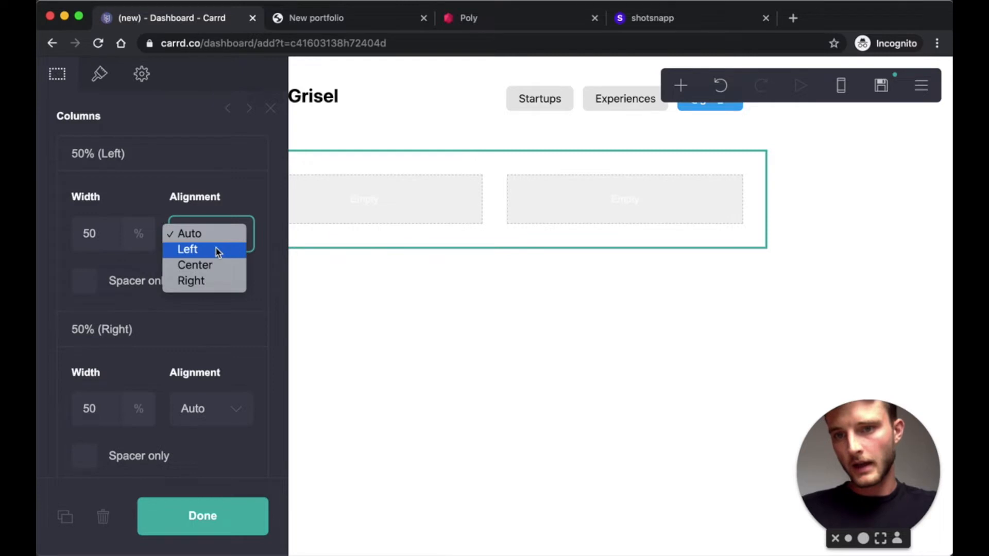
{"action": "left_click", "coordinate": [216, 251]}
{"action": "scroll", "coordinate": [227, 315], "scroll_direction": "down", "scroll_amount": 2}
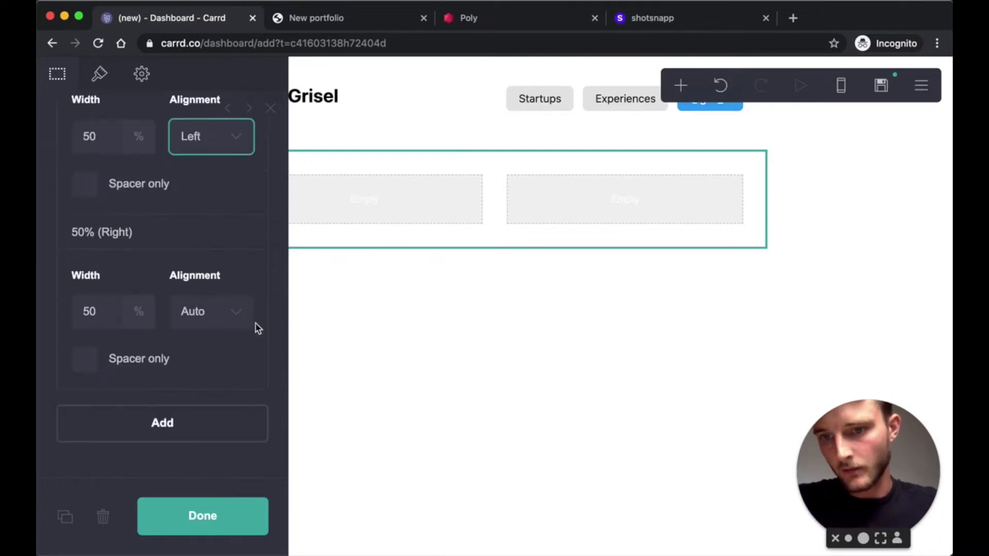
{"action": "left_click", "coordinate": [243, 326]}
{"action": "left_click", "coordinate": [185, 344]}
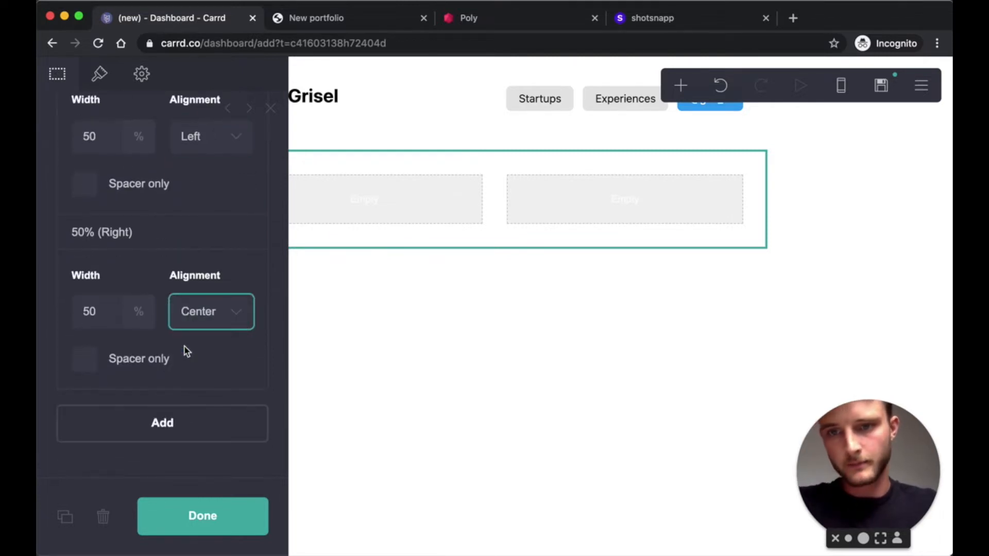
{"action": "scroll", "coordinate": [186, 351], "scroll_direction": "up", "scroll_amount": 5}
{"action": "left_click", "coordinate": [681, 85]}
{"action": "left_click", "coordinate": [502, 138]}
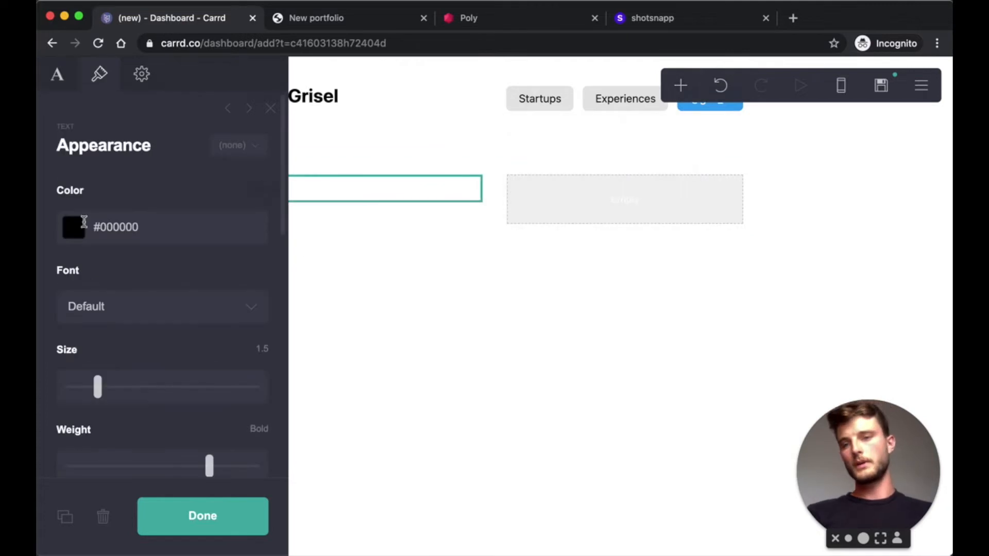
- Replace the placeholder text with a waving-hand emoji and a greeting introducing the owner by name
{"action": "left_click", "coordinate": [73, 89]}
{"action": "left_click_drag", "start_coordinate": [119, 188], "coordinate": [40, 190]}
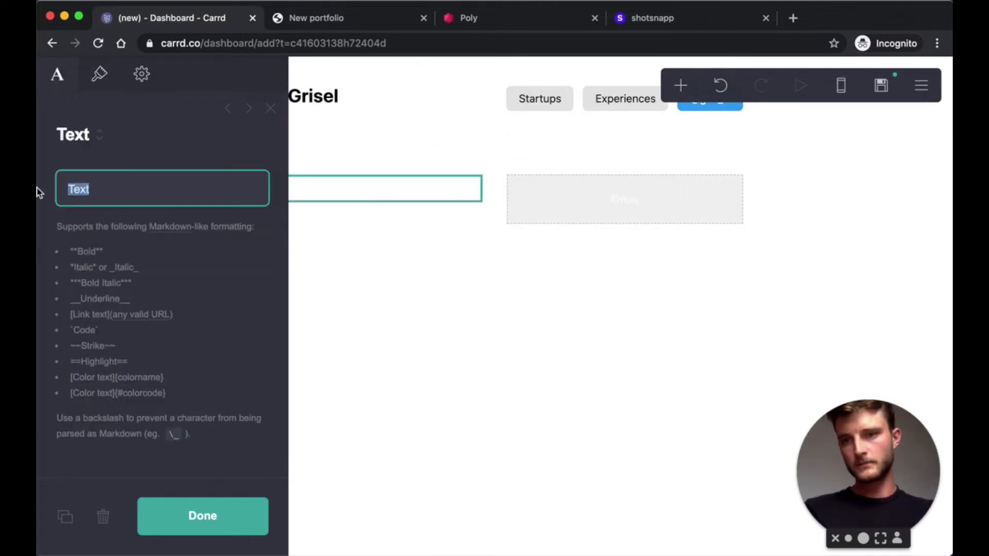
{"action": "key", "text": "BackSpace"}
{"action": "right_click", "coordinate": [118, 189]}
{"action": "left_click", "coordinate": [137, 196]}
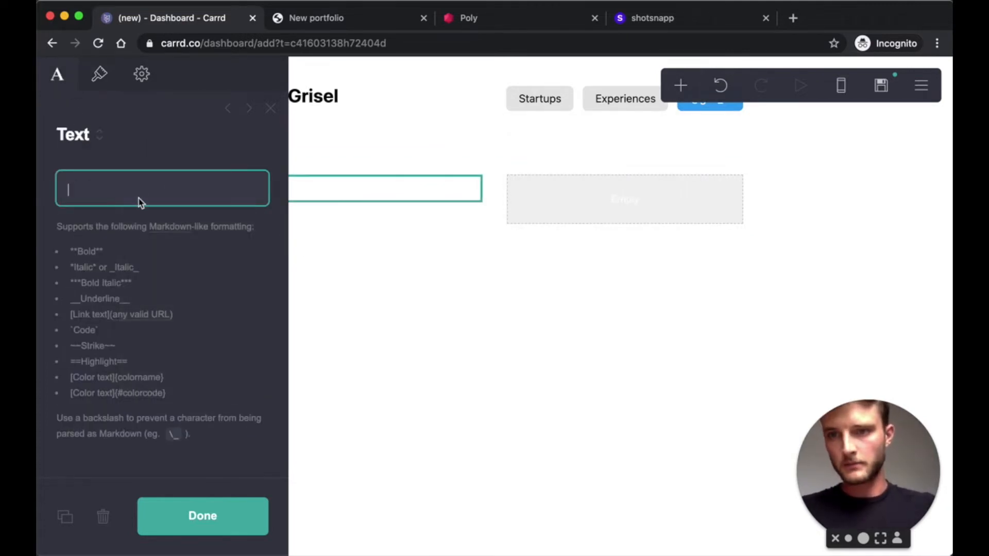
{"action": "left_click", "coordinate": [118, 264]}
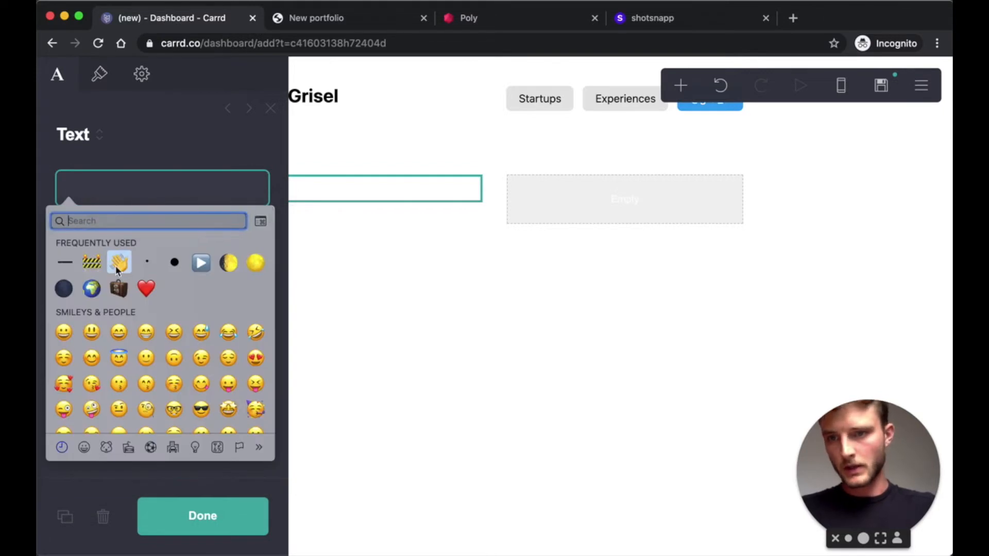
{"action": "type", "text": "Hell"}
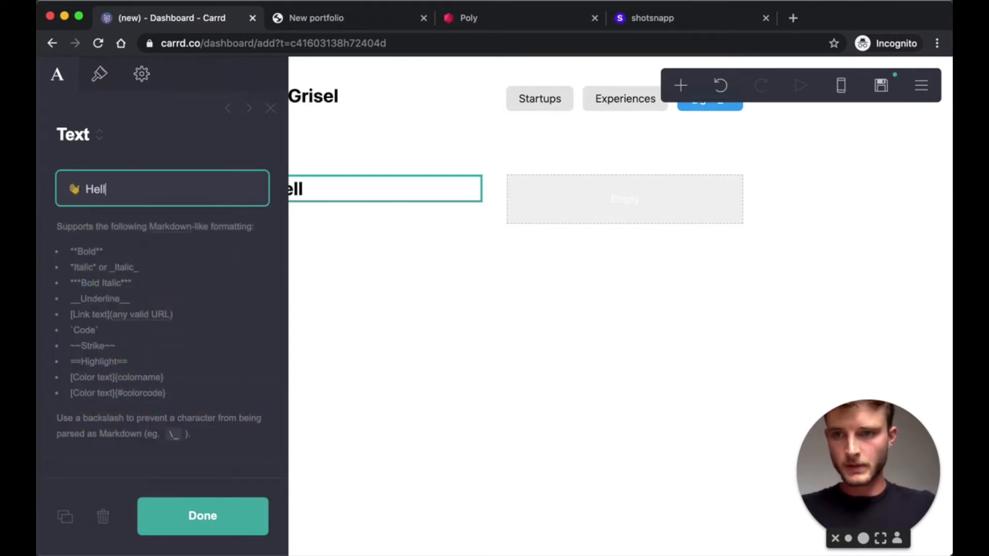
{"action": "type", "text": "o, I'm Paul Gr"}
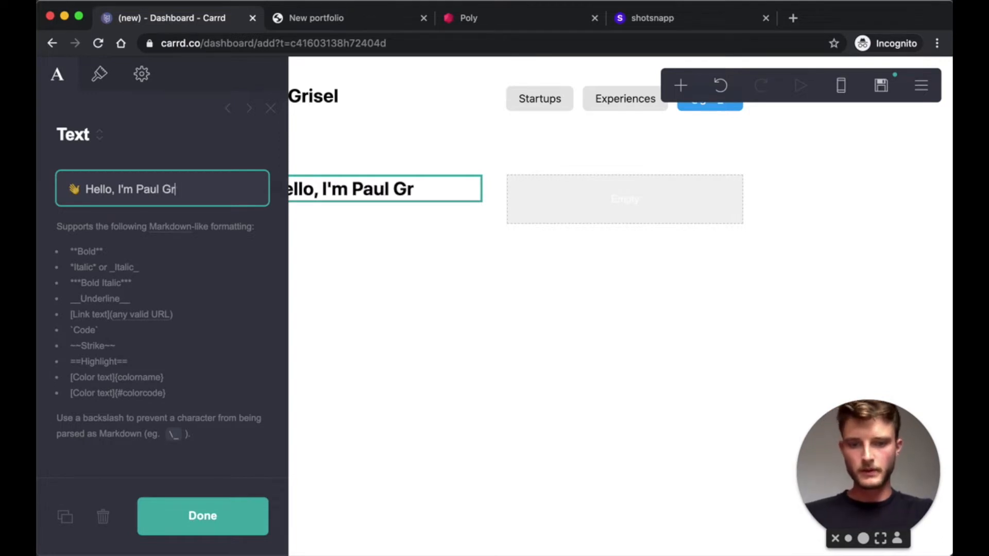
{"action": "type", "text": "isel"}
- Set the greeting's size to 2.5, break it after 'Hello,', and add another text element
{"action": "left_click", "coordinate": [98, 73]}
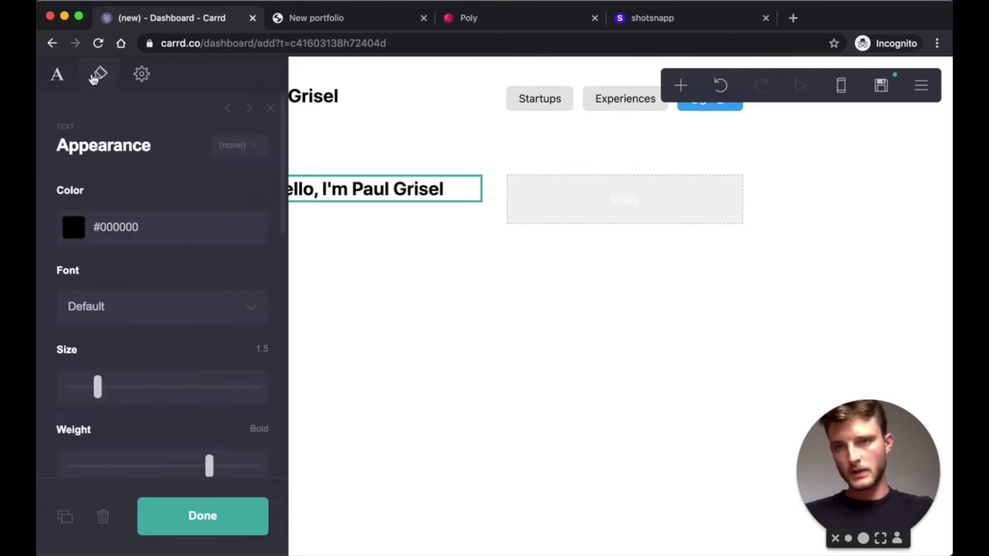
{"action": "left_click", "coordinate": [257, 349]}
{"action": "type", "text": "2.5"}
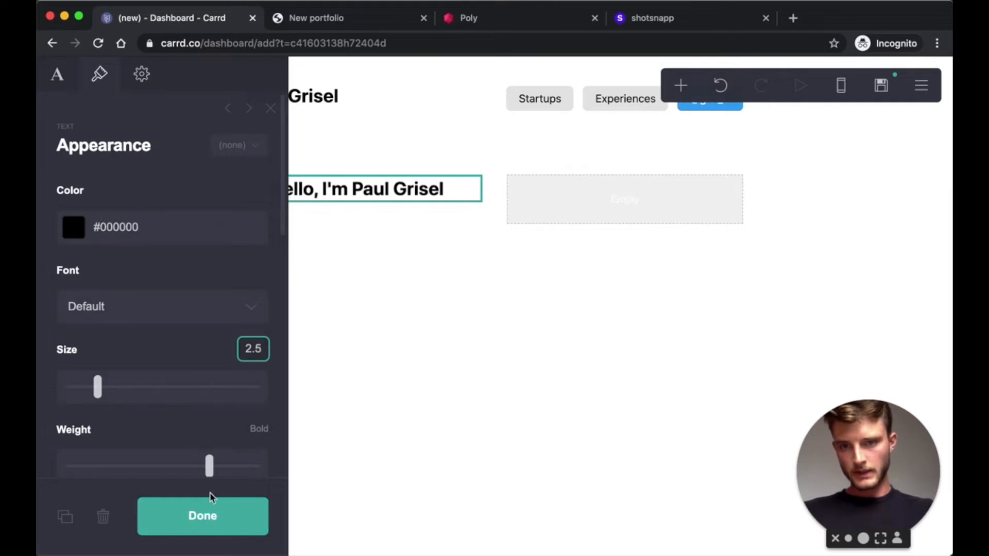
{"action": "left_click", "coordinate": [208, 515]}
{"action": "left_click", "coordinate": [434, 246]}
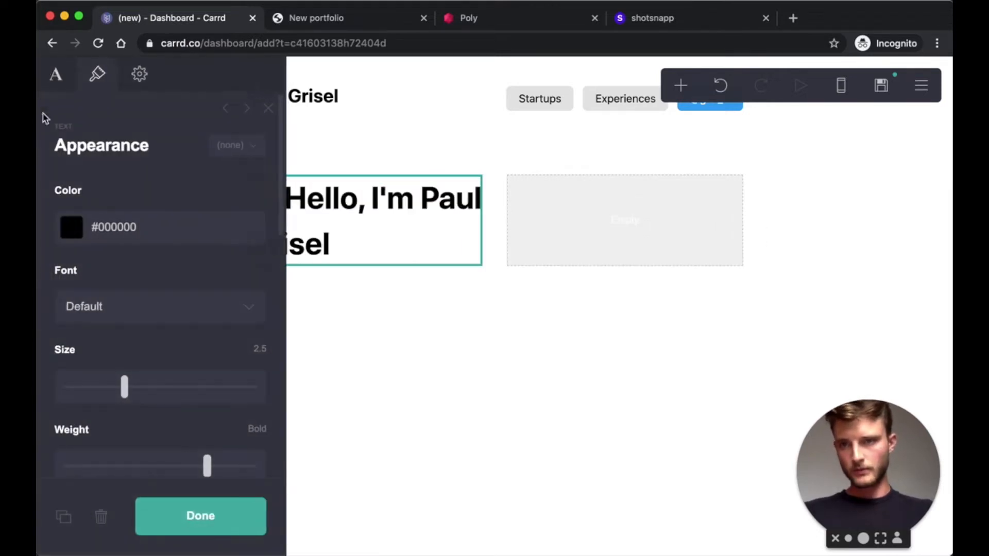
{"action": "left_click", "coordinate": [57, 74]}
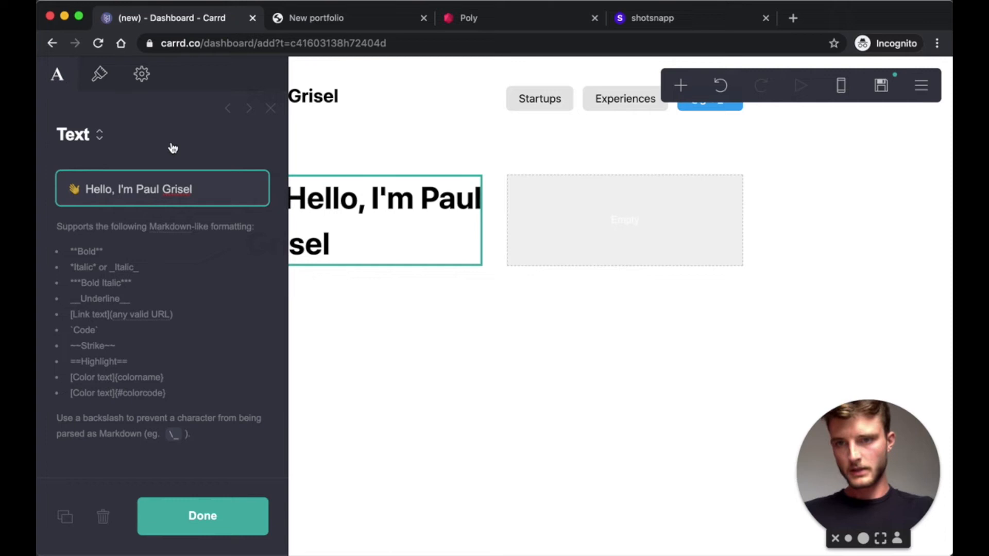
{"action": "key", "text": "Return"}
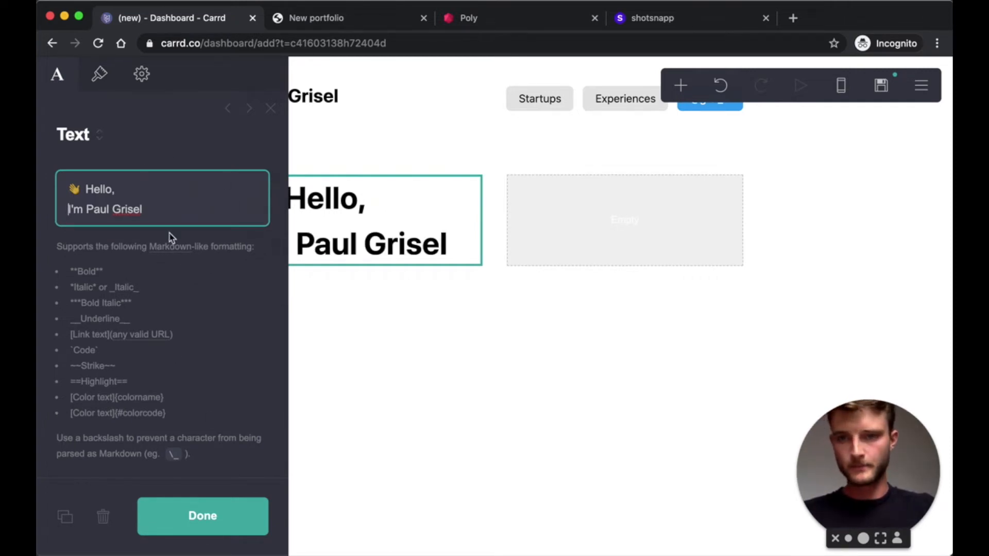
{"action": "left_click", "coordinate": [204, 515]}
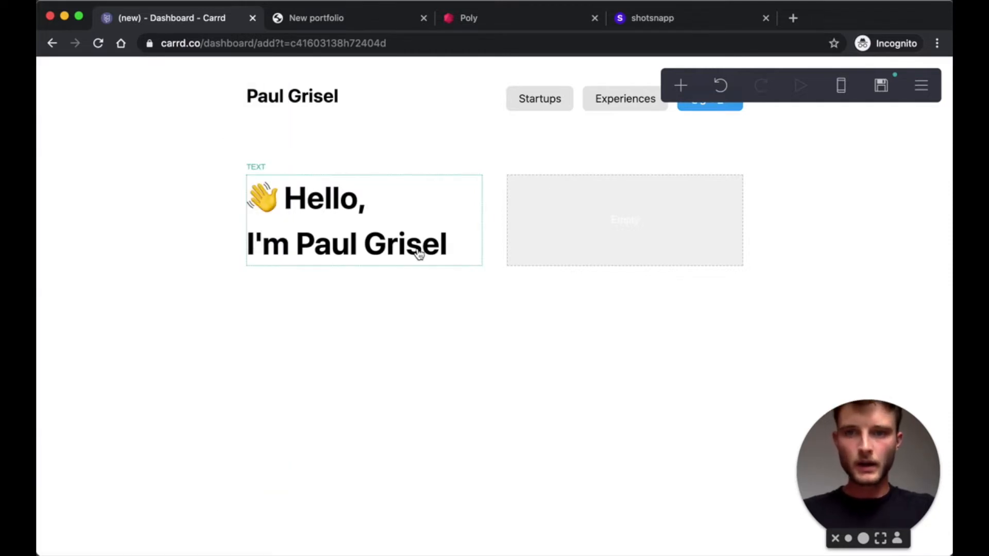
{"action": "left_click", "coordinate": [419, 253]}
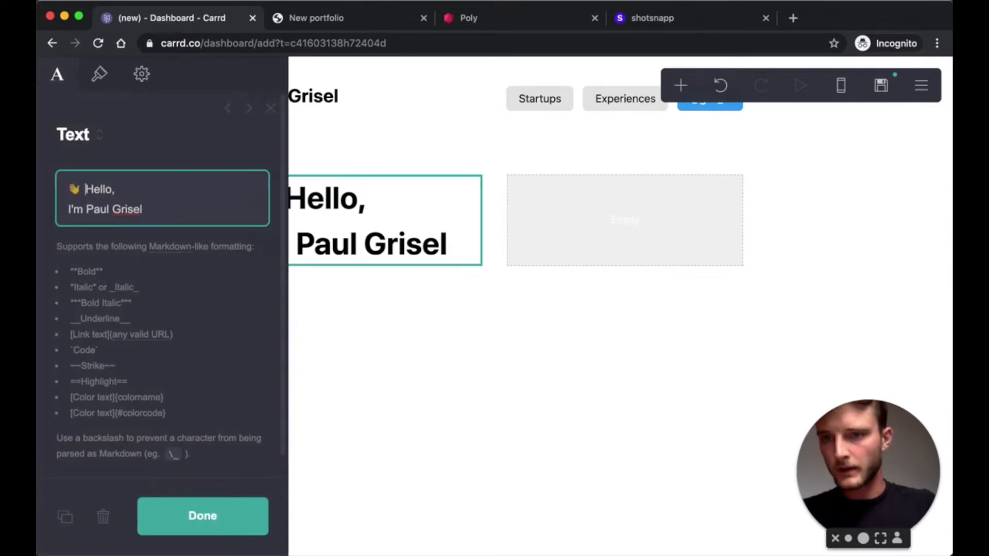
{"action": "left_click", "coordinate": [234, 515]}
{"action": "left_click", "coordinate": [681, 85]}
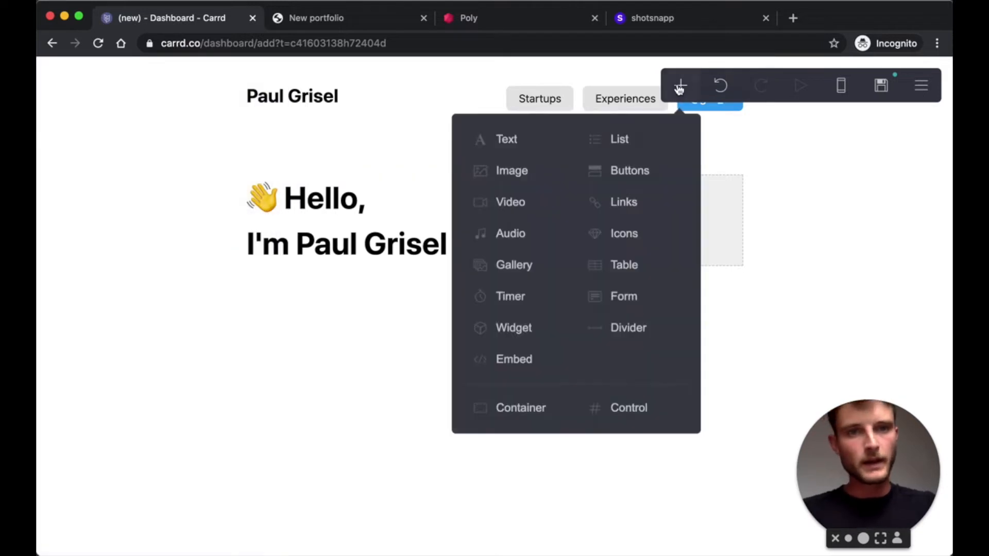
{"action": "left_click", "coordinate": [545, 140]}
- Type the four bio lines, from 'Born in 1996 in Normandy, France.' to 'Maker.'
{"action": "double_click", "coordinate": [153, 189]}
{"action": "key", "text": "BackSpace"}
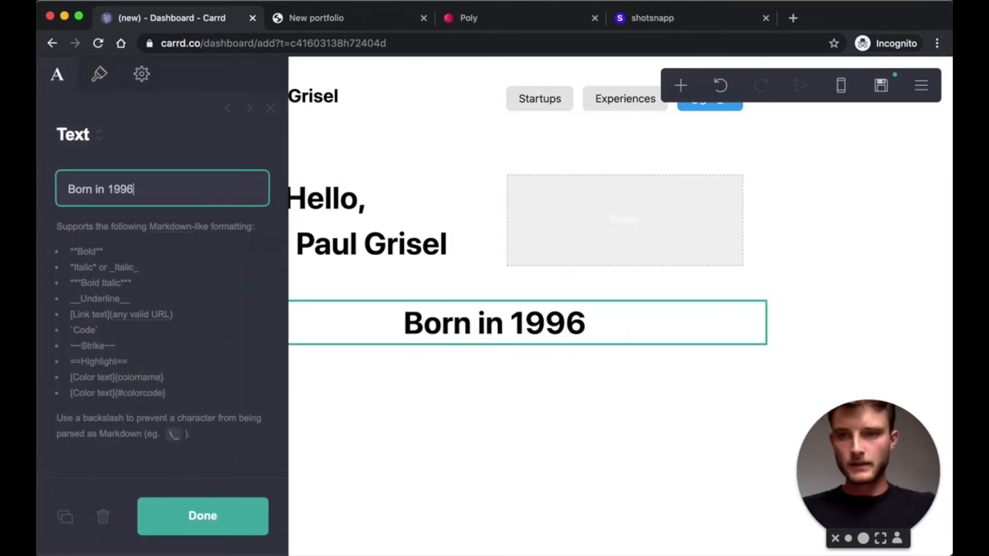
{"action": "key", "text": "Return"}
{"action": "key", "text": "Return"}
{"action": "key", "text": "Return"}
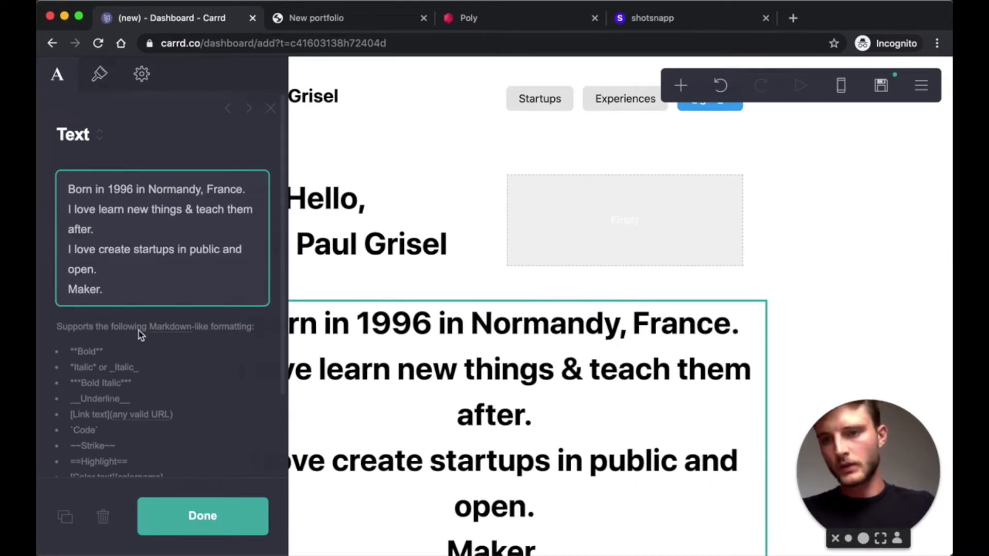
- Wrap 1996 in ** markers to make it bold
{"action": "scroll", "coordinate": [140, 335], "scroll_direction": "down", "scroll_amount": 2}
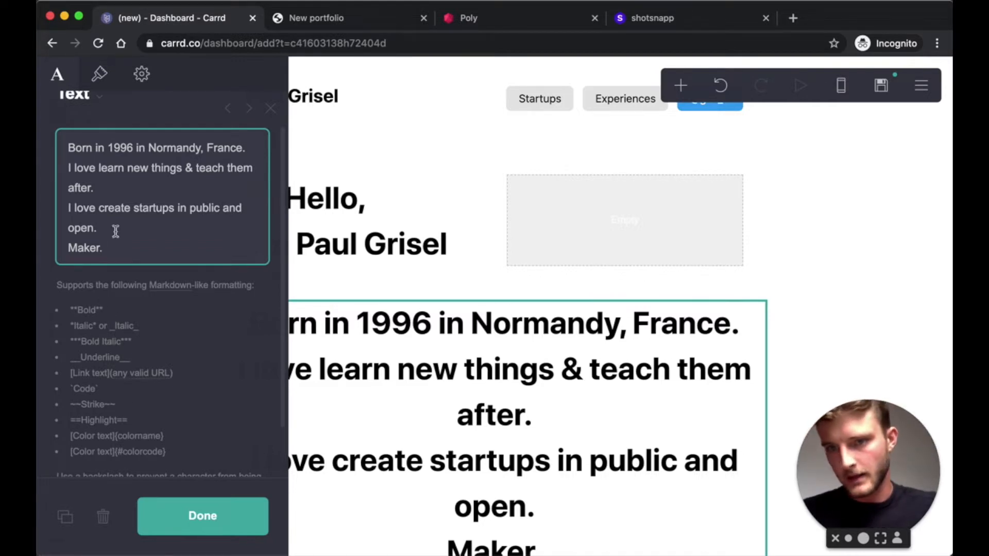
{"action": "left_click", "coordinate": [107, 148]}
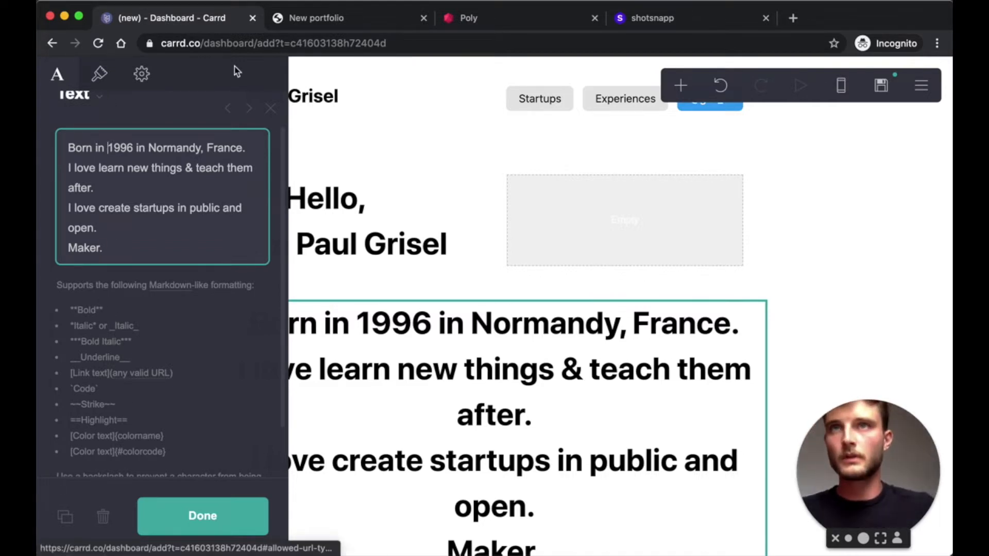
{"action": "type", "text": "**1996"}
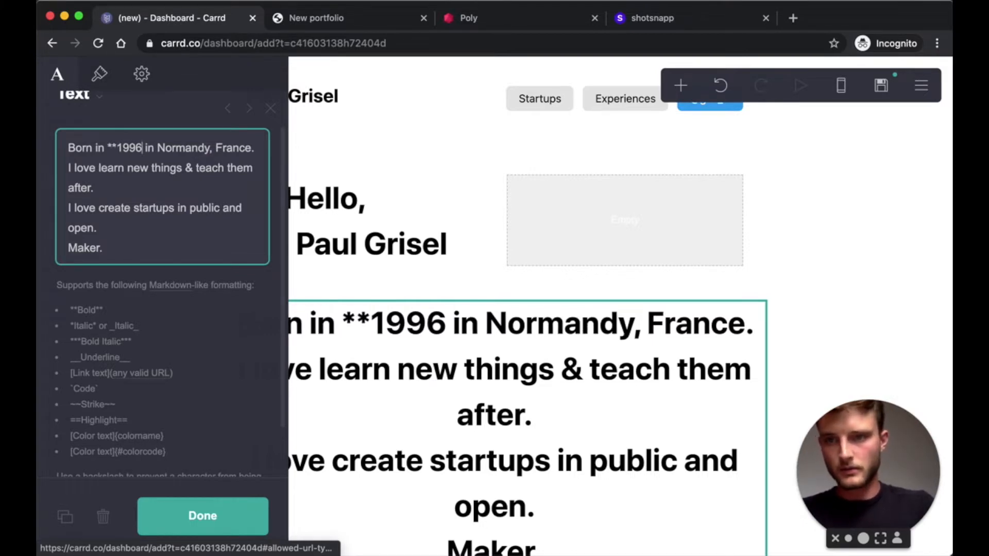
{"action": "type", "text": "**"}
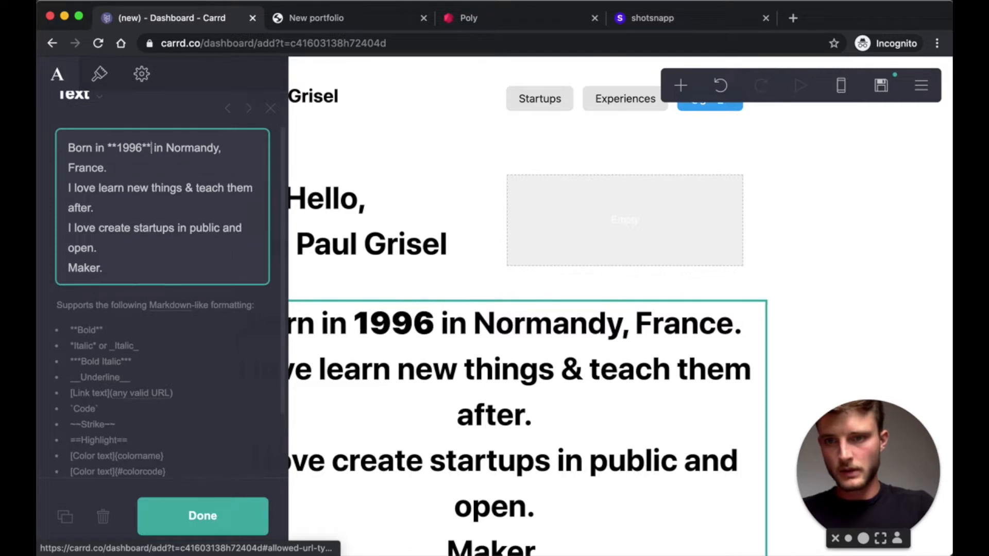
- Set the bio text to Regular weight at size 0.875
{"action": "left_click", "coordinate": [99, 75]}
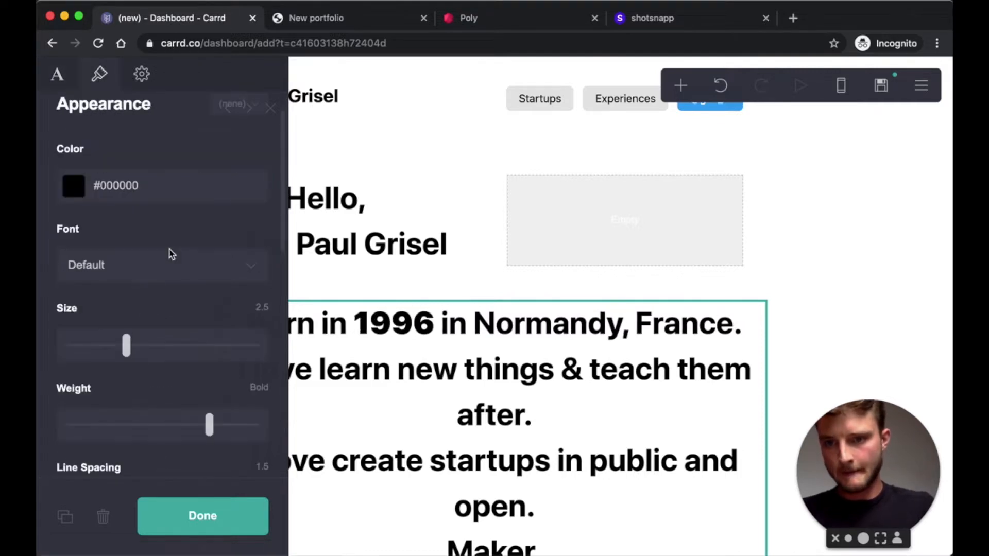
{"action": "scroll", "coordinate": [172, 254], "scroll_direction": "down", "scroll_amount": 1}
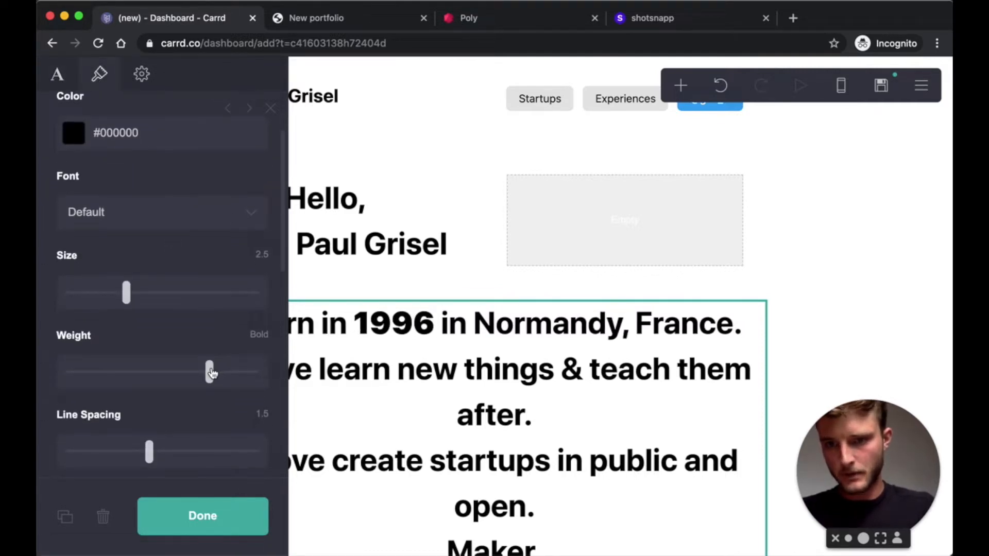
{"action": "left_click", "coordinate": [209, 370]}
{"action": "left_click_drag", "start_coordinate": [209, 370], "coordinate": [137, 367]}
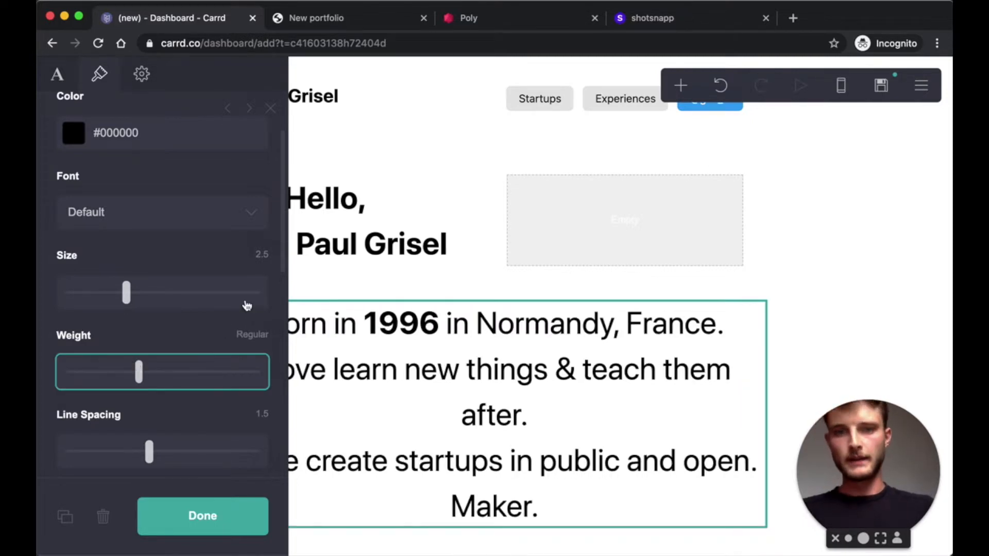
{"action": "left_click", "coordinate": [257, 256]}
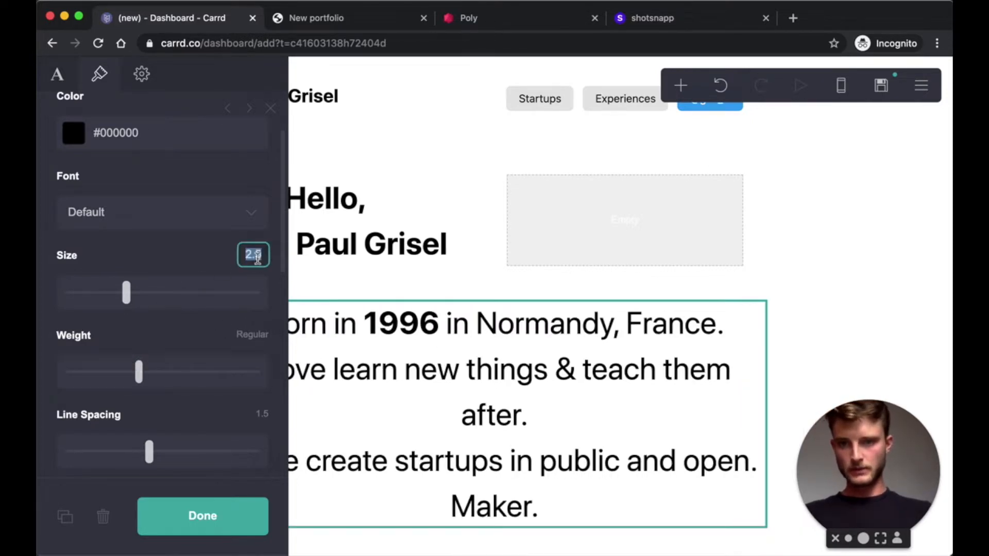
{"action": "type", "text": "0.875"}
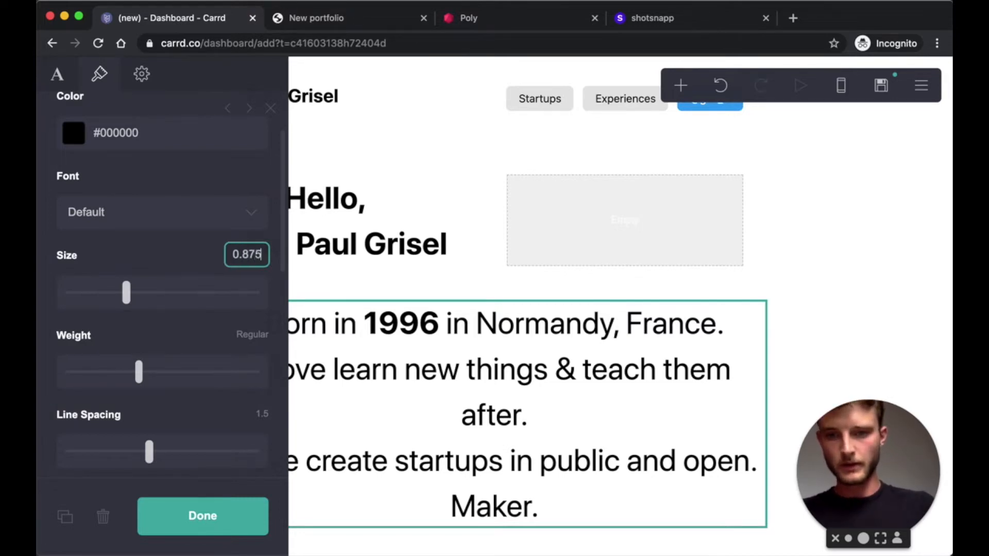
{"action": "key", "text": "Return"}
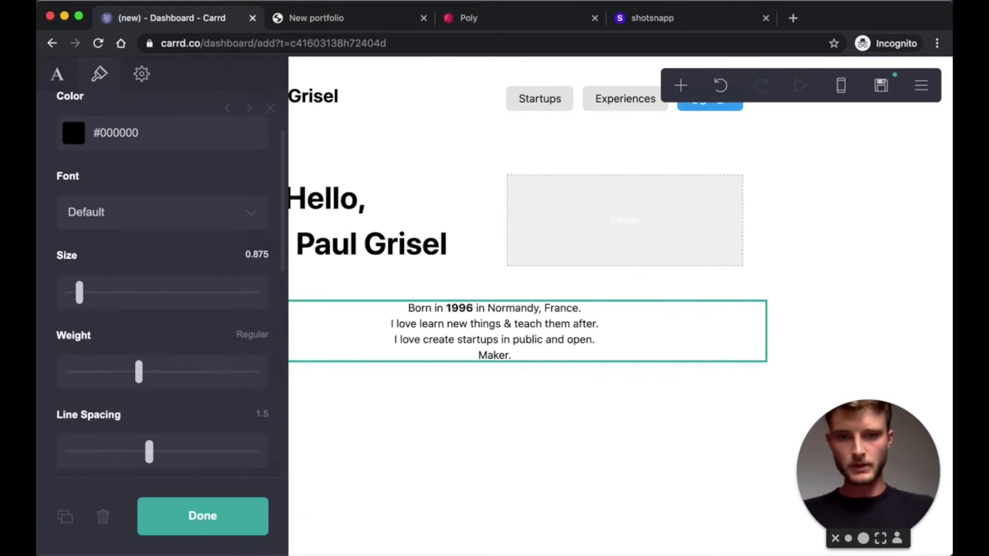
- Bold Normandy, '&' and 'in' with ** markers, and wrap 'Maker.' in == highlight markers
{"action": "left_click", "coordinate": [61, 76]}
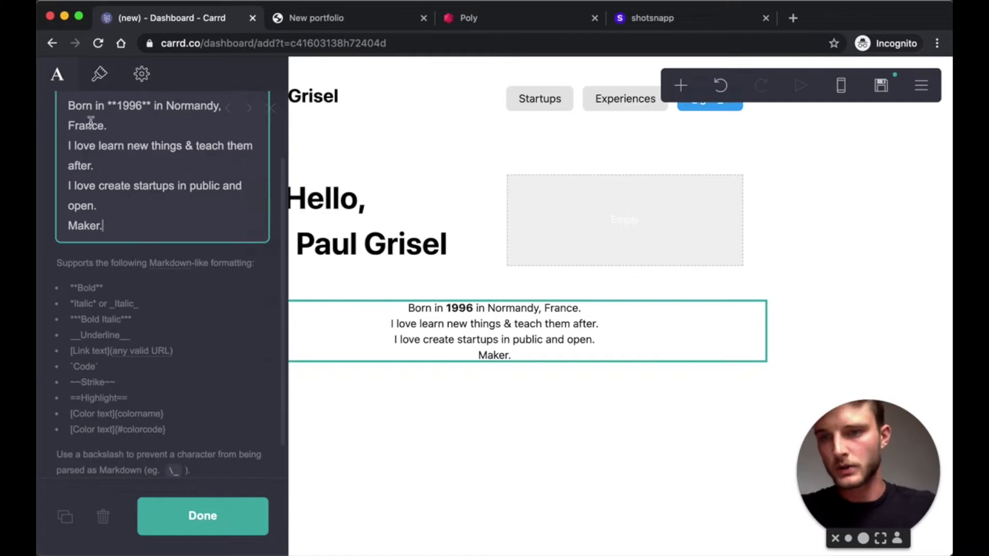
{"action": "scroll", "coordinate": [157, 286], "scroll_direction": "up", "scroll_amount": 3}
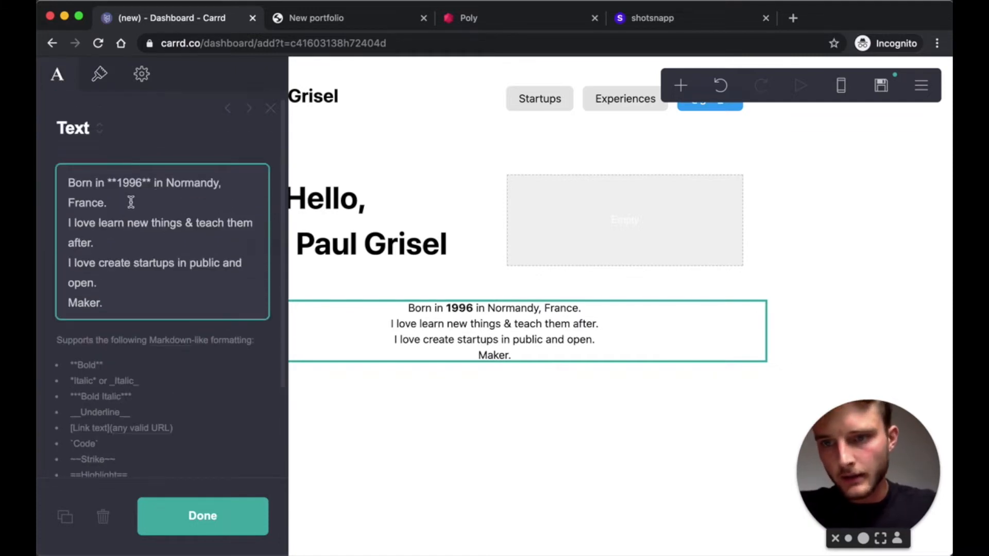
{"action": "left_click", "coordinate": [167, 183]}
{"action": "type", "text": "**"}
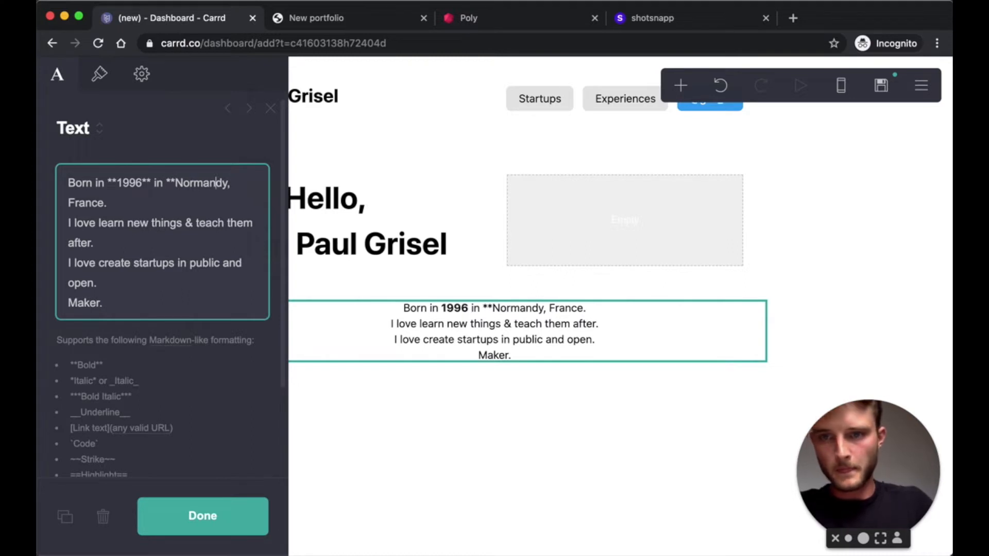
{"action": "type", "text": "**"}
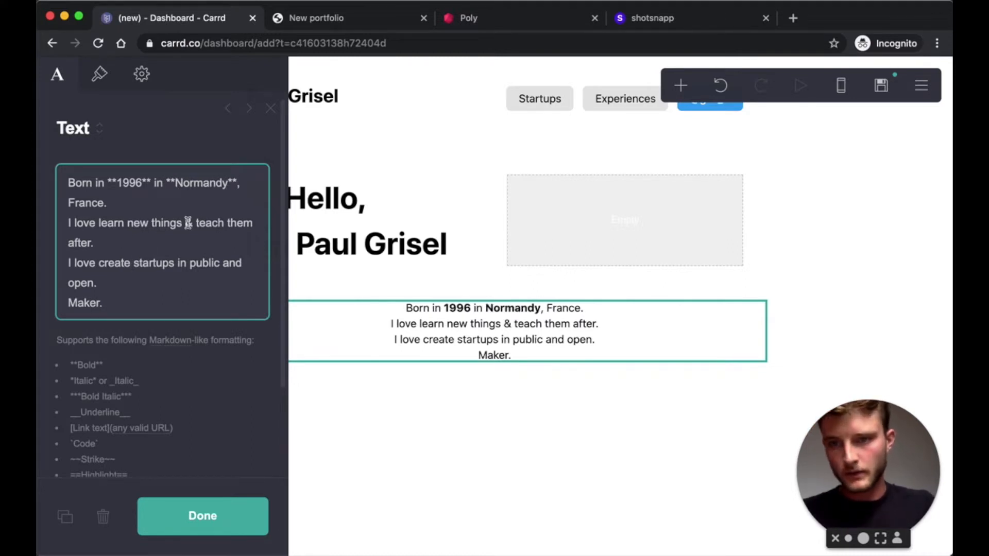
{"action": "type", "text": "**"}
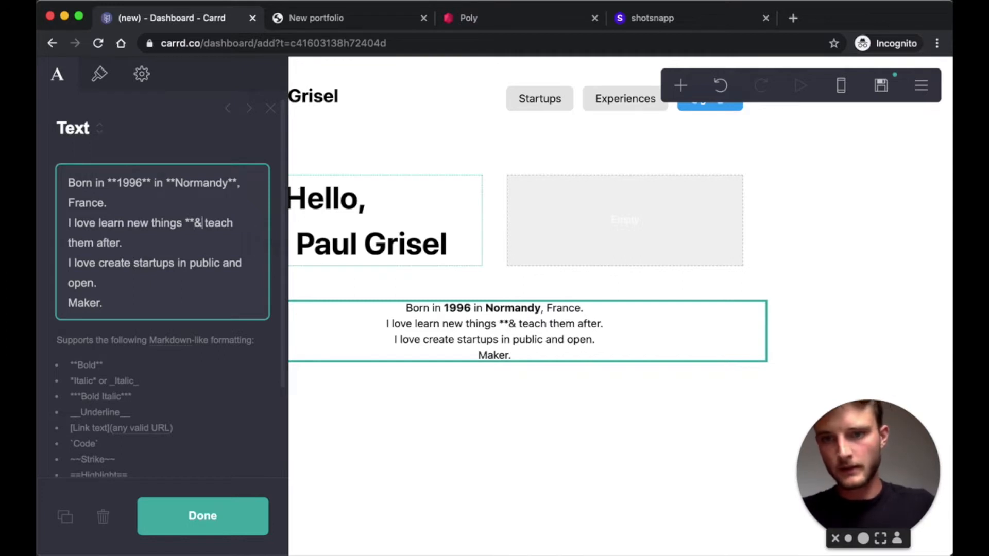
{"action": "type", "text": "**"}
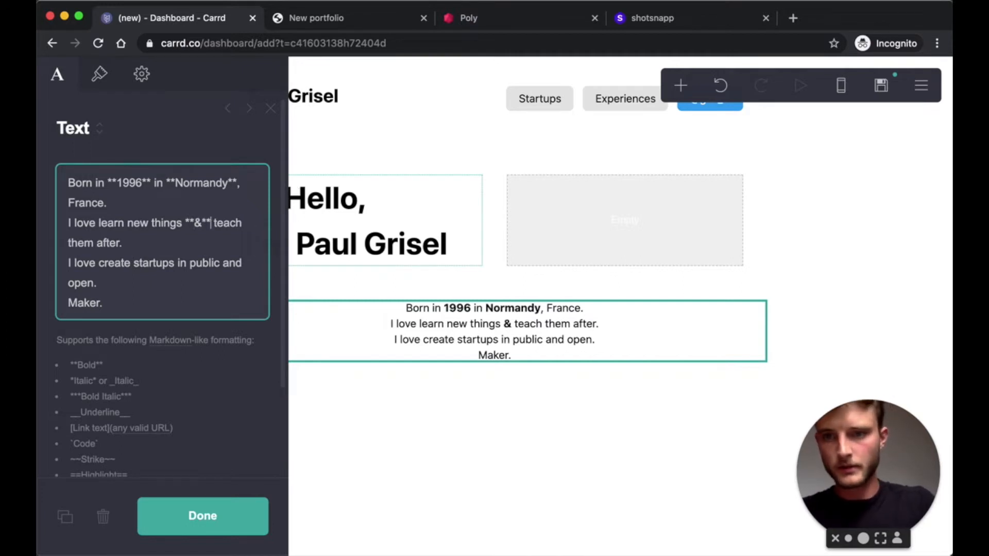
{"action": "left_click", "coordinate": [177, 263]}
{"action": "type", "text": "**&"}
{"action": "type", "text": "**"}
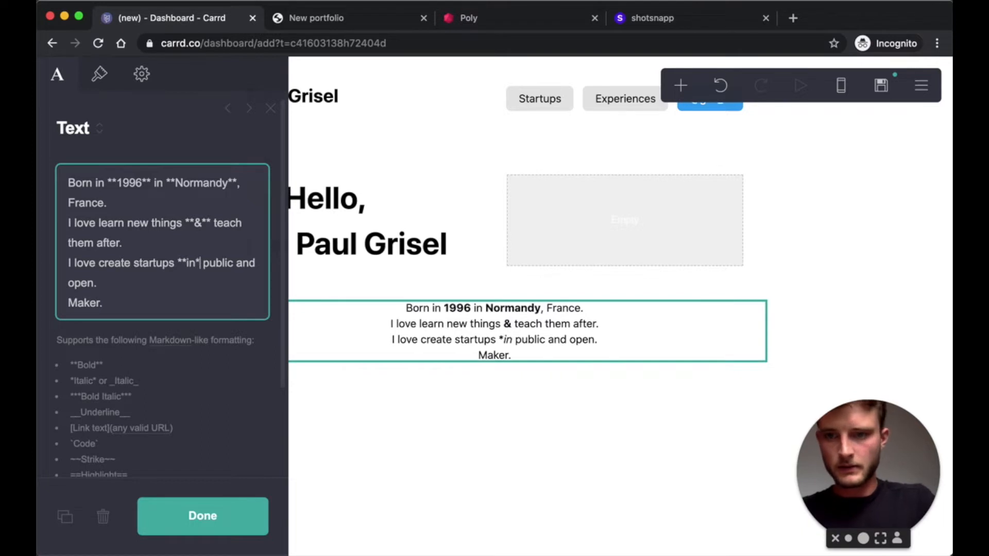
{"action": "left_click", "coordinate": [111, 305]}
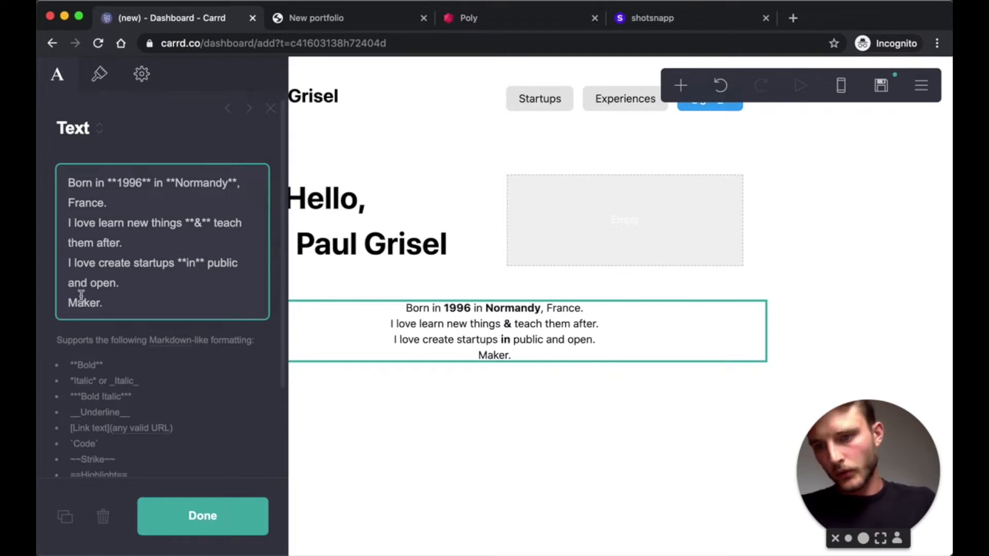
{"action": "type", "text": "=="}
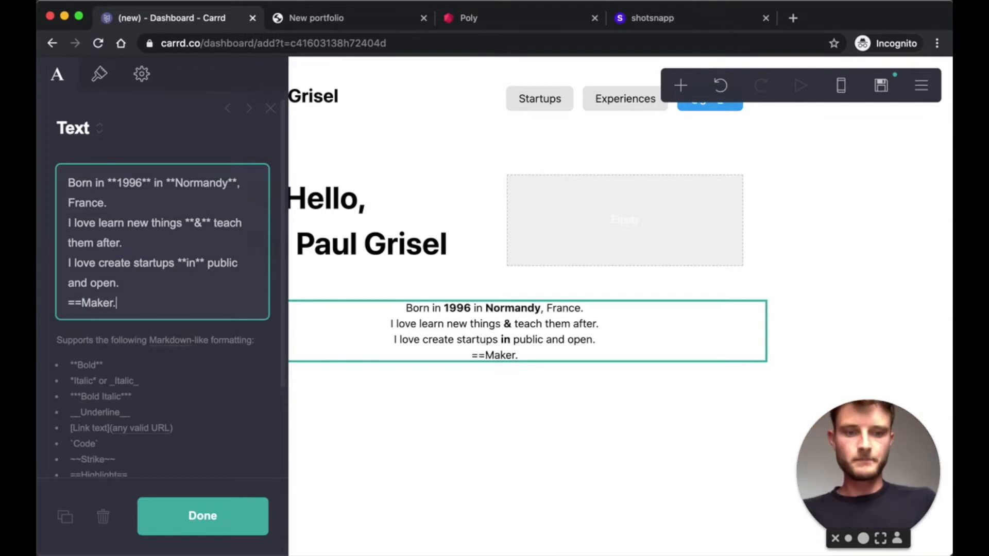
{"action": "type", "text": "=="}
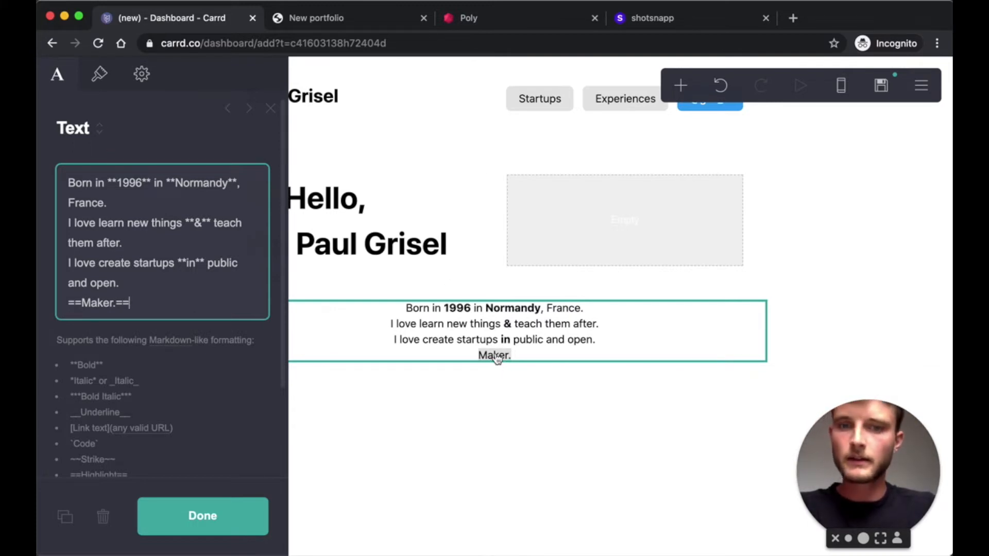
- Set the bio text colour to semi-transparent black #000000B8
{"action": "left_click", "coordinate": [99, 73]}
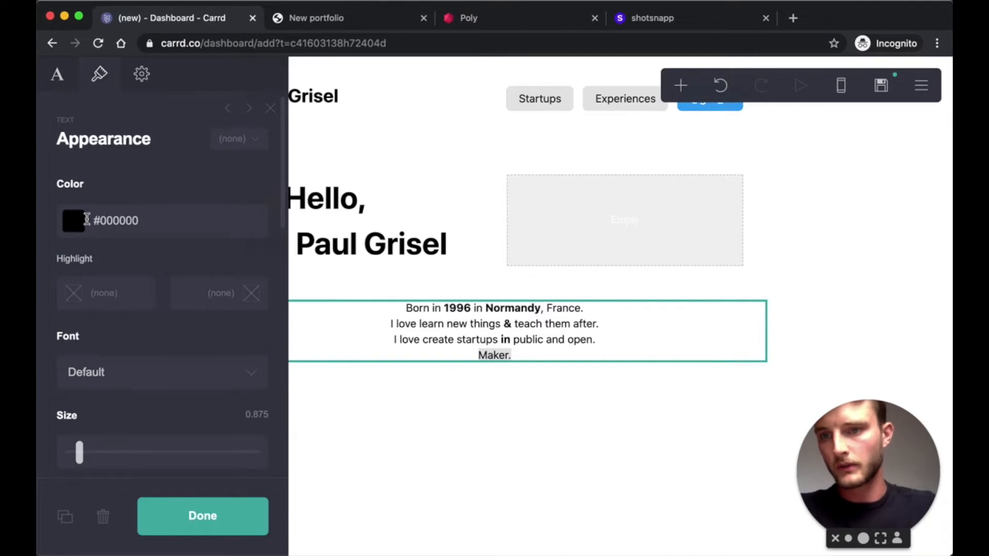
{"action": "left_click", "coordinate": [87, 219]}
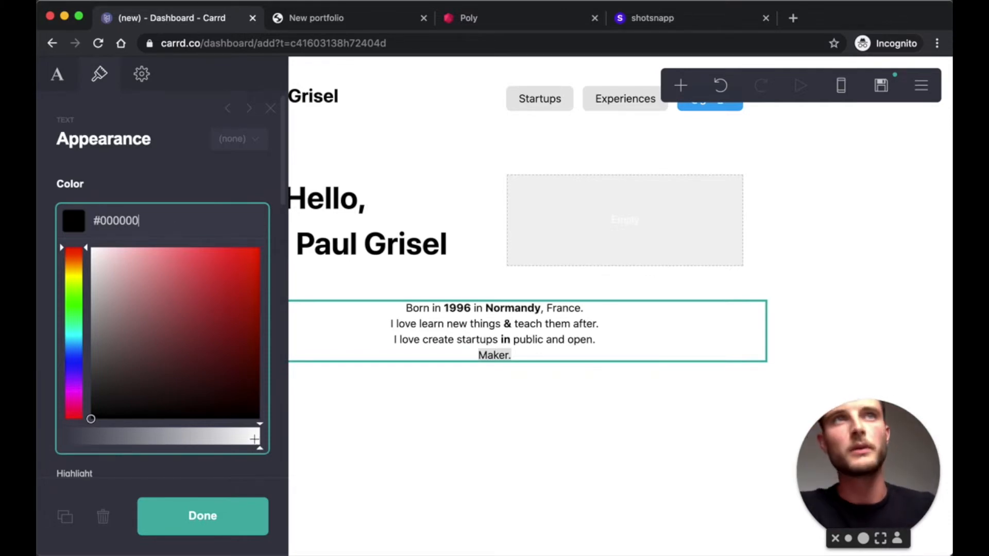
{"action": "type", "text": "B9"}
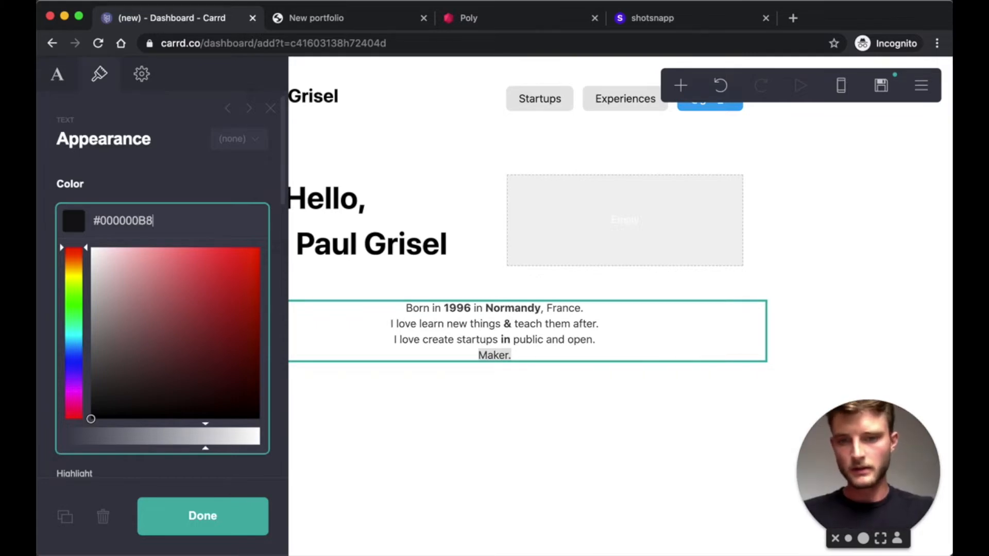
{"action": "key", "text": "Return"}
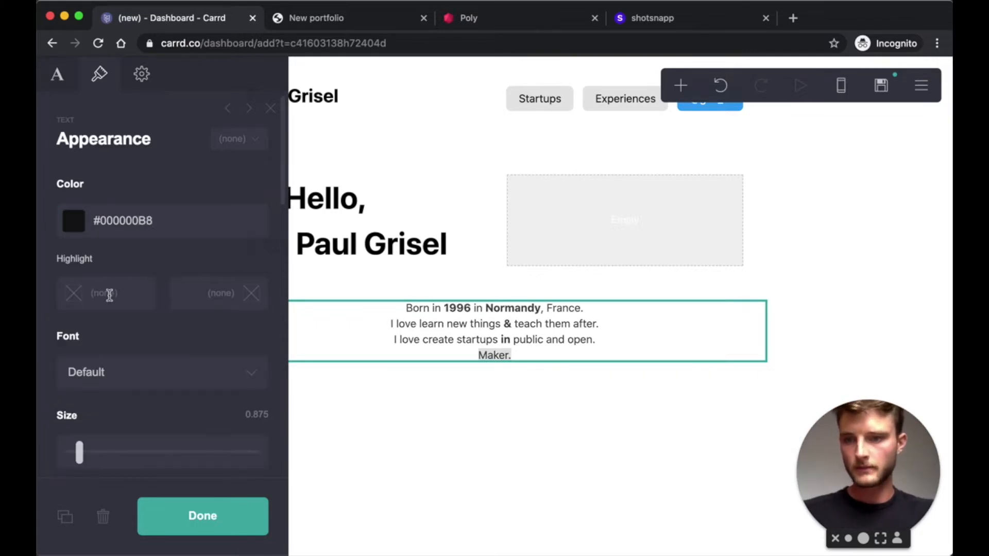
{"action": "left_click", "coordinate": [81, 294]}
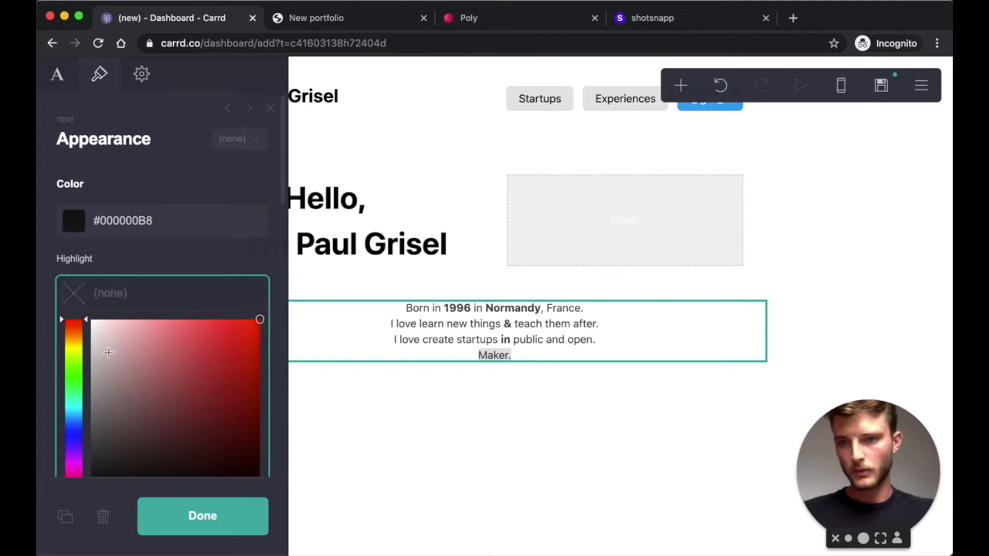
{"action": "scroll", "coordinate": [108, 350], "scroll_direction": "down", "scroll_amount": 2}
{"action": "mouse_move", "coordinate": [190, 292]}
{"action": "left_mouse_down"}
{"action": "mouse_move", "coordinate": [89, 453]}
{"action": "mouse_move", "coordinate": [66, 469]}
{"action": "left_mouse_up"}
{"action": "type", "text": "B8"}
{"action": "scroll", "coordinate": [176, 429], "scroll_direction": "down", "scroll_amount": 2}
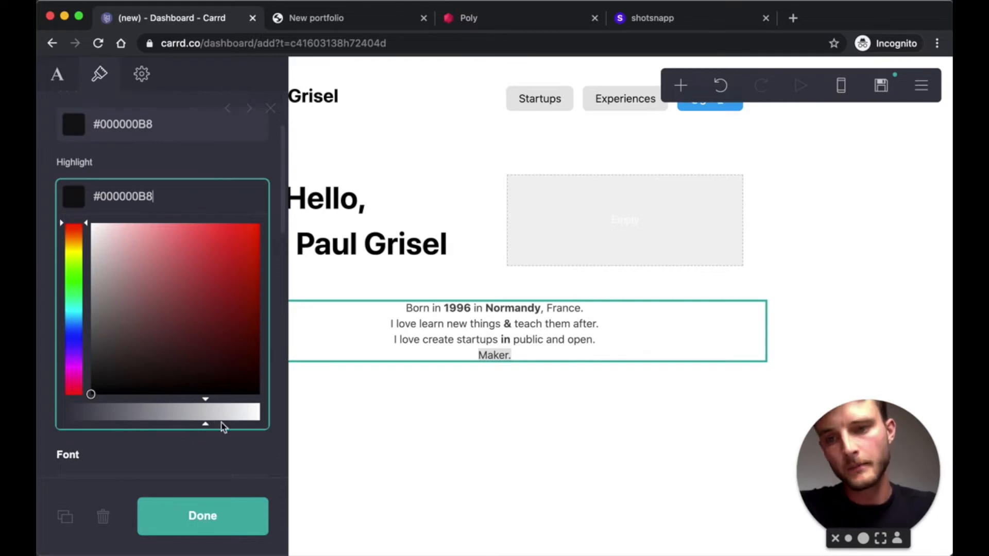
{"action": "left_click", "coordinate": [237, 180]}
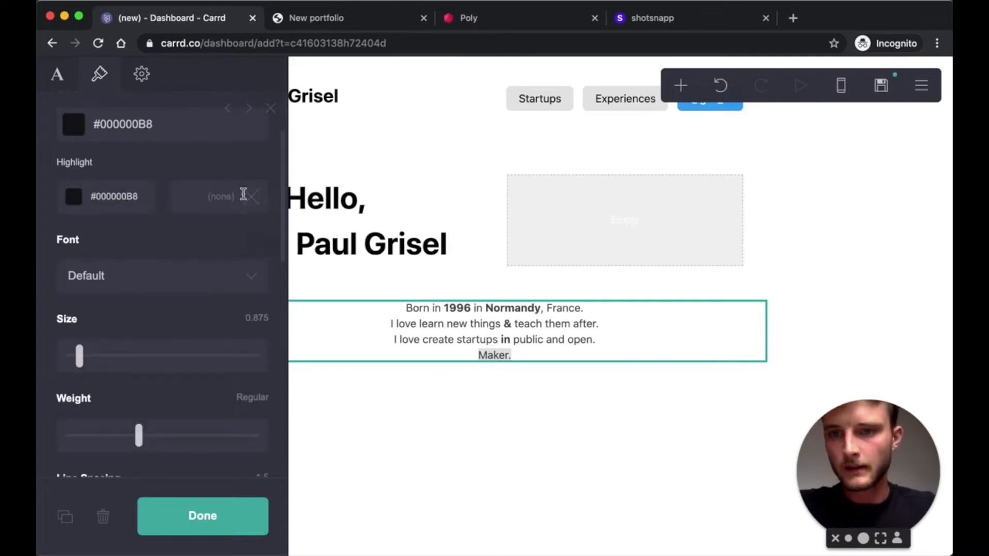
- Highlight 'Maker.' in yellow #FFF500 and move the bio under the Hello heading
{"action": "left_click", "coordinate": [243, 194]}
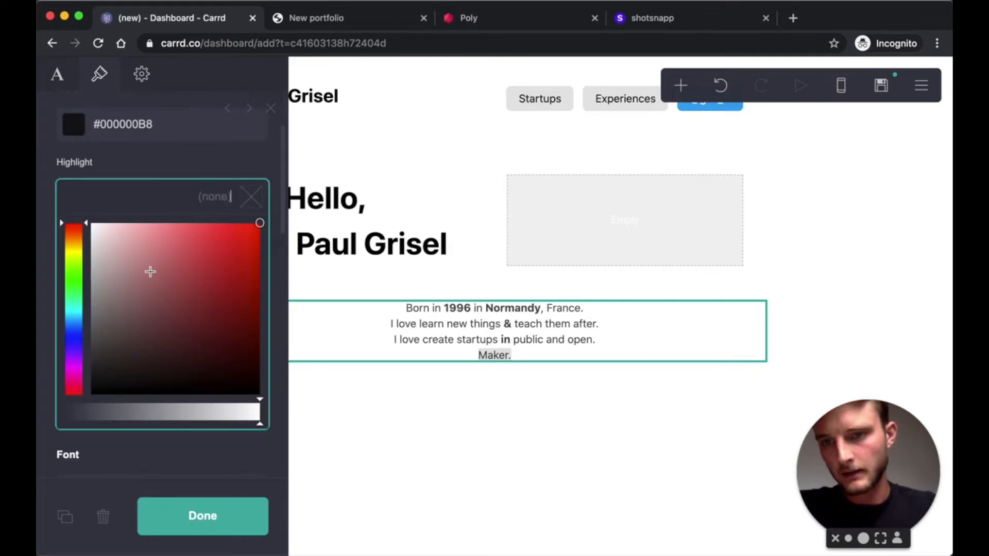
{"action": "left_click", "coordinate": [77, 251]}
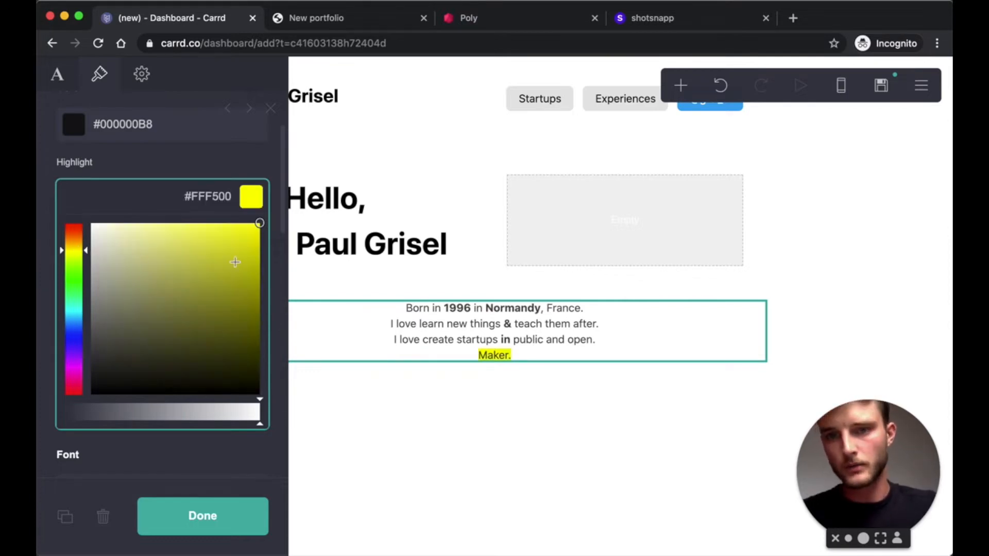
{"action": "left_click", "coordinate": [450, 339]}
{"action": "left_click_drag", "start_coordinate": [492, 333], "coordinate": [365, 261]}
{"action": "left_click", "coordinate": [212, 514]}
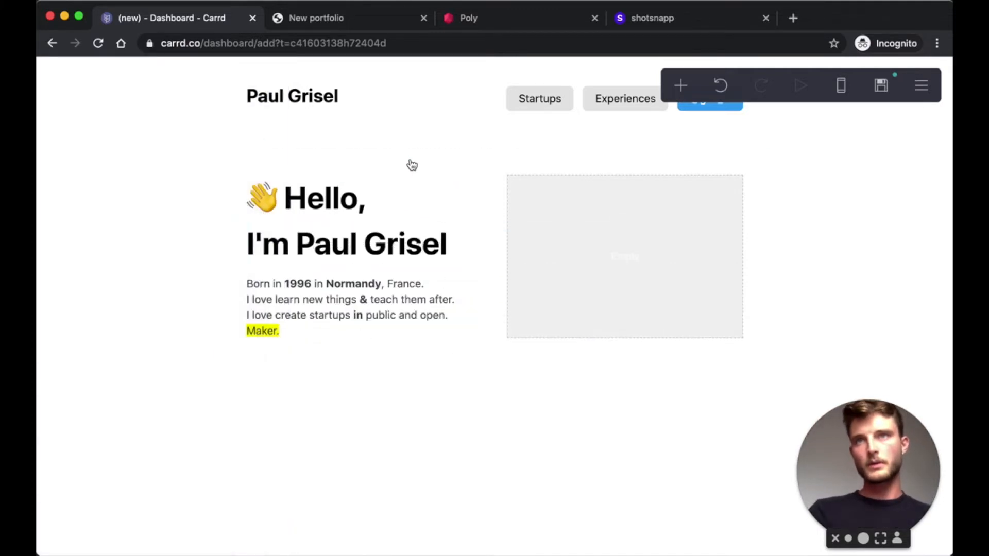
- Set the bio block's text style to Paragraph
{"action": "left_click", "coordinate": [339, 302]}
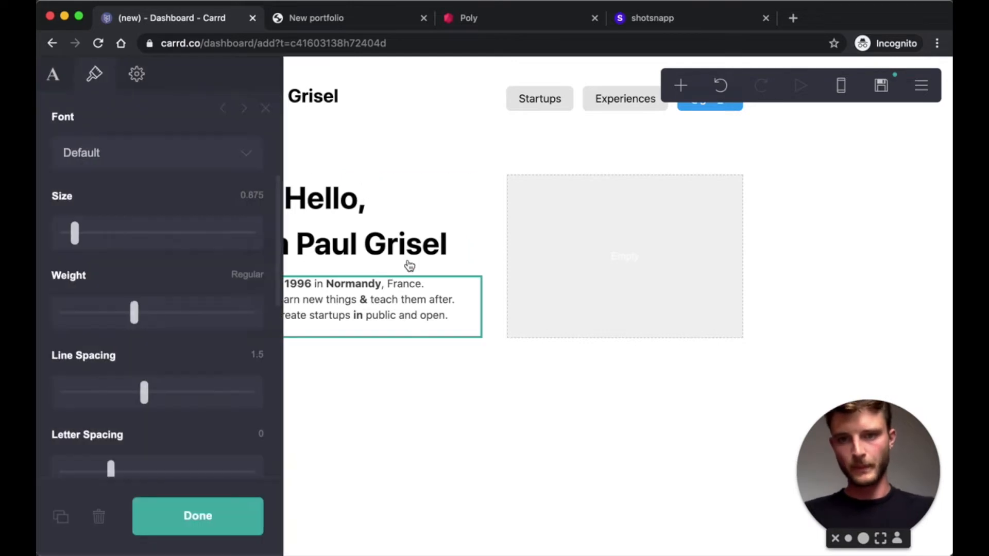
{"action": "scroll", "coordinate": [126, 261], "scroll_direction": "up", "scroll_amount": 5}
{"action": "left_click", "coordinate": [53, 74]}
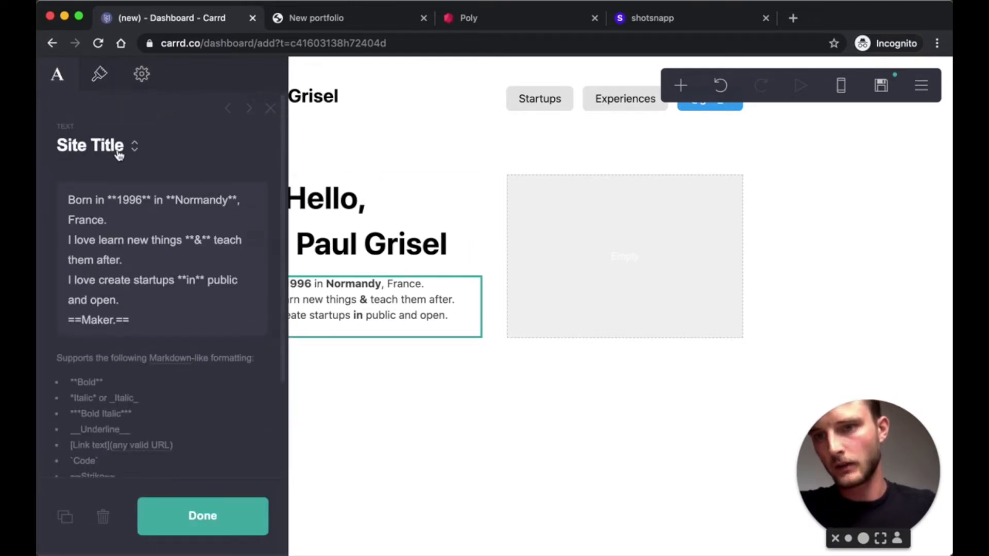
{"action": "left_click", "coordinate": [122, 155]}
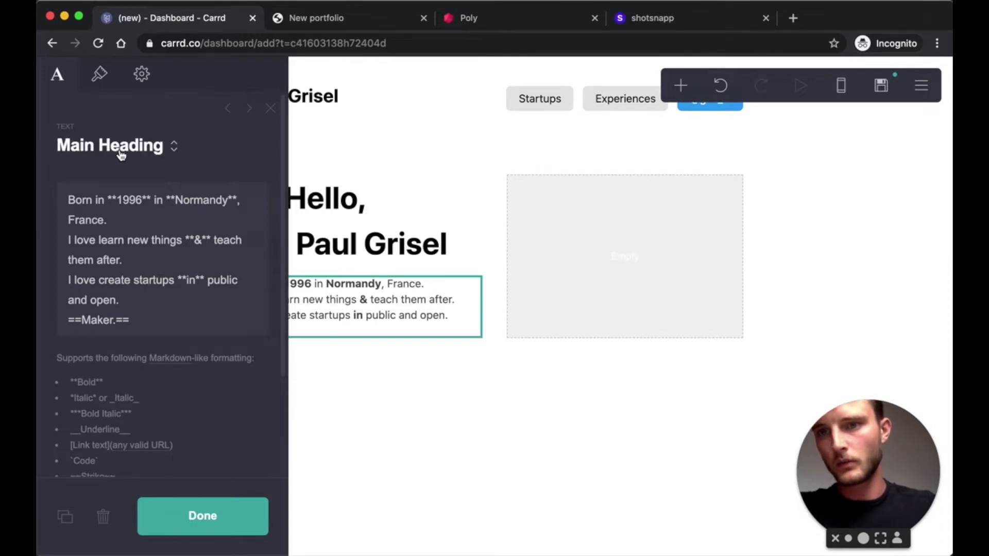
{"action": "left_click", "coordinate": [121, 155]}
{"action": "left_click", "coordinate": [121, 155]}
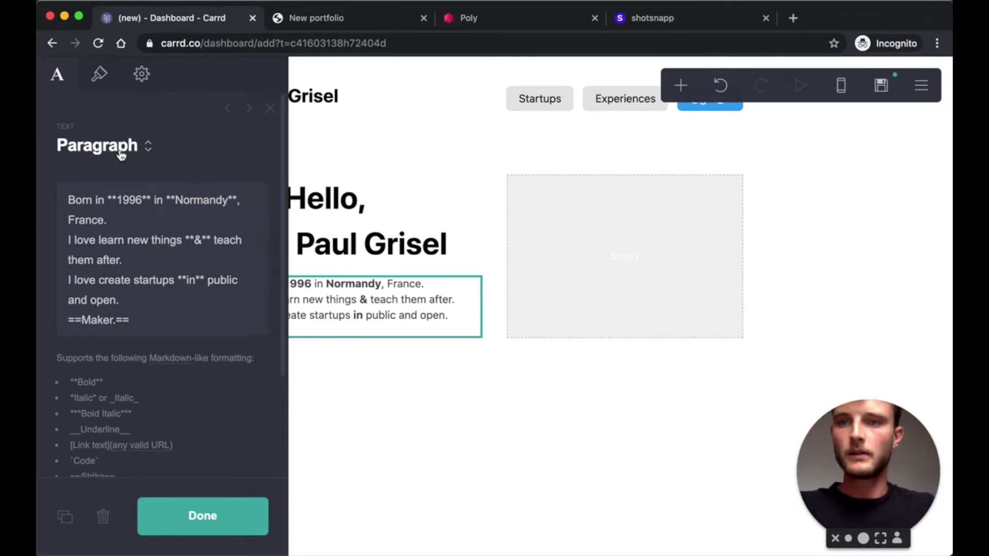
- Make the greeting a Main Heading and the header name the Site Title
{"action": "left_click", "coordinate": [354, 231]}
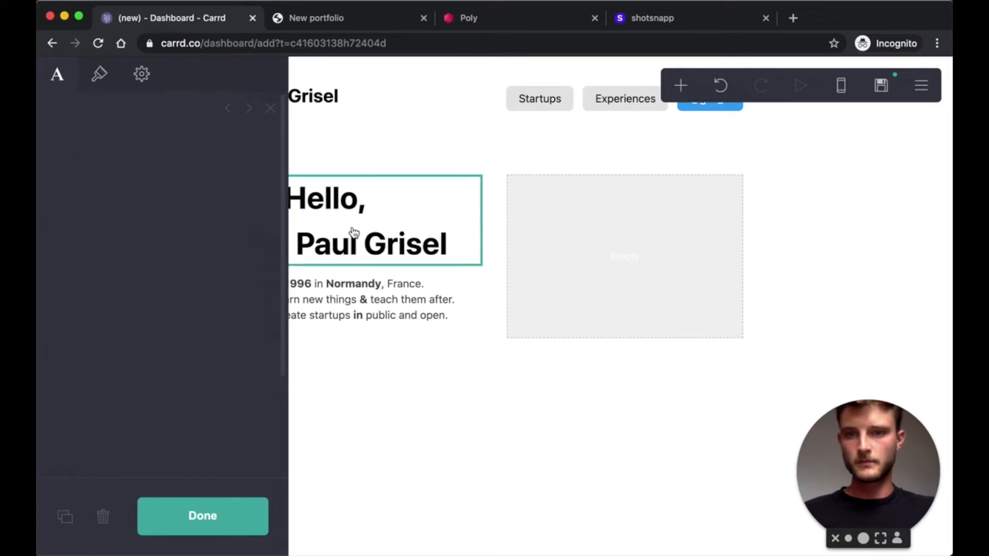
{"action": "left_click", "coordinate": [72, 135]}
{"action": "left_click", "coordinate": [113, 149]}
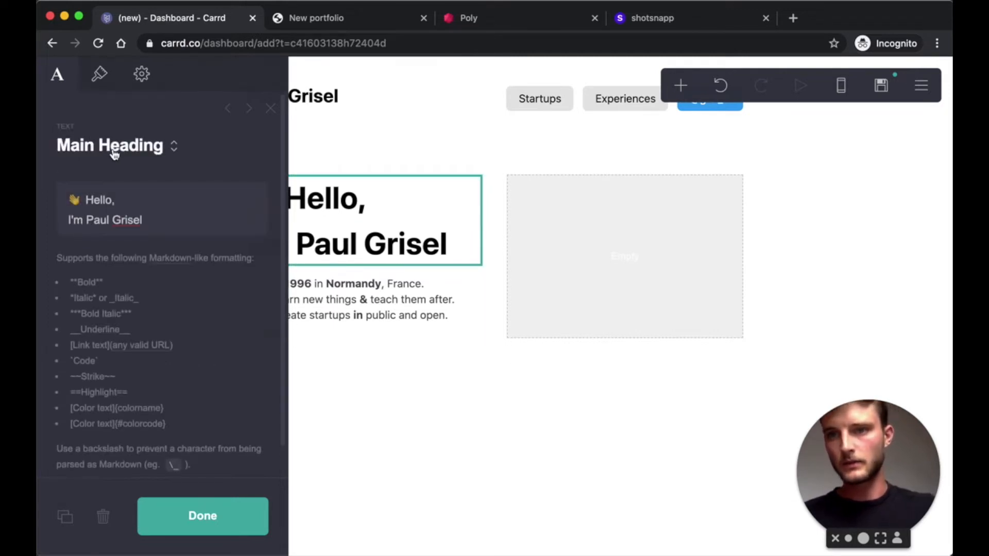
{"action": "left_click", "coordinate": [359, 106]}
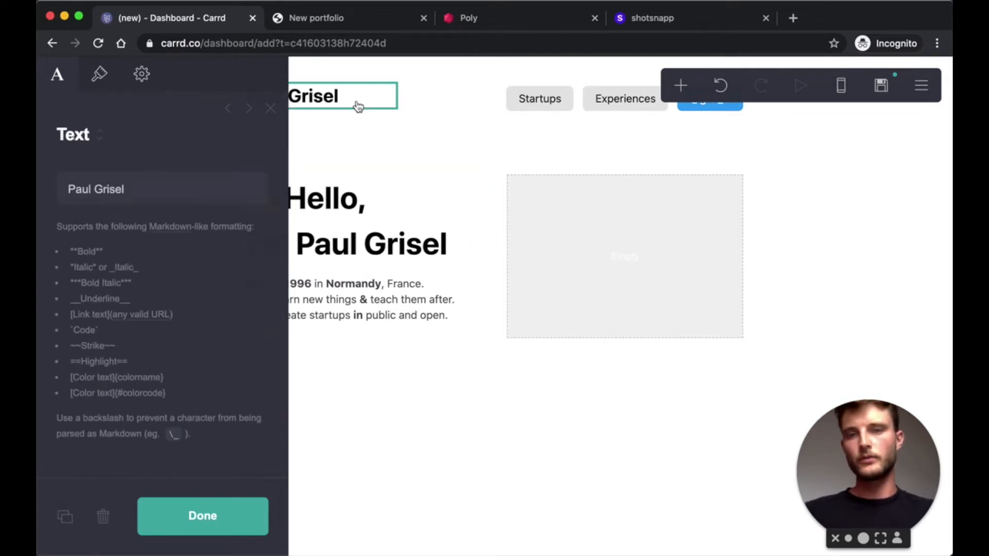
{"action": "left_click", "coordinate": [84, 135]}
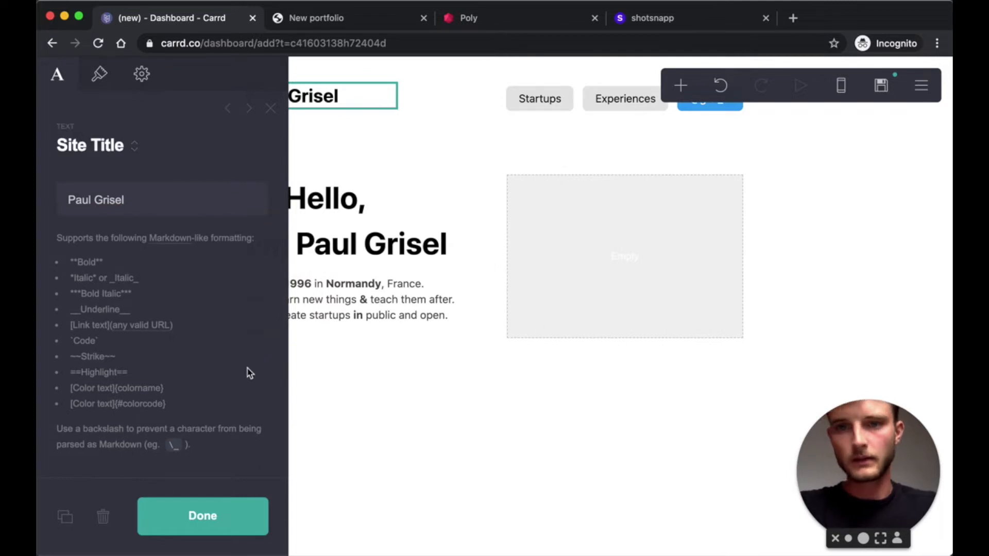
{"action": "left_click", "coordinate": [229, 517]}
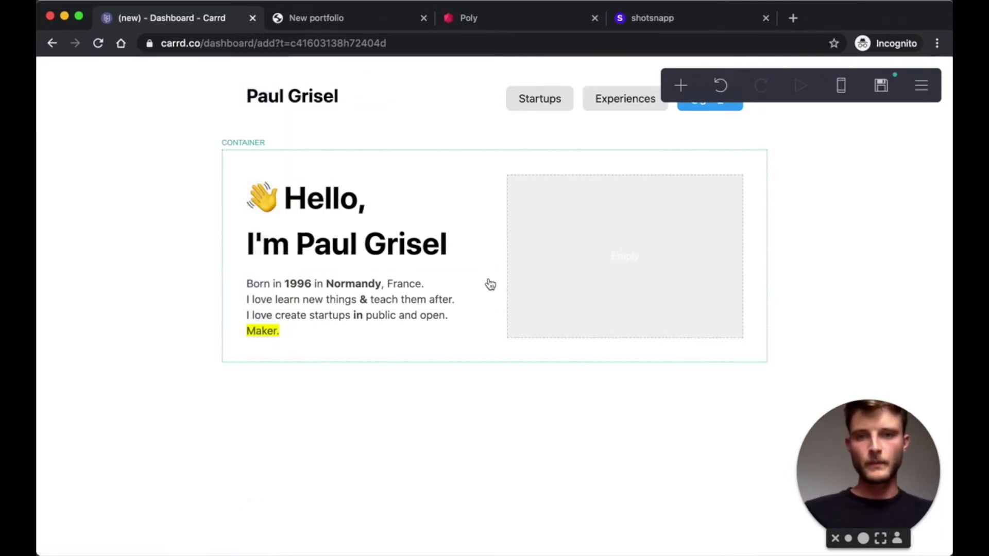
- Add an Icons row and make its first icon Twitter, linked to the Twitter profile
{"action": "left_click", "coordinate": [680, 87]}
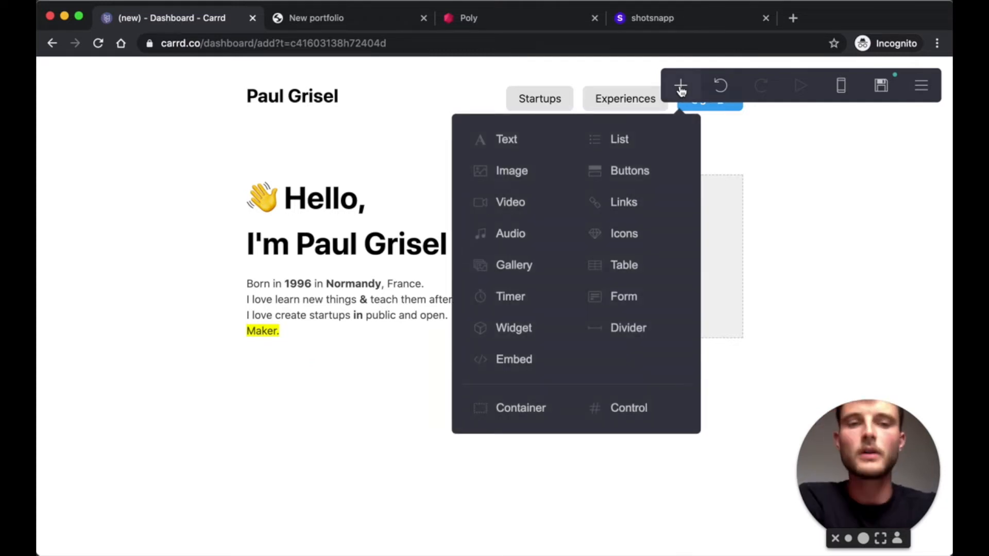
{"action": "left_click", "coordinate": [636, 237]}
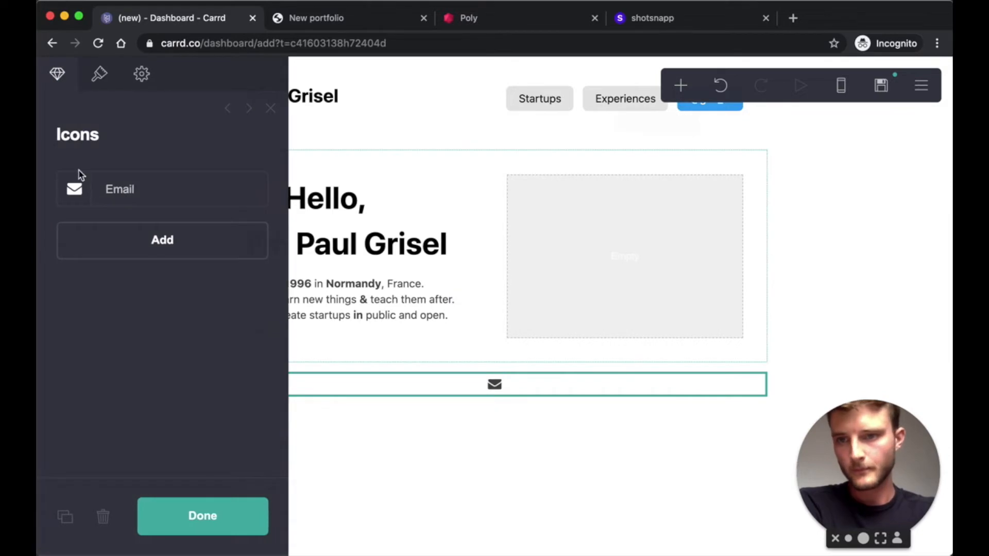
{"action": "left_click", "coordinate": [76, 189]}
{"action": "left_click", "coordinate": [148, 270]}
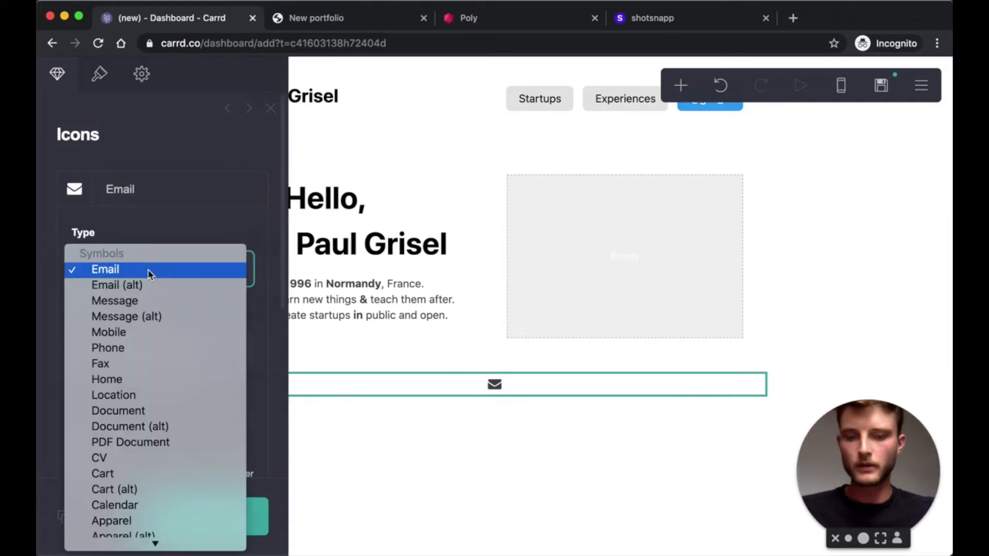
{"action": "type", "text": "tw"}
{"action": "key", "text": "Down"}
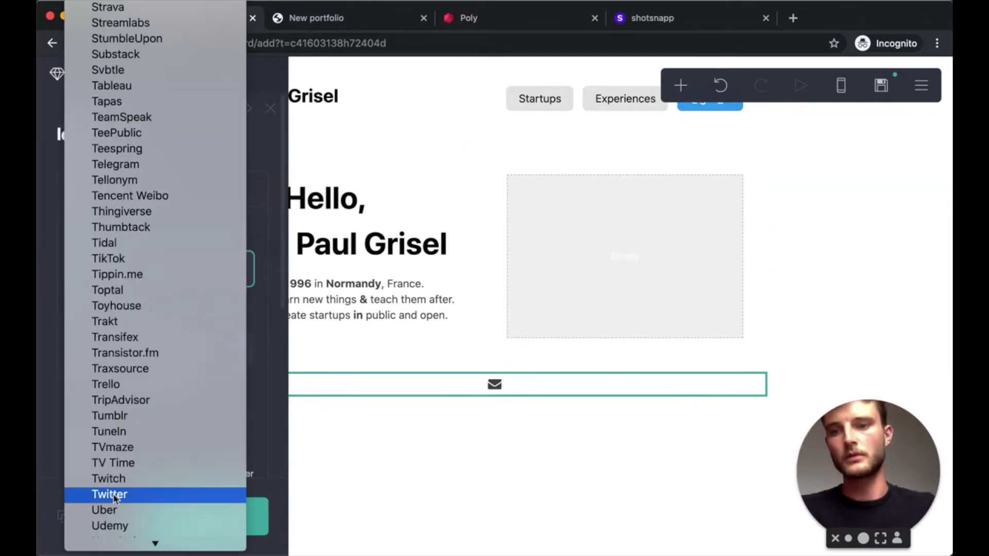
{"action": "key", "text": "Return"}
{"action": "left_click_drag", "start_coordinate": [209, 350], "coordinate": [119, 351]}
{"action": "type", "text": "twitter.com/grsl_fr"}
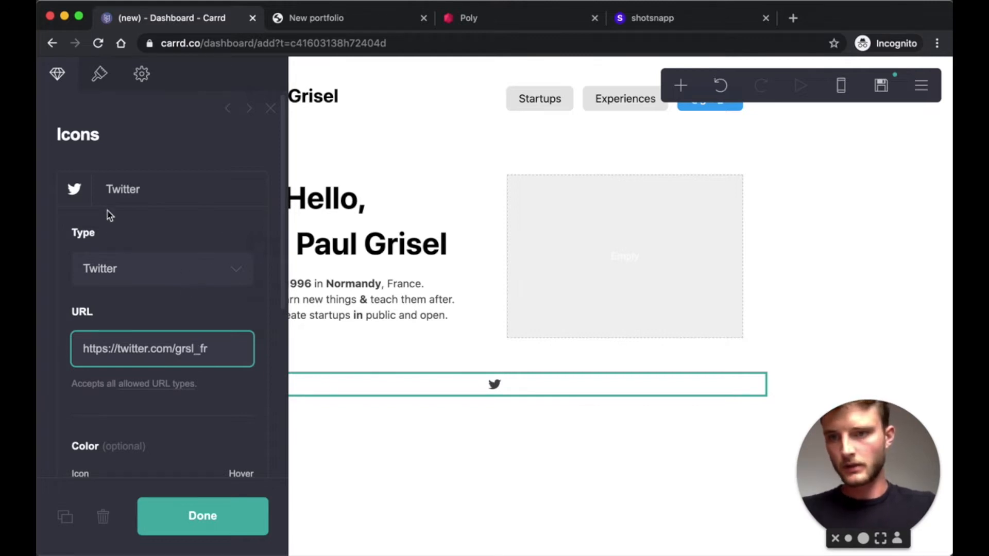
- Colour the Twitter icon blue, #1DA1F2
{"action": "scroll", "coordinate": [122, 285], "scroll_direction": "down", "scroll_amount": 2}
{"action": "scroll", "coordinate": [124, 286], "scroll_direction": "down", "scroll_amount": 2}
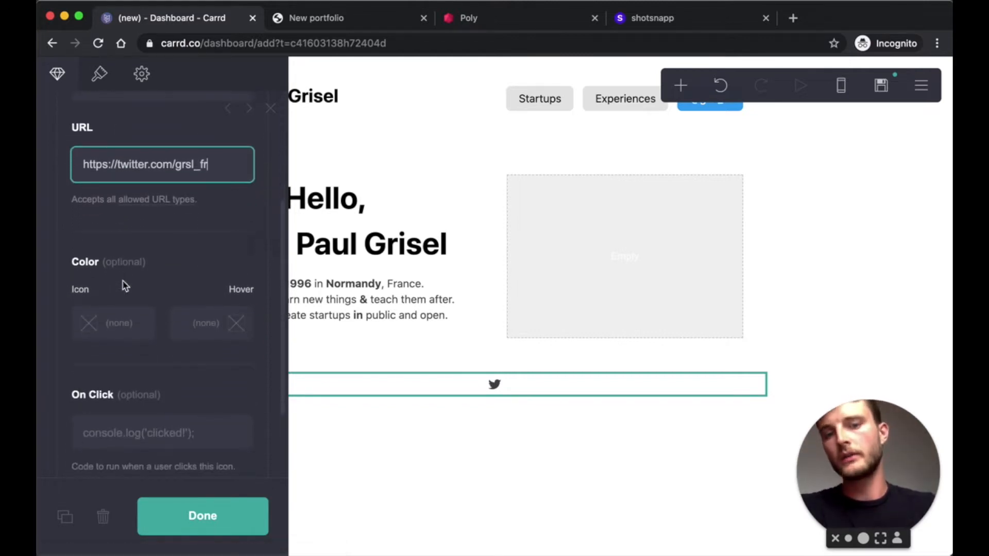
{"action": "left_click", "coordinate": [93, 324]}
{"action": "scroll", "coordinate": [194, 284], "scroll_direction": "down", "scroll_amount": 2}
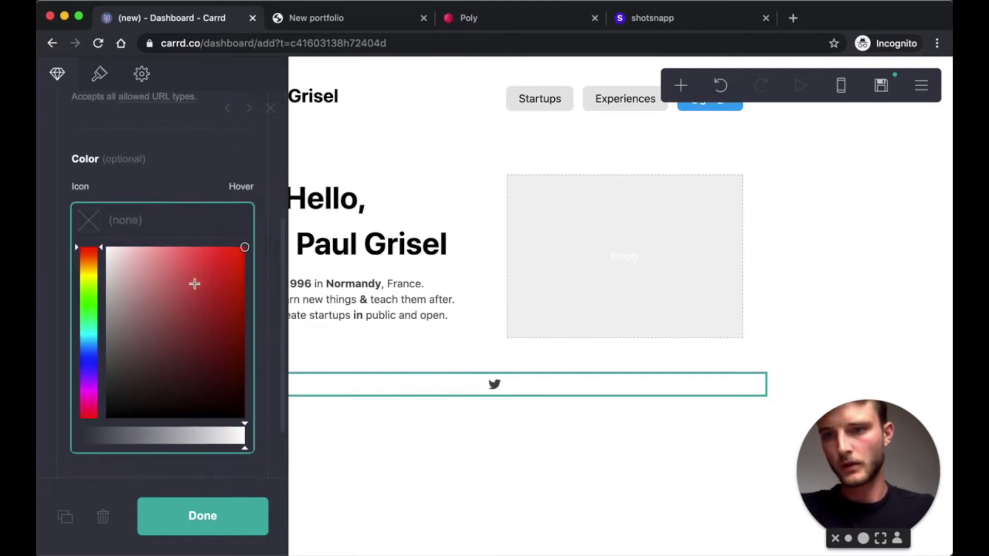
{"action": "left_click", "coordinate": [179, 182]}
{"action": "left_click", "coordinate": [89, 221]}
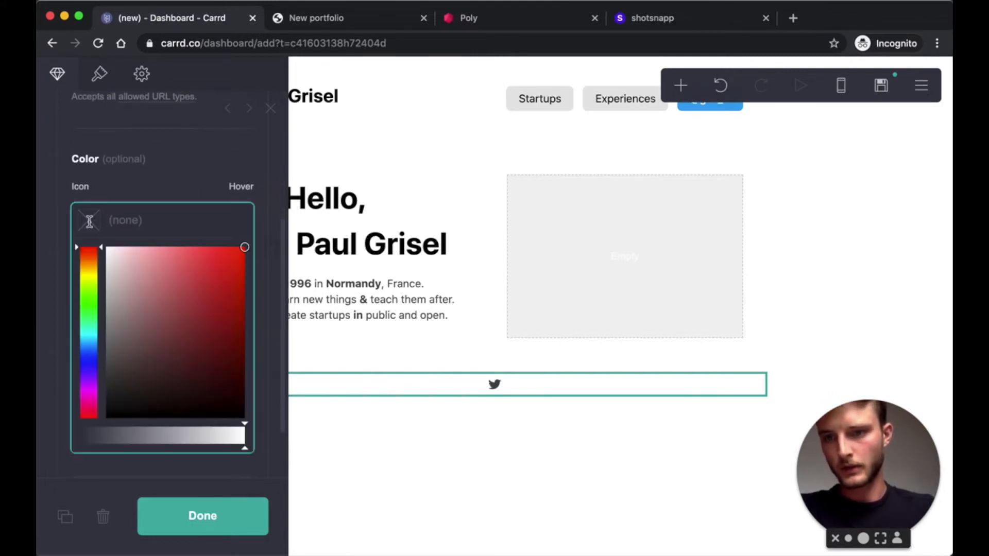
{"action": "type", "text": "#1DA1F2"}
{"action": "key", "text": "Return"}
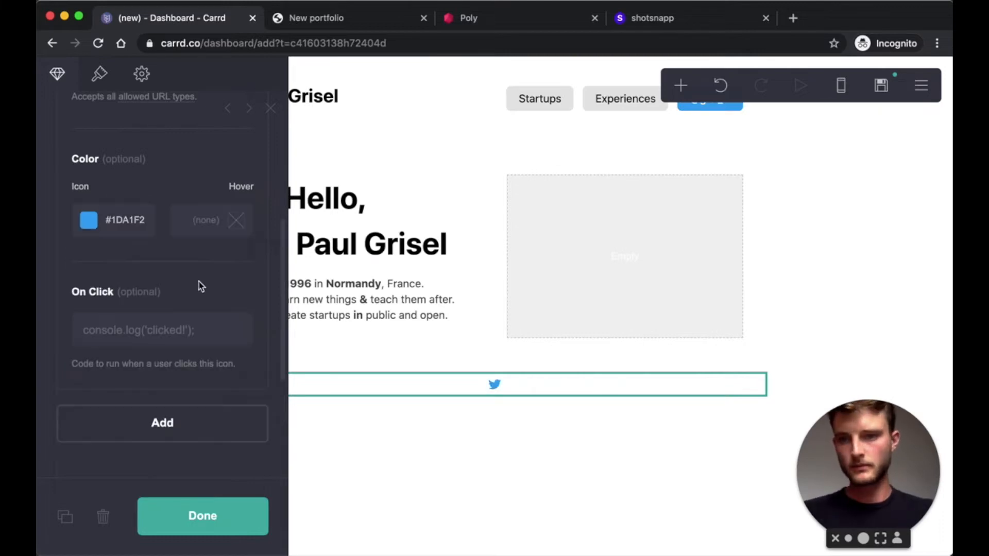
{"action": "scroll", "coordinate": [238, 313], "scroll_direction": "up", "scroll_amount": 3}
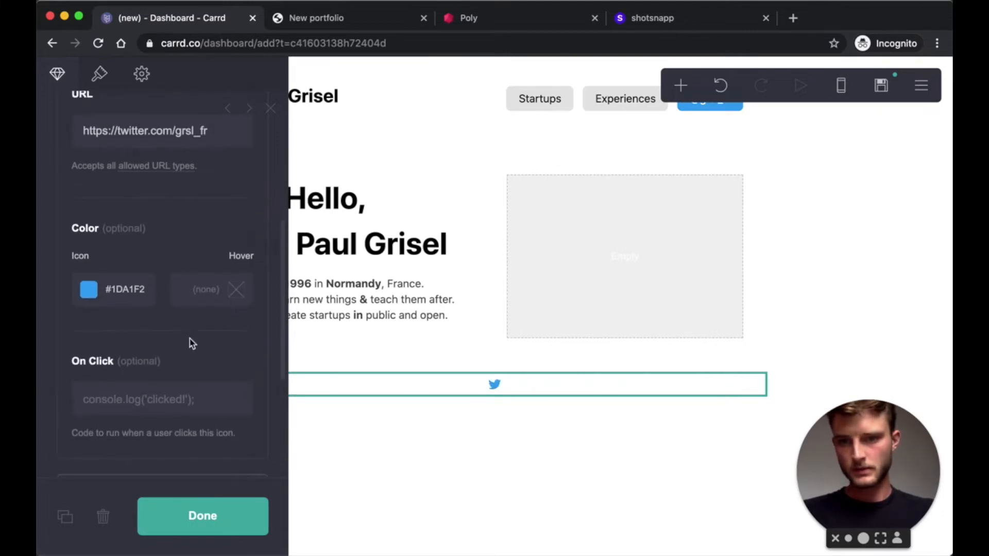
{"action": "scroll", "coordinate": [192, 343], "scroll_direction": "up", "scroll_amount": 5}
{"action": "left_click", "coordinate": [89, 195]}
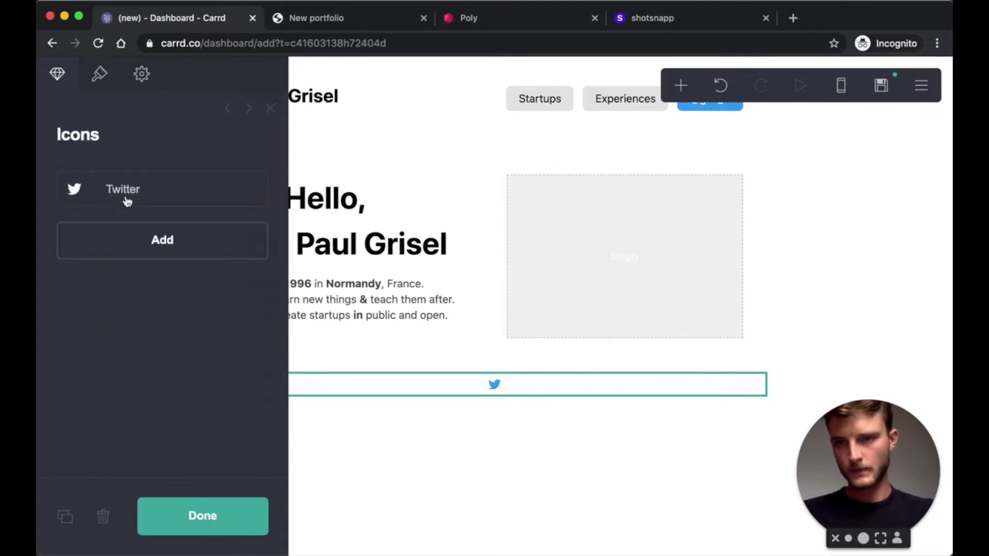
- Add a red YouTube (alt) icon and a purple #9146FF Twitch icon to the row
{"action": "left_click", "coordinate": [139, 250]}
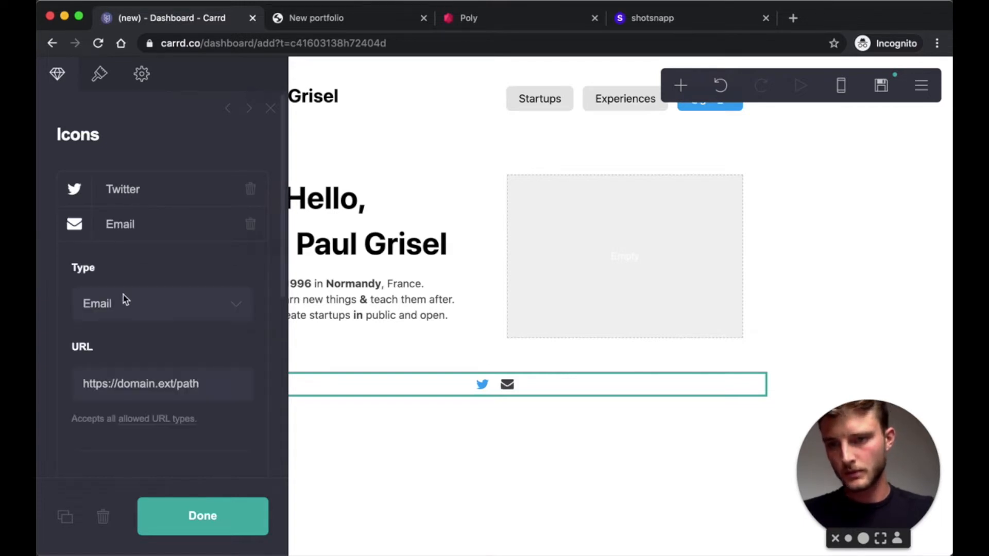
{"action": "type", "text": "https://youtube"}
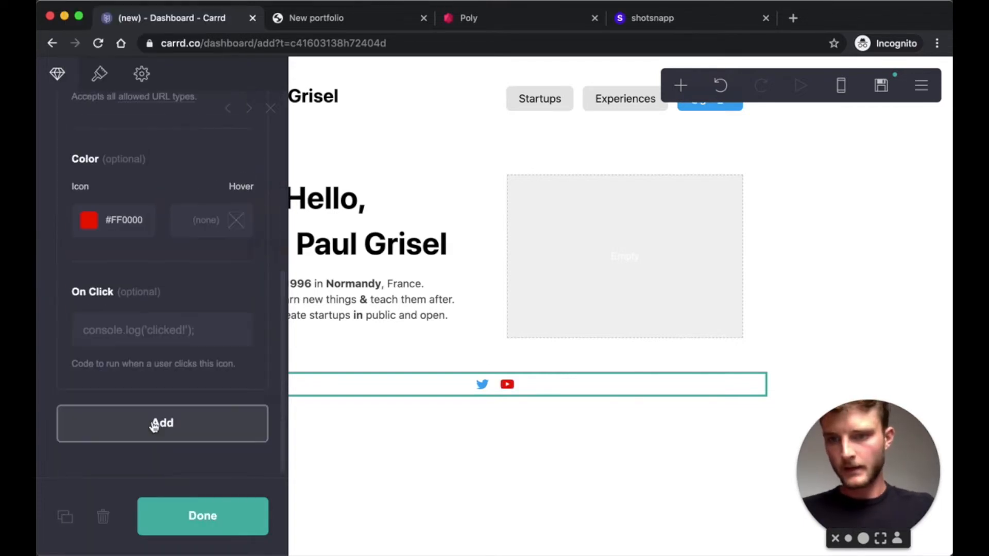
{"action": "left_click", "coordinate": [153, 422]}
{"action": "scroll", "coordinate": [154, 224], "scroll_direction": "up", "scroll_amount": 3}
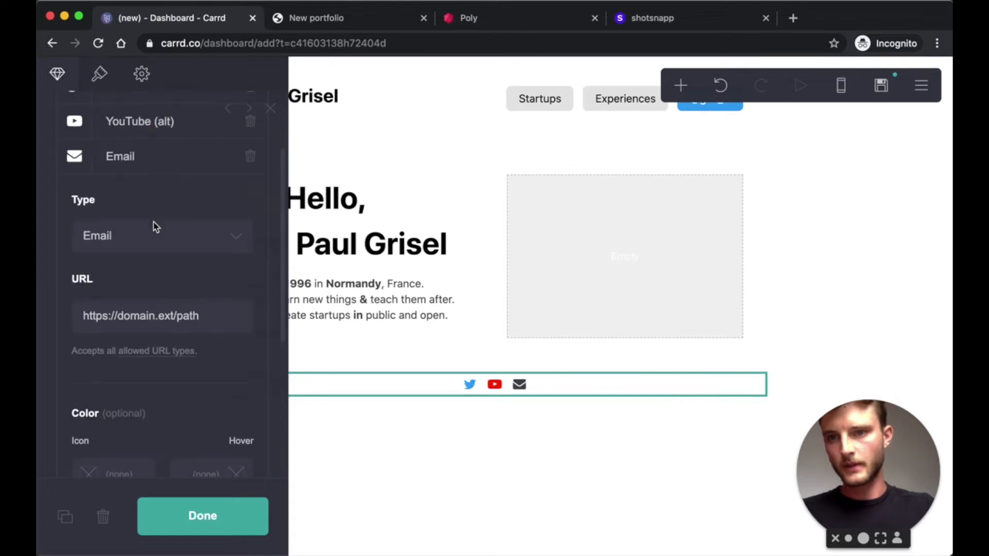
{"action": "left_click", "coordinate": [155, 229]}
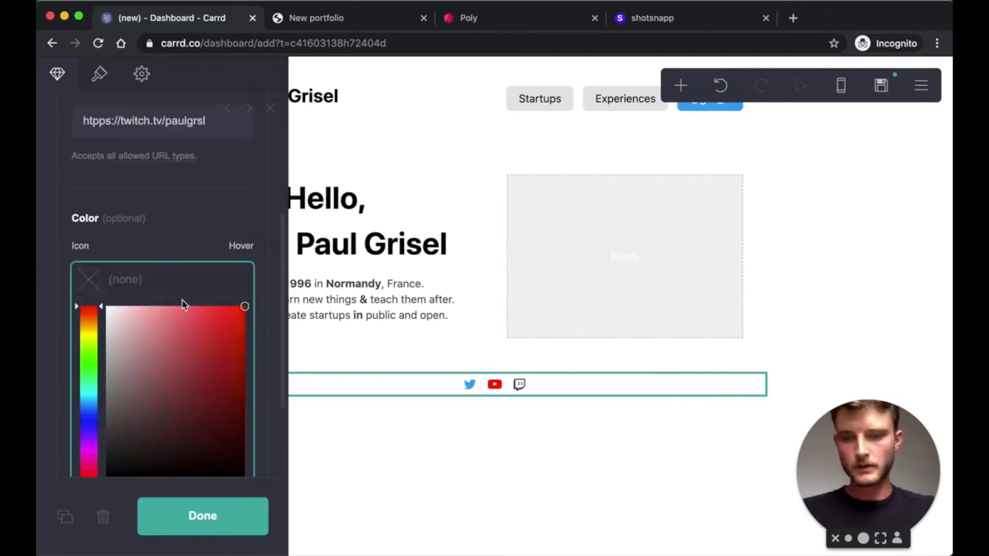
{"action": "type", "text": "#9146FF"}
{"action": "key", "text": "Return"}
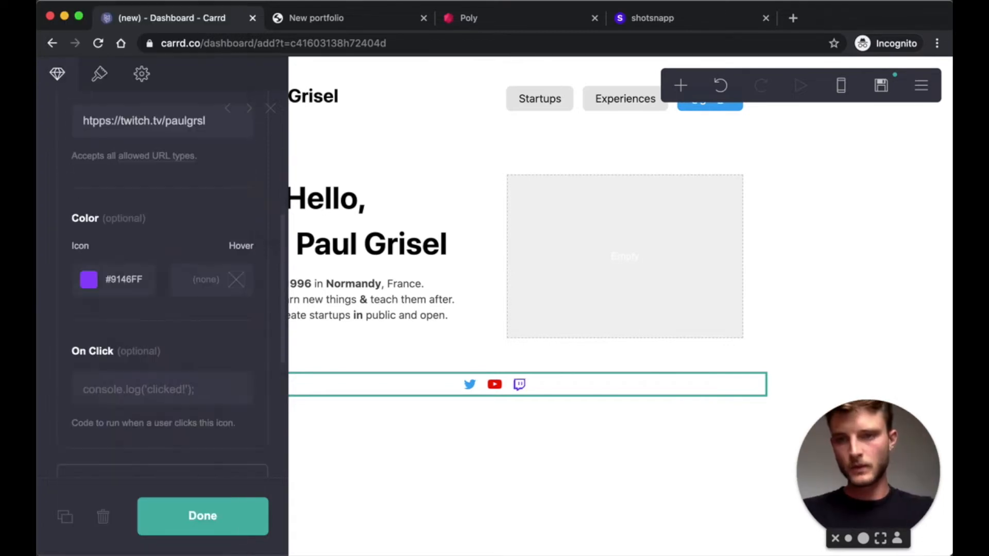
{"action": "scroll", "coordinate": [122, 353], "scroll_direction": "up", "scroll_amount": 6}
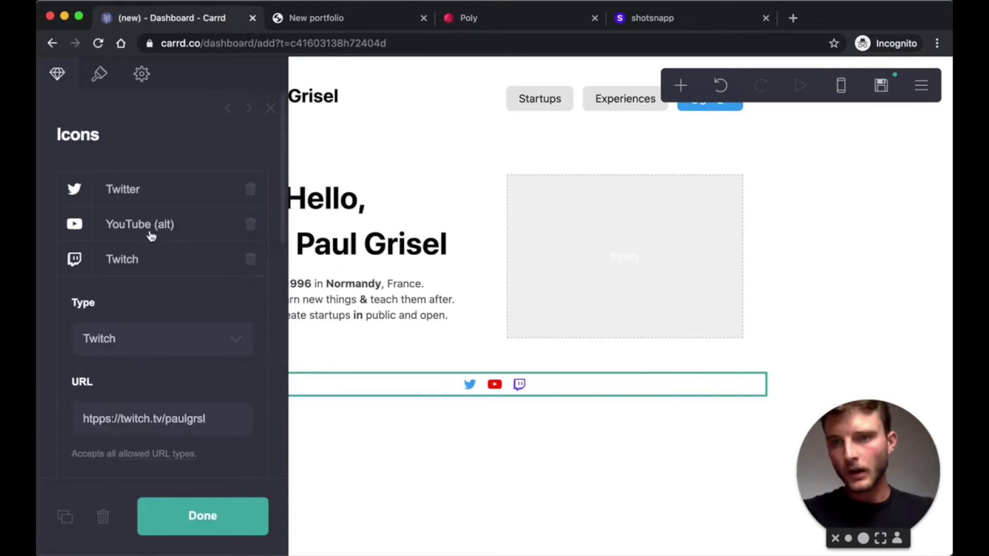
{"action": "left_click", "coordinate": [134, 261]}
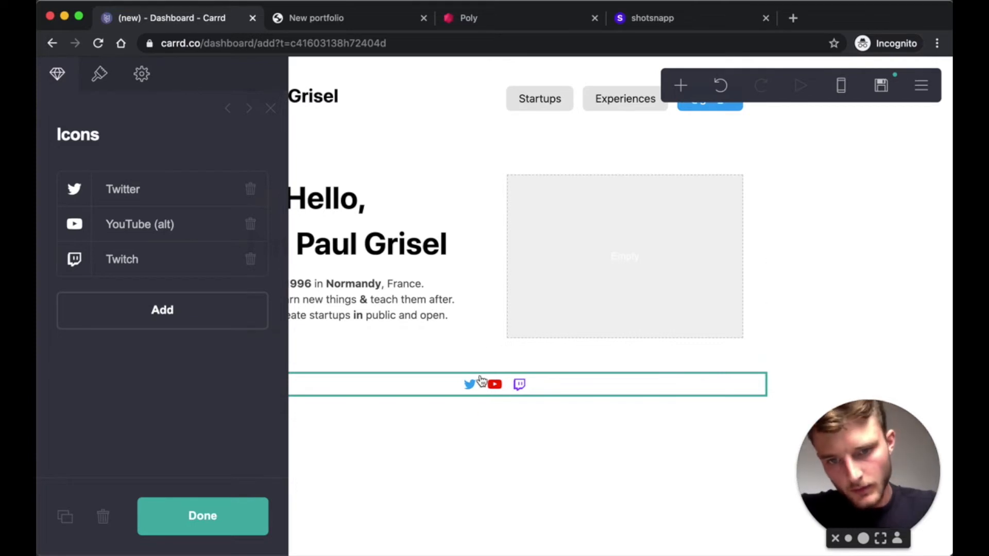
{"action": "left_click", "coordinate": [100, 76]}
{"action": "left_click", "coordinate": [147, 224]}
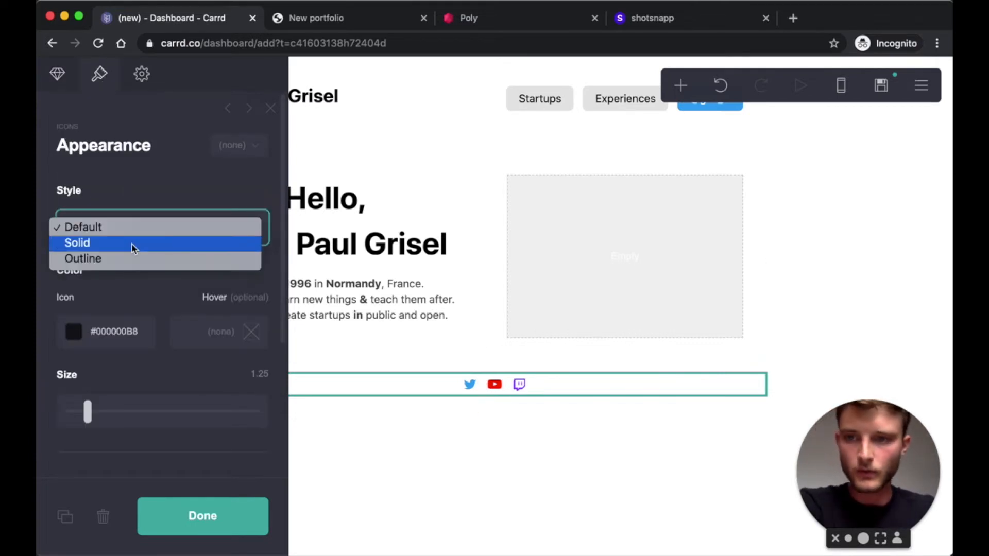
- Switch the icons to the Solid style
{"action": "left_click", "coordinate": [143, 205]}
{"action": "left_click", "coordinate": [115, 241]}
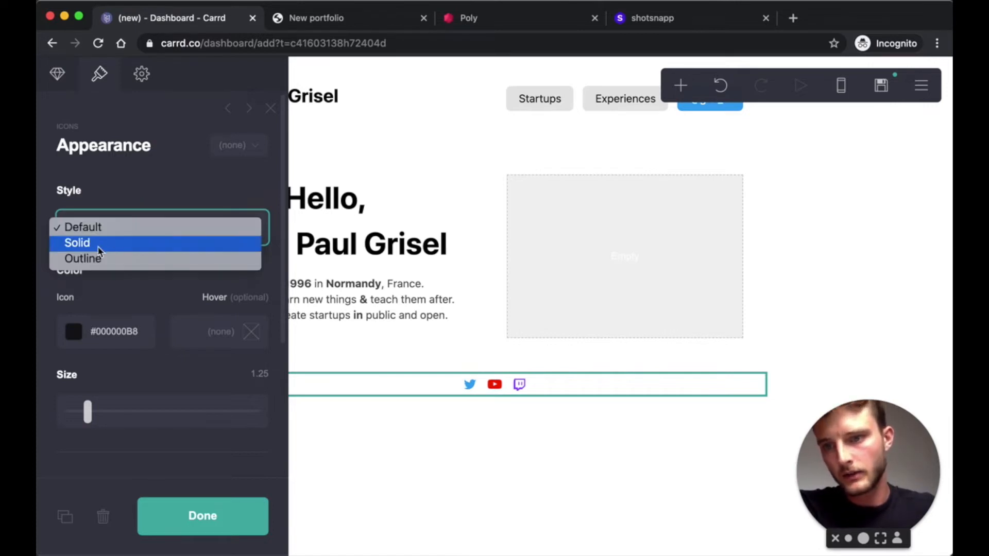
{"action": "left_click", "coordinate": [99, 251]}
{"action": "scroll", "coordinate": [137, 330], "scroll_direction": "down", "scroll_amount": 2}
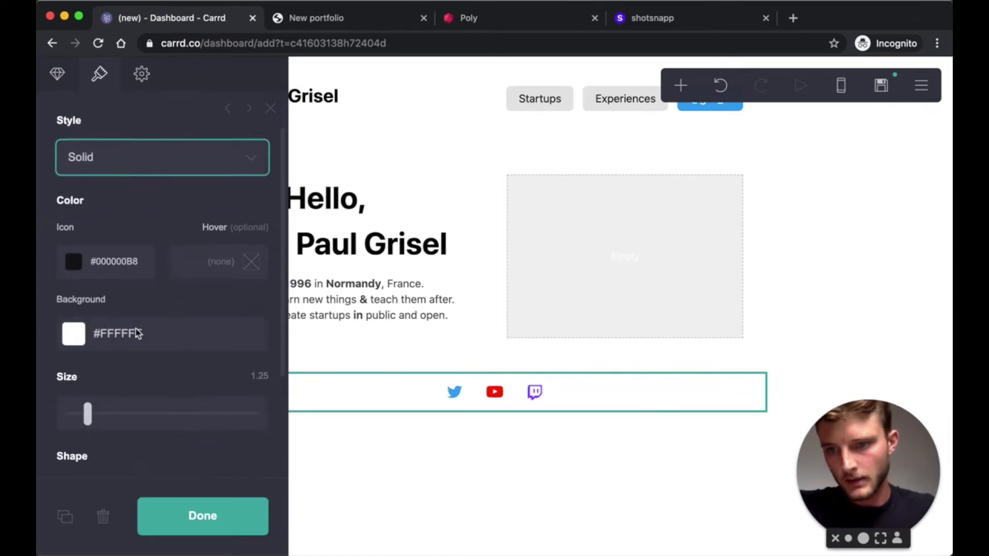
{"action": "scroll", "coordinate": [137, 334], "scroll_direction": "down", "scroll_amount": 1}
- Set the Twitter icon's background colour to #1DA1F250
{"action": "left_click", "coordinate": [58, 75]}
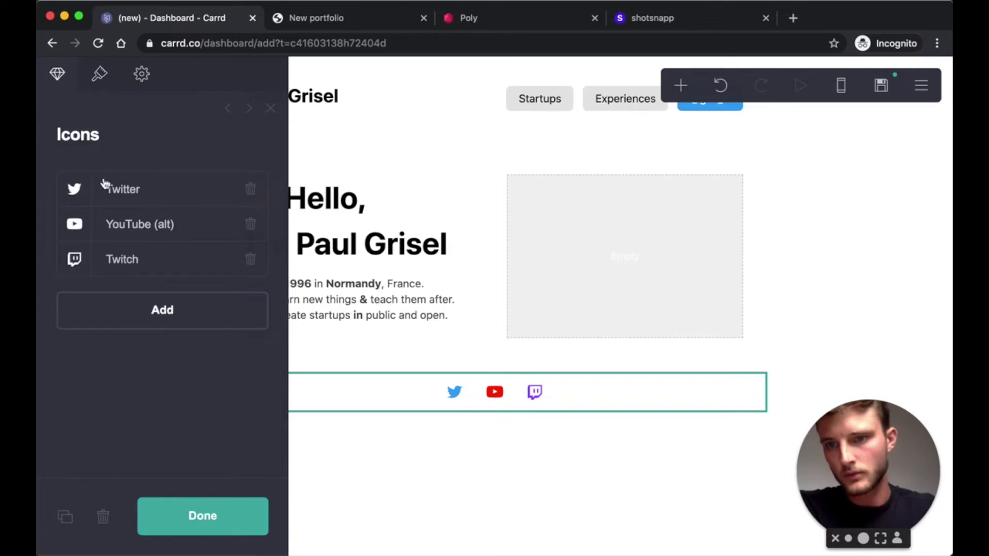
{"action": "left_click", "coordinate": [120, 191]}
{"action": "scroll", "coordinate": [166, 355], "scroll_direction": "down", "scroll_amount": 3}
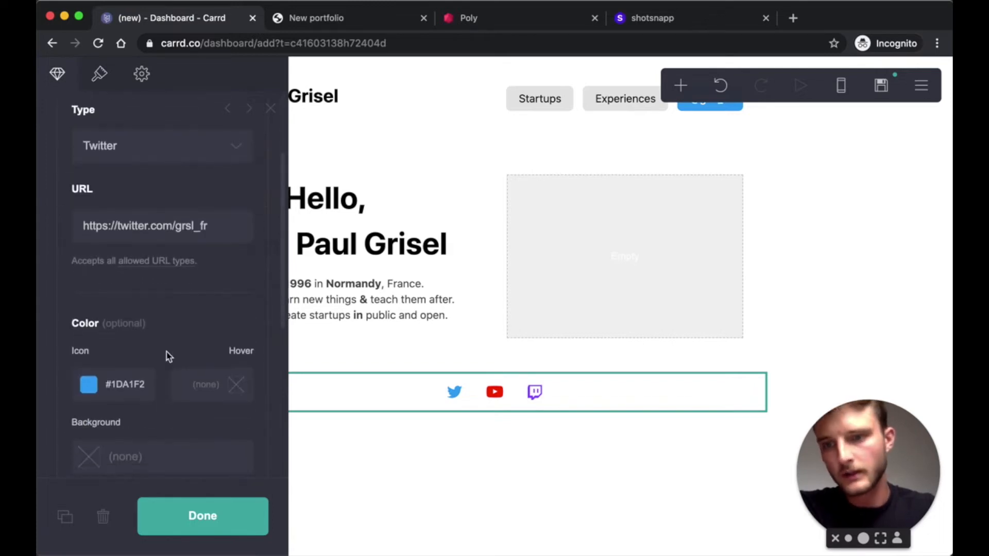
{"action": "scroll", "coordinate": [115, 363], "scroll_direction": "down", "scroll_amount": 2}
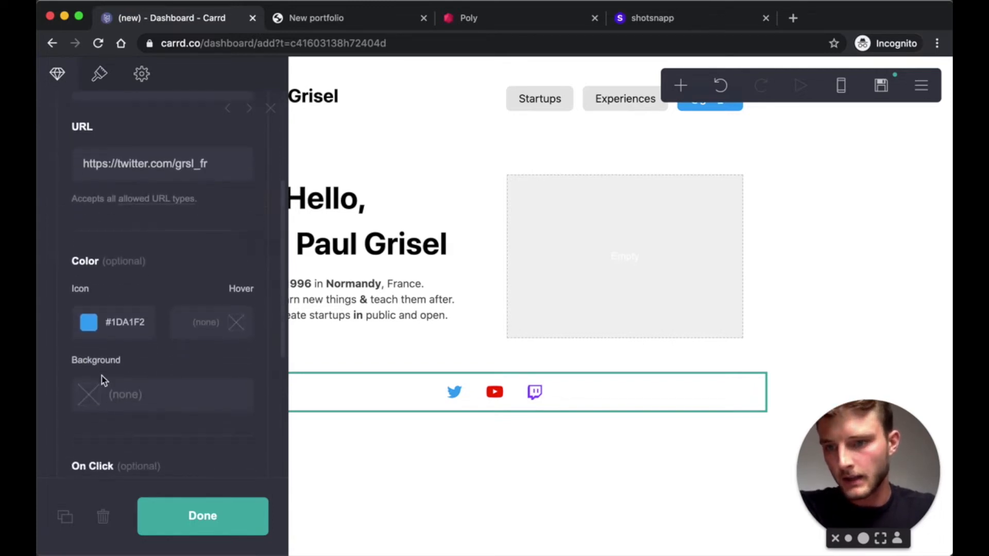
{"action": "left_click", "coordinate": [126, 321]}
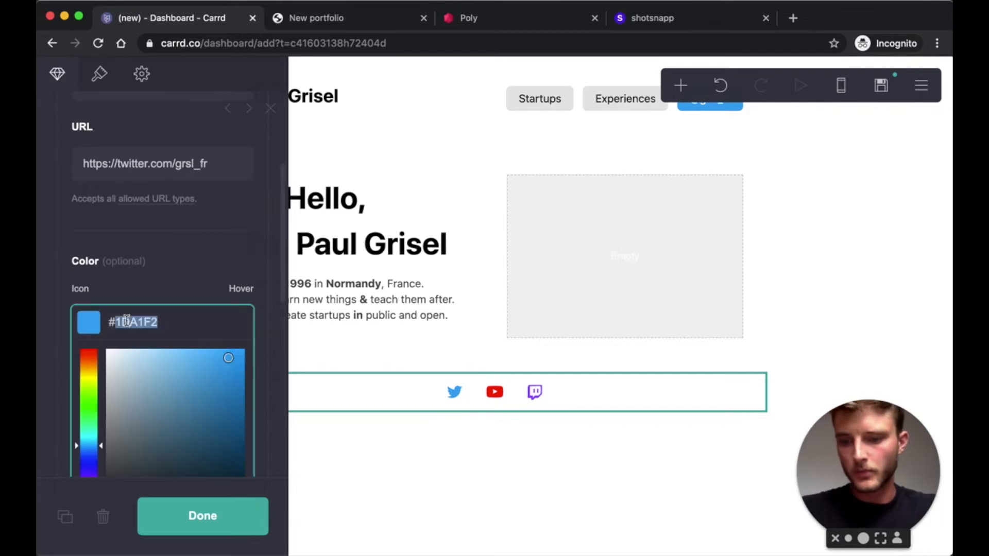
{"action": "left_click", "coordinate": [173, 293]}
{"action": "left_click", "coordinate": [89, 384]}
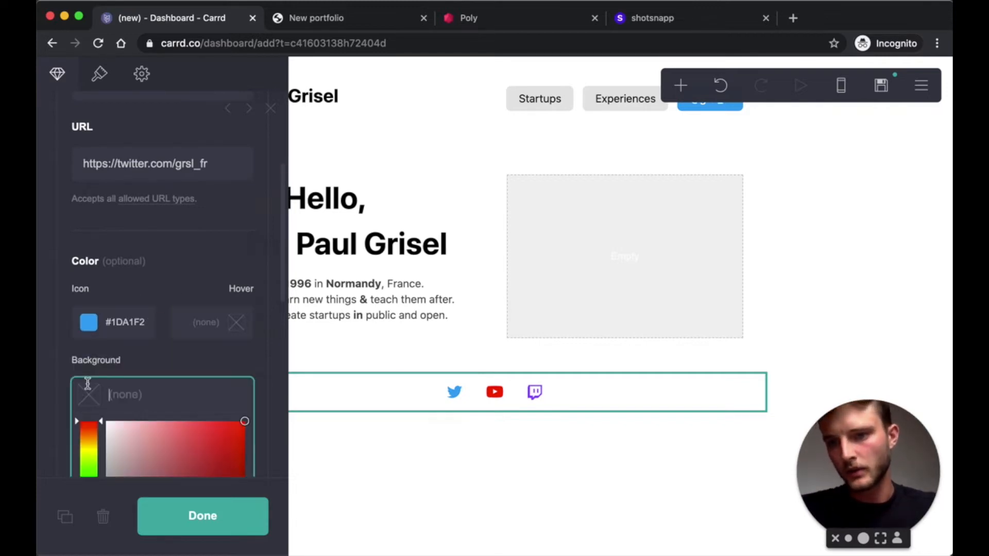
{"action": "type", "text": "#1DA1F2"}
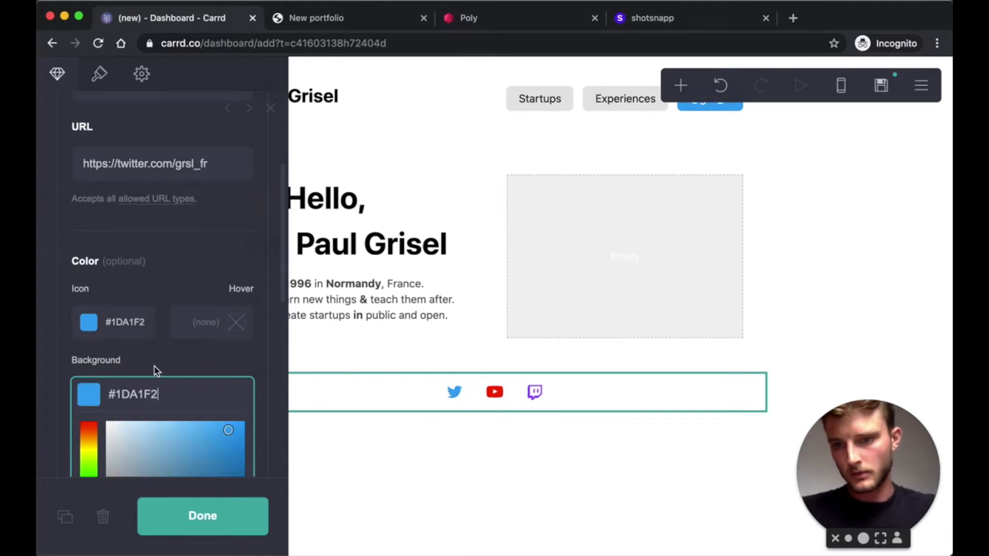
{"action": "type", "text": "50"}
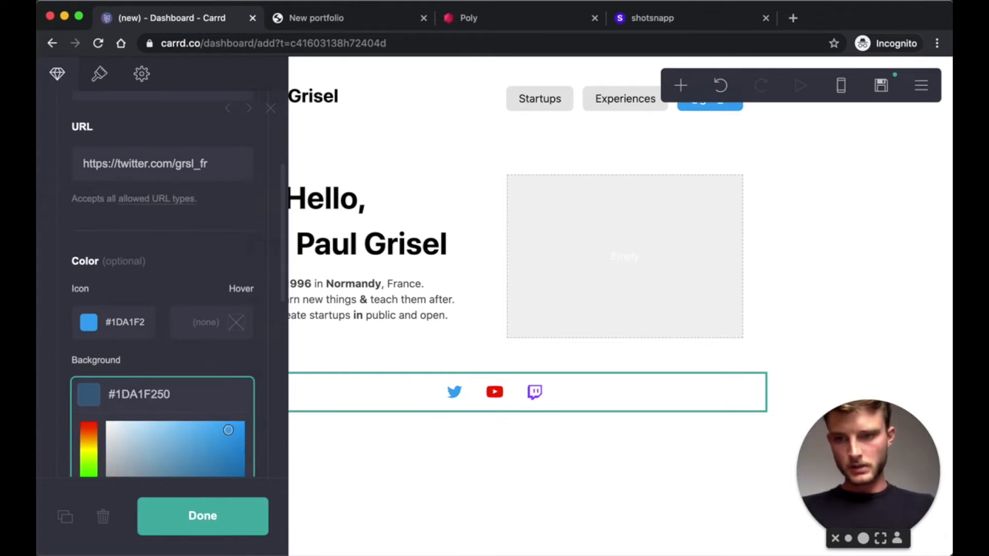
{"action": "scroll", "coordinate": [170, 261], "scroll_direction": "down", "scroll_amount": 5}
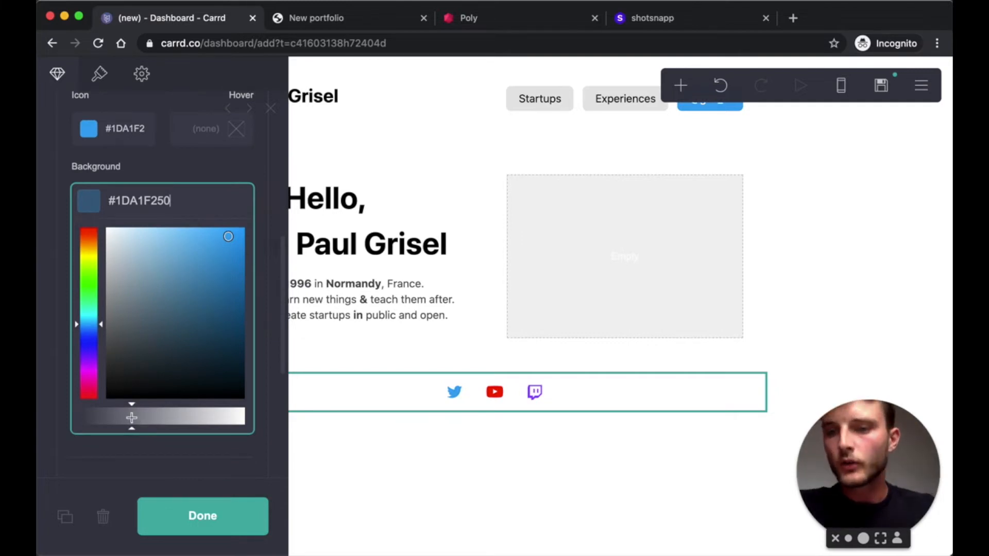
- Set the YouTube icon's background colour to translucent red #FF000050
{"action": "left_click", "coordinate": [192, 180]}
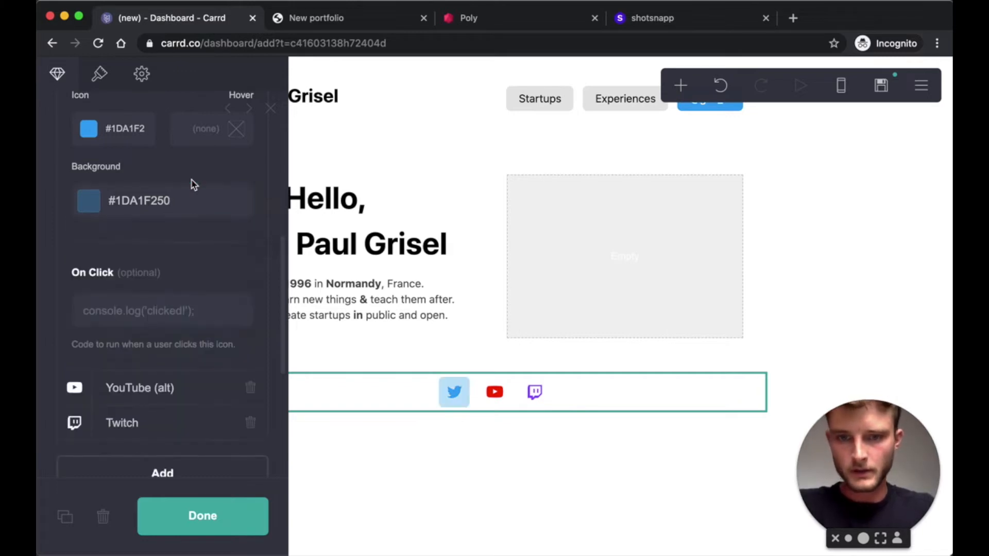
{"action": "scroll", "coordinate": [170, 314], "scroll_direction": "down", "scroll_amount": 2}
{"action": "left_click", "coordinate": [130, 338]}
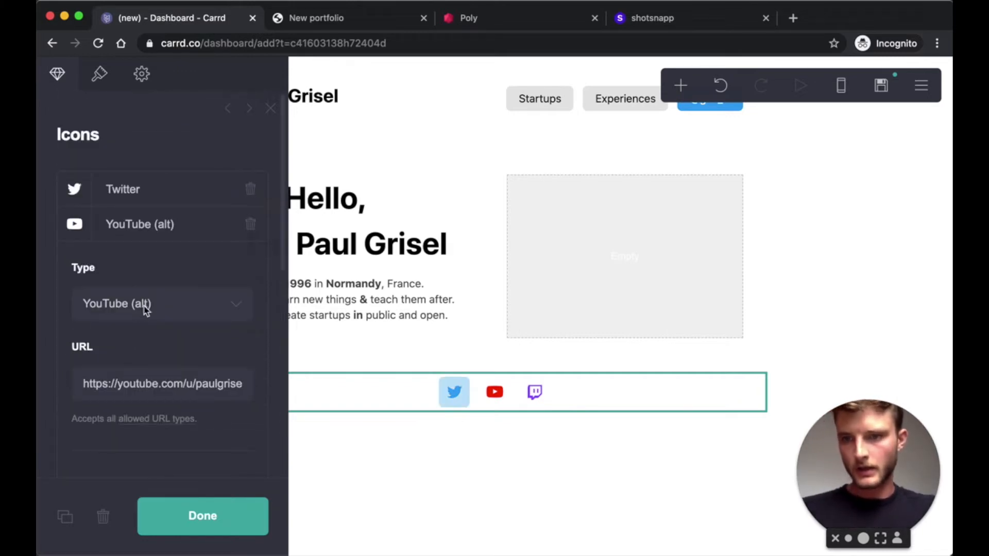
{"action": "scroll", "coordinate": [150, 319], "scroll_direction": "down", "scroll_amount": 3}
{"action": "left_click", "coordinate": [125, 377]}
{"action": "left_click", "coordinate": [159, 304]}
{"action": "left_click", "coordinate": [139, 450]}
{"action": "scroll", "coordinate": [165, 281], "scroll_direction": "down", "scroll_amount": 5}
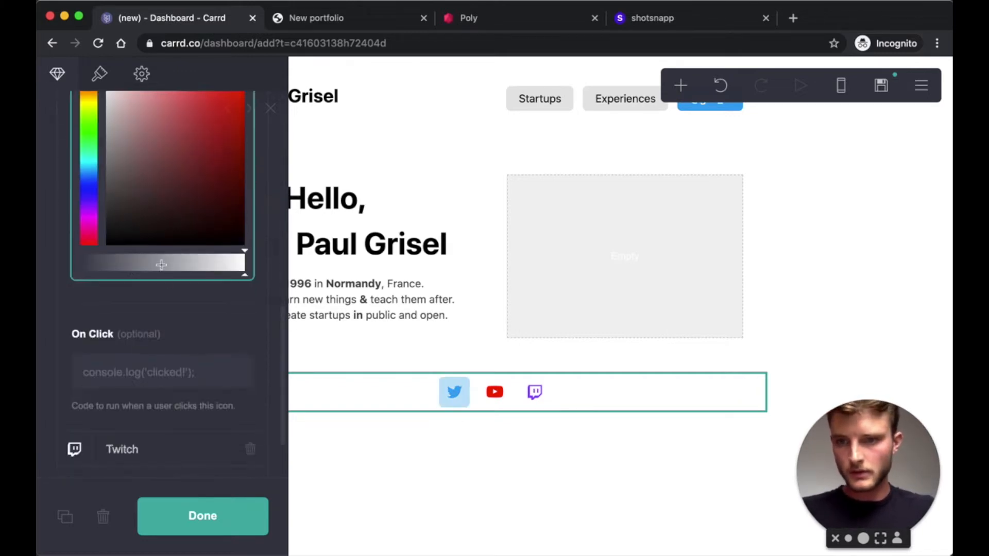
{"action": "type", "text": "#FF0000"}
{"action": "type", "text": "50"}
{"action": "left_click", "coordinate": [165, 151]}
- Set the Twitch icon's background colour to translucent purple #9146FF50
{"action": "left_click", "coordinate": [118, 373]}
{"action": "scroll", "coordinate": [128, 335], "scroll_direction": "down", "scroll_amount": 4}
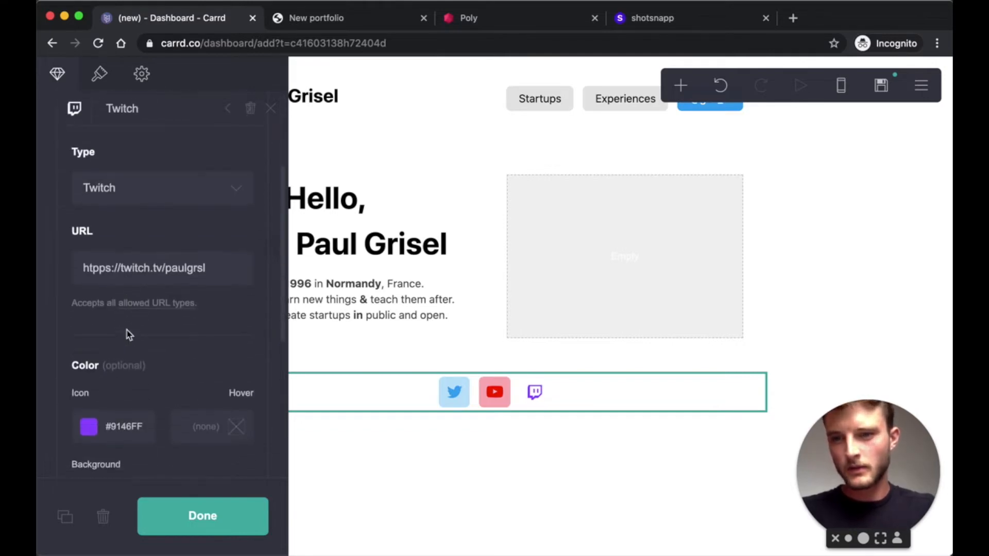
{"action": "scroll", "coordinate": [126, 329], "scroll_direction": "down", "scroll_amount": 2}
{"action": "left_click", "coordinate": [127, 304]}
{"action": "left_click", "coordinate": [150, 278]}
{"action": "scroll", "coordinate": [150, 279], "scroll_direction": "down", "scroll_amount": 3}
{"action": "left_click", "coordinate": [146, 268]}
{"action": "type", "text": "#9146FF"}
{"action": "type", "text": "50"}
{"action": "key", "text": "Return"}
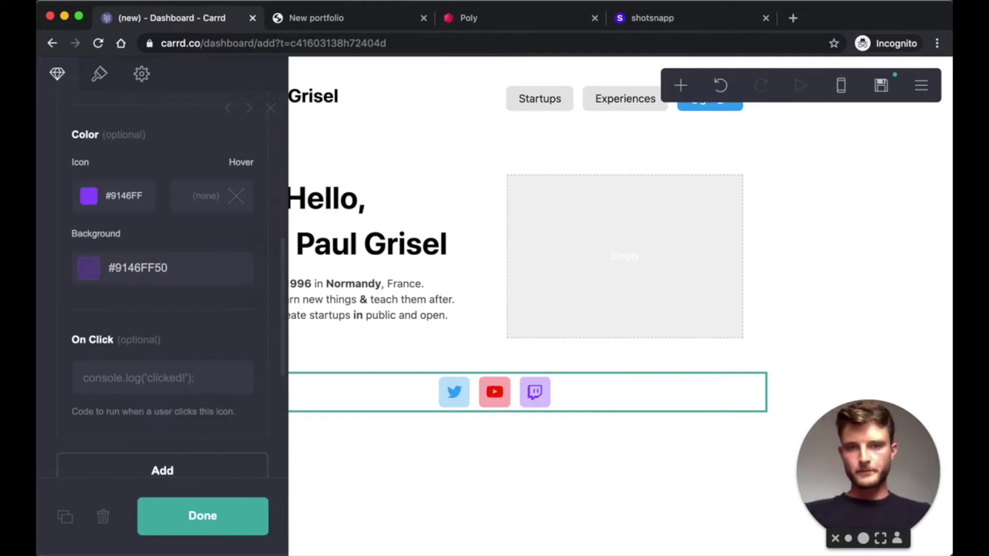
- Reduce the icon size from 1.25 to 1 and finish editing the icons
{"action": "left_click", "coordinate": [104, 84]}
{"action": "scroll", "coordinate": [163, 285], "scroll_direction": "up", "scroll_amount": 10}
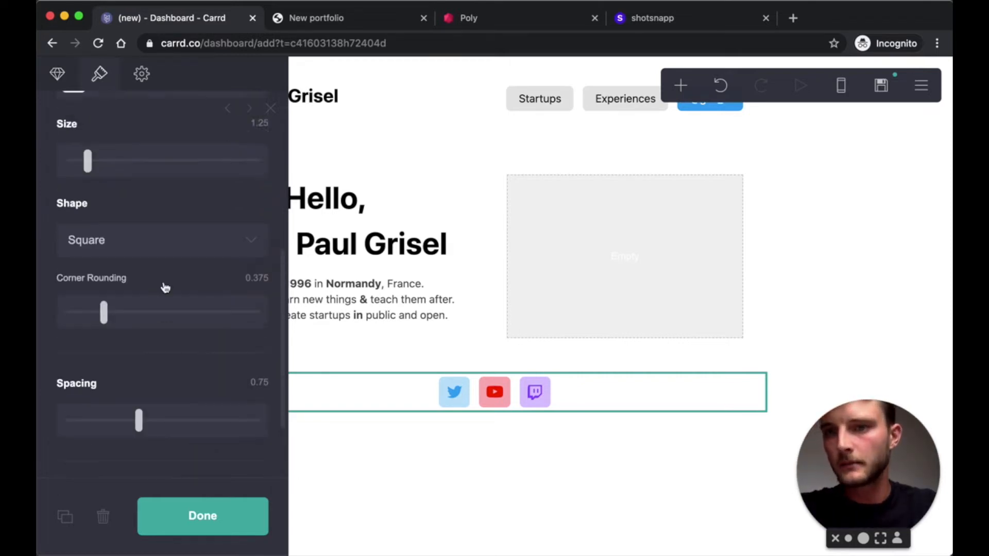
{"action": "scroll", "coordinate": [206, 259], "scroll_direction": "down", "scroll_amount": 8}
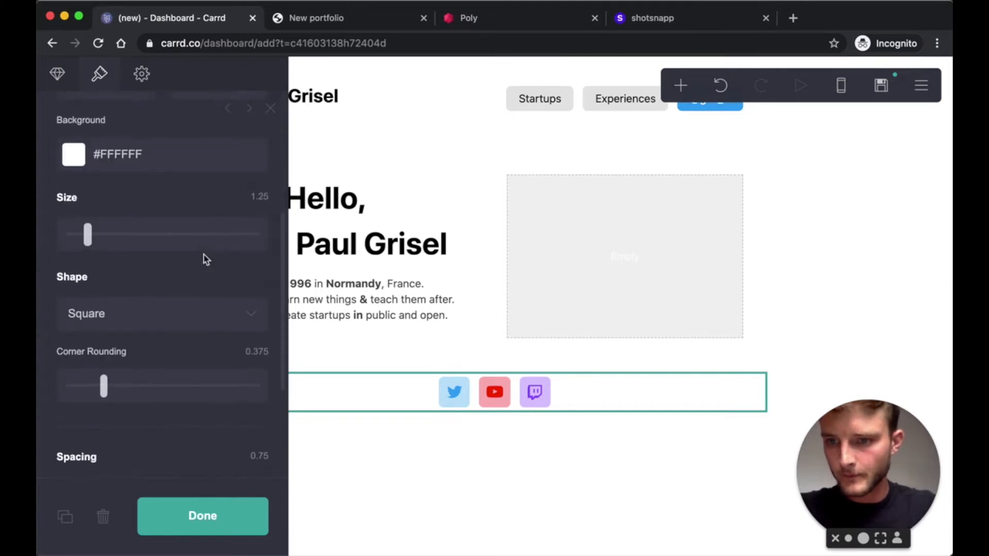
{"action": "scroll", "coordinate": [206, 259], "scroll_direction": "down", "scroll_amount": 2}
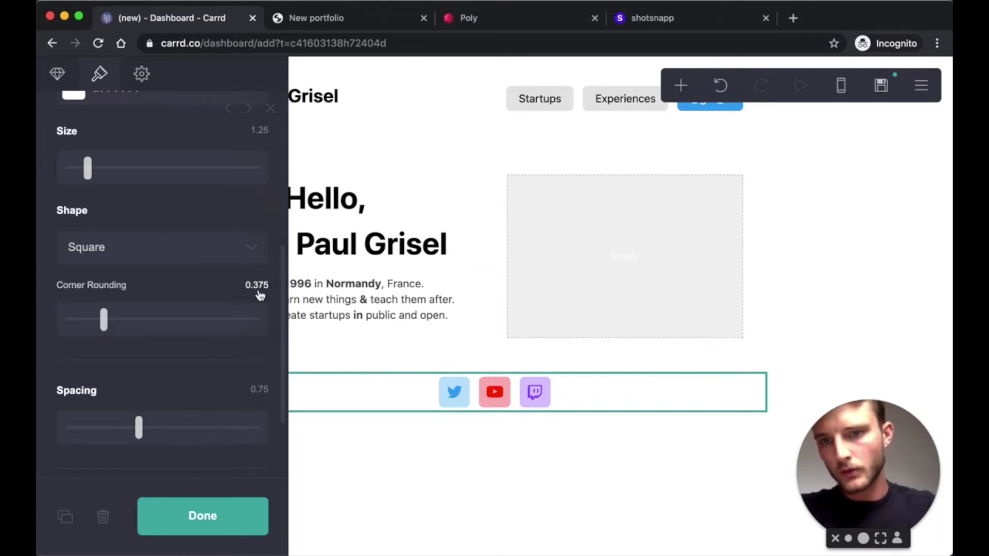
{"action": "scroll", "coordinate": [200, 355], "scroll_direction": "down", "scroll_amount": 3}
{"action": "scroll", "coordinate": [200, 358], "scroll_direction": "up", "scroll_amount": 6}
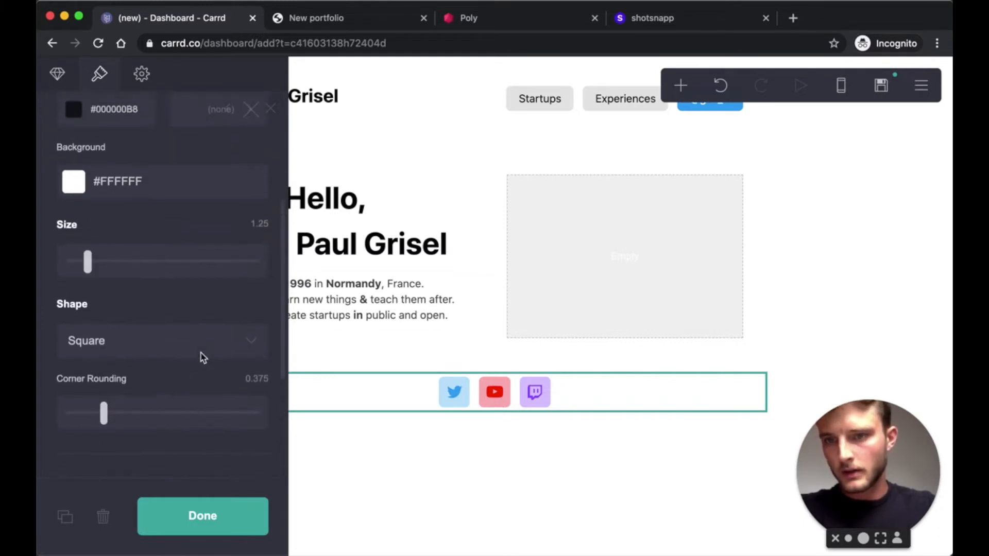
{"action": "left_click", "coordinate": [251, 302]}
{"action": "type", "text": "1"}
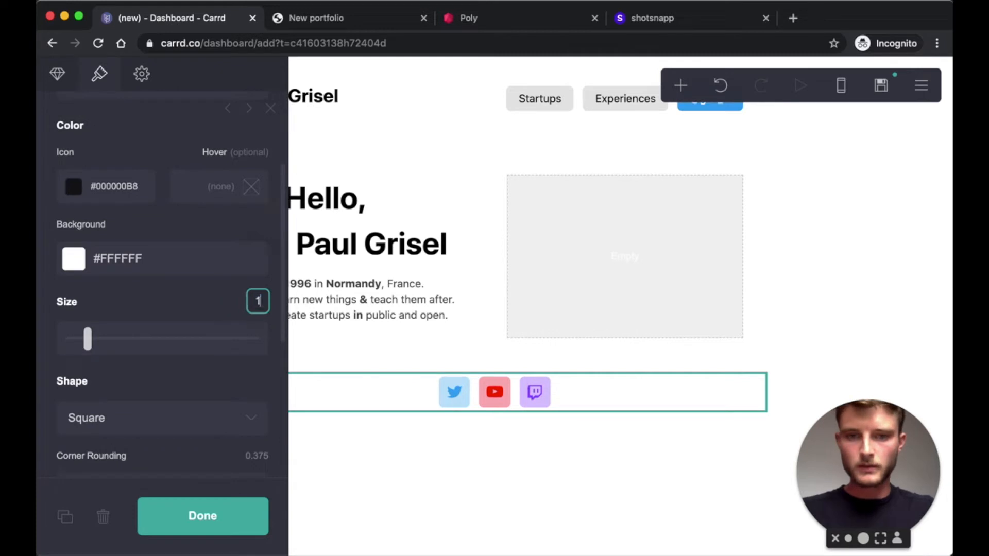
{"action": "scroll", "coordinate": [254, 309], "scroll_direction": "up", "scroll_amount": 3}
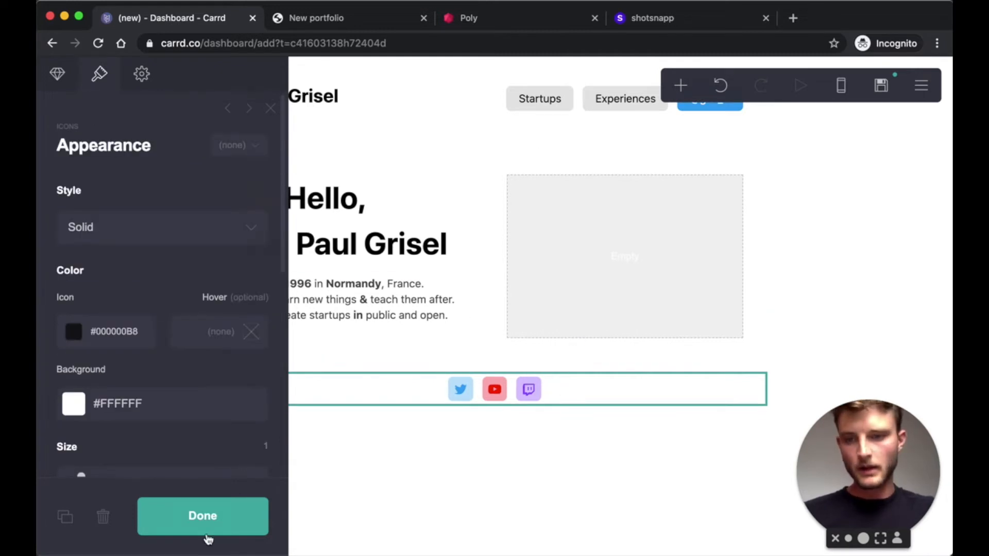
{"action": "left_click", "coordinate": [204, 530]}
- Move the social icons between the greeting and bio, then add a Video element
{"action": "left_click_drag", "start_coordinate": [455, 390], "coordinate": [300, 267]}
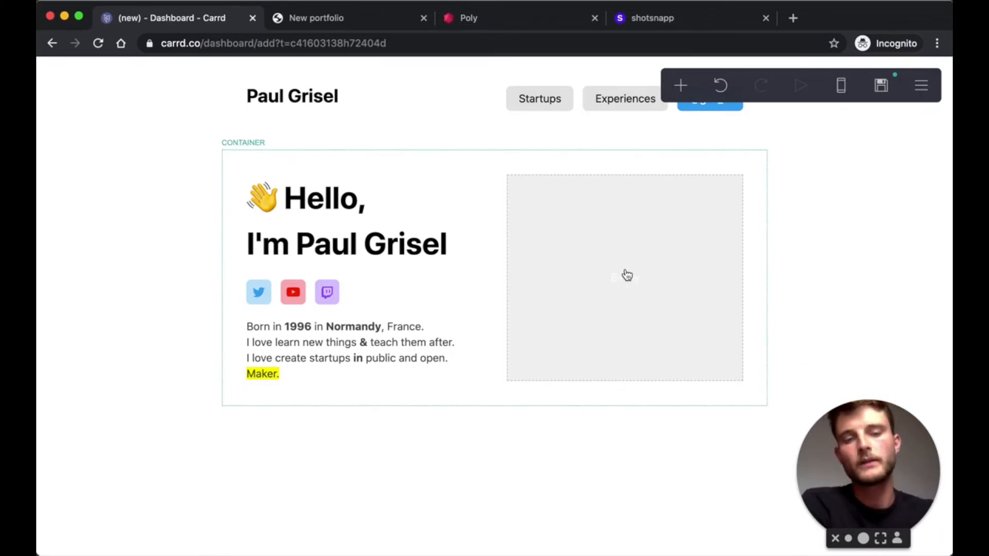
{"action": "left_click", "coordinate": [681, 86]}
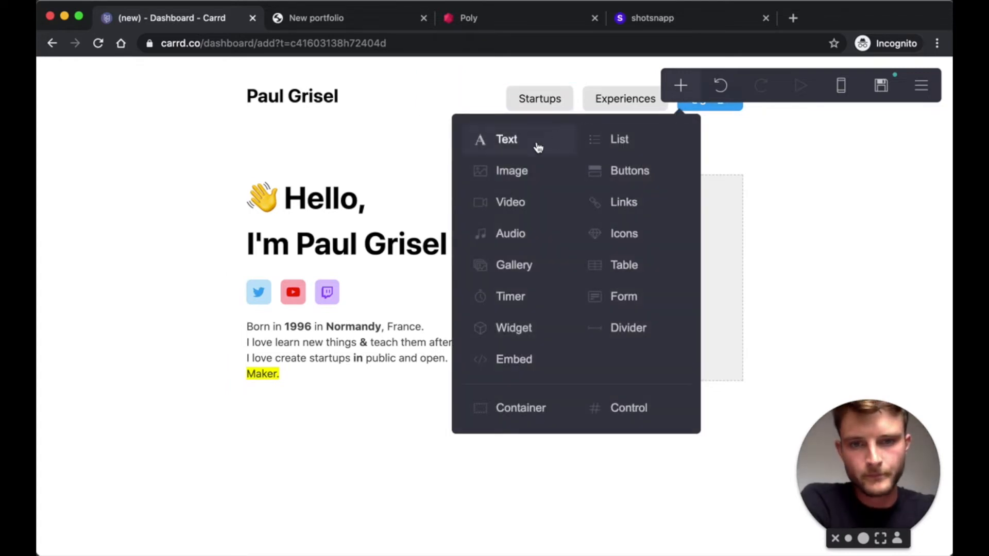
{"action": "left_click", "coordinate": [512, 211]}
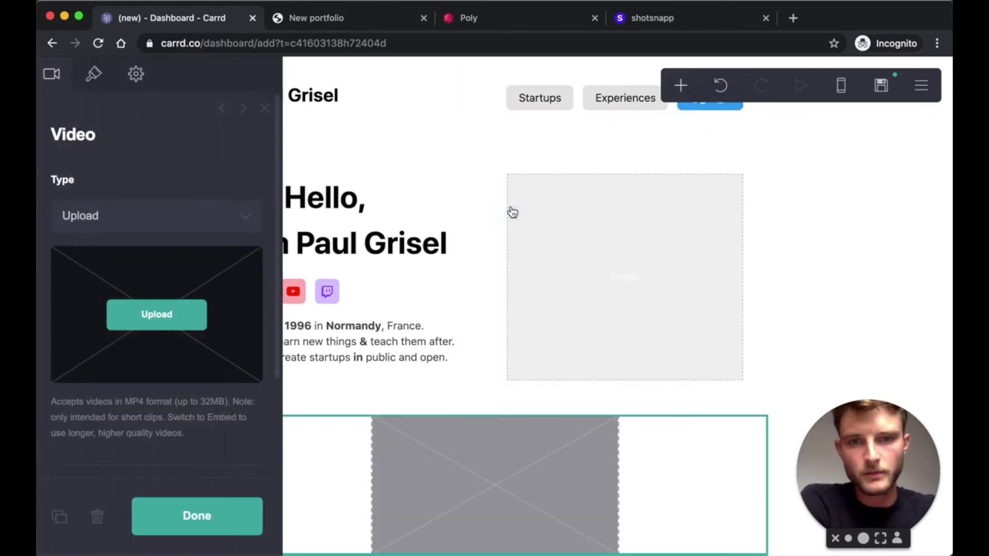
- Set the video type to Upload and choose VID_20200722_091916378.mp4 from Downloads
{"action": "left_click", "coordinate": [108, 223]}
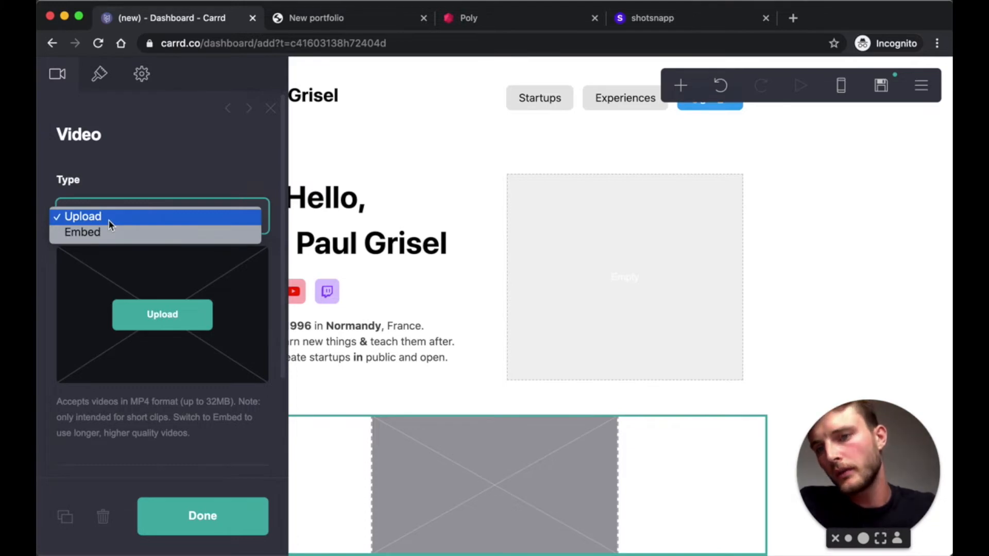
{"action": "left_click", "coordinate": [105, 233]}
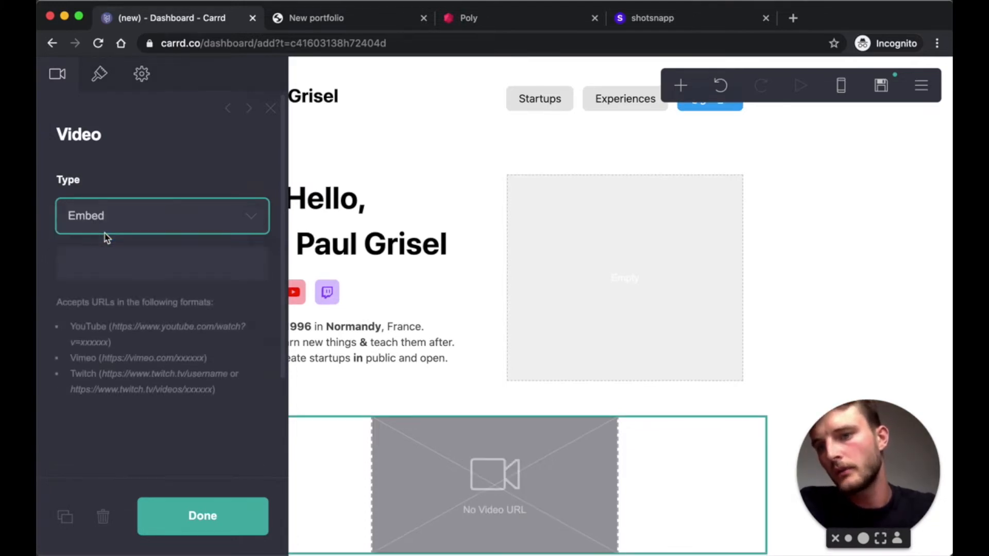
{"action": "left_click", "coordinate": [105, 233]}
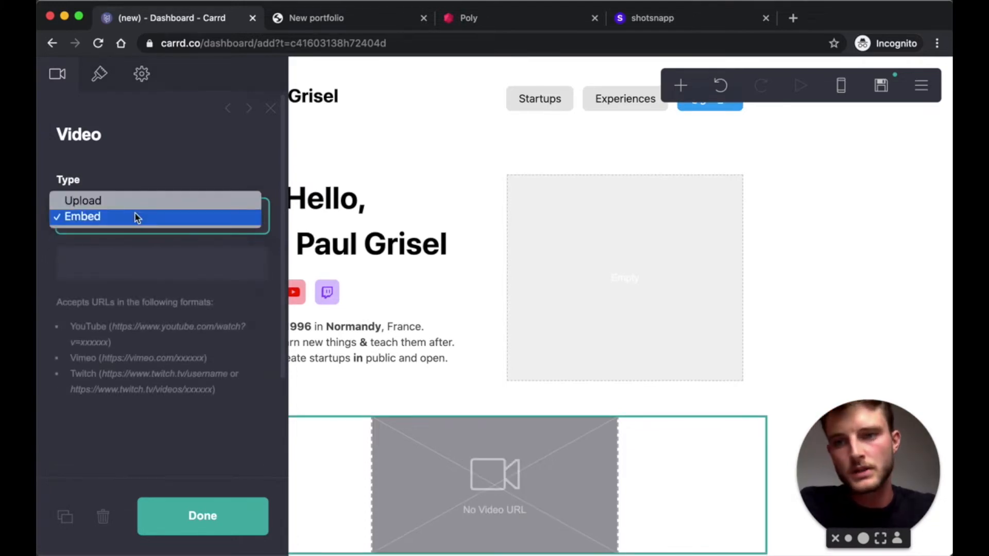
{"action": "left_click", "coordinate": [93, 204]}
{"action": "left_click", "coordinate": [162, 315]}
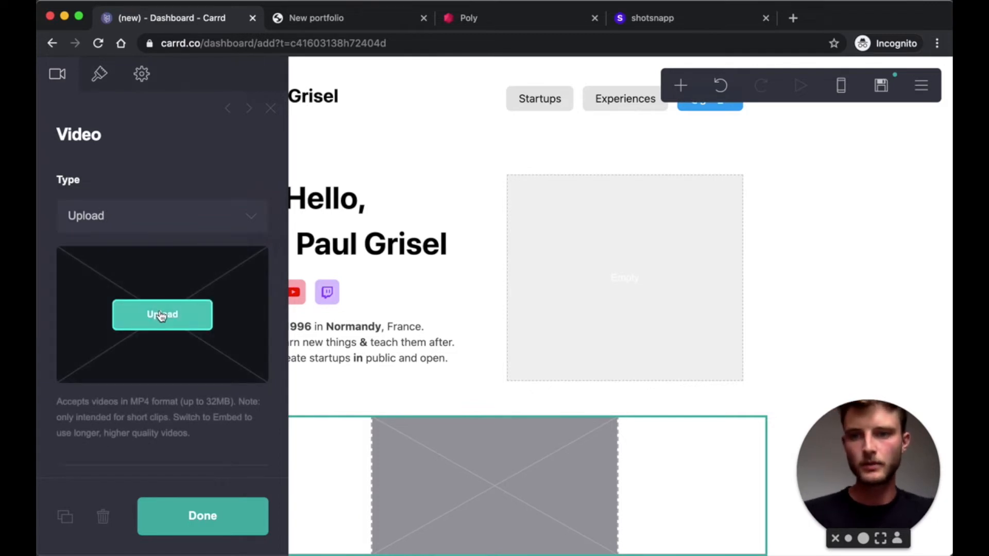
{"action": "scroll", "coordinate": [386, 247], "scroll_direction": "down", "scroll_amount": 3}
{"action": "left_click", "coordinate": [388, 248]}
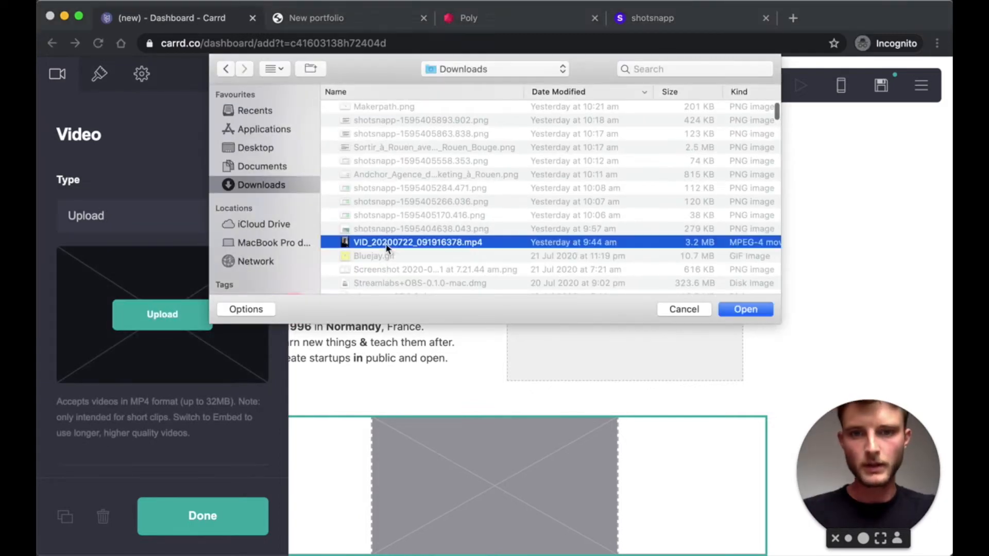
- Upload the clip, drop it into the right column beside the greeting, and set size 10
{"action": "left_click", "coordinate": [763, 311]}
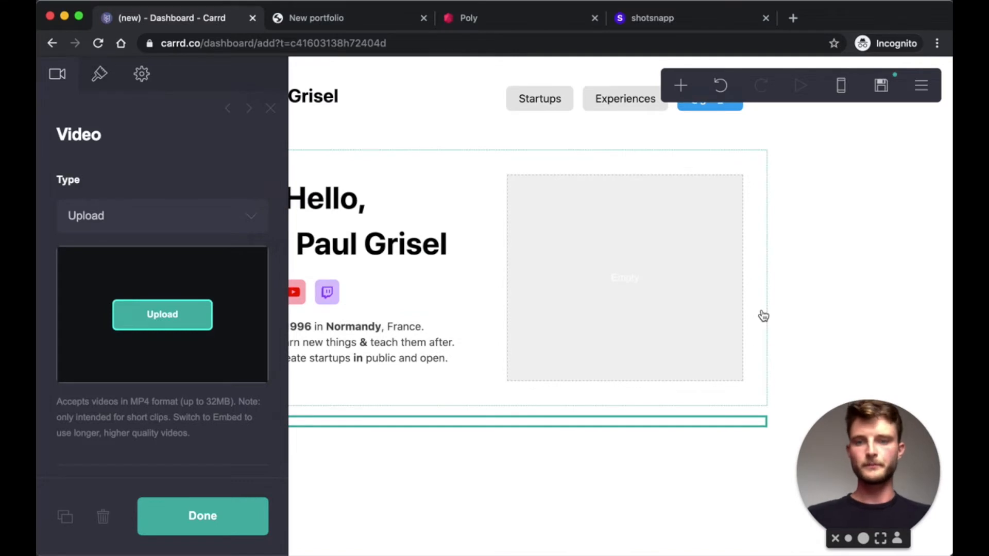
{"action": "scroll", "coordinate": [531, 438], "scroll_direction": "down", "scroll_amount": 3}
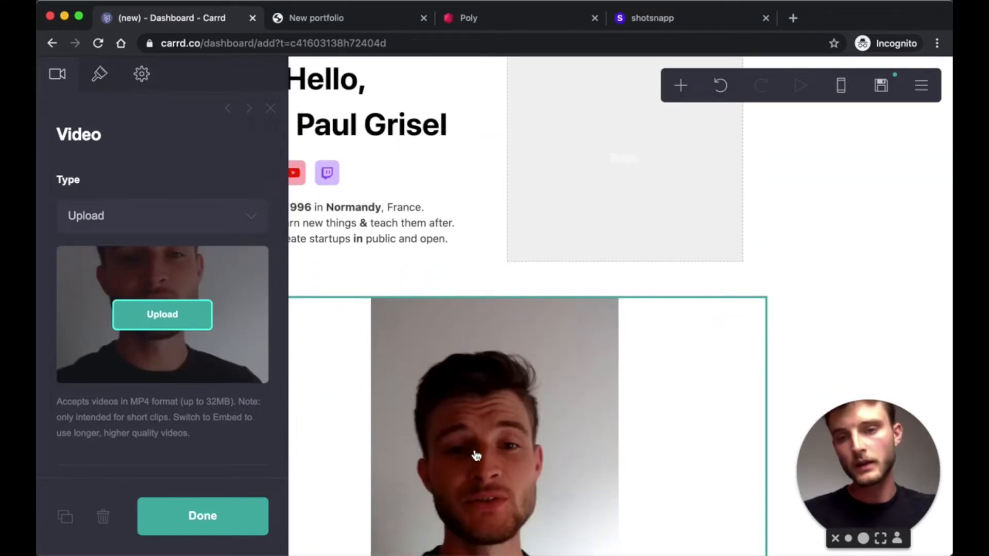
{"action": "left_click_drag", "start_coordinate": [474, 456], "coordinate": [592, 227]}
{"action": "scroll", "coordinate": [311, 183], "scroll_direction": "up", "scroll_amount": 1}
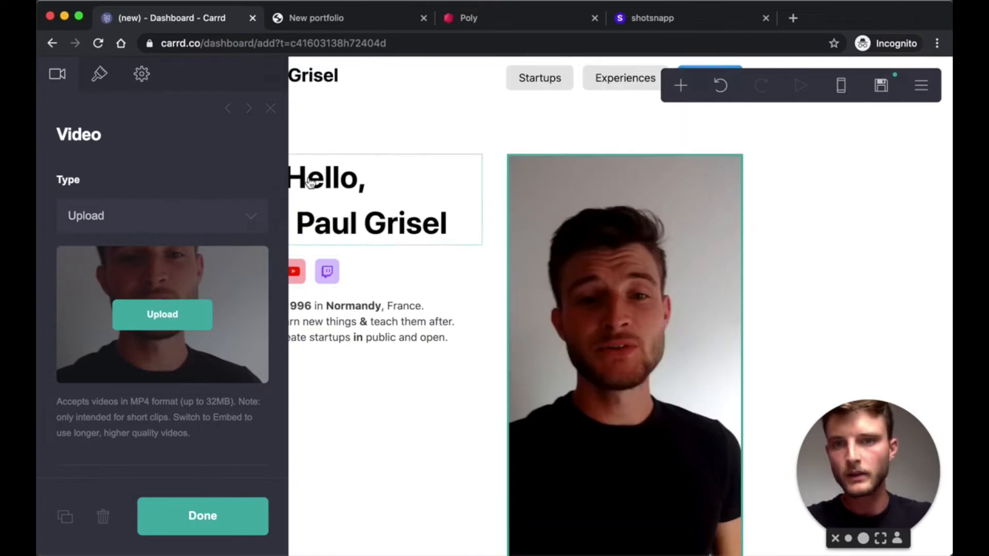
{"action": "left_click", "coordinate": [100, 76]}
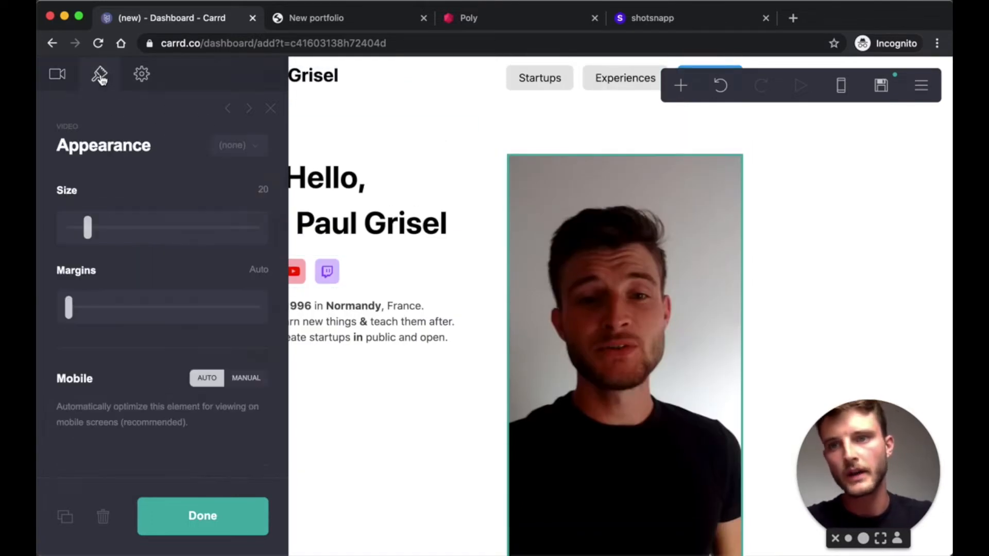
{"action": "left_click", "coordinate": [255, 190]}
{"action": "type", "text": "10"}
{"action": "key", "text": "Return"}
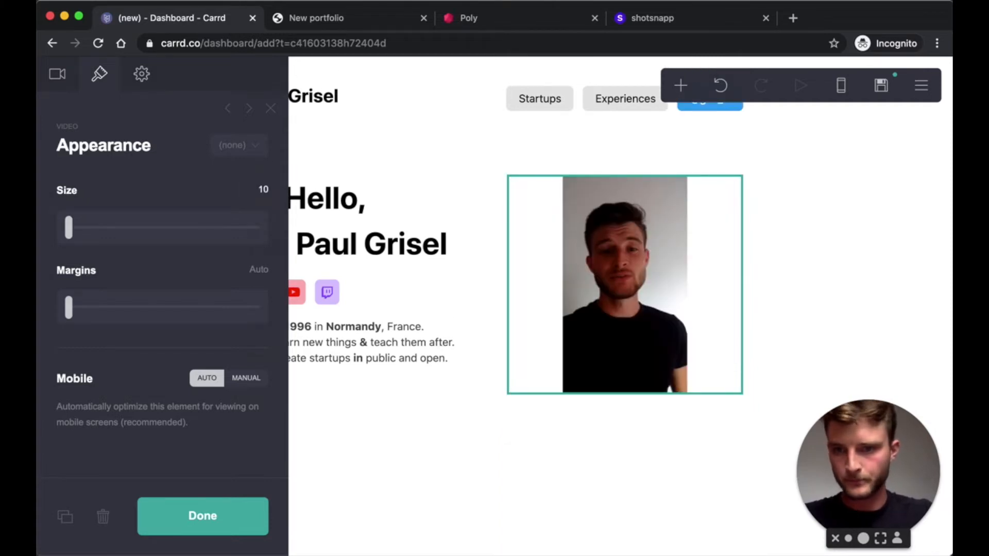
{"action": "left_click", "coordinate": [212, 517]}
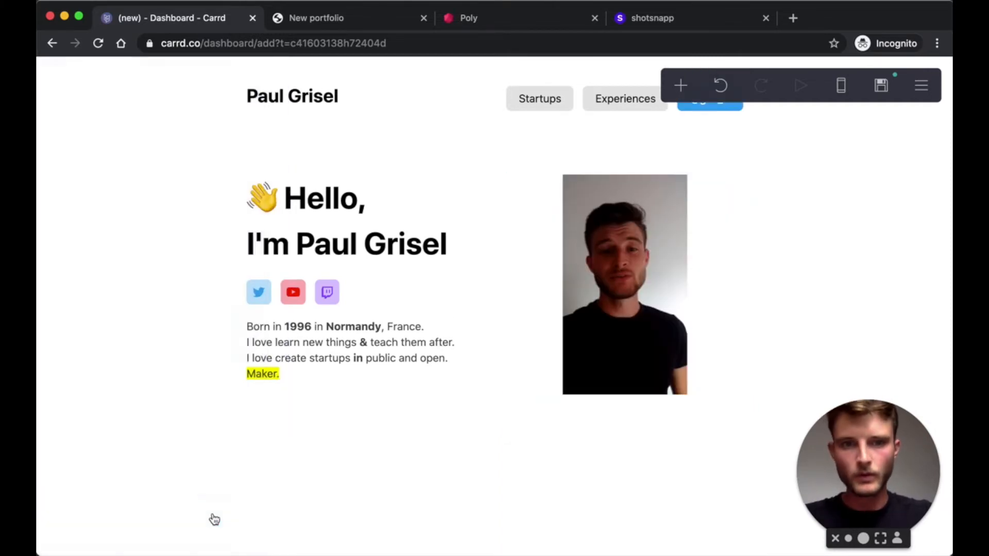
- Select the greeting-and-video container and show its Appearance settings (width 75, padding 2, gutters 2)
{"action": "left_click", "coordinate": [265, 411]}
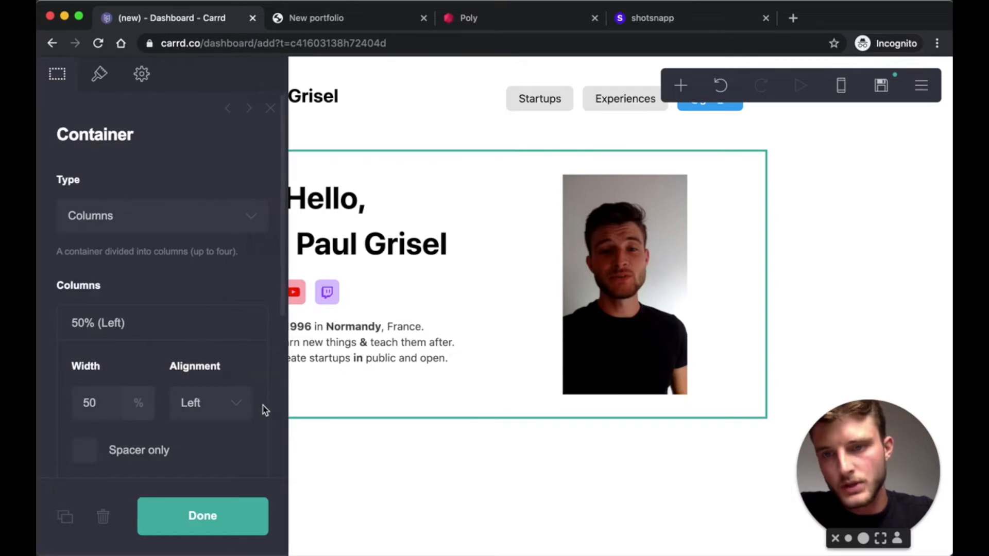
{"action": "left_click", "coordinate": [97, 84]}
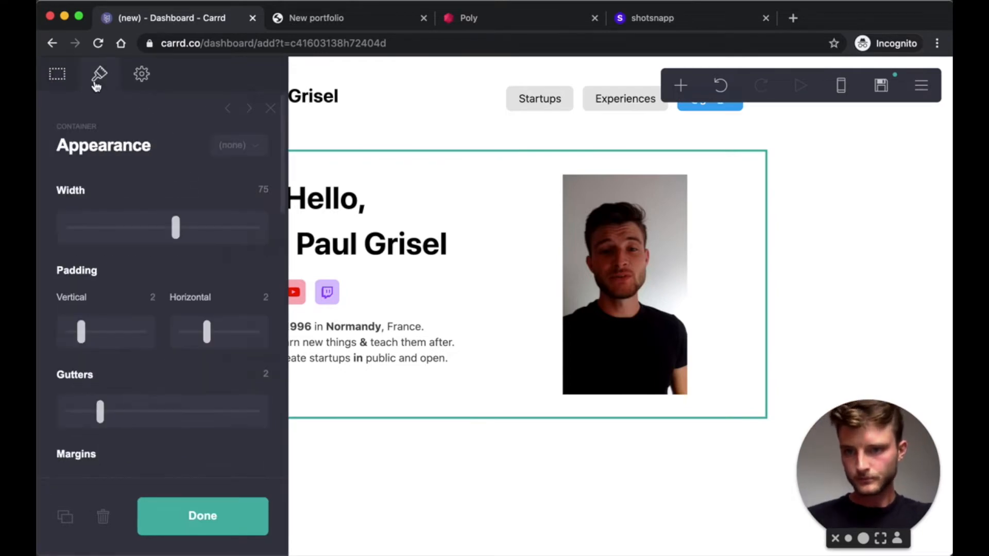
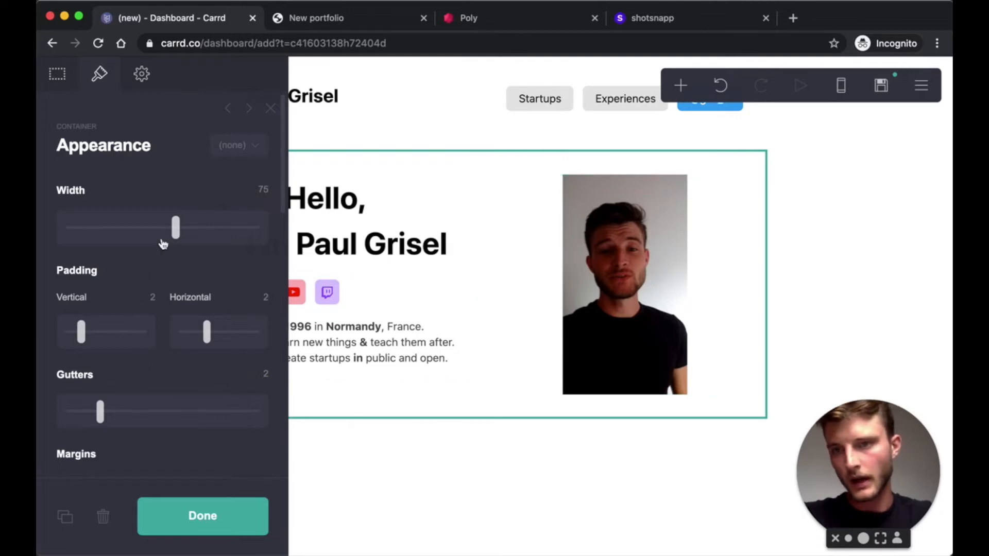
- Give the hero card a #00000035 drop shadow and corner rounding of about 0.375
{"action": "scroll", "coordinate": [162, 242], "scroll_direction": "down", "scroll_amount": 5}
{"action": "scroll", "coordinate": [163, 243], "scroll_direction": "down", "scroll_amount": 8}
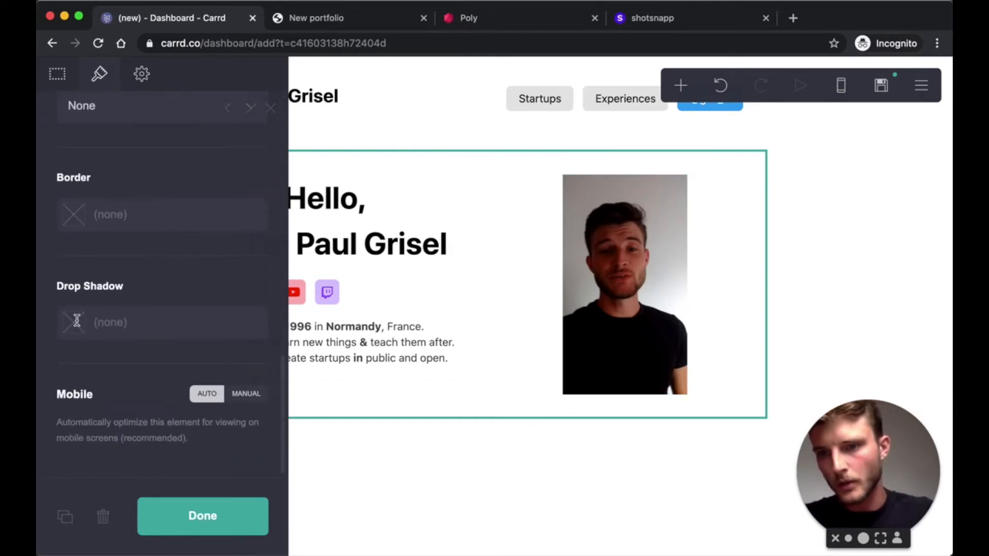
{"action": "left_click", "coordinate": [76, 321]}
{"action": "type", "text": "#00000035"}
{"action": "scroll", "coordinate": [118, 306], "scroll_direction": "down", "scroll_amount": 6}
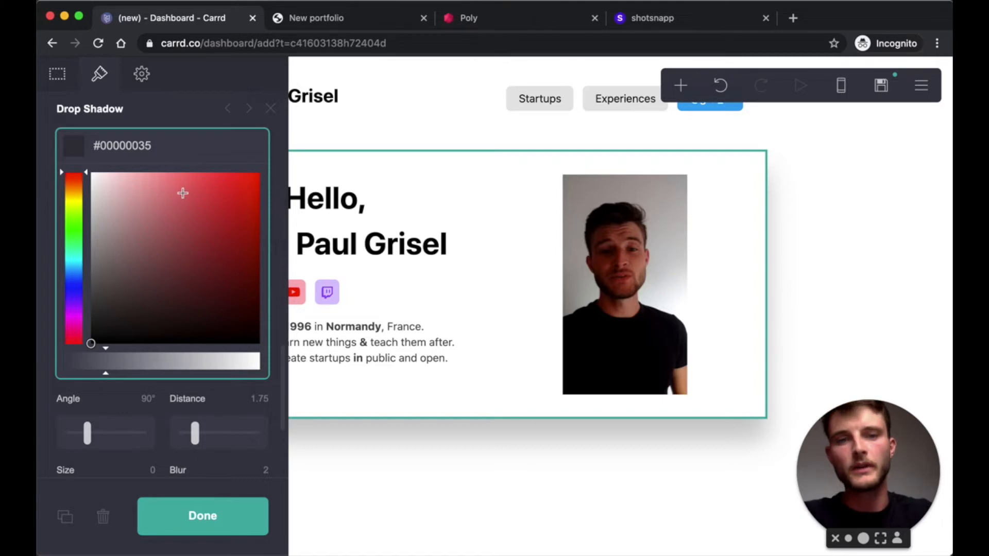
{"action": "left_click", "coordinate": [173, 119]}
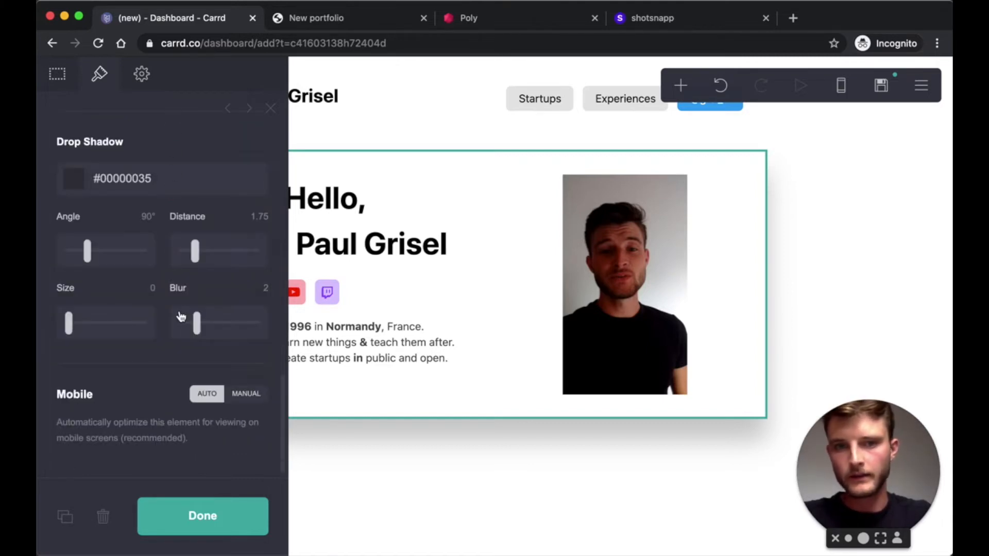
{"action": "scroll", "coordinate": [180, 316], "scroll_direction": "up", "scroll_amount": 8}
{"action": "scroll", "coordinate": [181, 311], "scroll_direction": "up", "scroll_amount": 10}
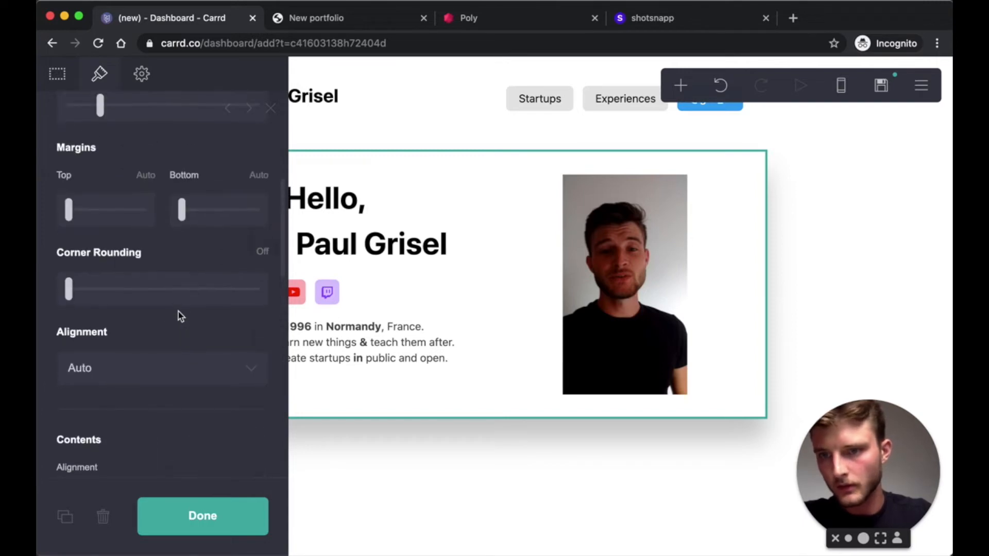
{"action": "left_click_drag", "start_coordinate": [68, 291], "coordinate": [92, 295]}
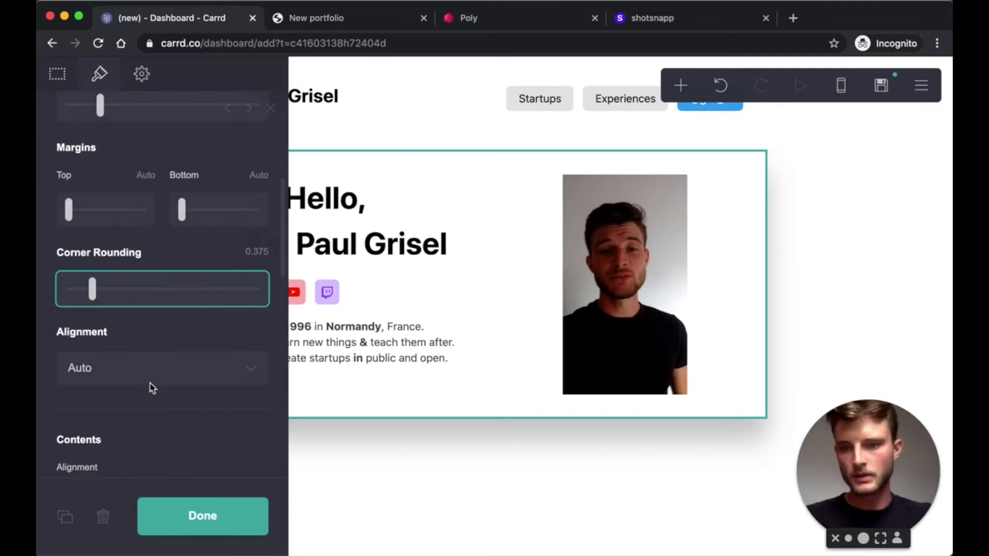
{"action": "left_click", "coordinate": [223, 518]}
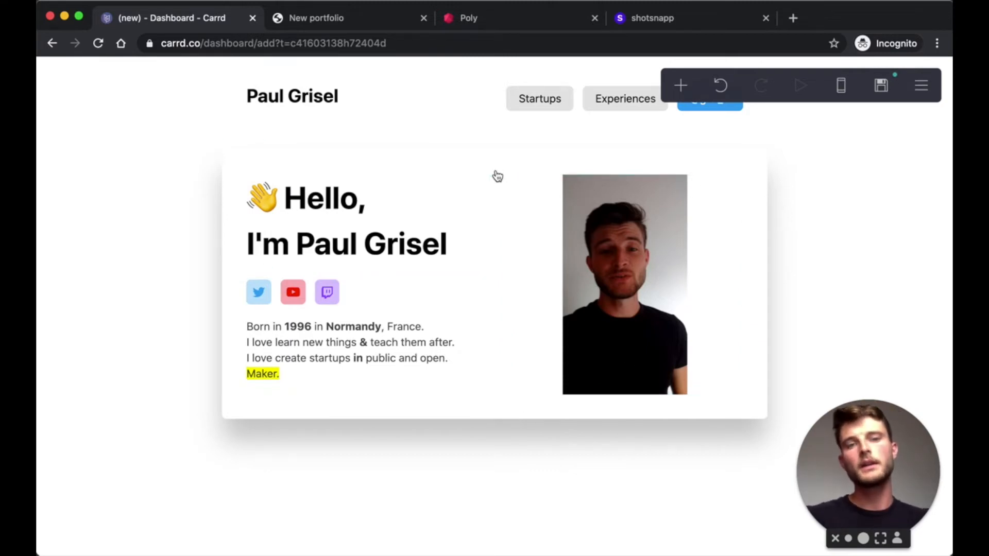
- Switch the hero card background to a gradient and make the first stop white
{"action": "left_click", "coordinate": [308, 27]}
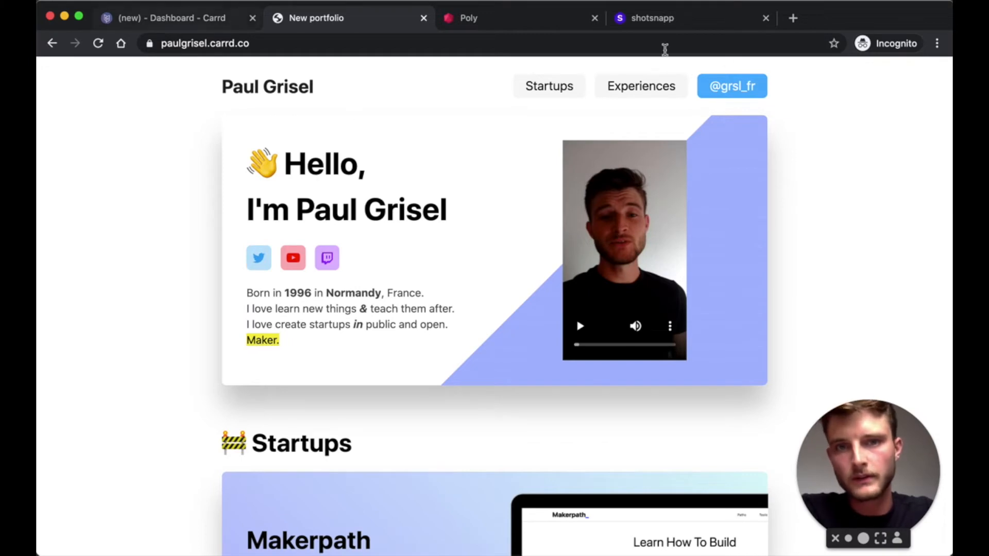
{"action": "left_click", "coordinate": [186, 20]}
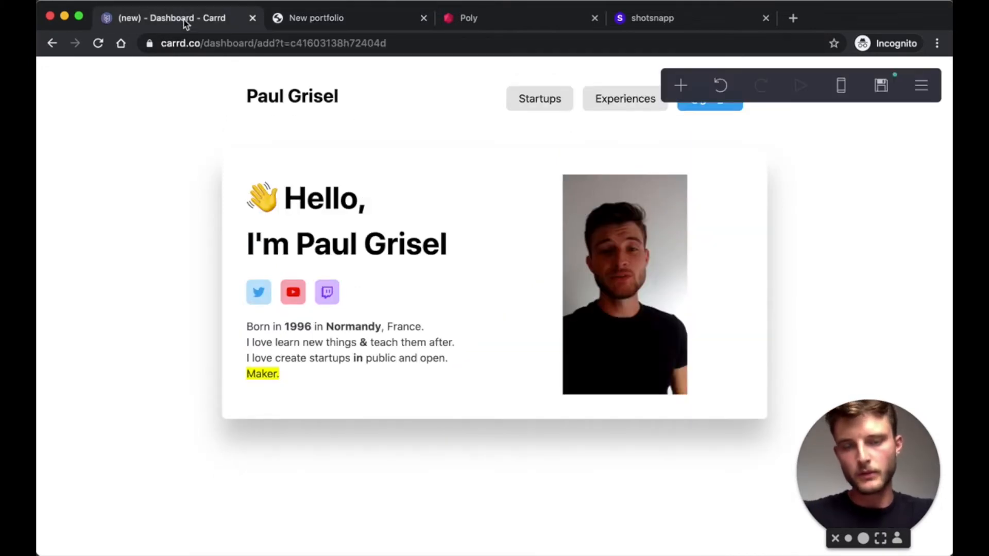
{"action": "left_click", "coordinate": [511, 173]}
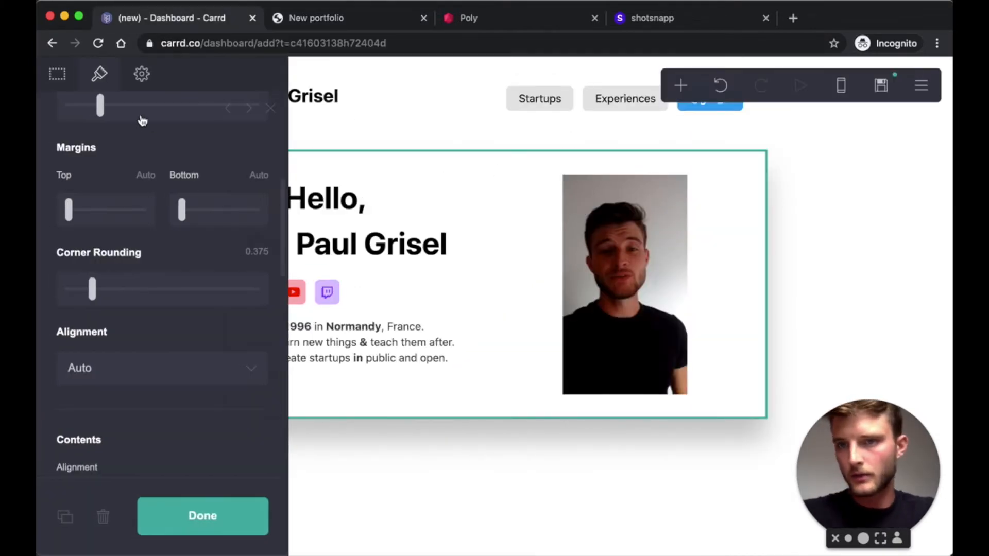
{"action": "scroll", "coordinate": [164, 266], "scroll_direction": "down", "scroll_amount": 6}
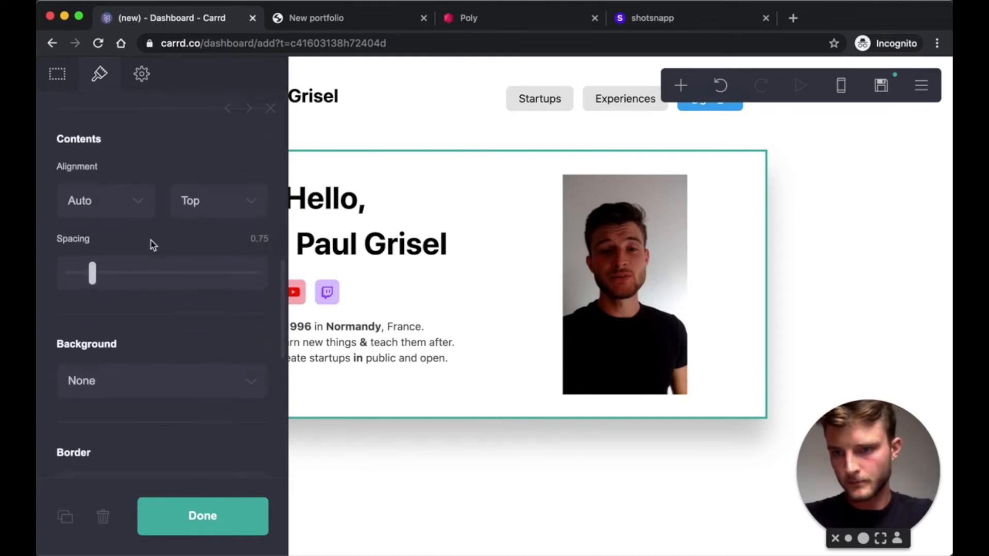
{"action": "left_click", "coordinate": [129, 384]}
{"action": "left_click", "coordinate": [104, 412]}
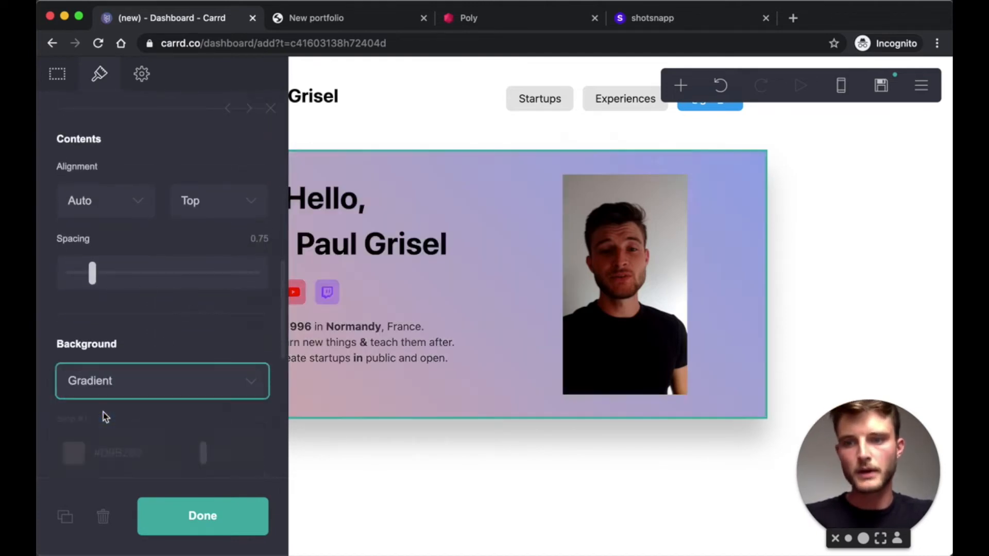
{"action": "scroll", "coordinate": [191, 294], "scroll_direction": "down", "scroll_amount": 5}
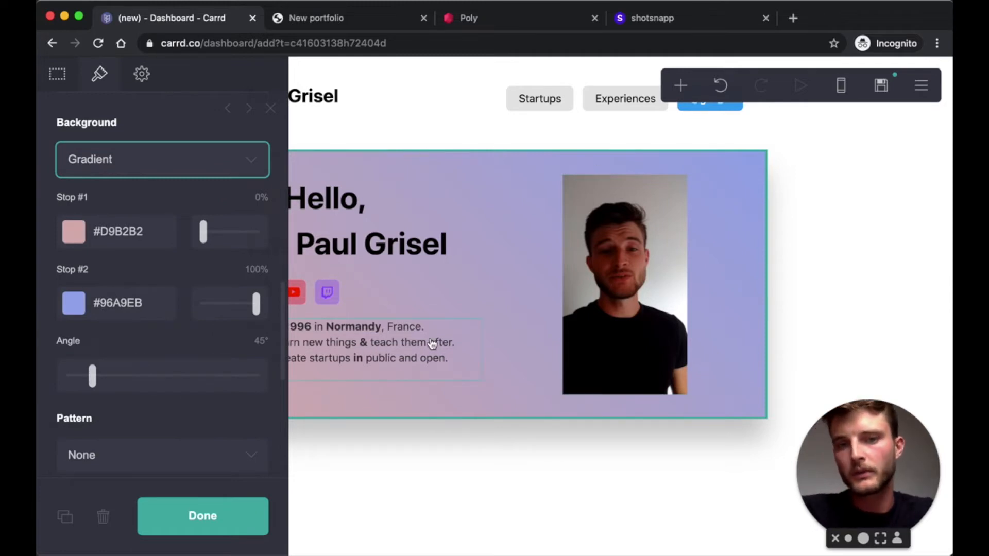
{"action": "left_click", "coordinate": [76, 240]}
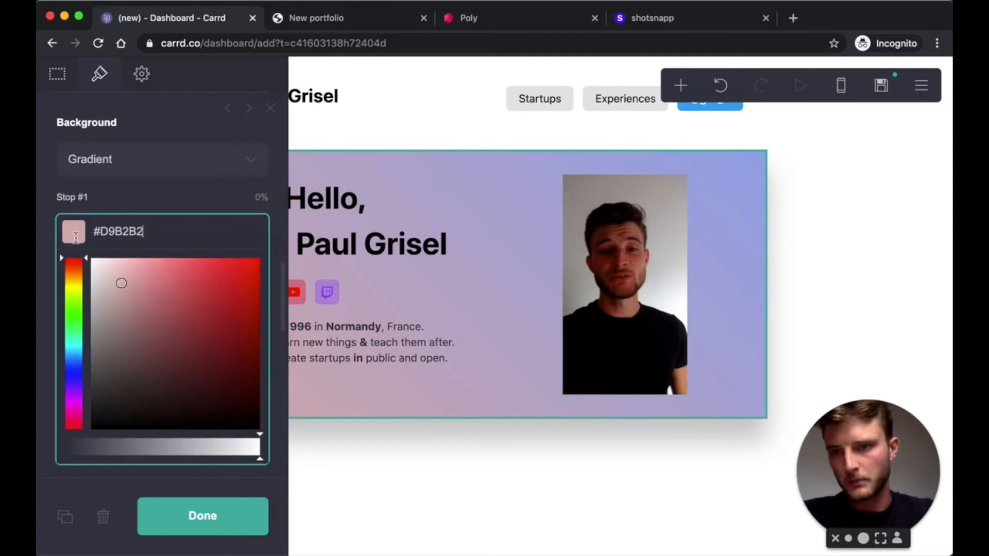
{"action": "left_click_drag", "start_coordinate": [148, 286], "coordinate": [60, 230]}
{"action": "left_click", "coordinate": [123, 207]}
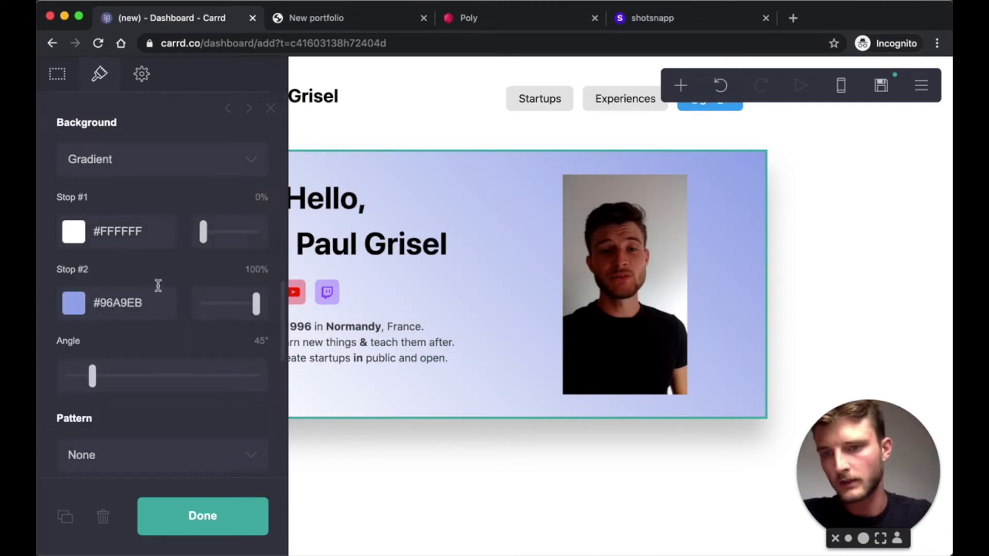
- Place both gradient stops at 60% for a hard edge
{"action": "left_click", "coordinate": [261, 198]}
{"action": "type", "text": "60"}
{"action": "key", "text": "Return"}
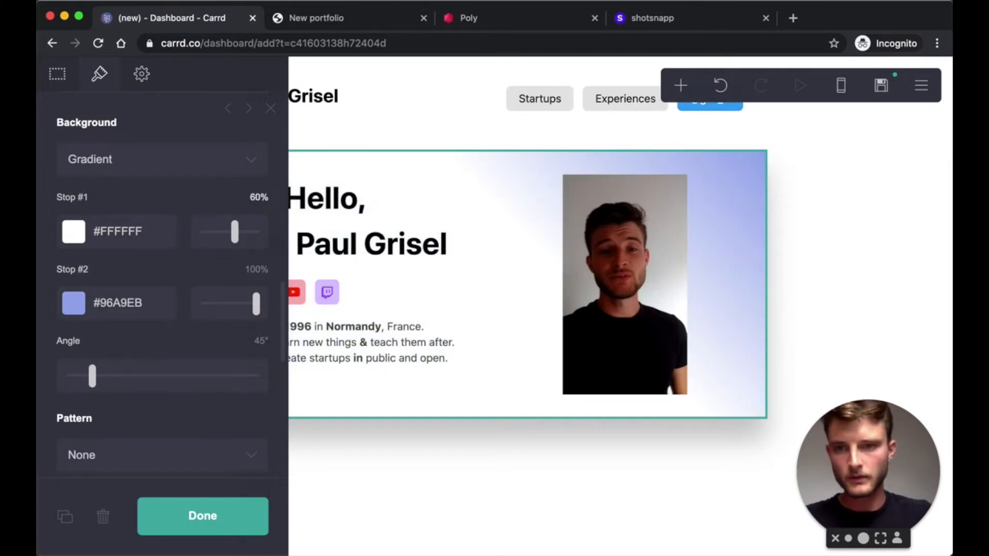
{"action": "left_click", "coordinate": [257, 268]}
{"action": "type", "text": "60"}
{"action": "key", "text": "Return"}
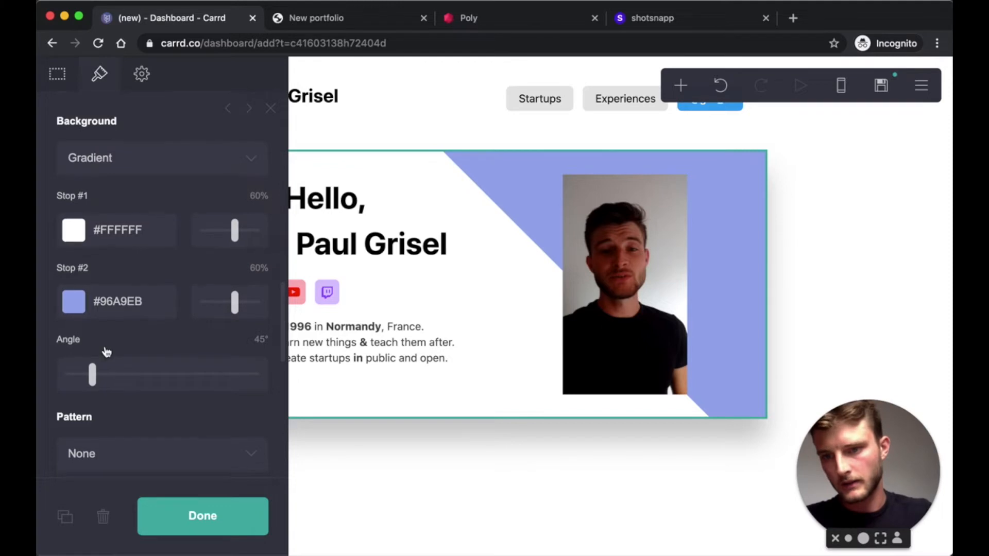
- Set the gradient angle to 135° so the purple band sits on the right
{"action": "scroll", "coordinate": [105, 351], "scroll_direction": "down", "scroll_amount": 2}
{"action": "left_click", "coordinate": [260, 306]}
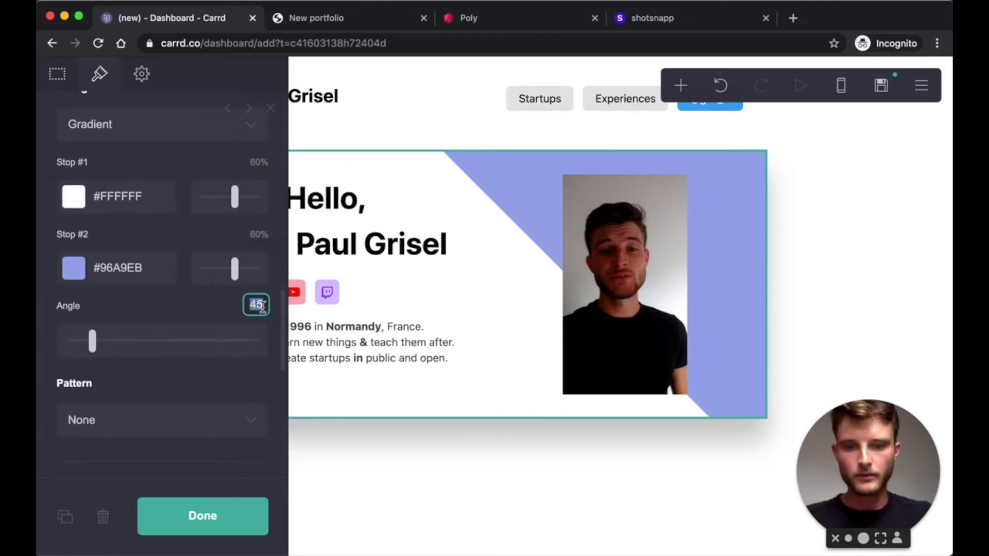
{"action": "type", "text": "135"}
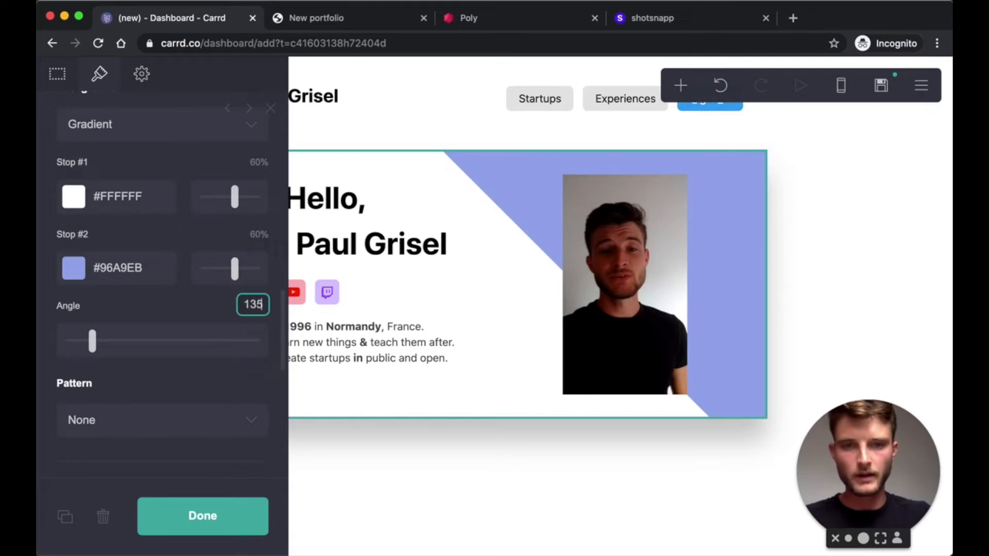
{"action": "key", "text": "Return"}
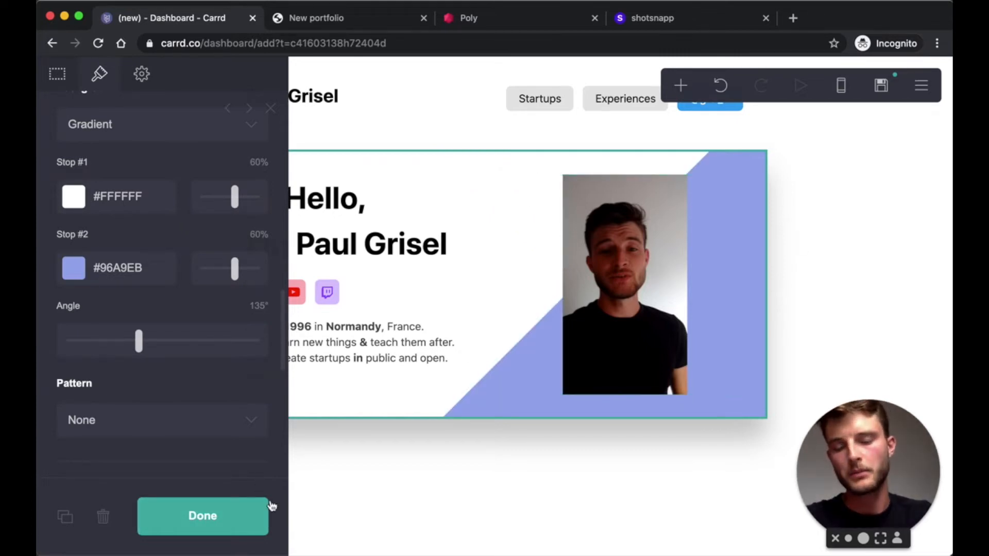
{"action": "left_click", "coordinate": [230, 527]}
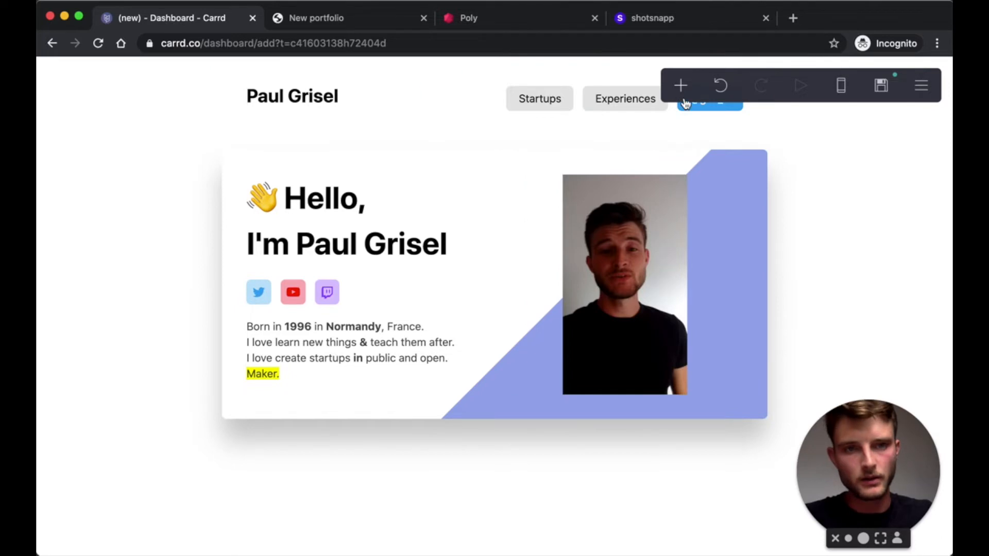
- Add a text element below the hero card reading '🚧 Startups'
{"action": "left_click", "coordinate": [681, 85]}
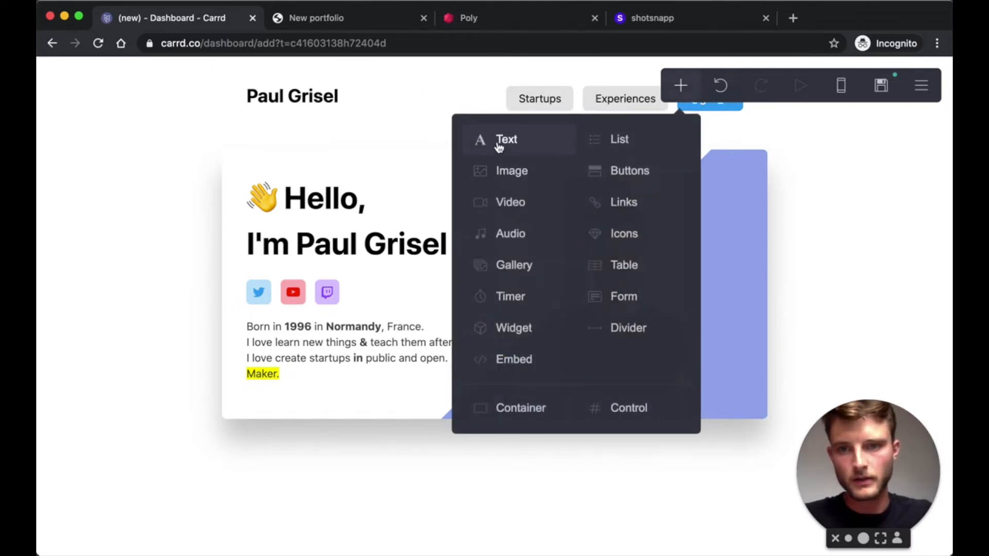
{"action": "left_click", "coordinate": [498, 147]}
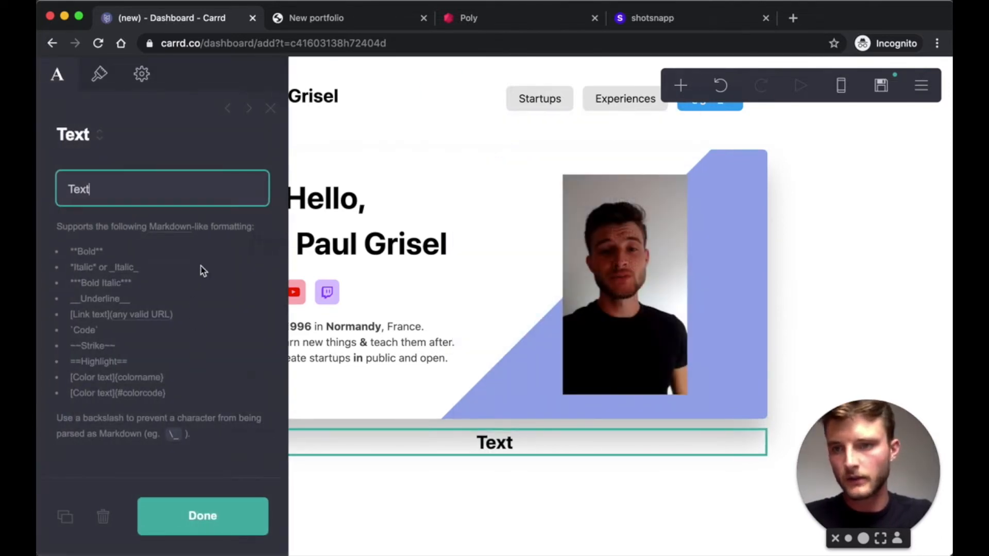
{"action": "right_click", "coordinate": [77, 193]}
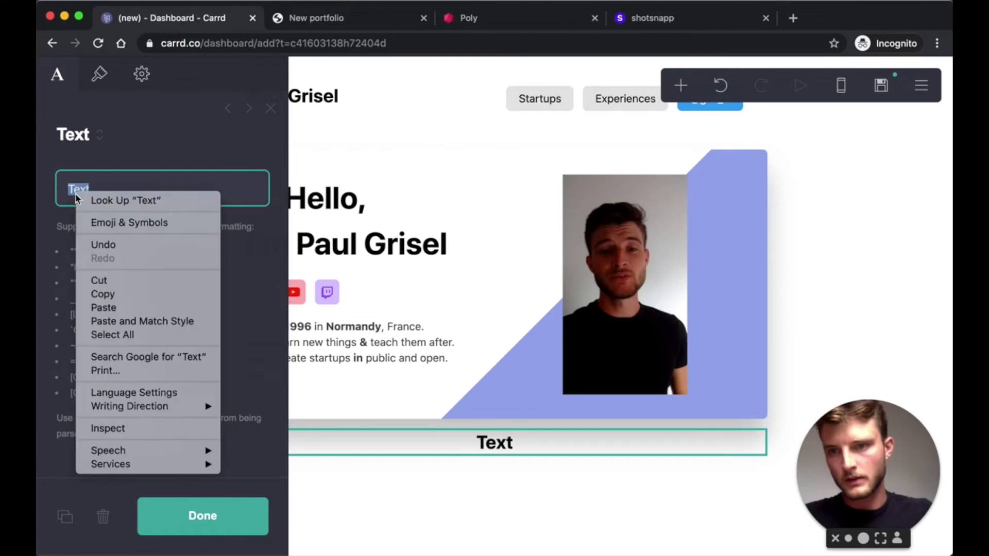
{"action": "left_click", "coordinate": [123, 221]}
{"action": "left_click", "coordinate": [118, 263]}
{"action": "type", "text": "S"}
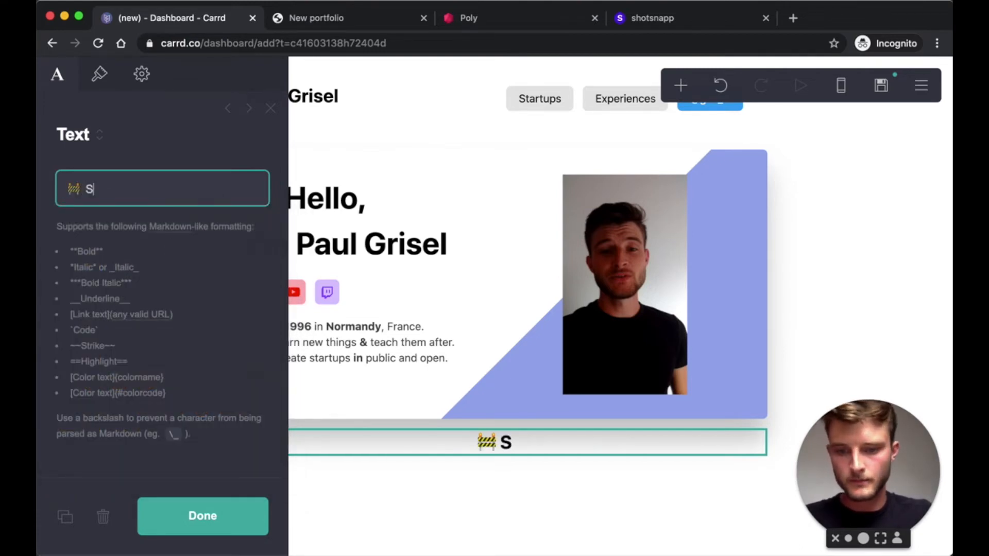
{"action": "type", "text": "tartups"}
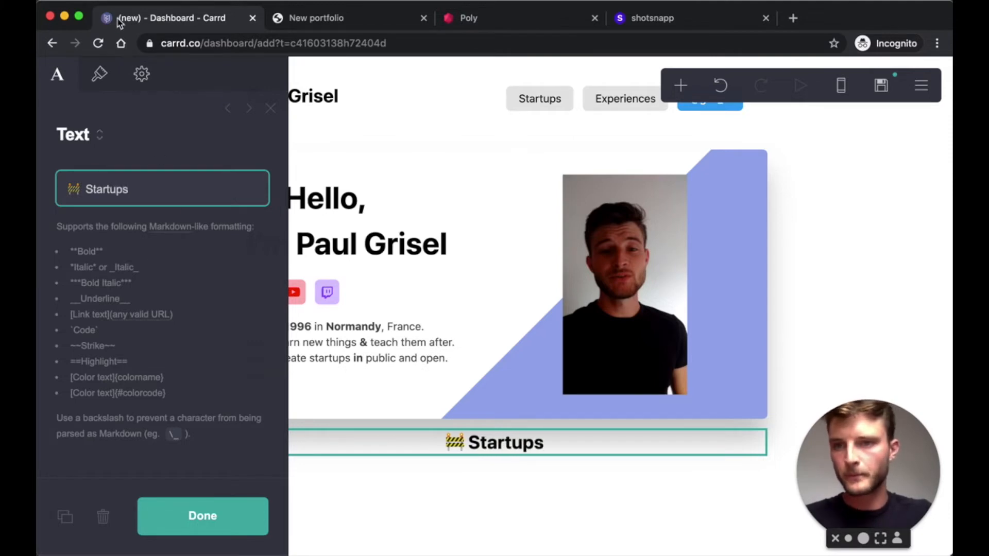
- Set the Startups heading's alignment to Left
{"action": "left_click", "coordinate": [100, 75]}
{"action": "scroll", "coordinate": [182, 313], "scroll_direction": "down", "scroll_amount": 5}
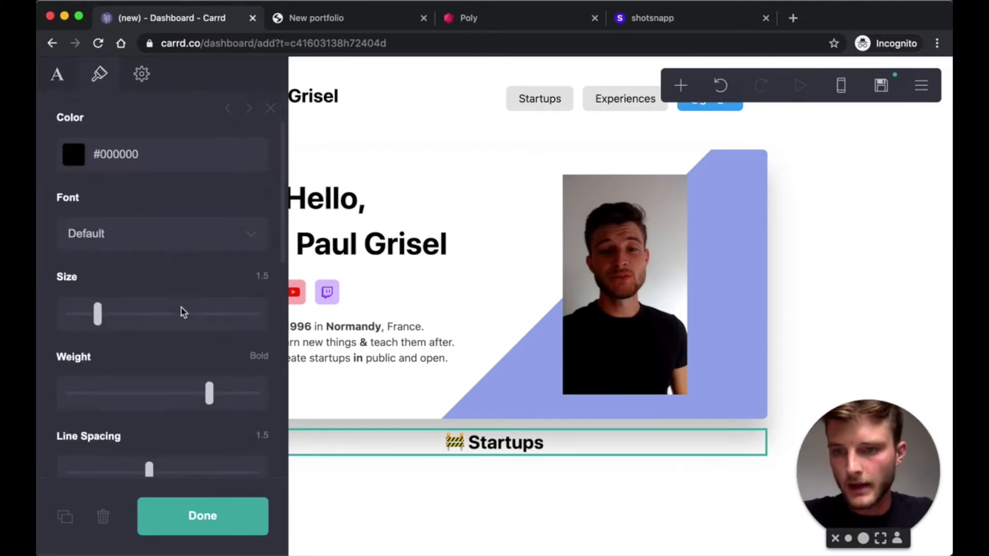
{"action": "scroll", "coordinate": [181, 326], "scroll_direction": "down", "scroll_amount": 5}
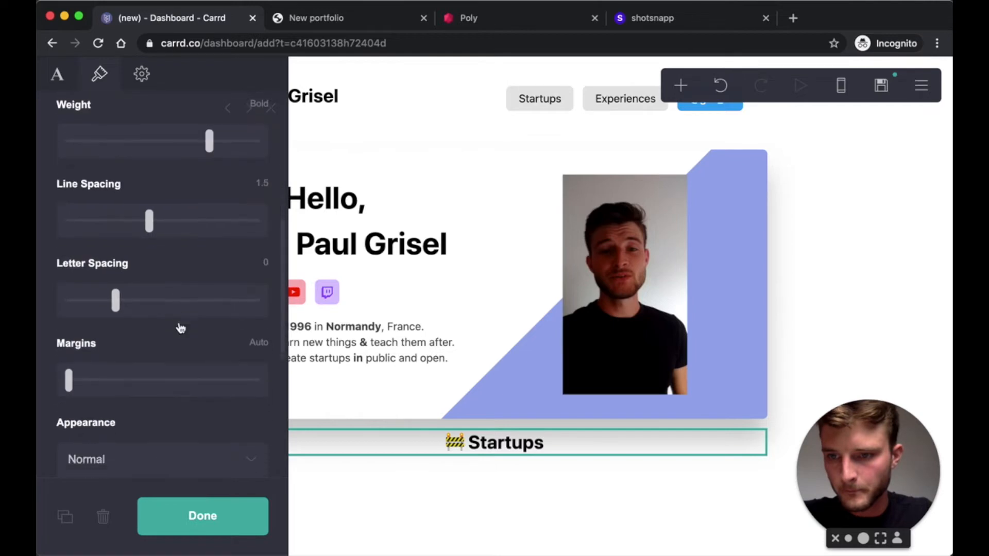
{"action": "left_click", "coordinate": [153, 399]}
{"action": "left_click", "coordinate": [137, 412]}
{"action": "left_click", "coordinate": [233, 502]}
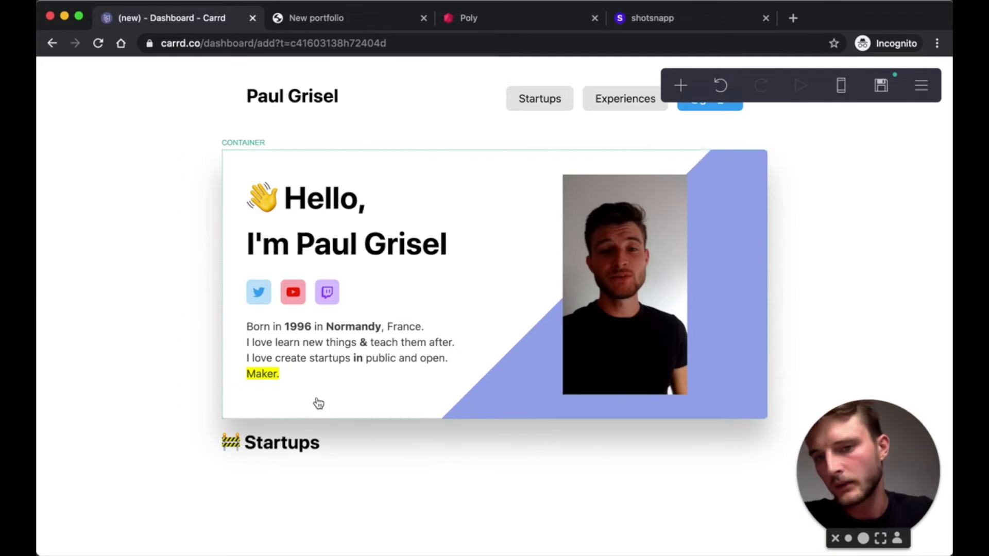
- Set the hero card's bottom margin to 3, then bring up the add-element list
{"action": "left_click", "coordinate": [331, 407]}
{"action": "scroll", "coordinate": [186, 227], "scroll_direction": "down", "scroll_amount": 3}
{"action": "scroll", "coordinate": [187, 229], "scroll_direction": "down", "scroll_amount": 5}
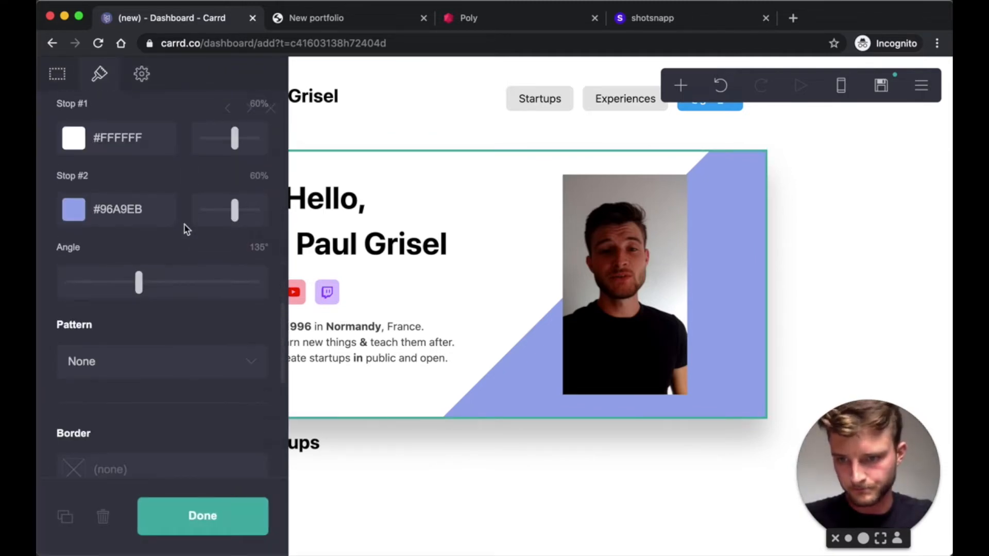
{"action": "scroll", "coordinate": [185, 226], "scroll_direction": "up", "scroll_amount": 5}
{"action": "scroll", "coordinate": [185, 233], "scroll_direction": "up", "scroll_amount": 5}
{"action": "scroll", "coordinate": [177, 353], "scroll_direction": "down", "scroll_amount": 3}
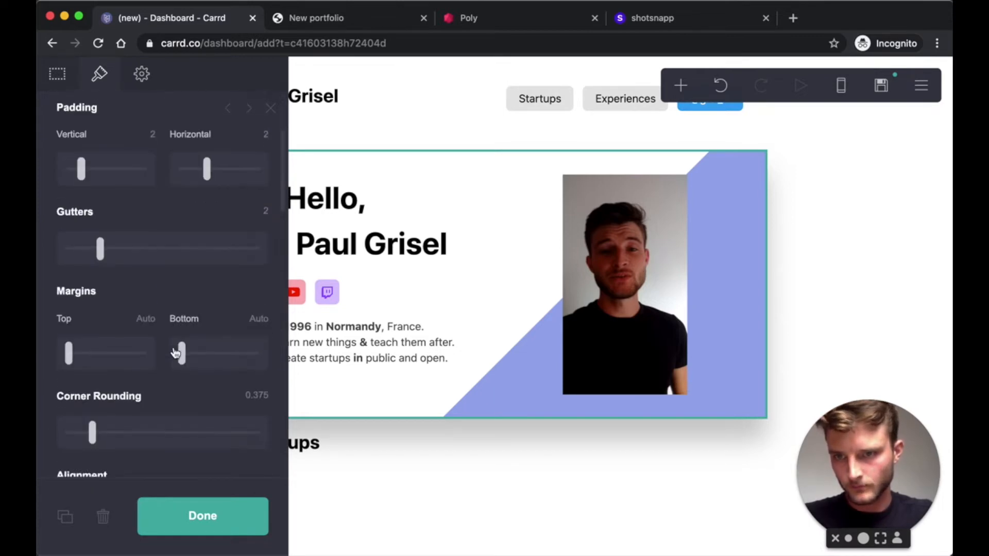
{"action": "left_click", "coordinate": [258, 247]}
{"action": "type", "text": "2"}
{"action": "key", "text": "Return"}
{"action": "left_click", "coordinate": [255, 247]}
{"action": "key", "text": "Return"}
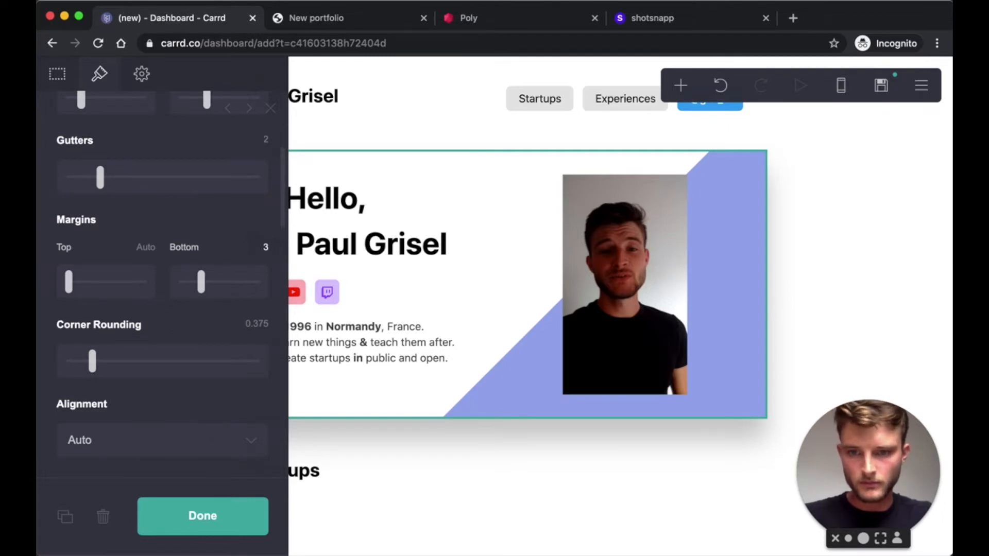
{"action": "left_click", "coordinate": [206, 517]}
{"action": "left_click", "coordinate": [680, 85]}
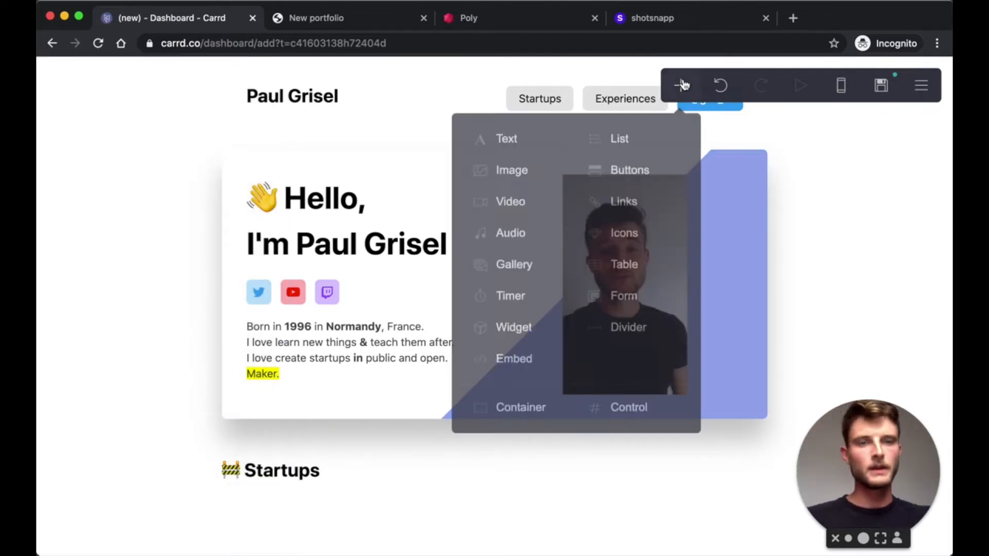
- Add a container and give its first gradient stop a vivid translucent blue
{"action": "left_click", "coordinate": [500, 410]}
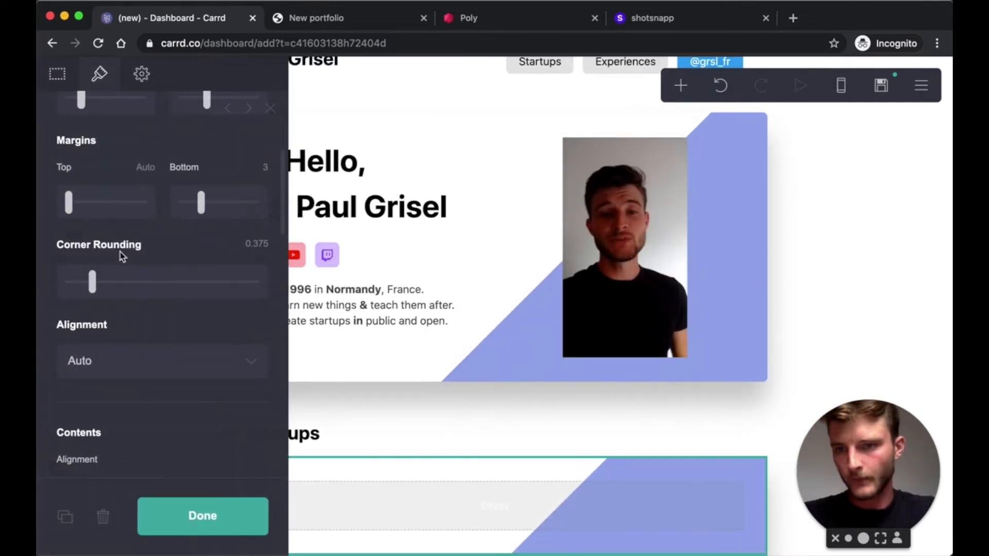
{"action": "scroll", "coordinate": [122, 256], "scroll_direction": "up", "scroll_amount": 3}
{"action": "scroll", "coordinate": [143, 242], "scroll_direction": "up", "scroll_amount": 2}
{"action": "scroll", "coordinate": [170, 237], "scroll_direction": "down", "scroll_amount": 8}
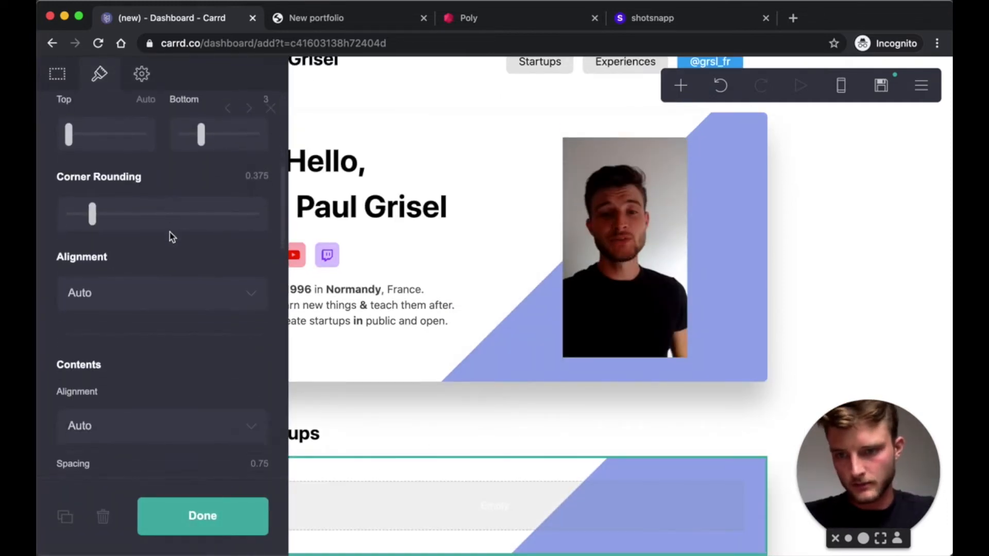
{"action": "scroll", "coordinate": [172, 237], "scroll_direction": "up", "scroll_amount": 8}
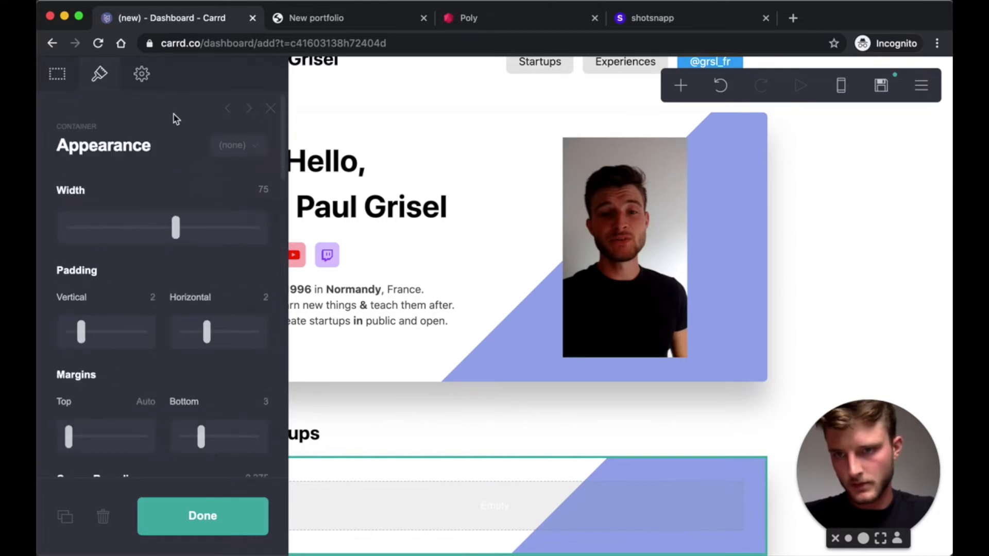
{"action": "scroll", "coordinate": [170, 227], "scroll_direction": "down", "scroll_amount": 8}
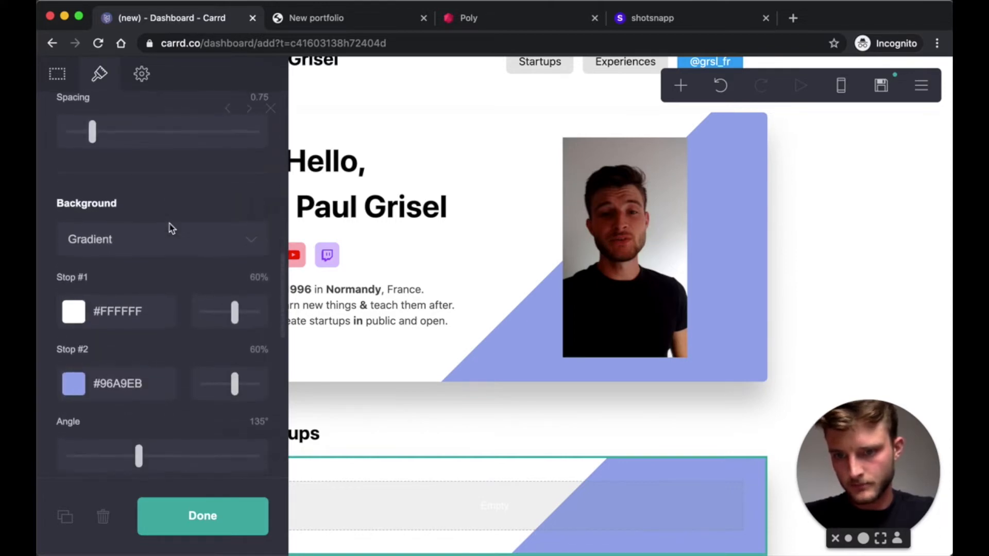
{"action": "scroll", "coordinate": [171, 228], "scroll_direction": "down", "scroll_amount": 1}
{"action": "left_click", "coordinate": [79, 284]}
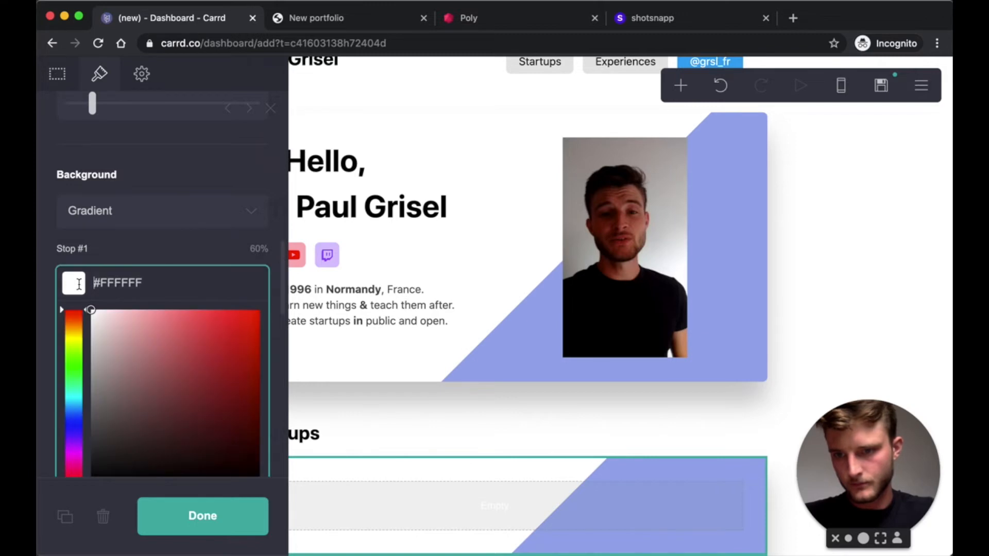
{"action": "left_click", "coordinate": [71, 422]}
{"action": "left_click_drag", "start_coordinate": [194, 348], "coordinate": [234, 290]}
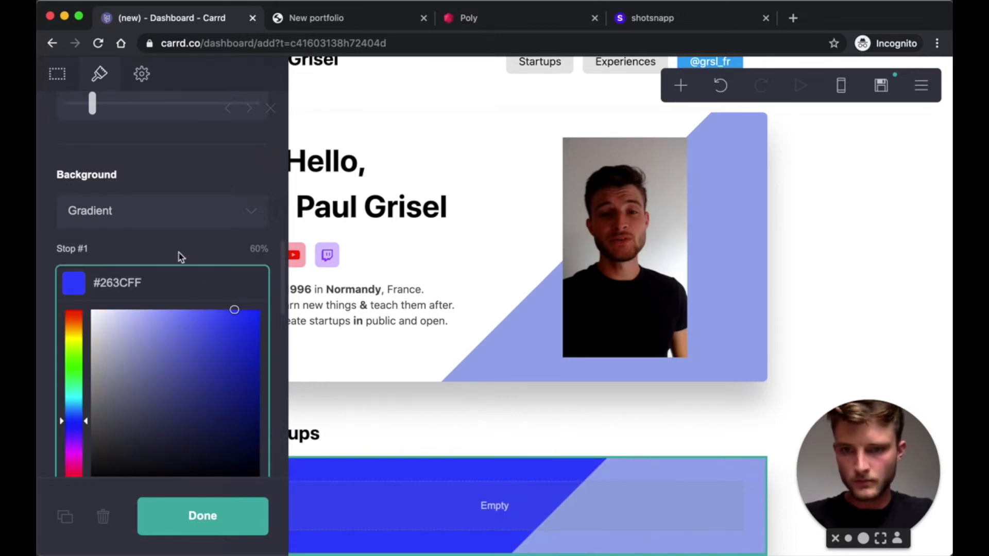
{"action": "type", "text": "35"}
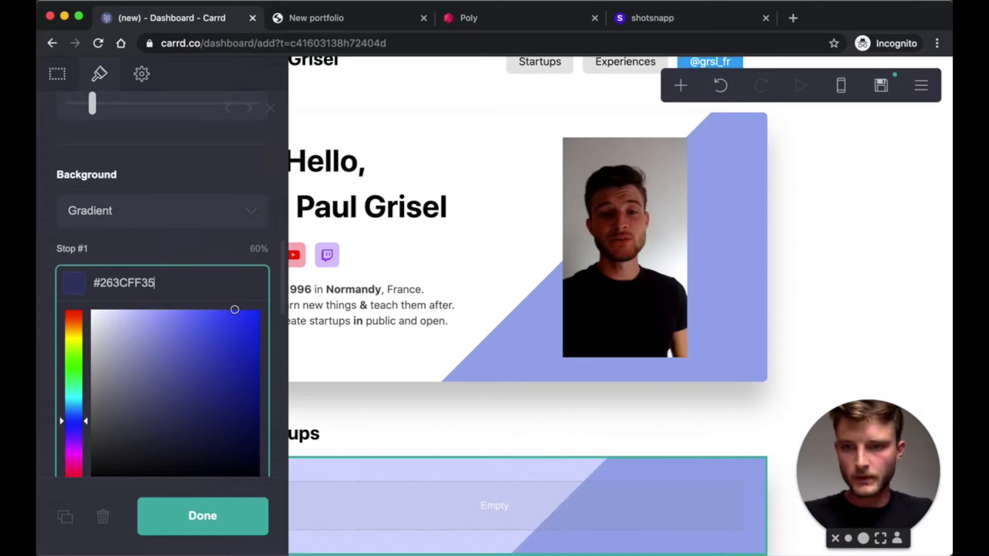
{"action": "left_click", "coordinate": [163, 250]}
- Make the second gradient stop a bright translucent blue
{"action": "scroll", "coordinate": [155, 279], "scroll_direction": "down", "scroll_amount": 3}
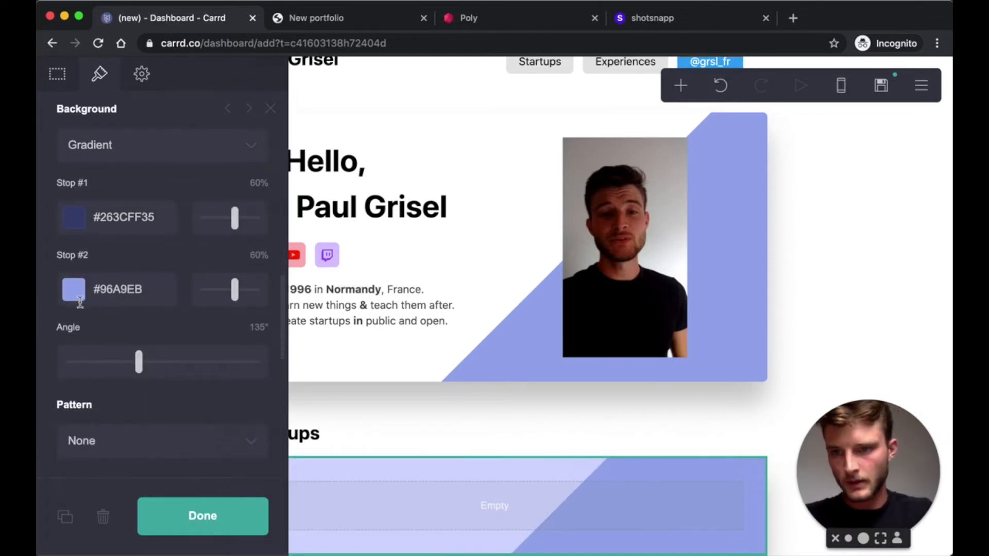
{"action": "left_click", "coordinate": [83, 289]}
{"action": "left_click_drag", "start_coordinate": [108, 326], "coordinate": [236, 288]}
{"action": "type", "text": "35"}
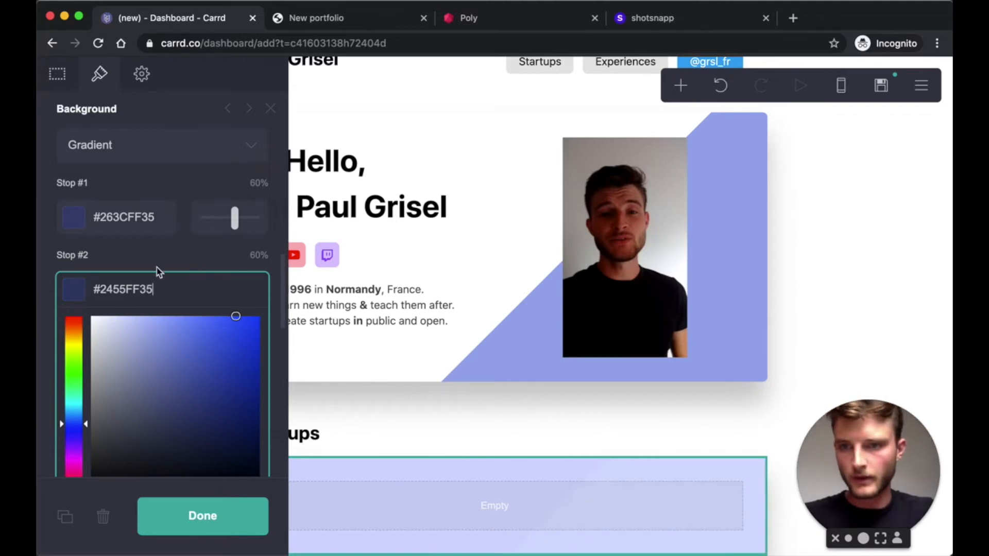
{"action": "left_click", "coordinate": [153, 266]}
- Position the stops at 0% and 100% and set the gradient angle to 45°
{"action": "left_click", "coordinate": [258, 183]}
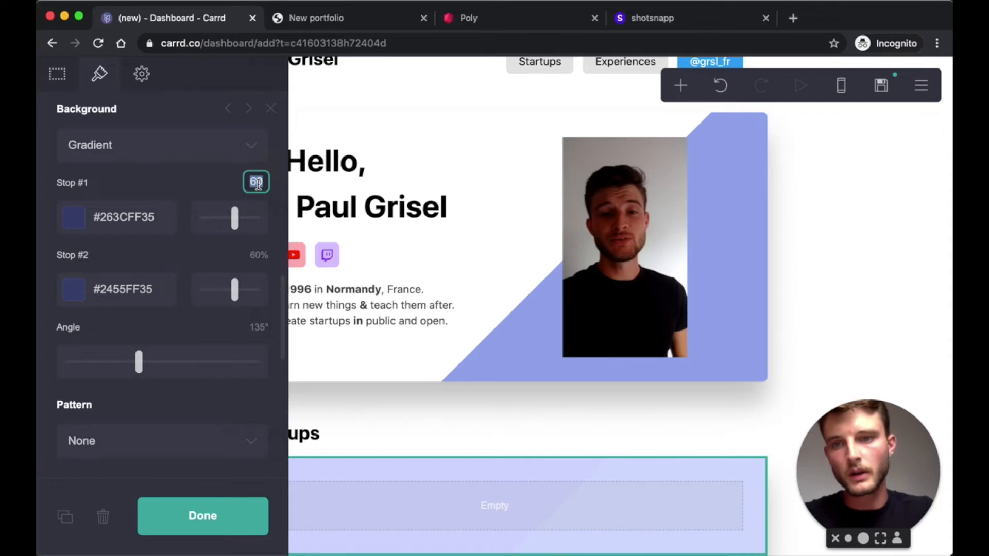
{"action": "type", "text": "0"}
{"action": "left_click", "coordinate": [254, 255]}
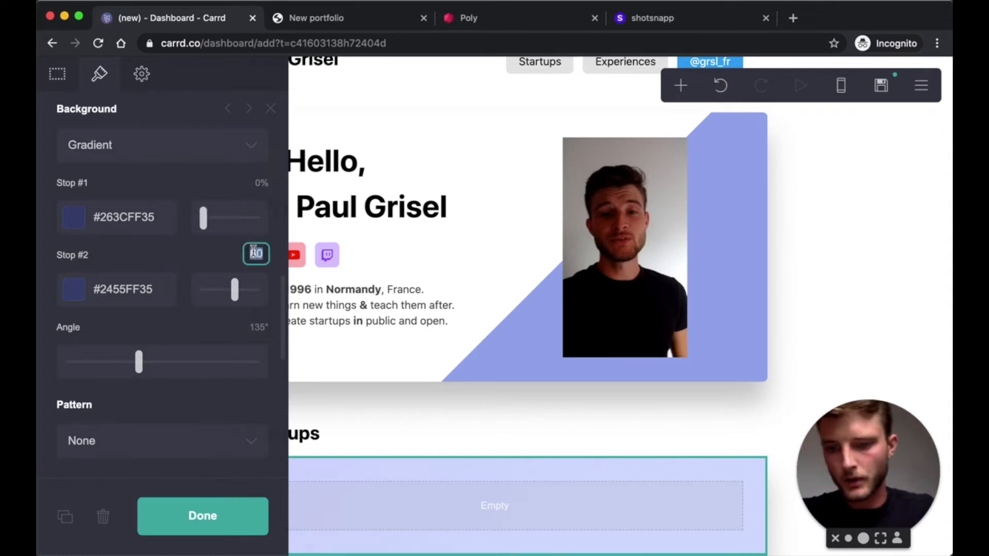
{"action": "type", "text": "100"}
{"action": "key", "text": "Return"}
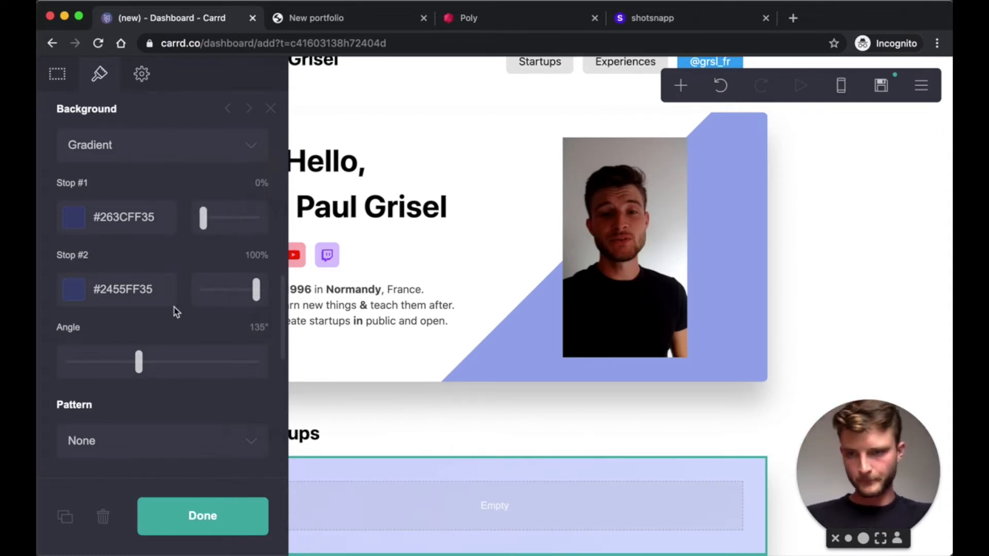
{"action": "left_click", "coordinate": [253, 327]}
{"action": "type", "text": "45"}
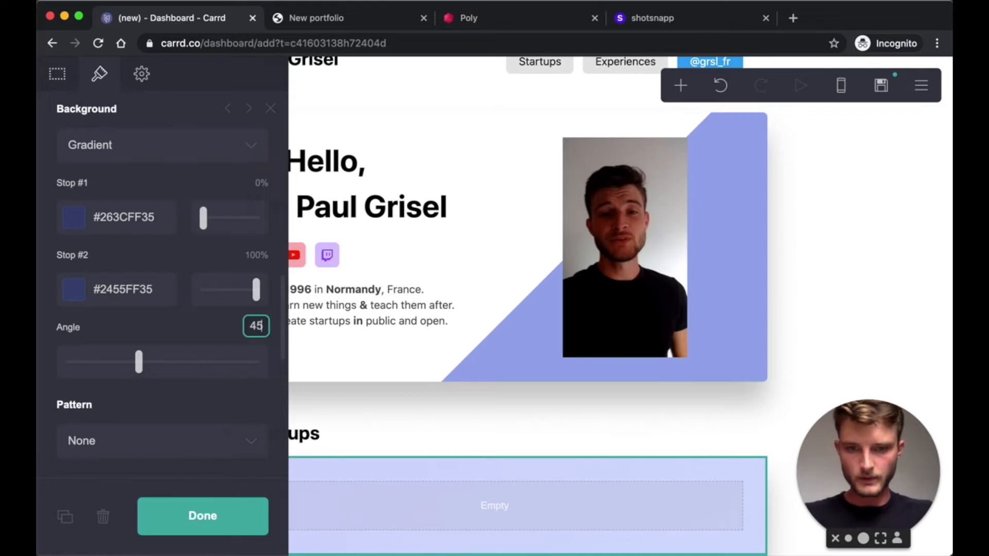
{"action": "key", "text": "Return"}
{"action": "left_click", "coordinate": [288, 523]}
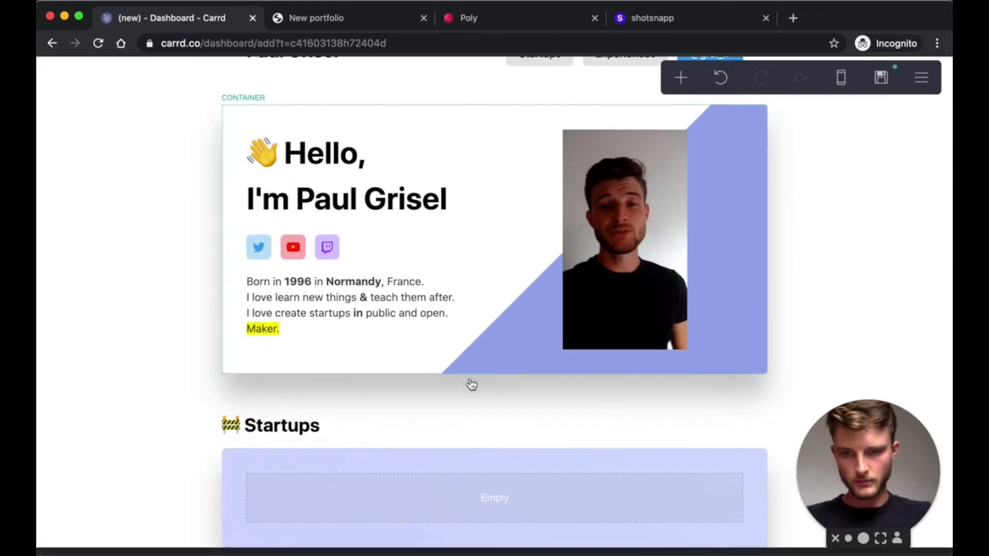
- Refine the stop colours to #001AFF50 and #2455FF50 with 50 transparency
{"action": "left_click", "coordinate": [392, 469]}
{"action": "left_click", "coordinate": [104, 217]}
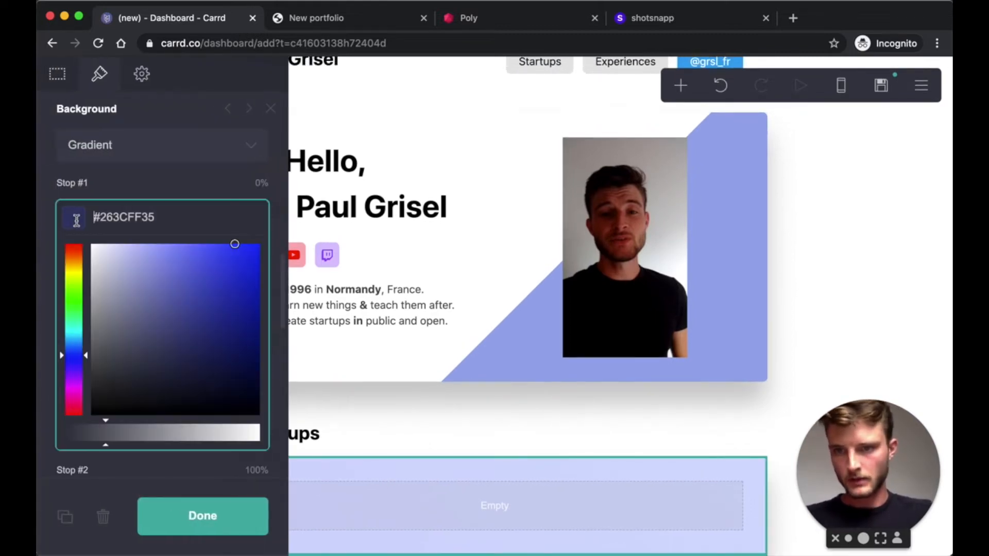
{"action": "left_click_drag", "start_coordinate": [235, 246], "coordinate": [307, 227]}
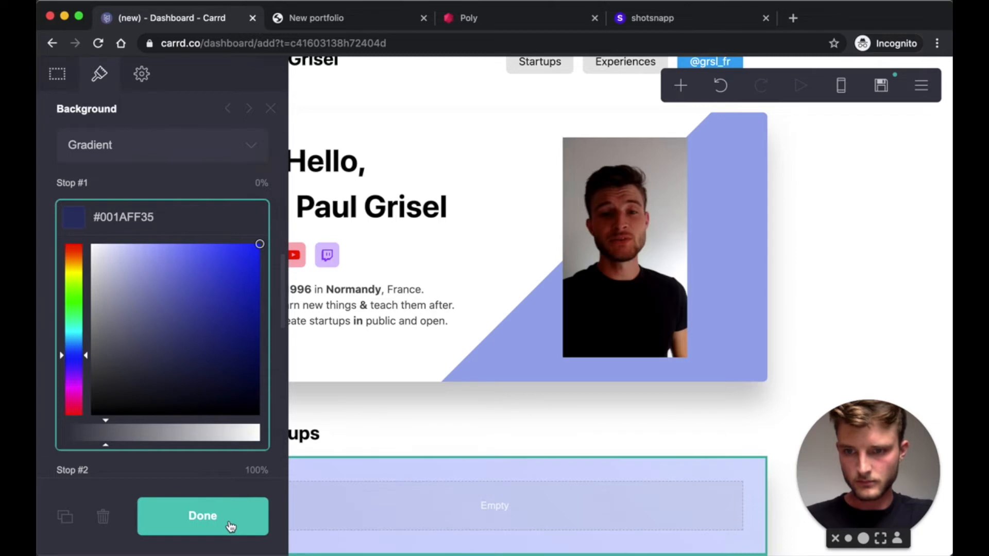
{"action": "key", "text": "BackSpace"}
{"action": "key", "text": "BackSpace"}
{"action": "type", "text": "5"}
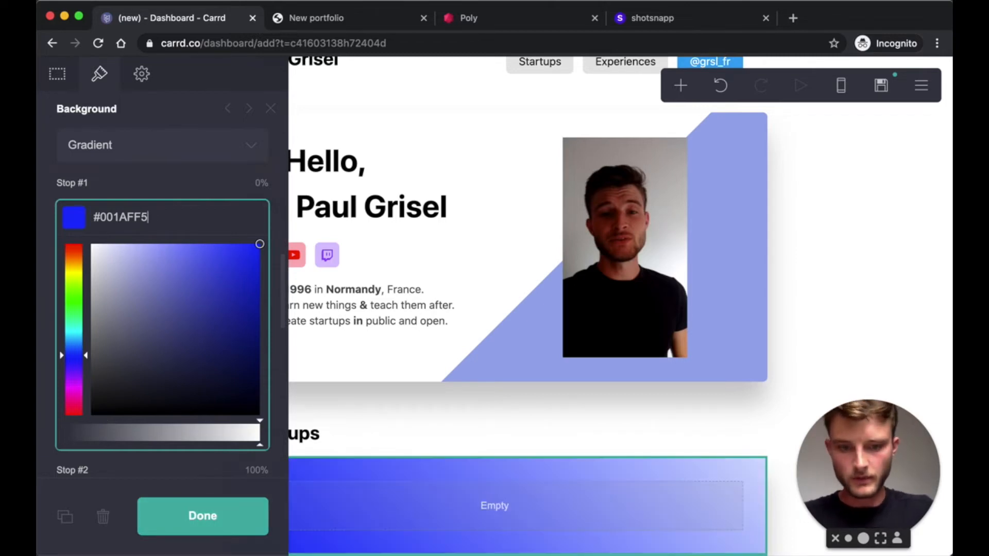
{"action": "type", "text": "0"}
{"action": "left_click", "coordinate": [218, 170]}
{"action": "left_click", "coordinate": [154, 290]}
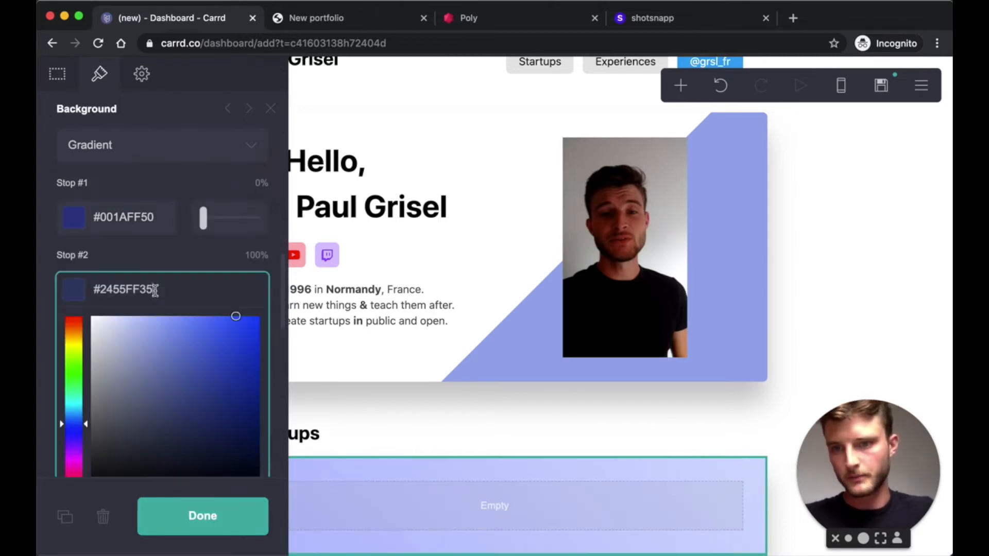
{"action": "key", "text": "BackSpace"}
{"action": "key", "text": "BackSpace"}
{"action": "type", "text": "50"}
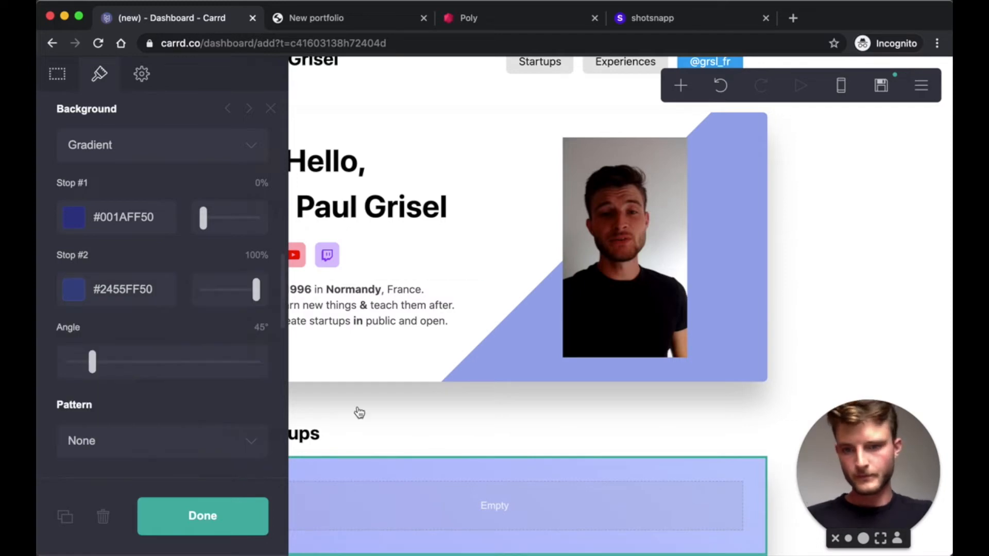
{"action": "left_click", "coordinate": [221, 525]}
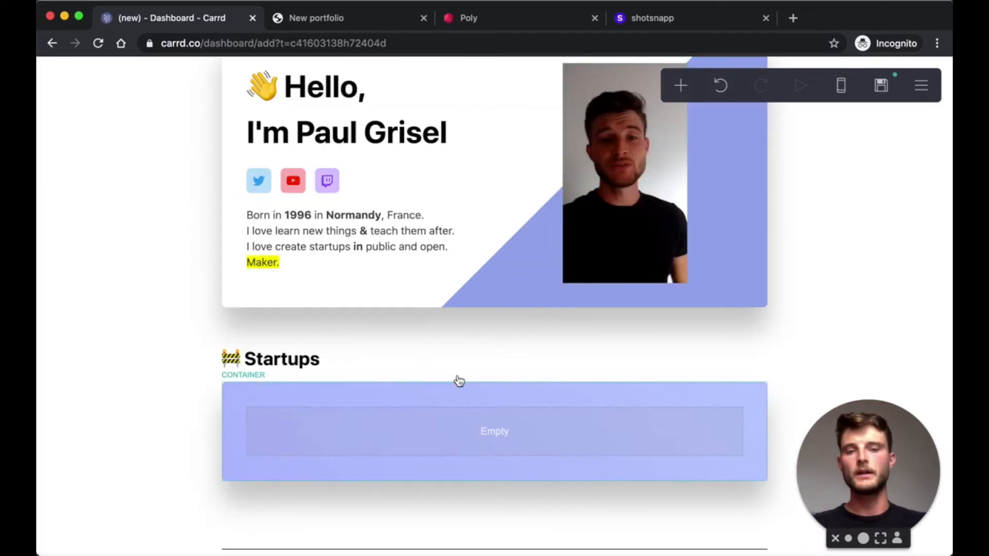
- Turn the Startups container into columns with the left column left-aligned
{"action": "left_click", "coordinate": [517, 404]}
{"action": "left_click", "coordinate": [56, 75]}
{"action": "left_click", "coordinate": [137, 216]}
{"action": "left_click", "coordinate": [116, 229]}
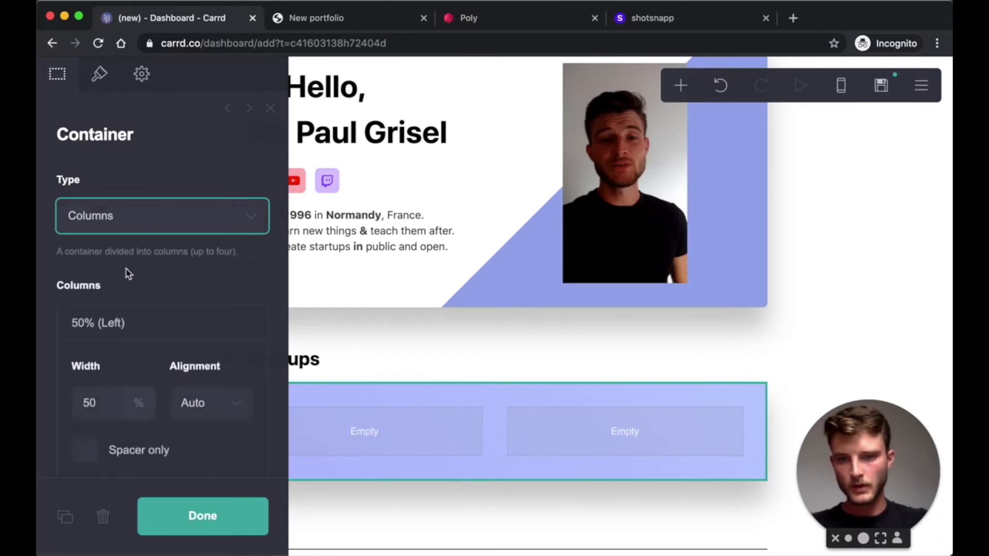
{"action": "scroll", "coordinate": [170, 320], "scroll_direction": "down", "scroll_amount": 3}
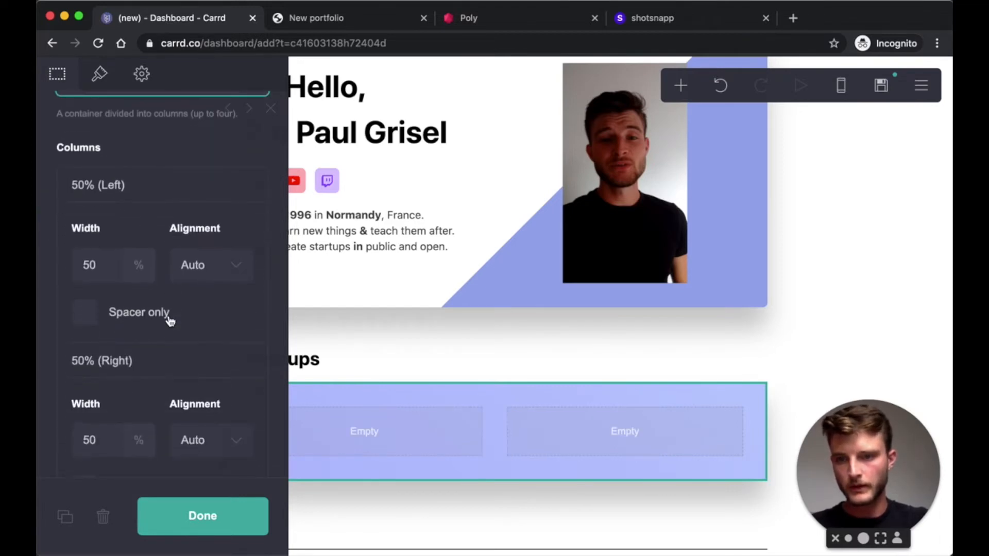
{"action": "left_click", "coordinate": [231, 268]}
{"action": "left_click", "coordinate": [216, 282]}
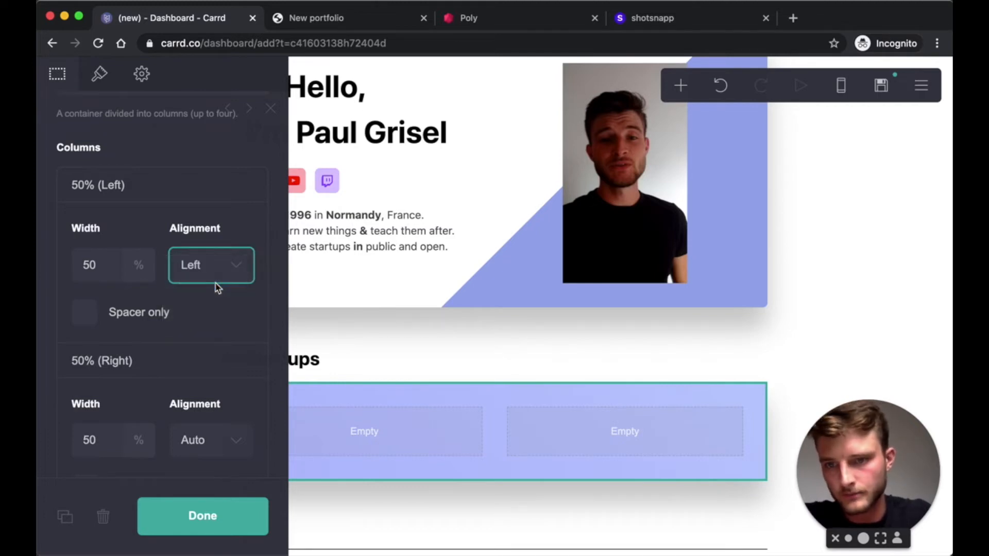
{"action": "left_click", "coordinate": [211, 530]}
- Add a text element and drag it into the columns container
{"action": "left_click", "coordinate": [680, 87]}
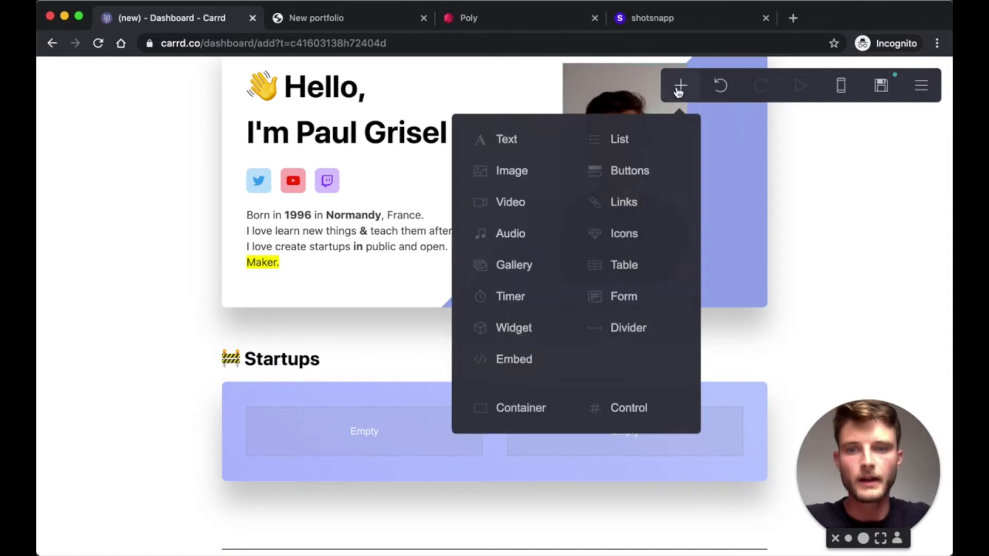
{"action": "left_click", "coordinate": [523, 149]}
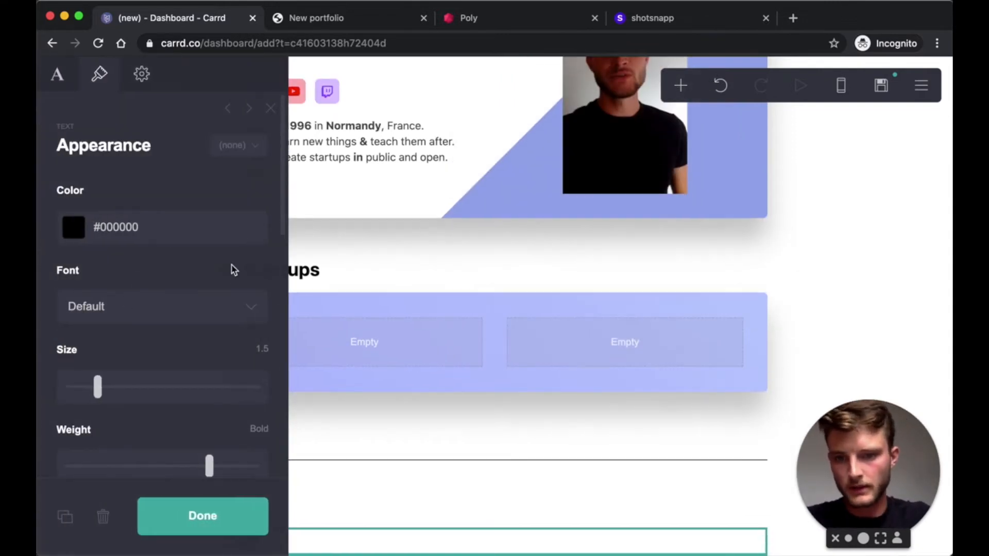
{"action": "left_click_drag", "start_coordinate": [397, 539], "coordinate": [405, 348]}
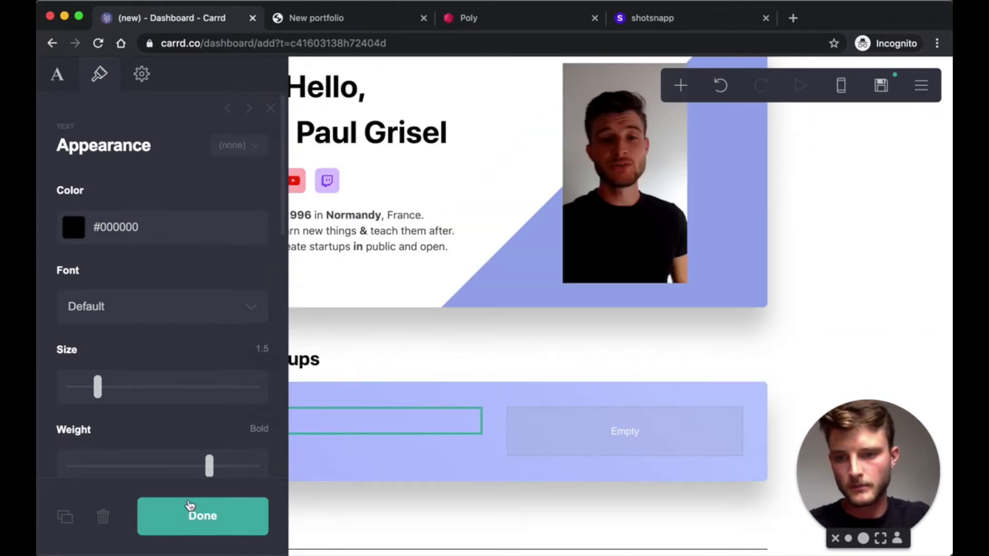
{"action": "left_click", "coordinate": [190, 506]}
- Change the new text to the bold title 'Makerpath'
{"action": "left_click", "coordinate": [319, 429]}
{"action": "left_click", "coordinate": [66, 88]}
{"action": "left_click", "coordinate": [115, 196]}
{"action": "key", "text": "super+a"}
{"action": "type", "text": "path"}
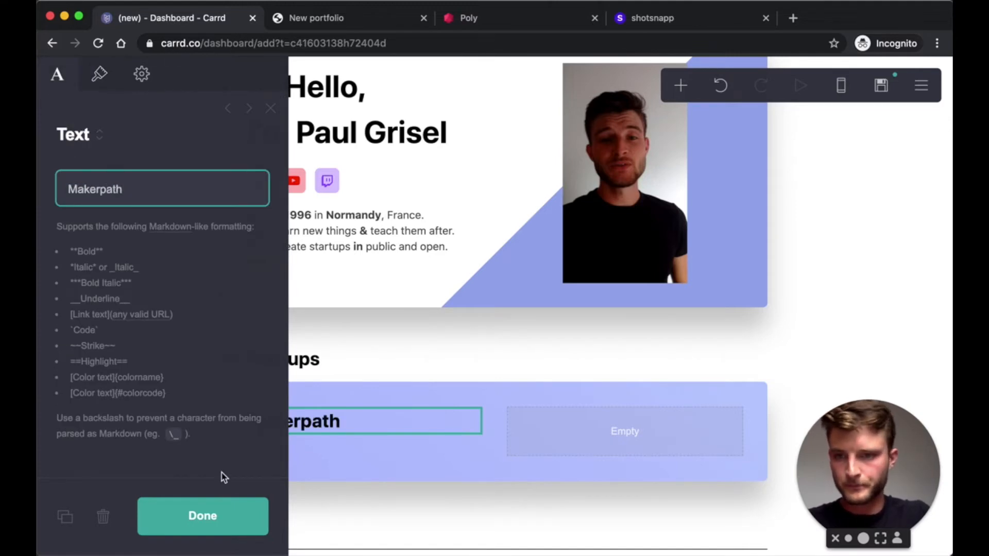
{"action": "left_click", "coordinate": [236, 515]}
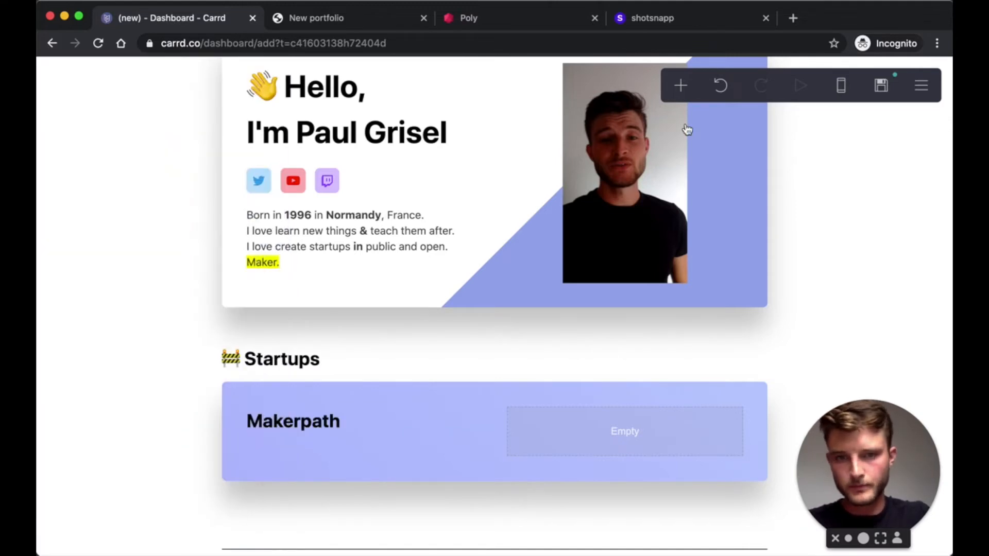
{"action": "left_click", "coordinate": [682, 87]}
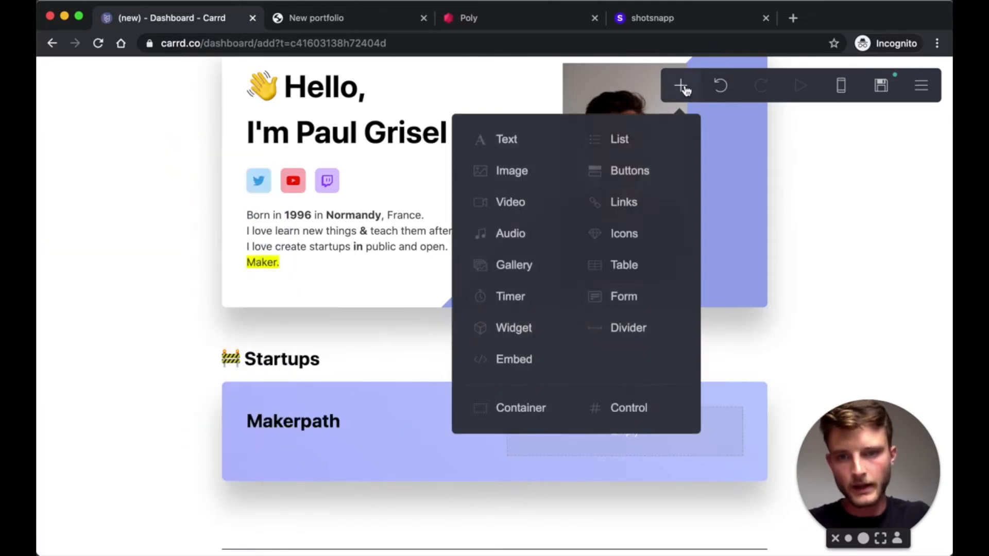
- Add the description 'Learn how to create your next startup without coding.' under Makerpath
{"action": "left_click", "coordinate": [487, 141]}
{"action": "left_click_drag", "start_coordinate": [375, 536], "coordinate": [331, 338]}
{"action": "left_click", "coordinate": [110, 196]}
{"action": "type", "text": "Learn how to create your next startup without coding."}
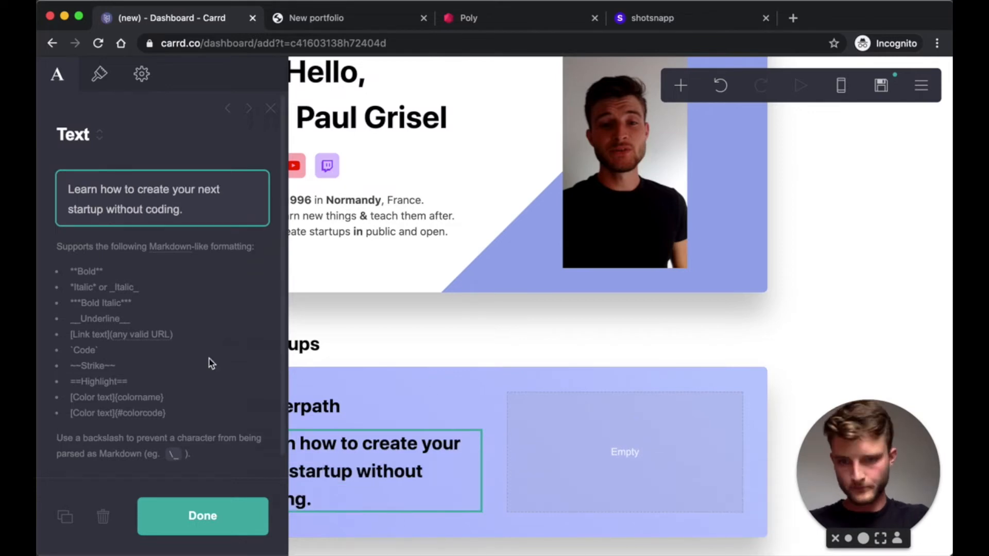
- Style the description with size 0.875, Regular weight and colour #000000B8
{"action": "left_click", "coordinate": [99, 75]}
{"action": "scroll", "coordinate": [176, 322], "scroll_direction": "down", "scroll_amount": 2}
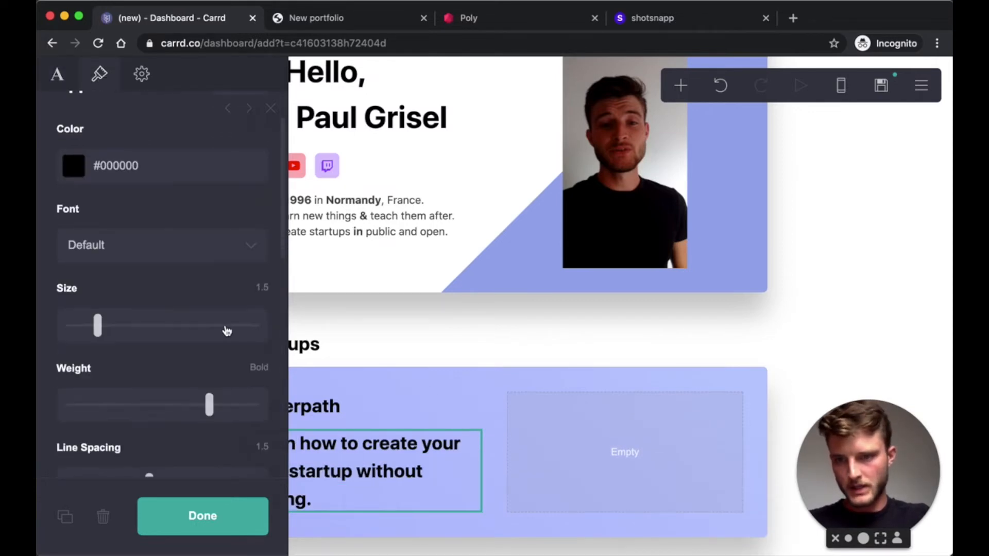
{"action": "left_click", "coordinate": [262, 288]}
{"action": "type", "text": "0.875"}
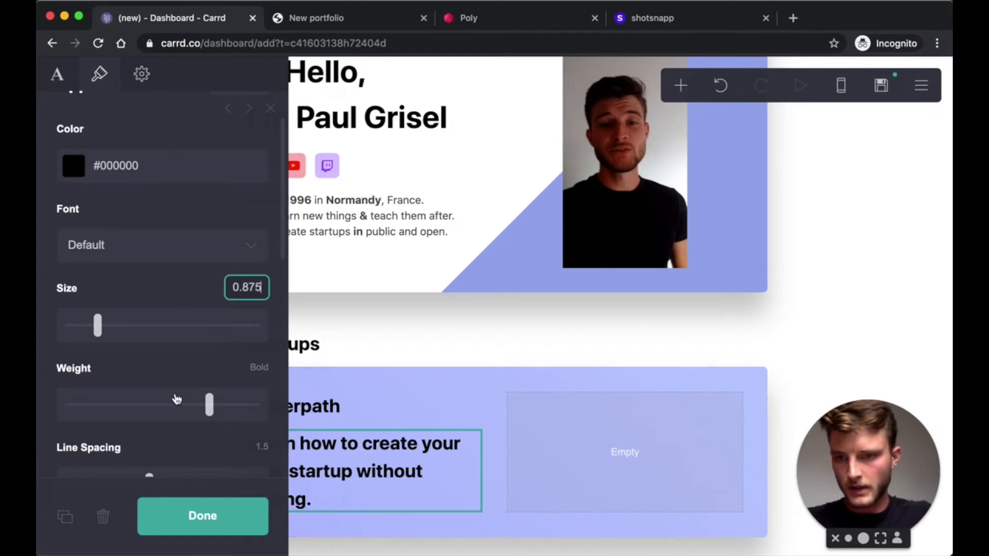
{"action": "left_click_drag", "start_coordinate": [210, 403], "coordinate": [146, 407]}
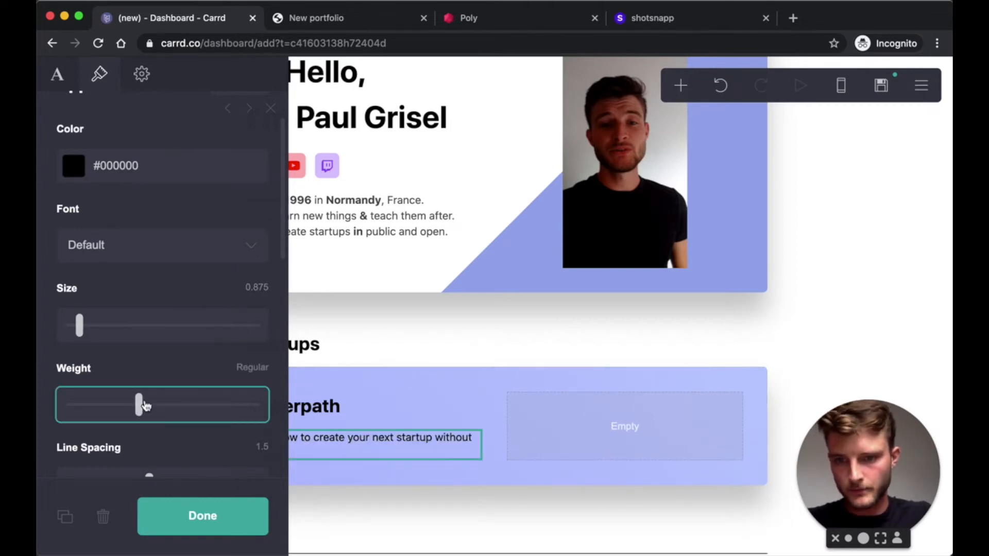
{"action": "scroll", "coordinate": [196, 292], "scroll_direction": "up", "scroll_amount": 3}
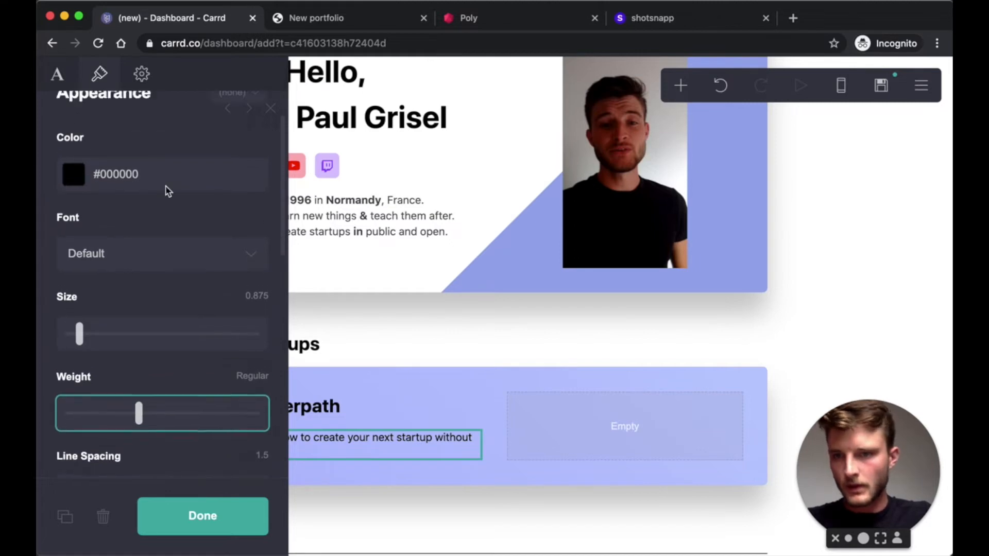
{"action": "left_click", "coordinate": [148, 215]}
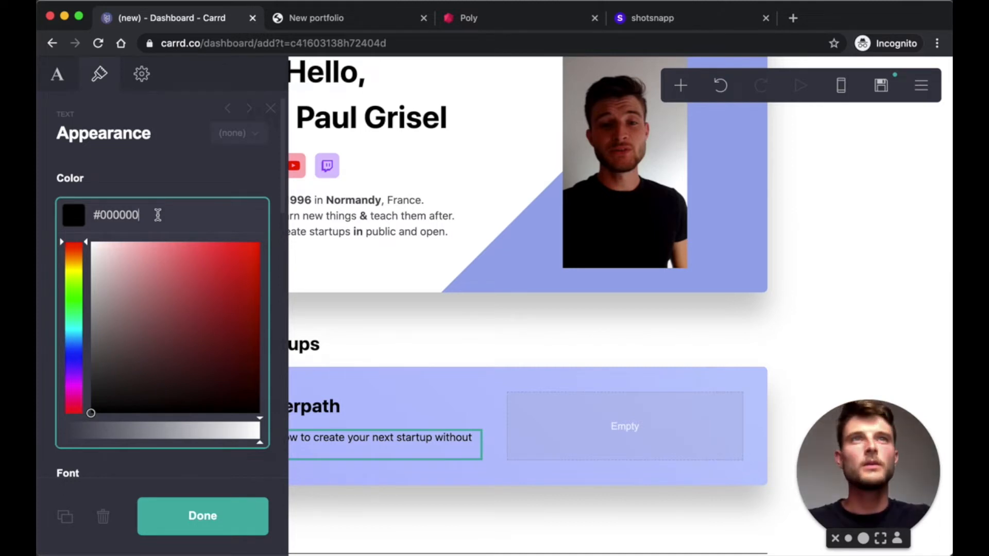
{"action": "type", "text": "50"}
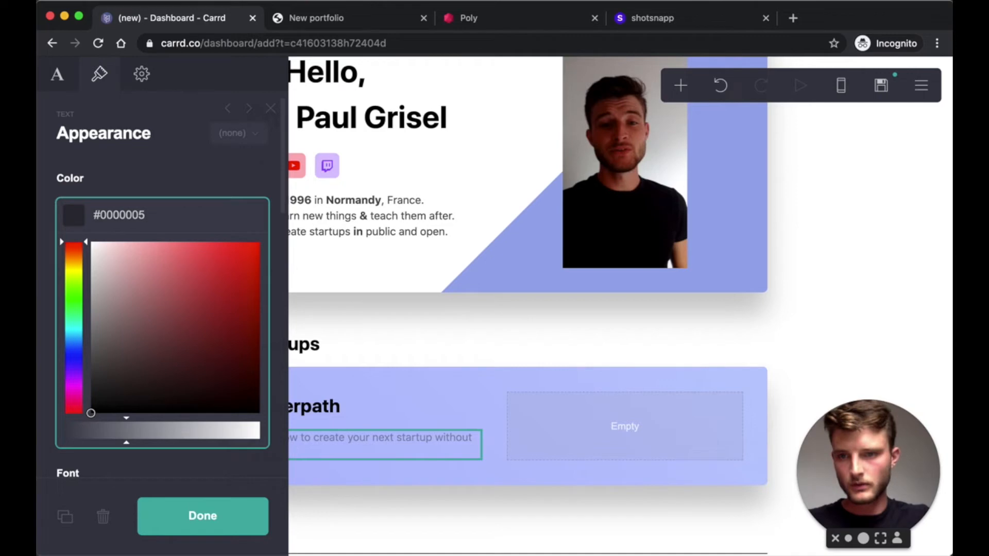
{"action": "key", "text": "BackSpace"}
{"action": "type", "text": "B8"}
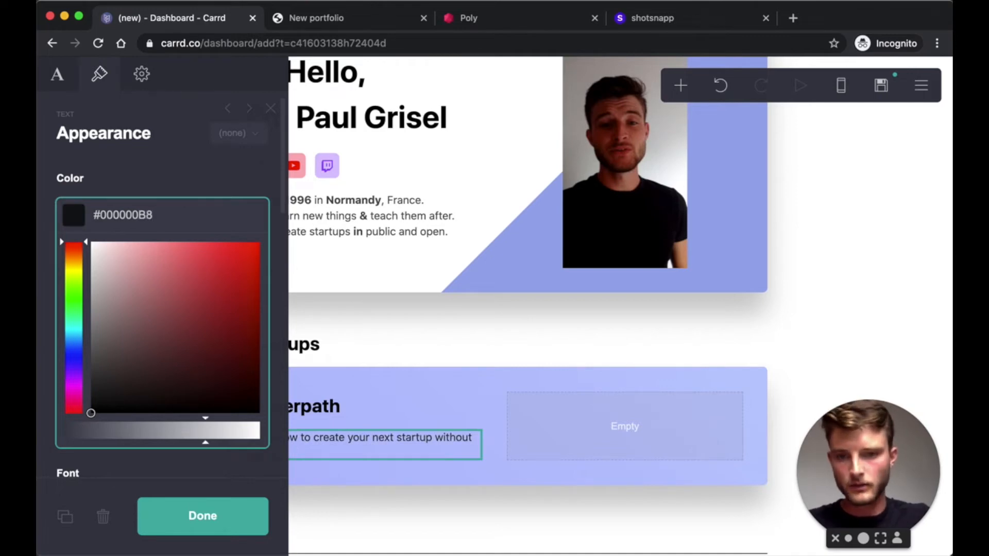
{"action": "left_click", "coordinate": [222, 520]}
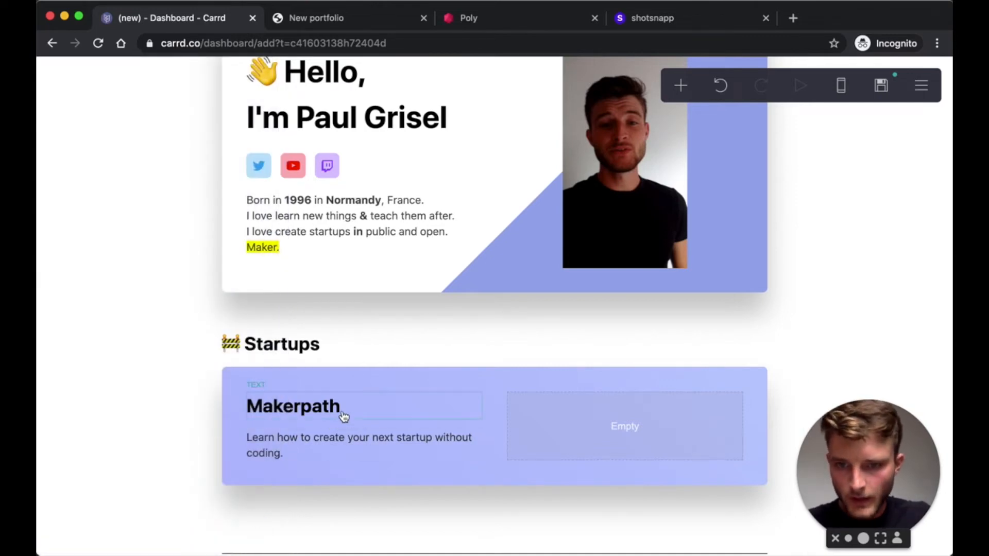
- Set both the Makerpath title and the Startups heading to size 2
{"action": "left_click", "coordinate": [345, 416]}
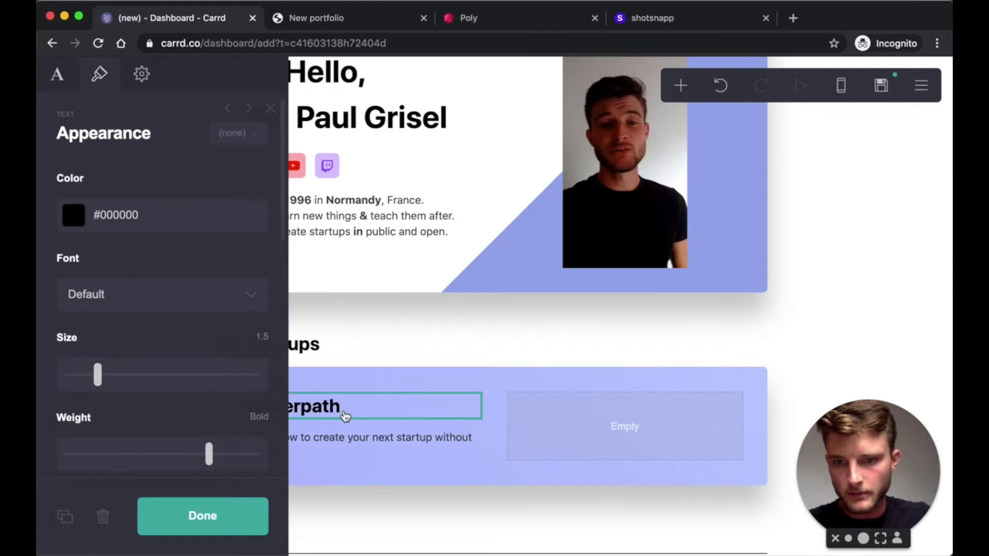
{"action": "left_click", "coordinate": [259, 338]}
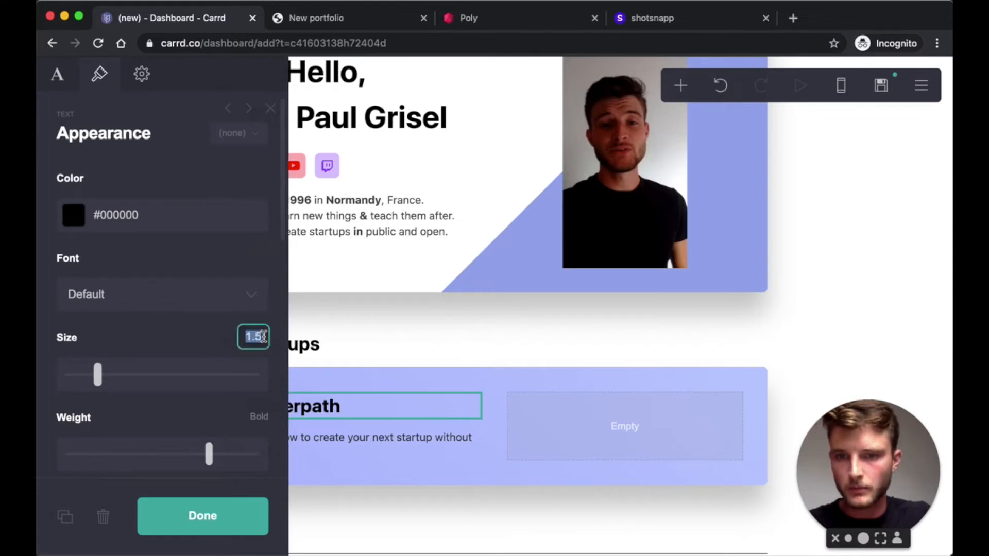
{"action": "type", "text": "2"}
{"action": "key", "text": "Return"}
{"action": "left_click", "coordinate": [360, 345]}
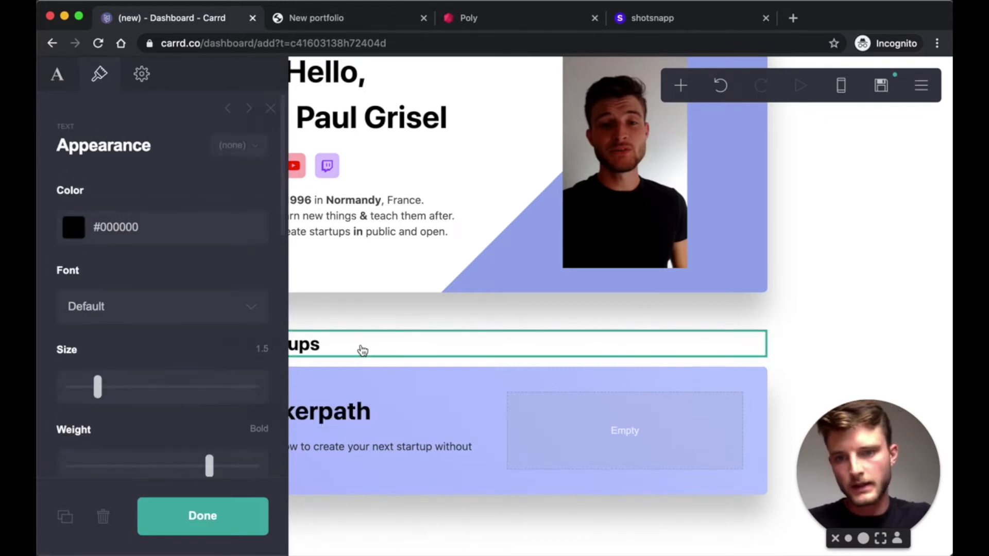
{"action": "left_click", "coordinate": [237, 515]}
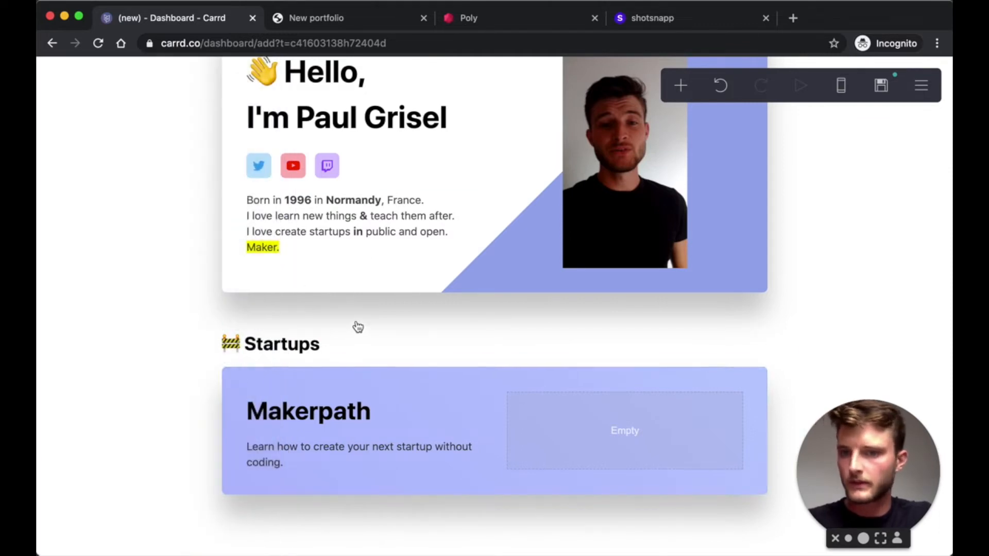
{"action": "left_click", "coordinate": [344, 356]}
{"action": "left_click", "coordinate": [259, 348]}
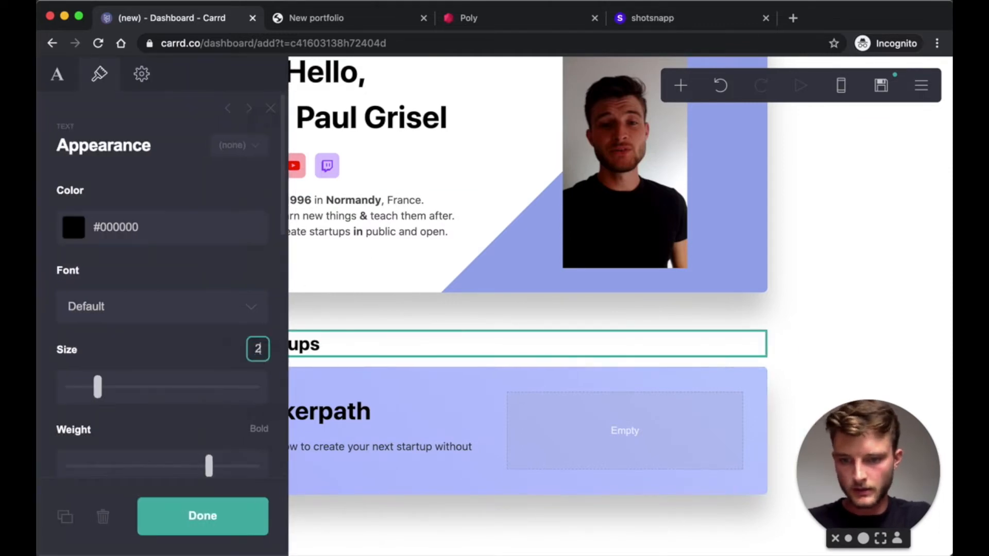
{"action": "type", "text": "2"}
{"action": "key", "text": "Return"}
{"action": "left_click", "coordinate": [232, 514]}
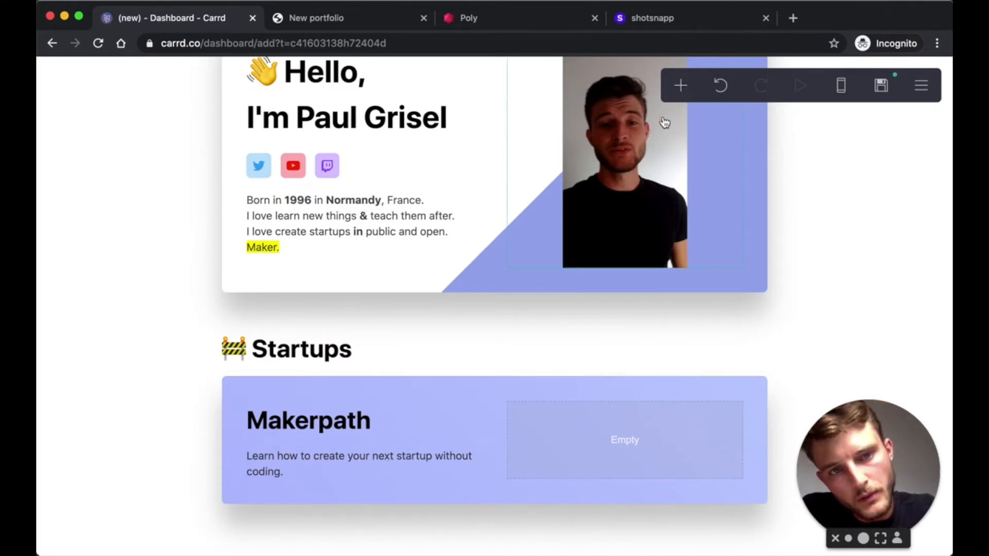
- Add a 'Discover Makerpath' button to the Makerpath card and replace its placeholder link
{"action": "left_click", "coordinate": [680, 98]}
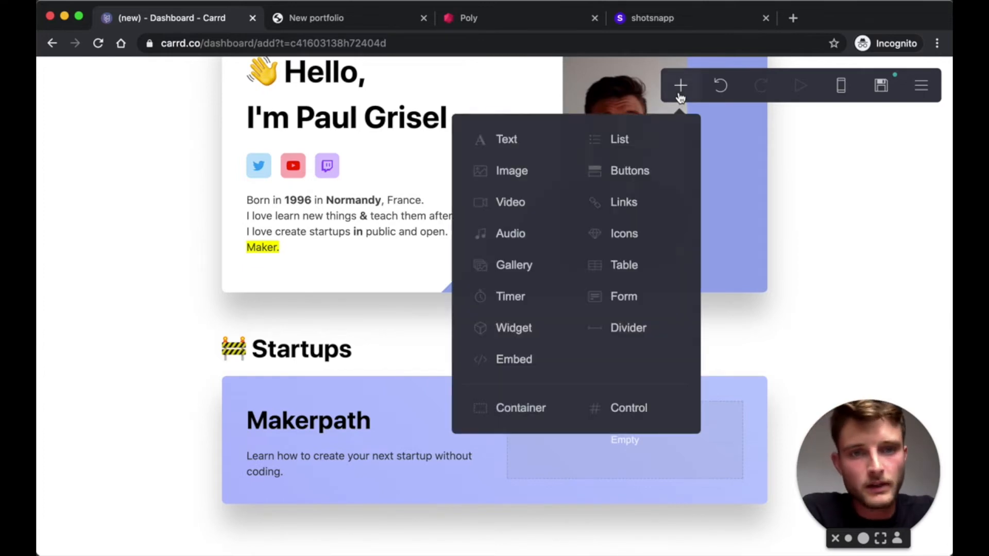
{"action": "left_click", "coordinate": [635, 180]}
{"action": "left_click_drag", "start_coordinate": [378, 366], "coordinate": [350, 354]}
{"action": "left_click", "coordinate": [124, 190]}
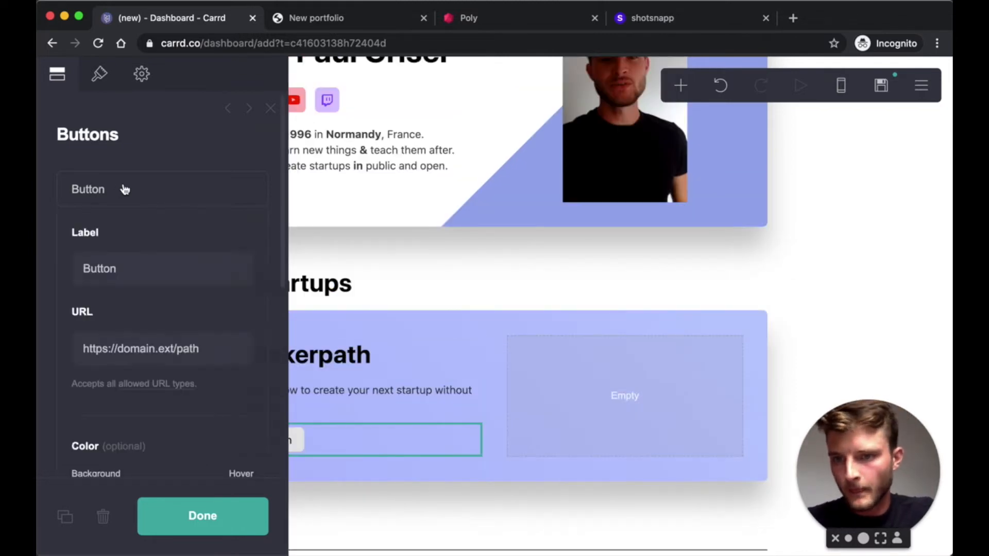
{"action": "double_click", "coordinate": [112, 269]}
{"action": "type", "text": "Dis"}
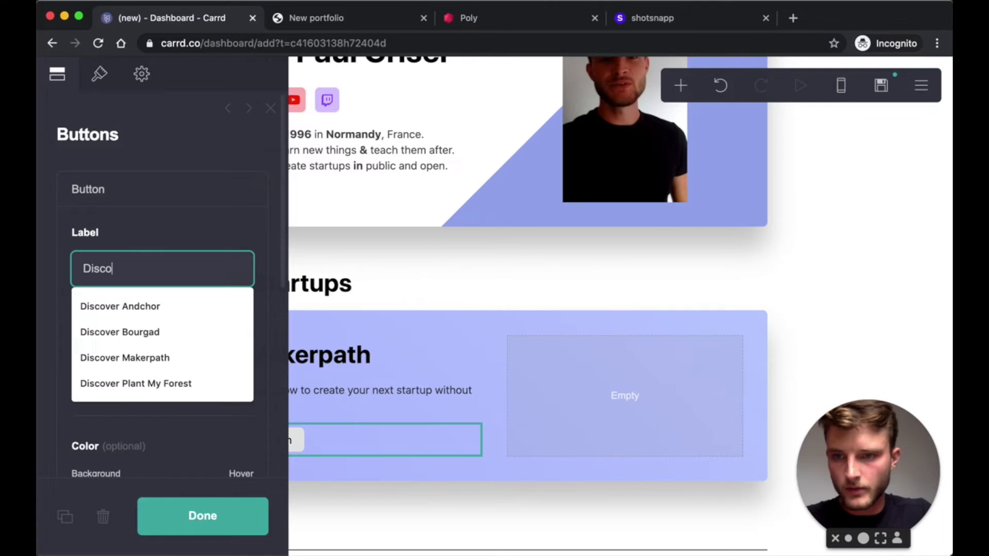
{"action": "type", "text": "co"}
{"action": "key", "text": "Down"}
{"action": "key", "text": "Down"}
{"action": "key", "text": "Down"}
{"action": "key", "text": "Return"}
{"action": "left_click_drag", "start_coordinate": [227, 350], "coordinate": [120, 350]}
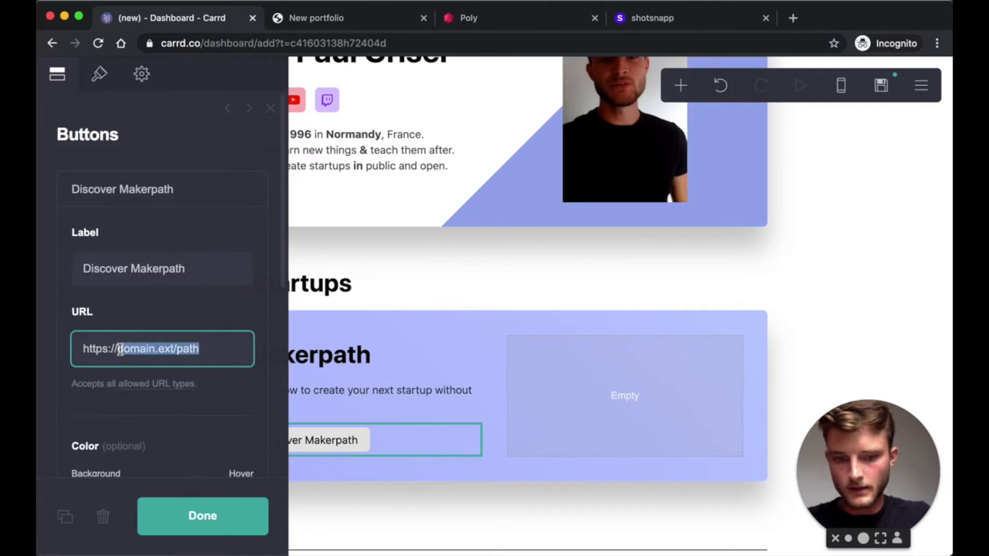
{"action": "key", "text": "BackSpace"}
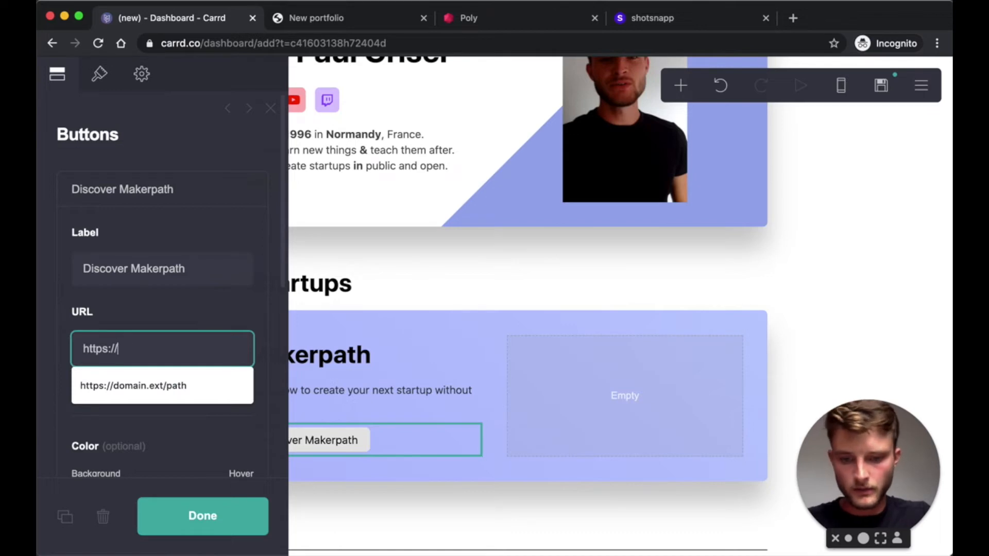
{"action": "type", "text": "makerpath.co"}
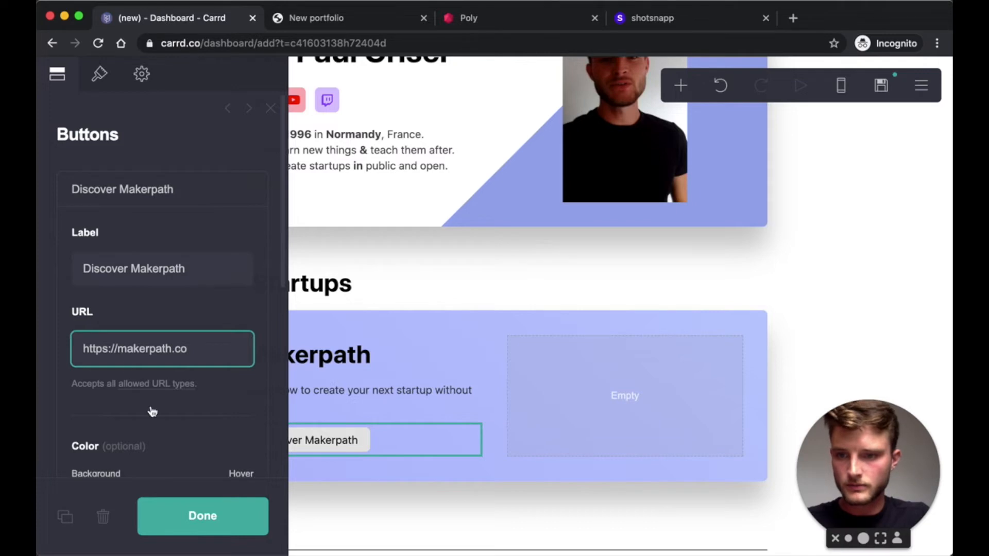
{"action": "left_click", "coordinate": [204, 517]}
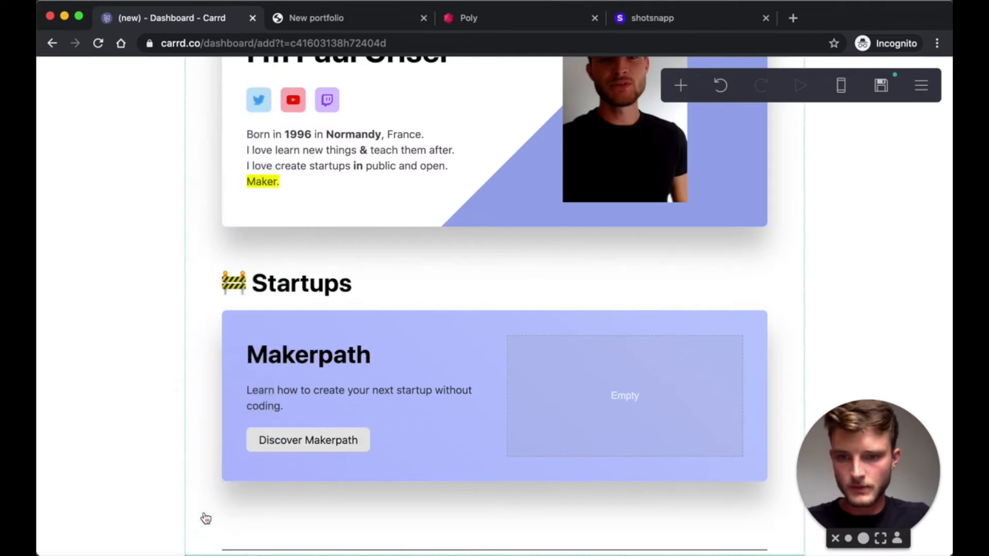
- Give the button a translucent white background of #FFFFFF82
{"action": "left_click", "coordinate": [407, 450]}
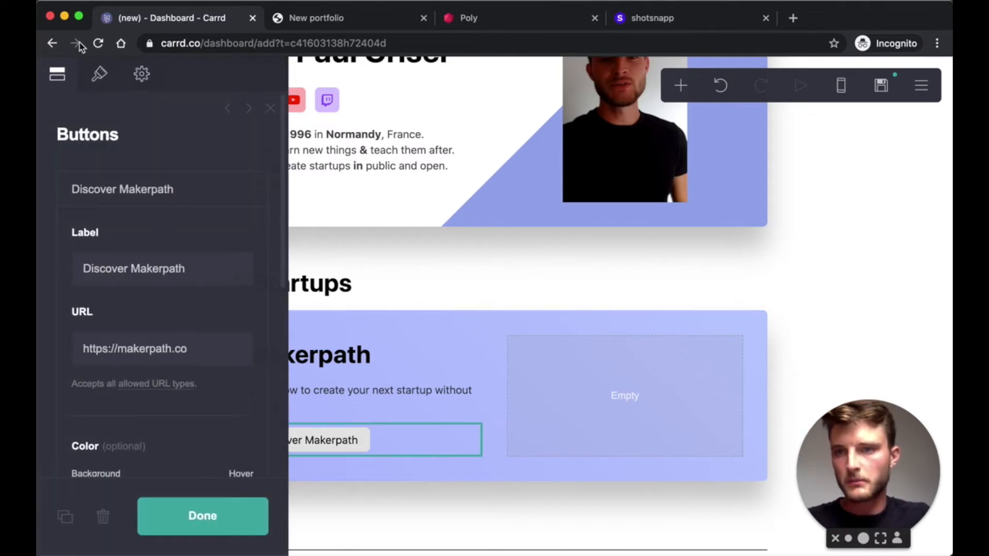
{"action": "left_click", "coordinate": [100, 73]}
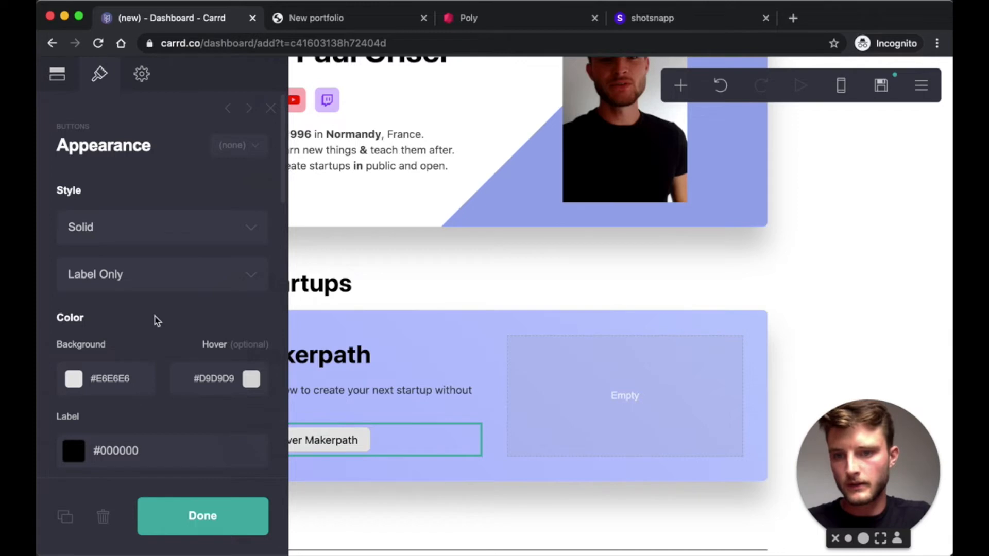
{"action": "scroll", "coordinate": [154, 318], "scroll_direction": "down", "scroll_amount": 2}
{"action": "left_click", "coordinate": [114, 330]}
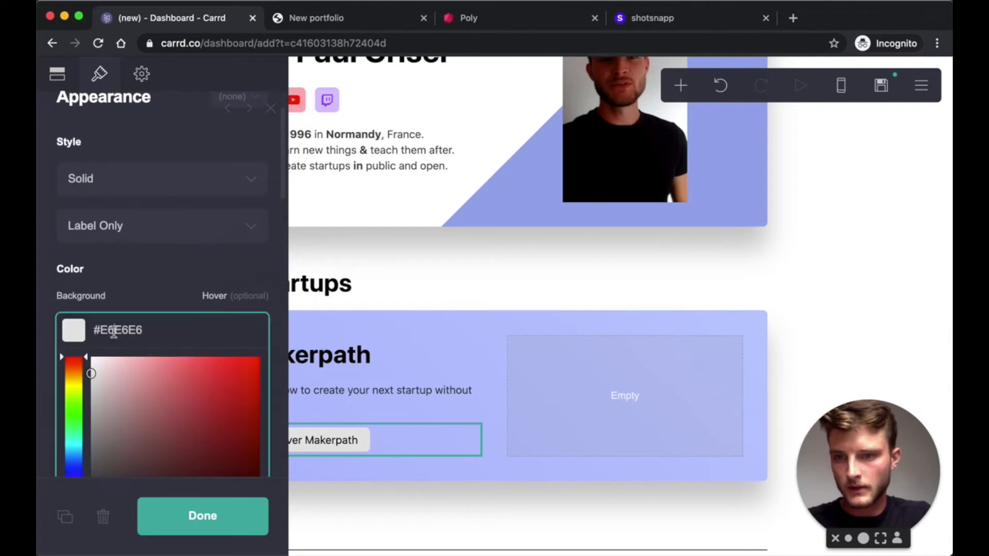
{"action": "left_click_drag", "start_coordinate": [114, 371], "coordinate": [70, 342]}
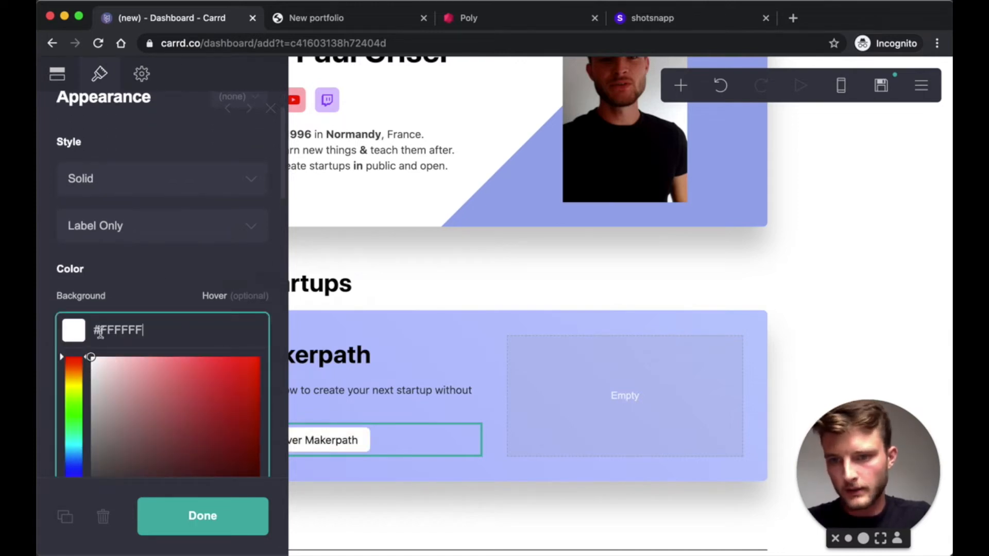
{"action": "type", "text": "35"}
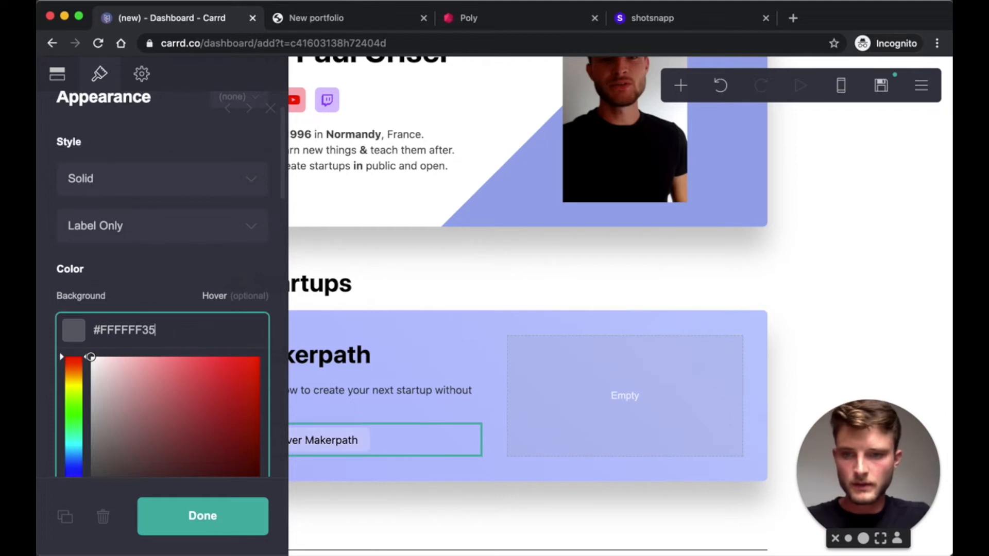
{"action": "key", "text": "BackSpace"}
{"action": "key", "text": "BackSpace"}
{"action": "type", "text": "5"}
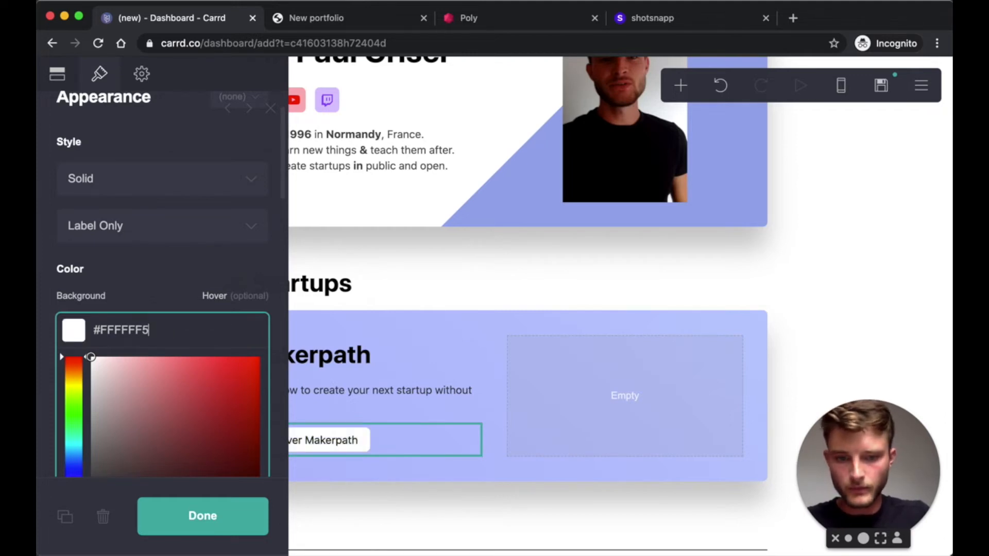
{"action": "type", "text": "0"}
{"action": "scroll", "coordinate": [230, 223], "scroll_direction": "down", "scroll_amount": 3}
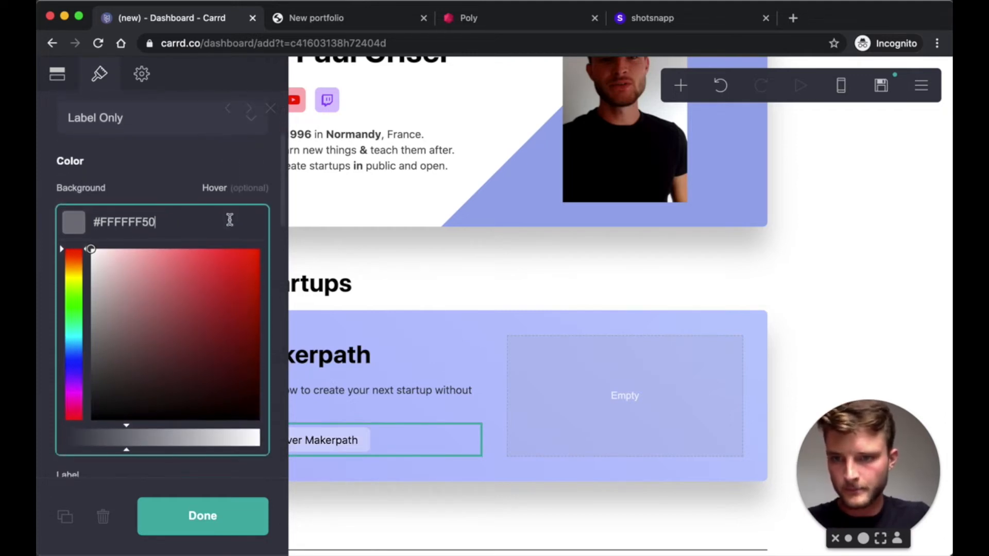
{"action": "left_click", "coordinate": [193, 441]}
{"action": "key", "text": "BackSpace"}
{"action": "key", "text": "BackSpace"}
{"action": "type", "text": "B8"}
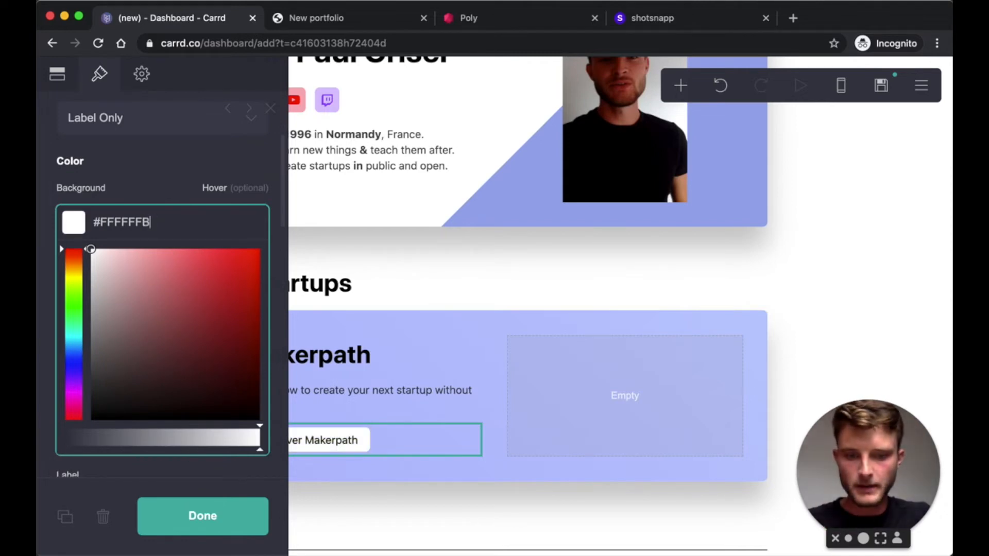
{"action": "key", "text": "BackSpace"}
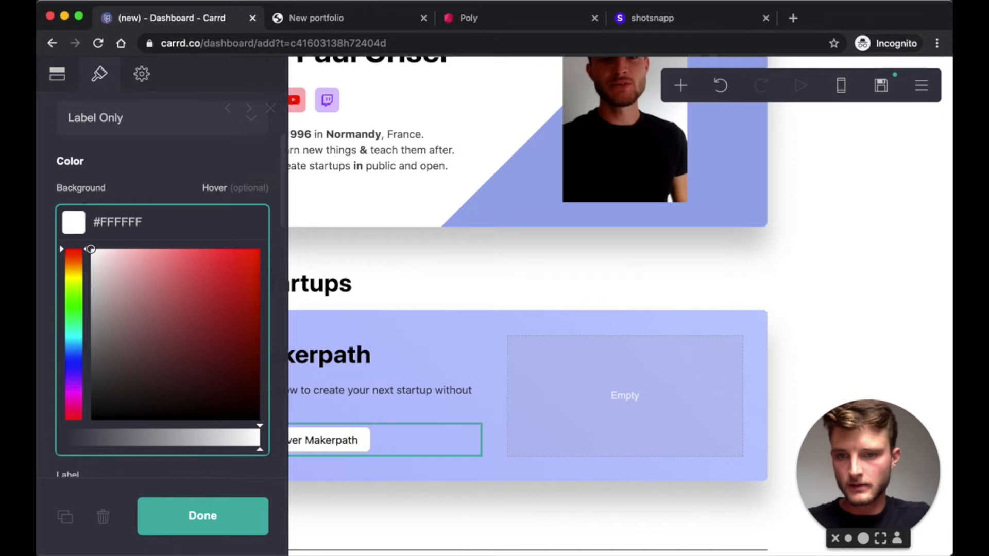
{"action": "left_click", "coordinate": [161, 440]}
{"action": "left_click_drag", "start_coordinate": [160, 441], "coordinate": [164, 440]}
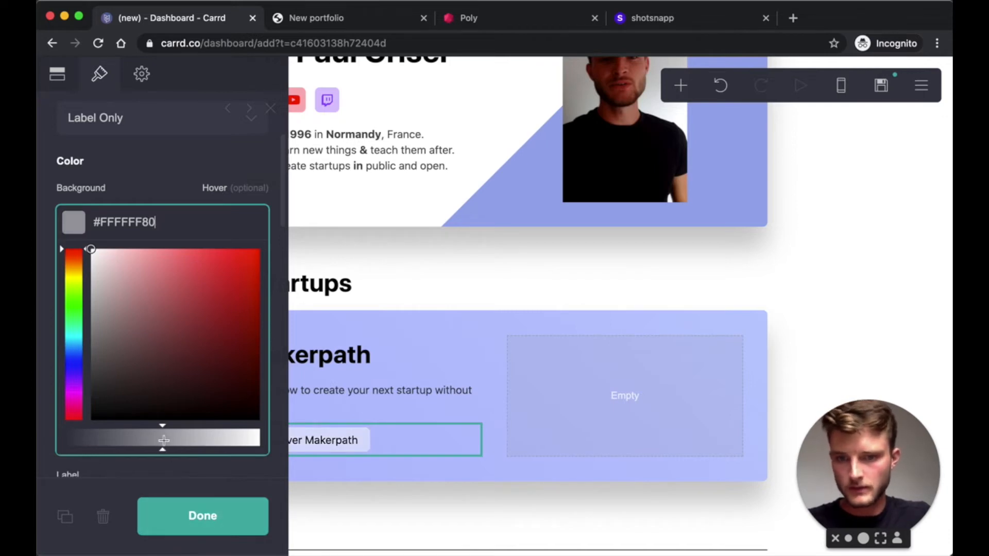
{"action": "left_click", "coordinate": [162, 200]}
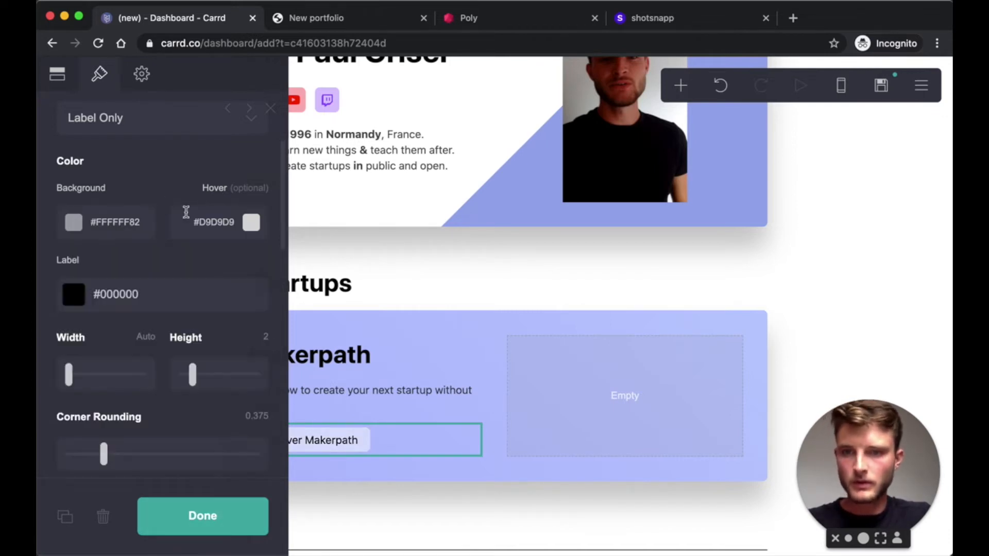
- Set the button's hover colour to a more opaque white, #FFFFFFD4
{"action": "left_click", "coordinate": [241, 222]}
{"action": "type", "text": "#FFFFFF"}
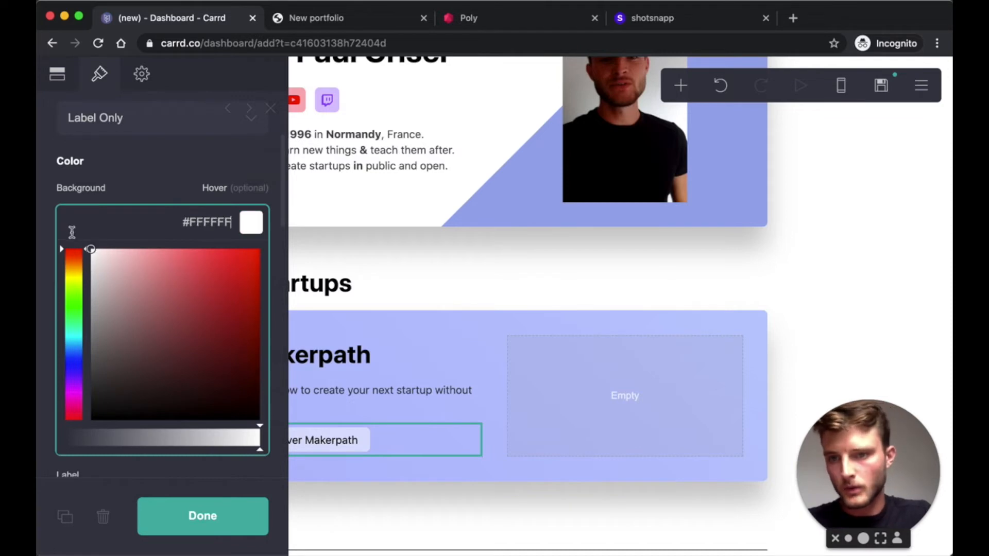
{"action": "left_click", "coordinate": [227, 441]}
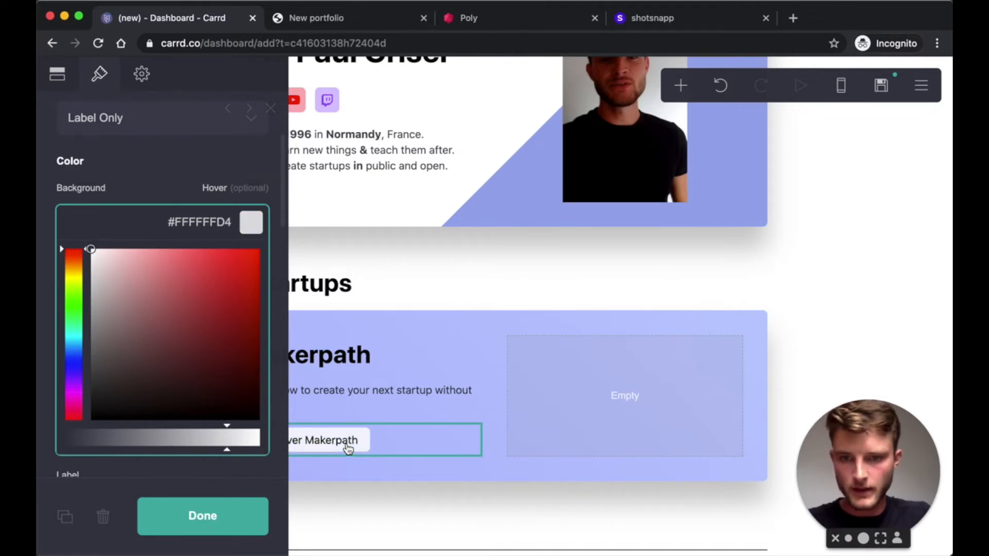
{"action": "left_click", "coordinate": [178, 174]}
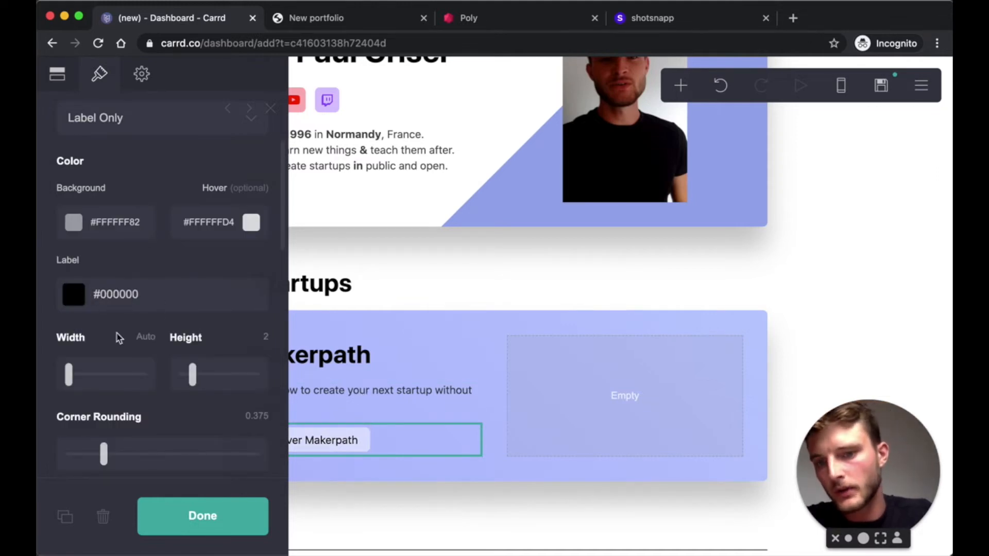
- Raise the button height to 2.5
{"action": "scroll", "coordinate": [226, 333], "scroll_direction": "down", "scroll_amount": 2}
{"action": "left_click", "coordinate": [265, 278]}
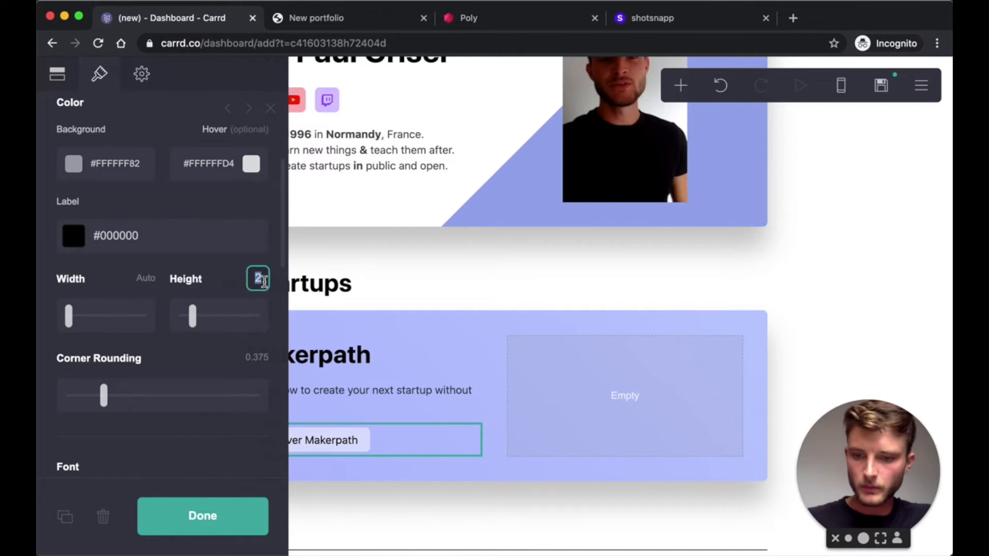
{"action": "type", "text": ".5"}
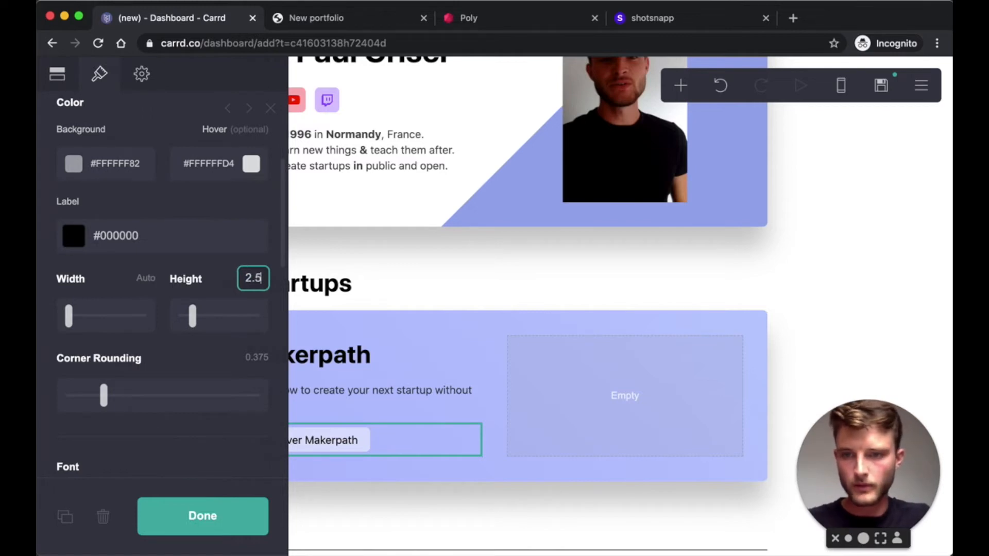
{"action": "key", "text": "Return"}
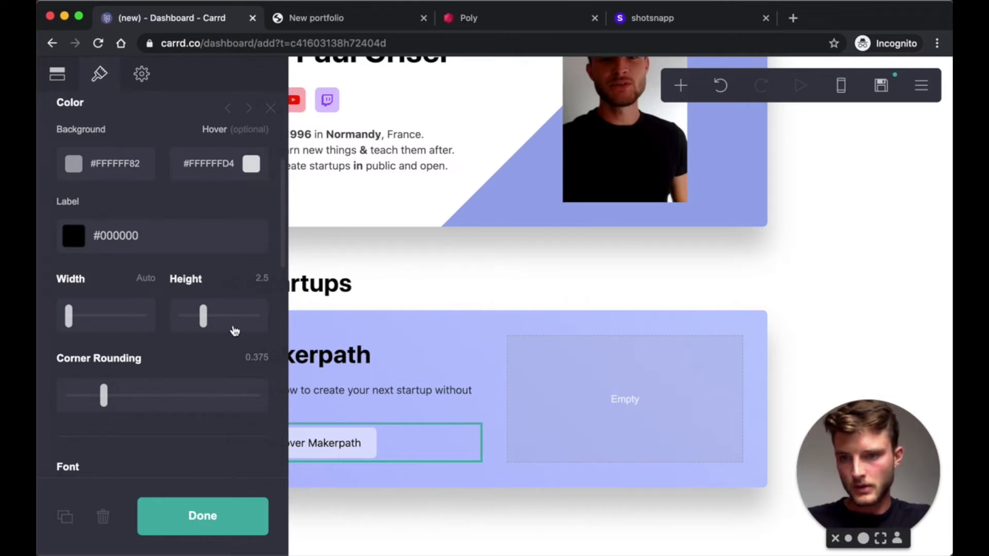
{"action": "scroll", "coordinate": [232, 322], "scroll_direction": "down", "scroll_amount": 4}
- Set the button's text size to 1 and its height to 3
{"action": "left_click", "coordinate": [256, 361]}
{"action": "type", "text": "1"}
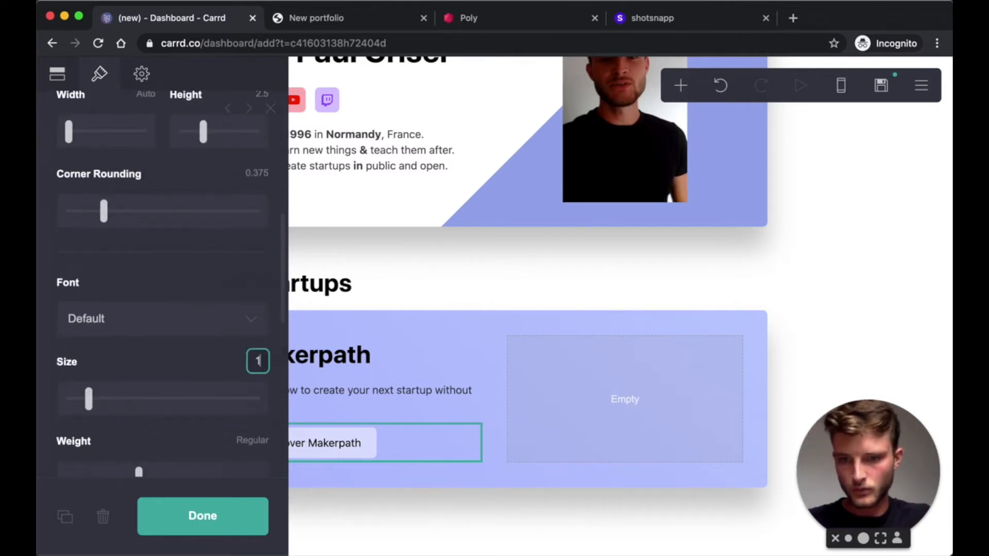
{"action": "key", "text": "Return"}
{"action": "scroll", "coordinate": [244, 217], "scroll_direction": "up", "scroll_amount": 4}
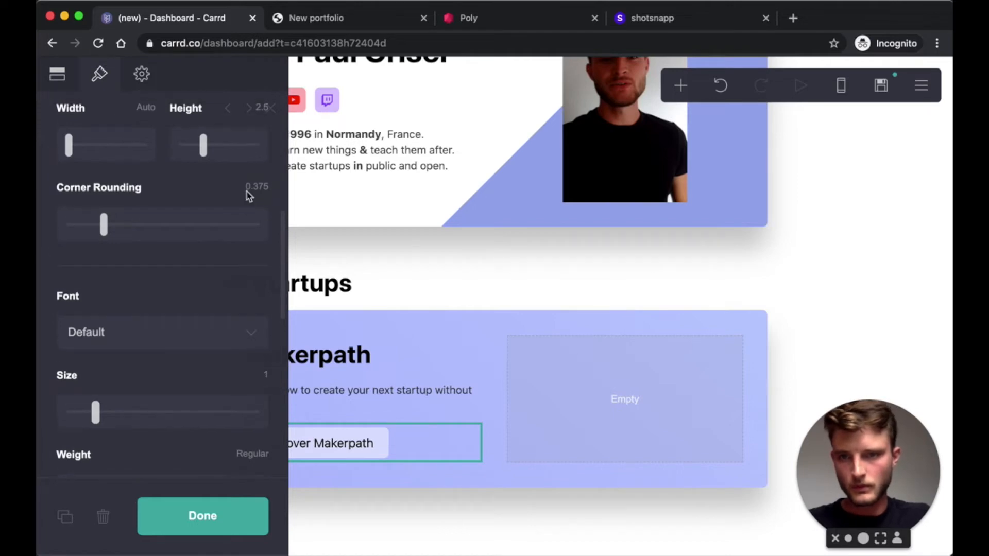
{"action": "left_click", "coordinate": [262, 189]}
{"action": "type", "text": "3"}
{"action": "key", "text": "Return"}
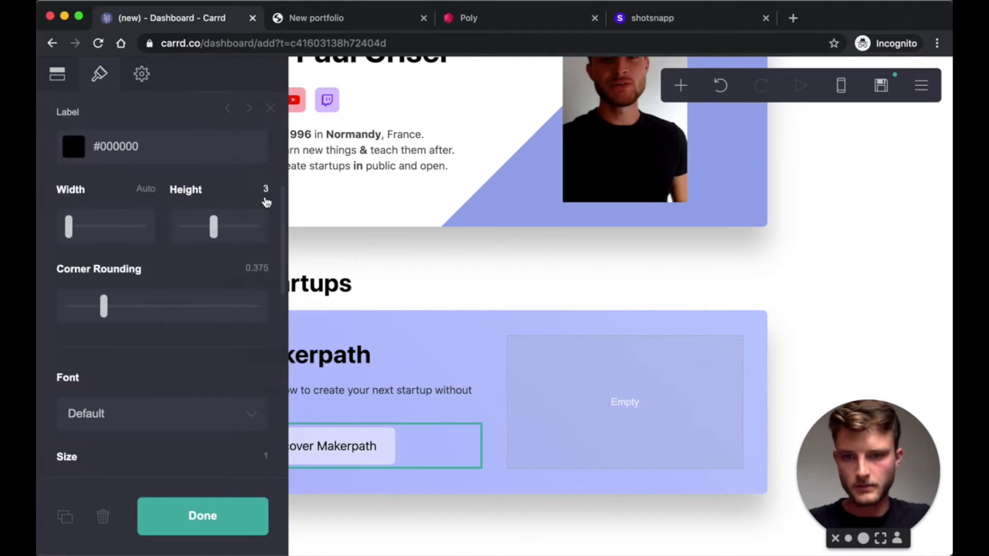
{"action": "left_click", "coordinate": [240, 534]}
- Lower the button's hover colour opacity to #FFFFFFAB
{"action": "scroll", "coordinate": [488, 331], "scroll_direction": "down", "scroll_amount": 1}
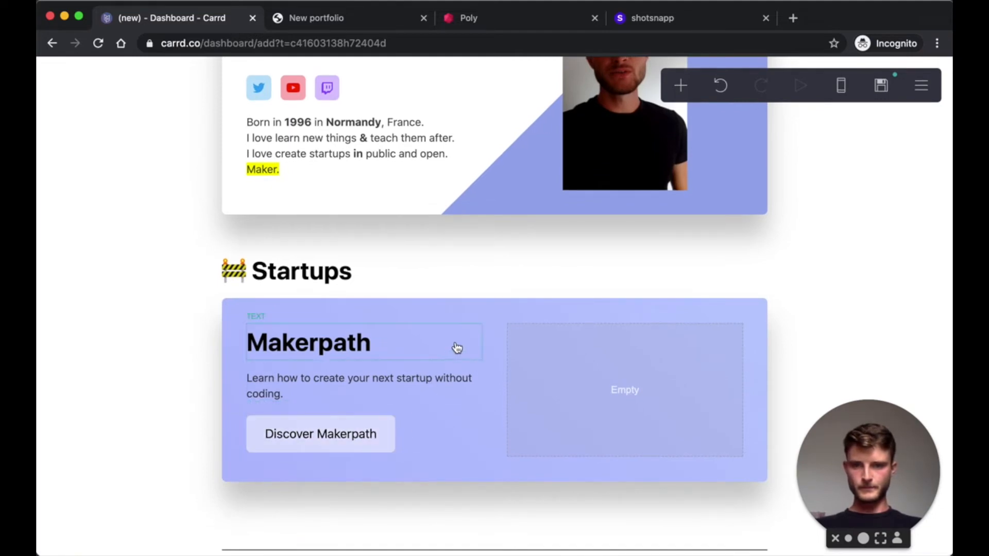
{"action": "left_click", "coordinate": [435, 439]}
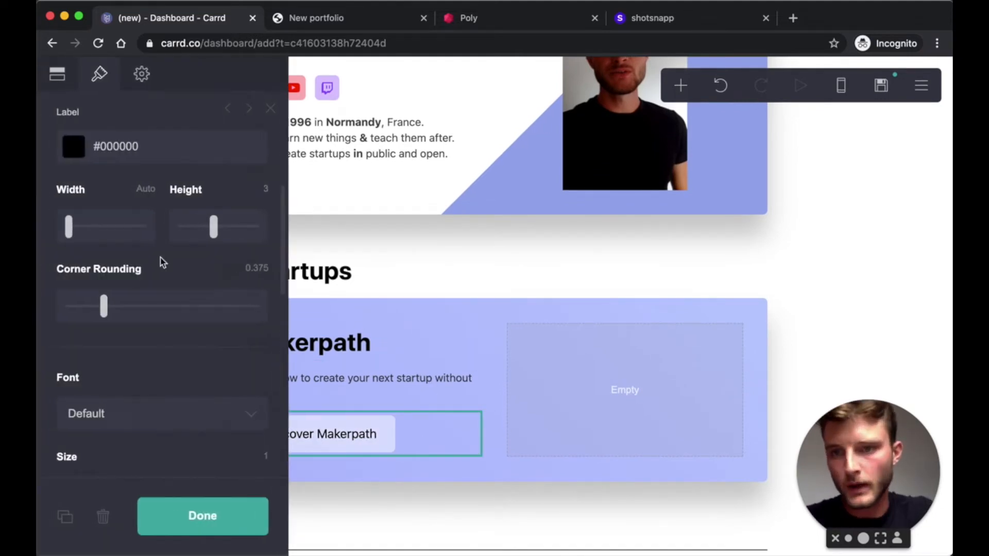
{"action": "scroll", "coordinate": [162, 262], "scroll_direction": "up", "scroll_amount": 5}
{"action": "left_click", "coordinate": [230, 281]}
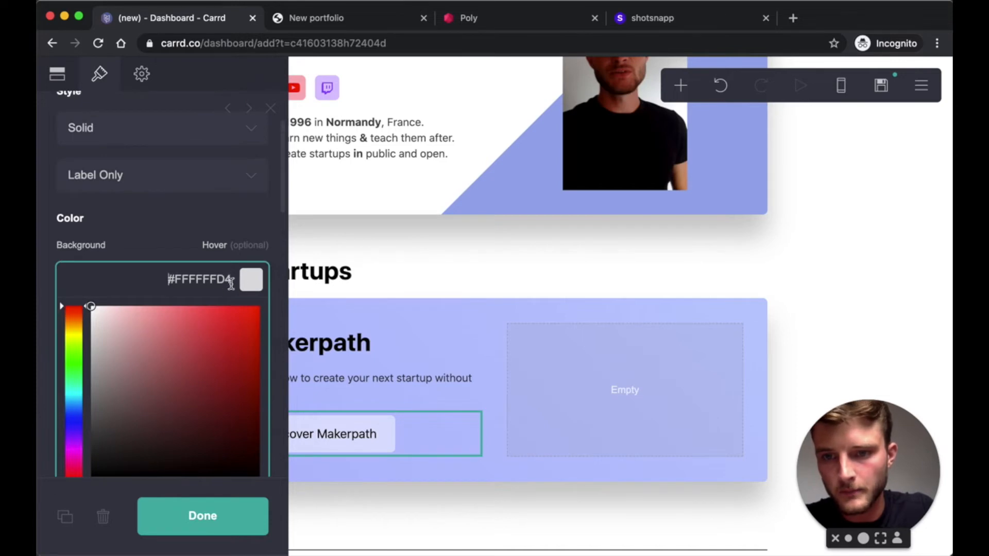
{"action": "scroll", "coordinate": [159, 359], "scroll_direction": "down", "scroll_amount": 3}
{"action": "left_click", "coordinate": [219, 386]}
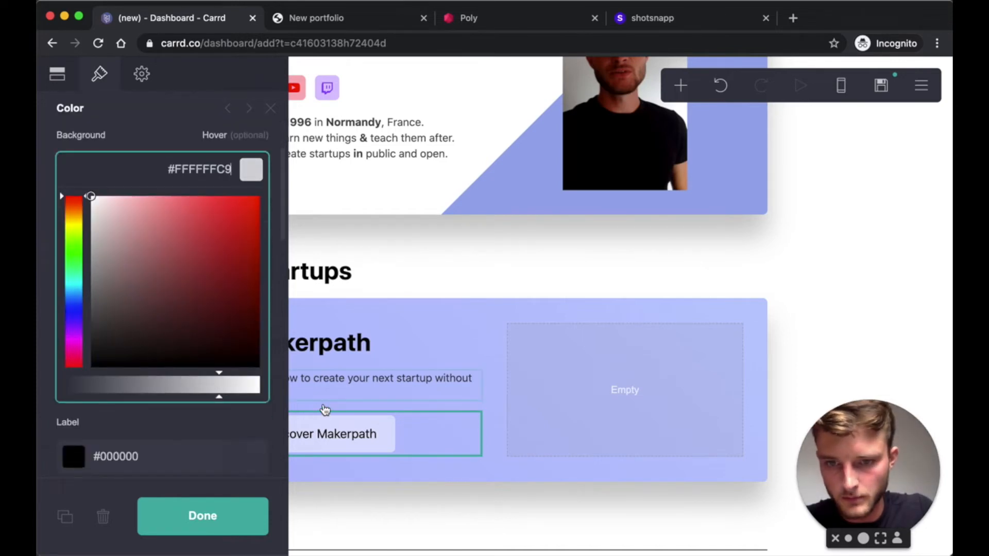
{"action": "left_click", "coordinate": [207, 386]}
{"action": "left_click", "coordinate": [194, 384]}
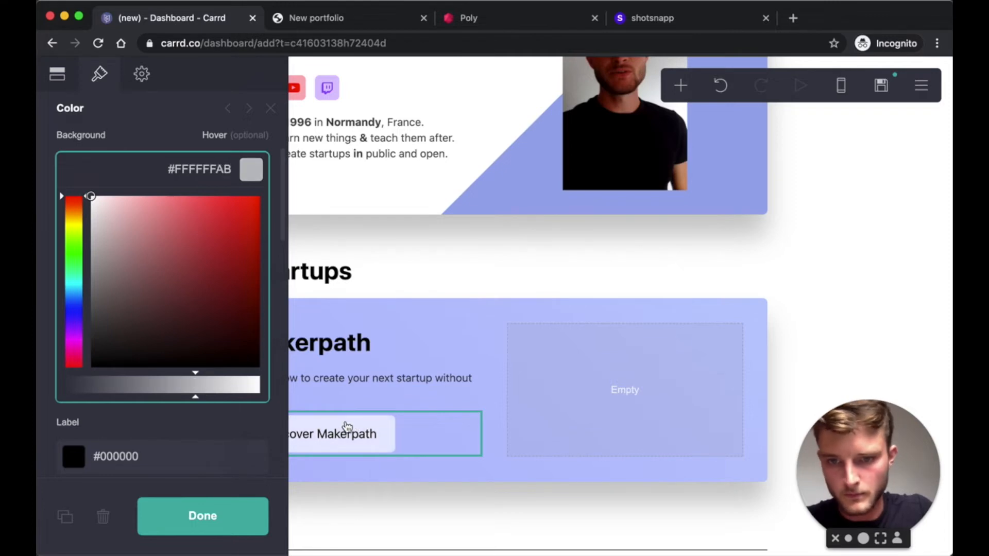
{"action": "left_click", "coordinate": [165, 147]}
{"action": "scroll", "coordinate": [198, 362], "scroll_direction": "down", "scroll_amount": 2}
{"action": "scroll", "coordinate": [196, 363], "scroll_direction": "down", "scroll_amount": 1}
{"action": "left_click", "coordinate": [214, 509]}
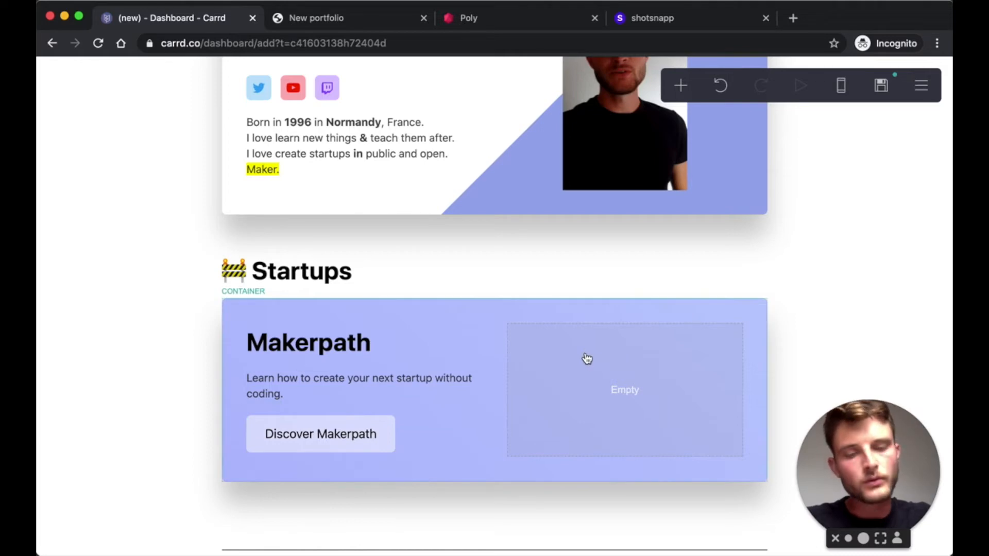
- Check the Startups card against the live portfolio, then switch to the Shotsnapp editor
{"action": "left_click", "coordinate": [339, 17]}
{"action": "scroll", "coordinate": [538, 297], "scroll_direction": "down", "scroll_amount": 4}
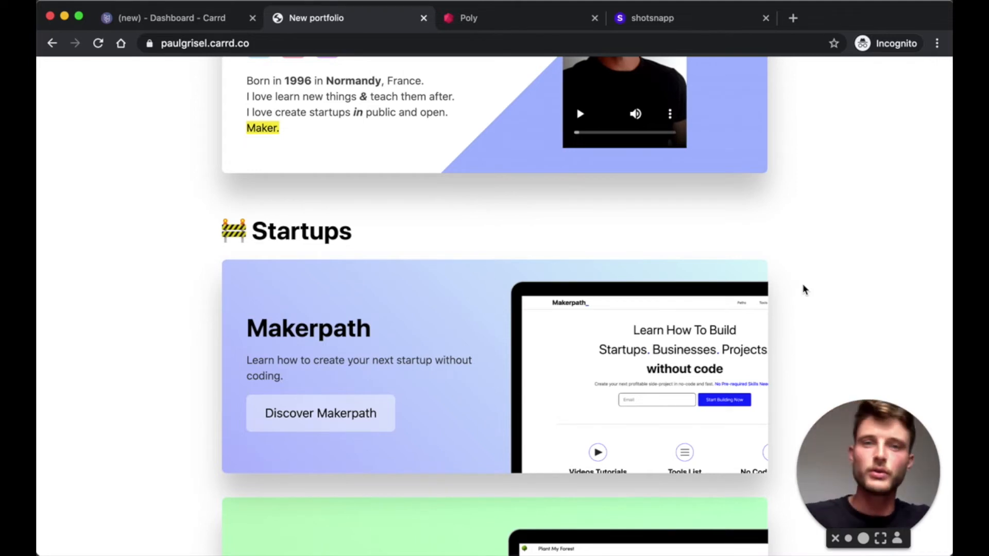
{"action": "left_click", "coordinate": [152, 19]}
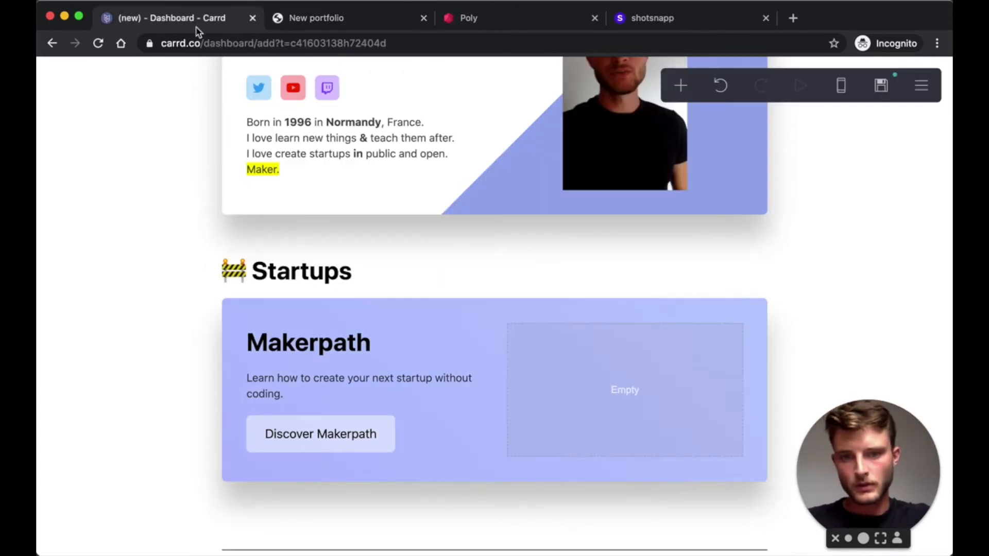
{"action": "left_click", "coordinate": [658, 23]}
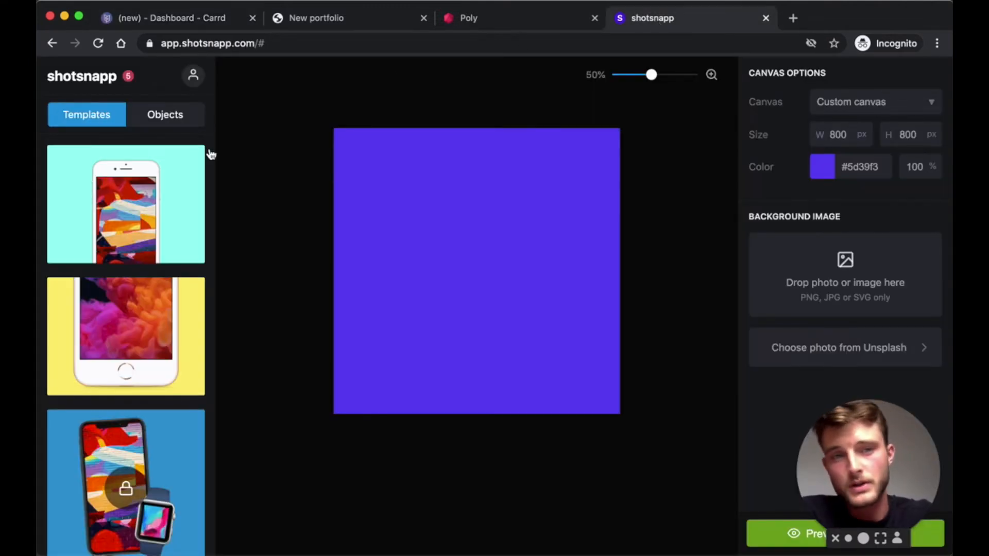
- Add a laptop mockup, set the canvas to 600 × 300 px, and move the laptop up
{"action": "left_click", "coordinate": [142, 124]}
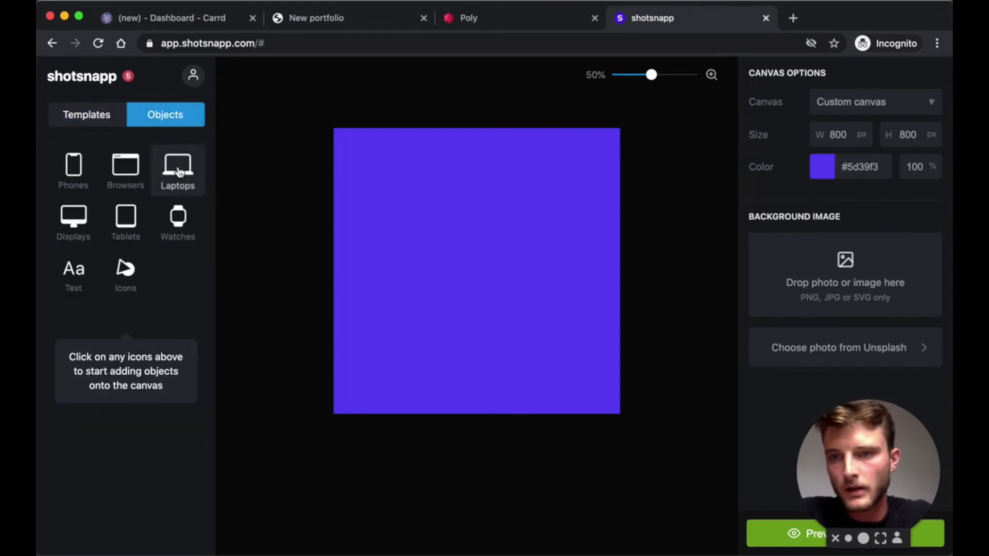
{"action": "left_click", "coordinate": [179, 172]}
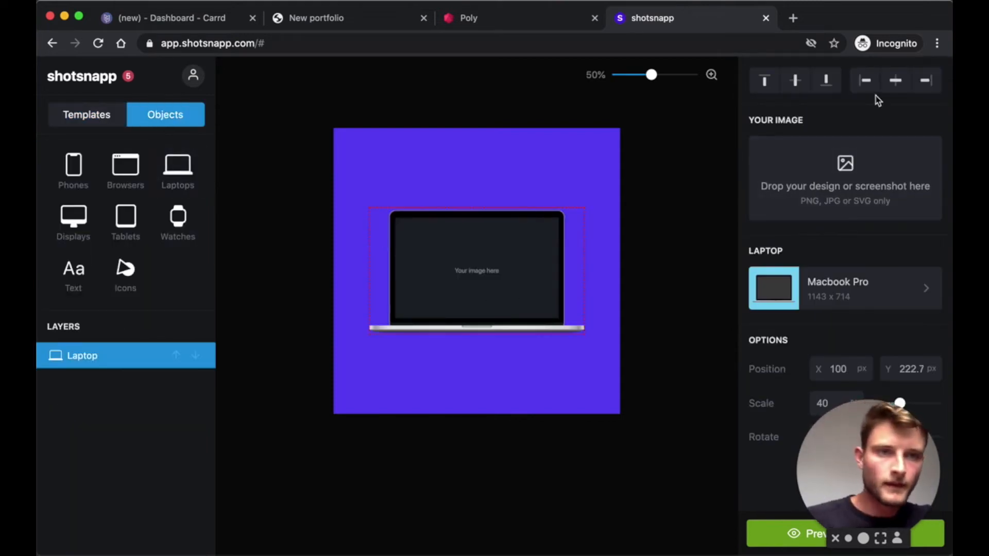
{"action": "left_click", "coordinate": [510, 168]}
{"action": "left_click_drag", "start_coordinate": [852, 134], "coordinate": [823, 137]}
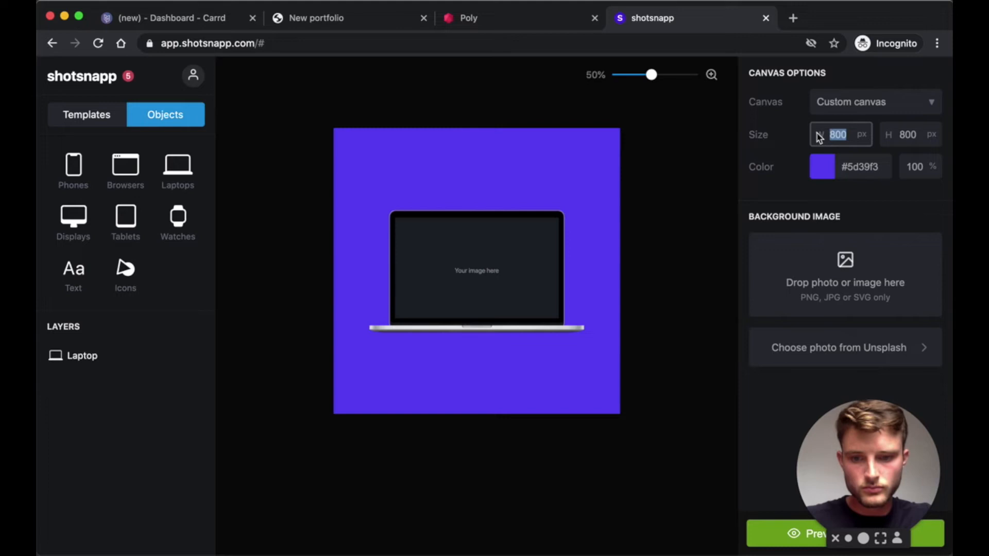
{"action": "type", "text": "6"}
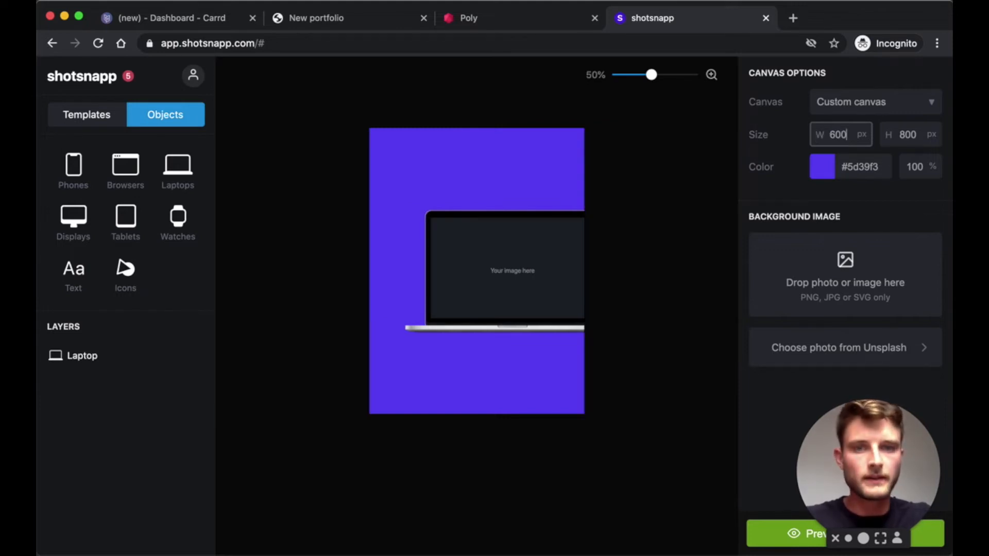
{"action": "double_click", "coordinate": [908, 135]}
{"action": "type", "text": "300"}
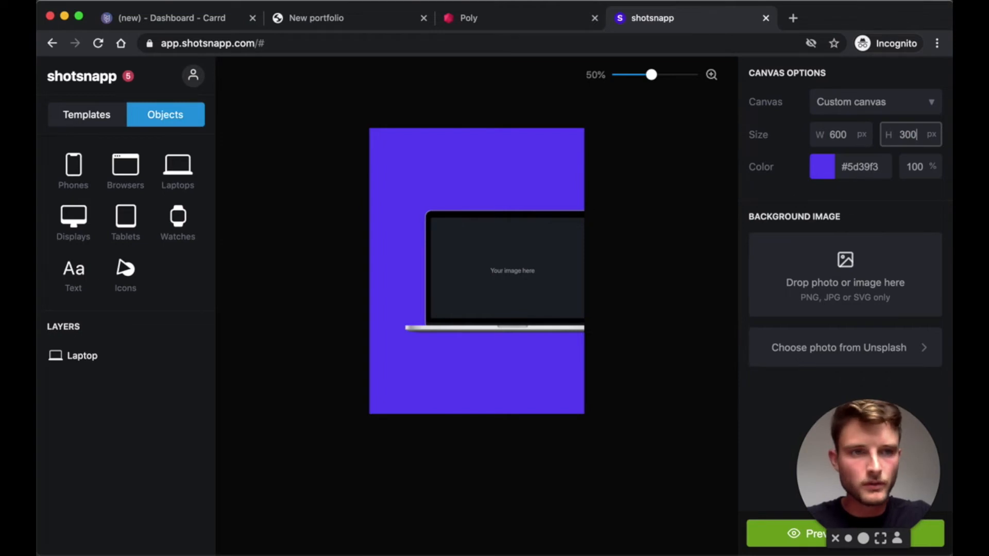
{"action": "left_click", "coordinate": [498, 222]}
{"action": "left_click_drag", "start_coordinate": [498, 222], "coordinate": [488, 145]}
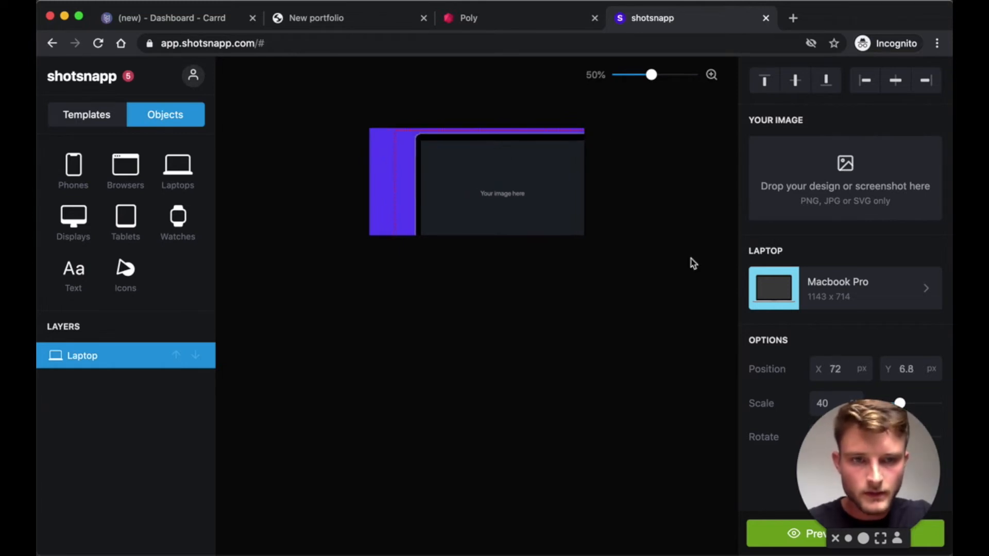
- Load Makerpath.png as the laptop's screen image
{"action": "left_click", "coordinate": [834, 196]}
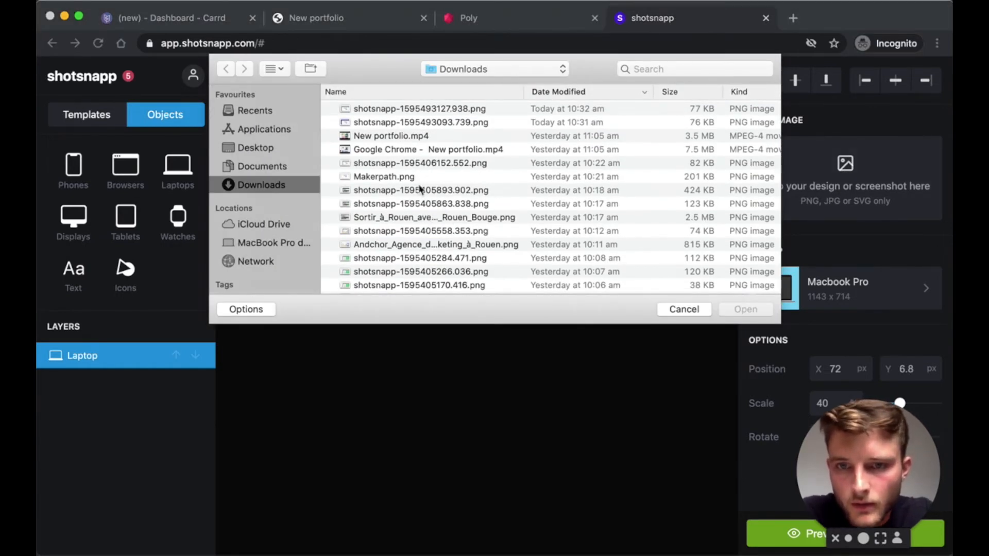
{"action": "left_click", "coordinate": [389, 178]}
{"action": "left_click", "coordinate": [746, 310]}
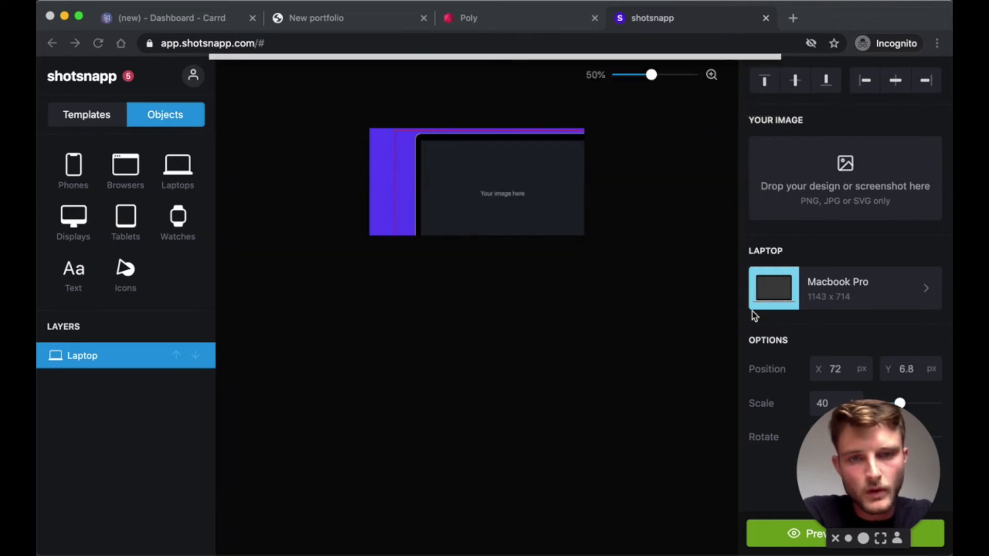
- Reposition the laptop to X 72, Y 22.8 and deselect it
{"action": "left_click_drag", "start_coordinate": [501, 208], "coordinate": [495, 205]}
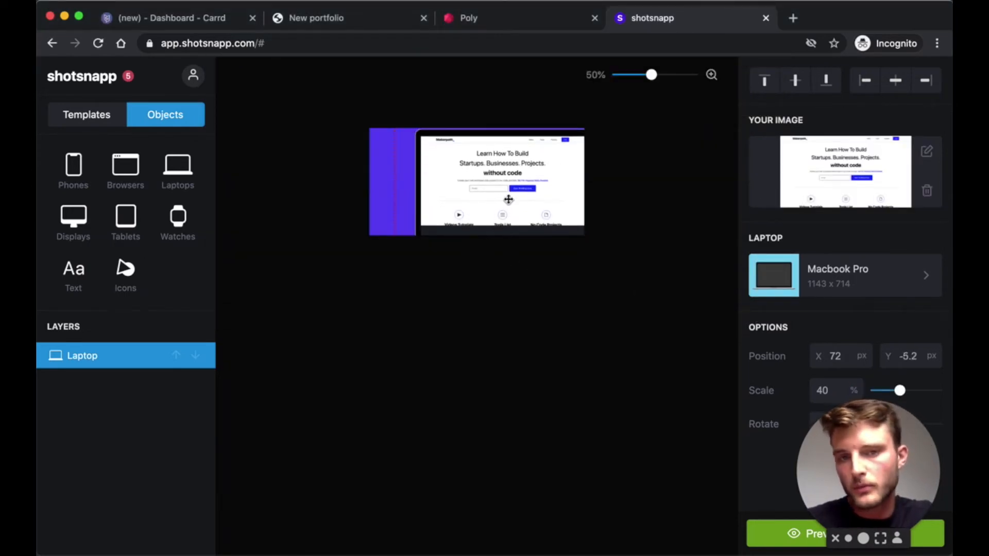
{"action": "left_click_drag", "start_coordinate": [508, 195], "coordinate": [508, 210]}
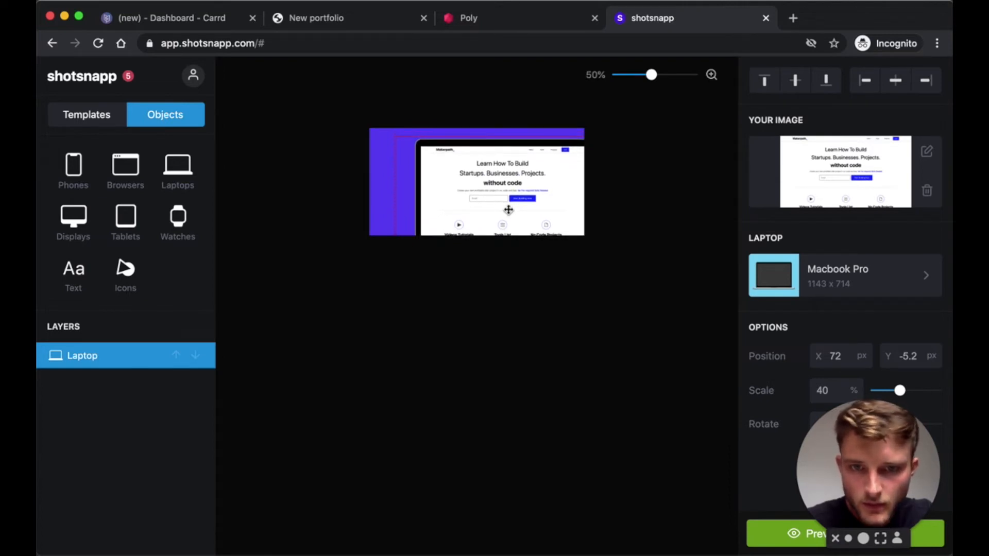
{"action": "left_click_drag", "start_coordinate": [508, 210], "coordinate": [508, 210]}
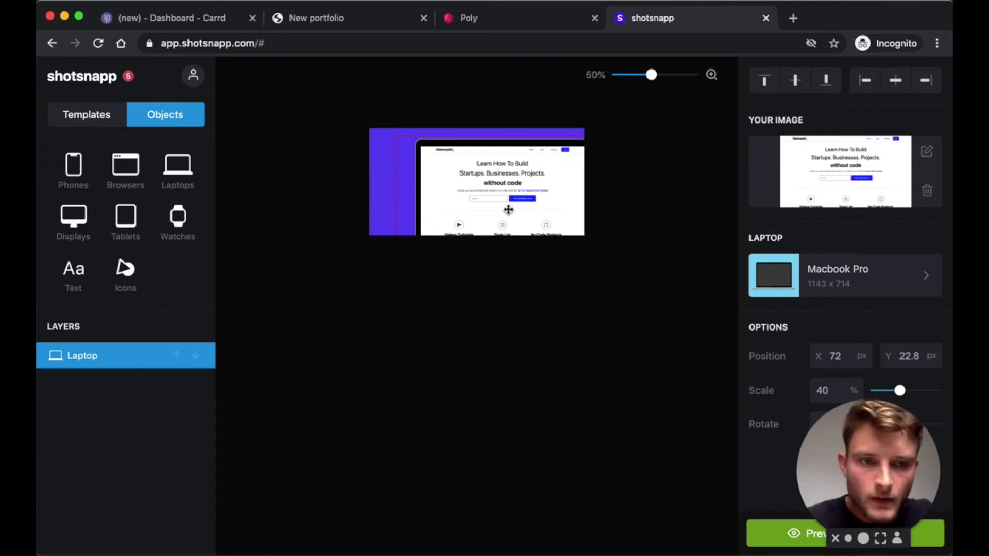
{"action": "left_click_drag", "start_coordinate": [849, 459], "coordinate": [639, 459]}
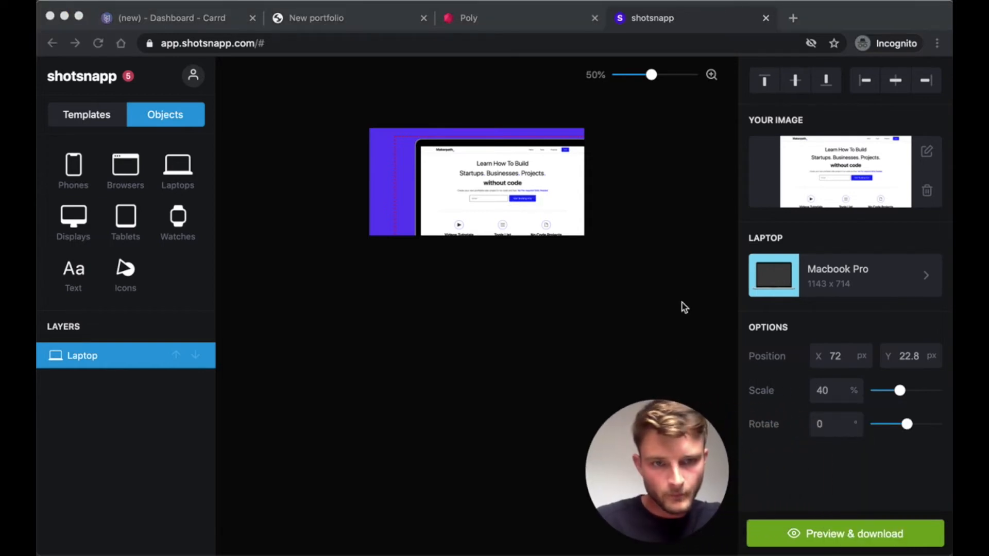
{"action": "left_click", "coordinate": [381, 162]}
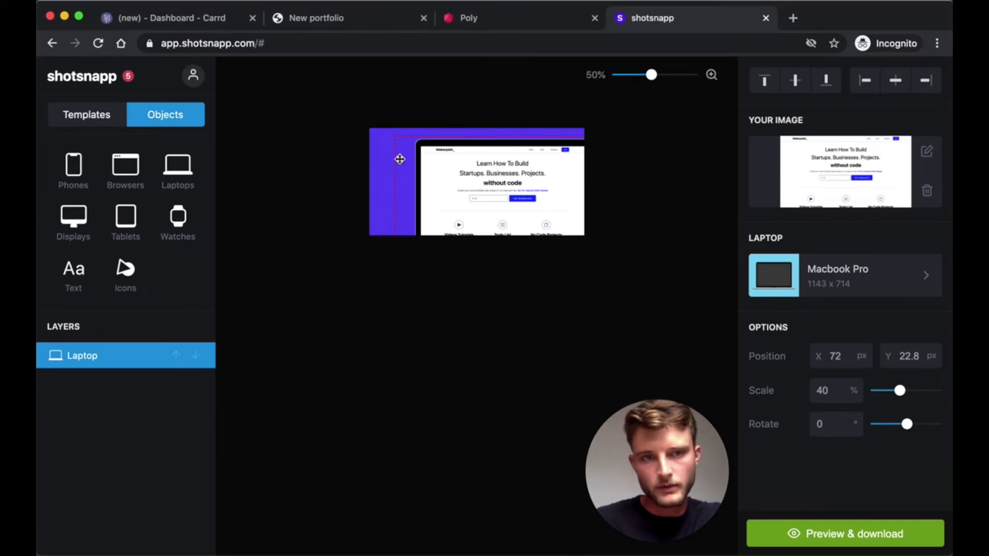
{"action": "left_click", "coordinate": [386, 155]}
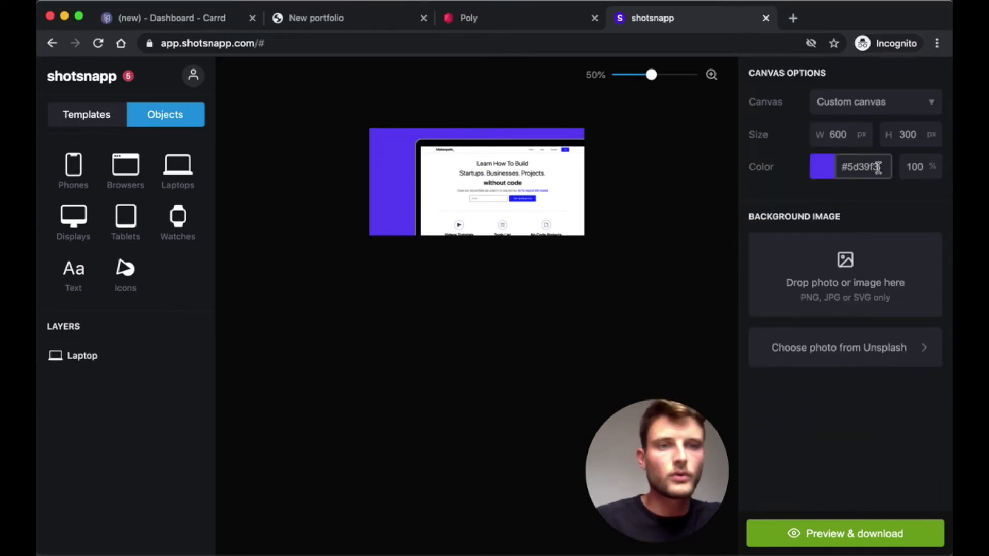
- Set the #5d39f3 canvas background to 0% opacity and open Preview & download
{"action": "left_click_drag", "start_coordinate": [922, 166], "coordinate": [899, 166]}
{"action": "type", "text": "0"}
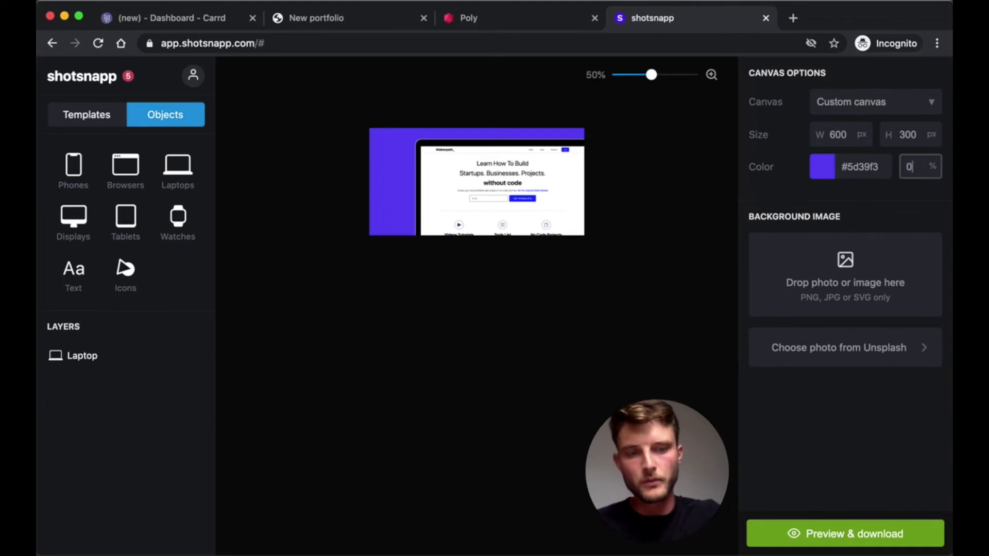
{"action": "left_click", "coordinate": [865, 195]}
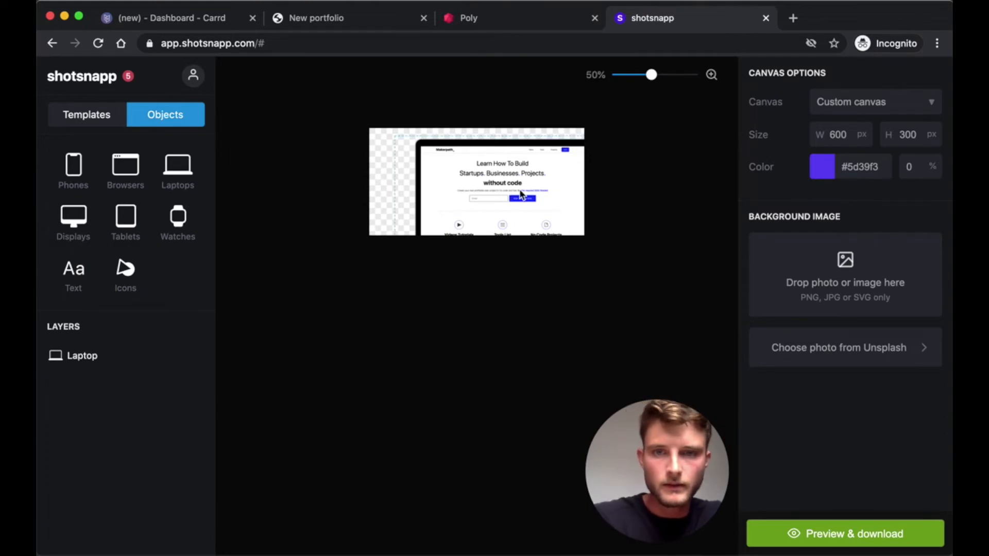
{"action": "left_click", "coordinate": [867, 536]}
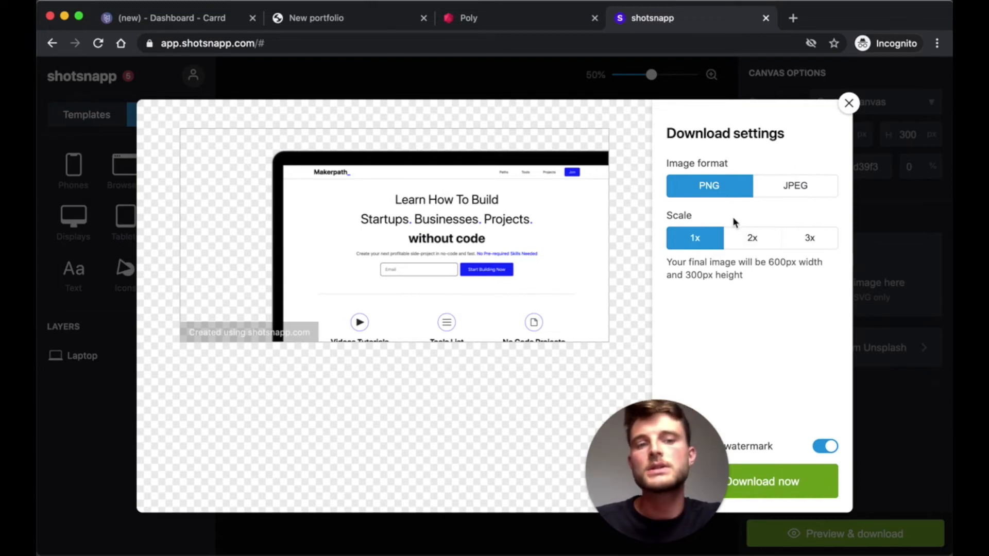
- Download the mockup at 2x as a 1200 × 600 PNG with the credit watermark off
{"action": "left_click", "coordinate": [750, 246]}
{"action": "left_click_drag", "start_coordinate": [694, 444], "coordinate": [908, 458]}
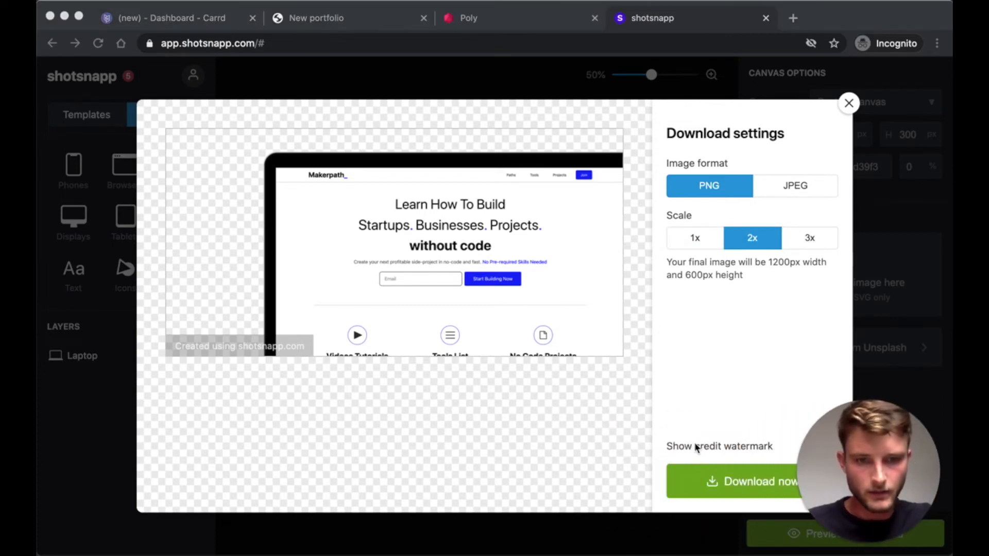
{"action": "left_click", "coordinate": [826, 449]}
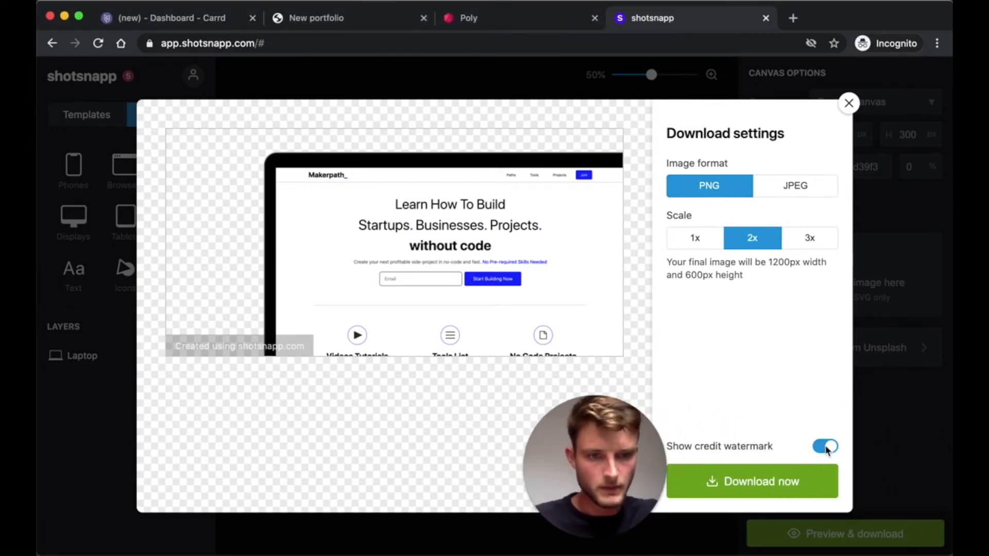
{"action": "left_click", "coordinate": [825, 448]}
{"action": "mouse_move", "coordinate": [609, 455]}
{"action": "left_mouse_down"}
{"action": "mouse_move", "coordinate": [637, 460]}
{"action": "mouse_move", "coordinate": [604, 460]}
{"action": "left_mouse_up"}
{"action": "left_click", "coordinate": [765, 488]}
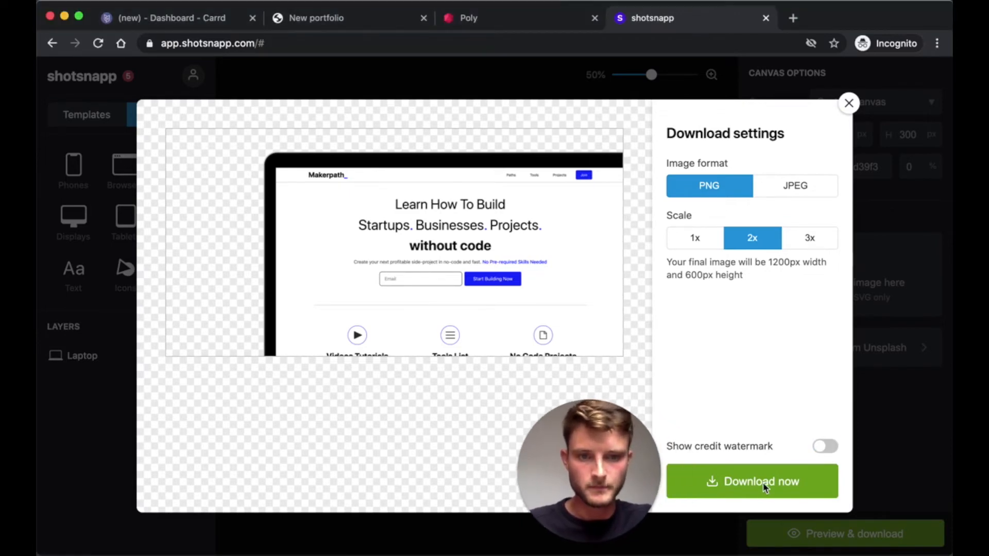
{"action": "left_click", "coordinate": [764, 487]}
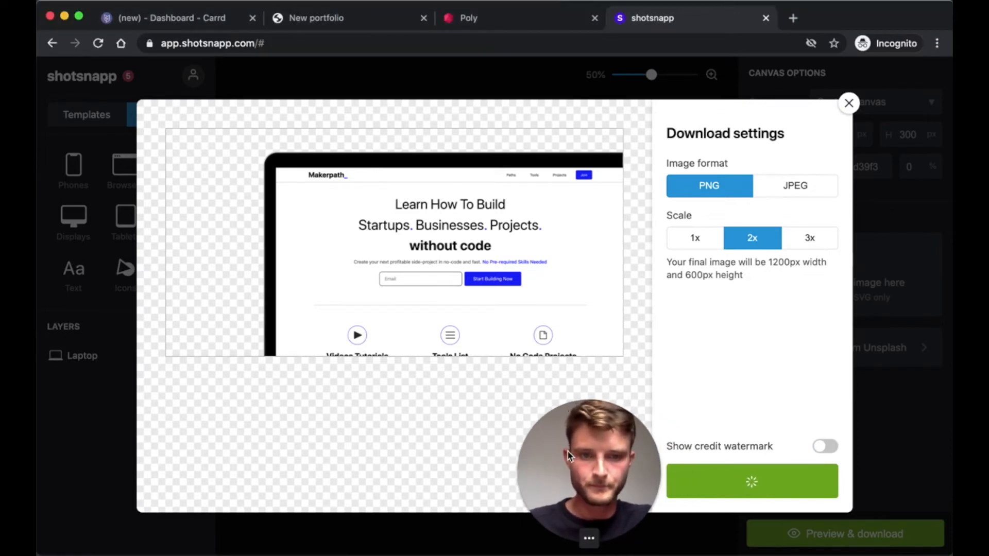
{"action": "left_click_drag", "start_coordinate": [573, 456], "coordinate": [852, 453]}
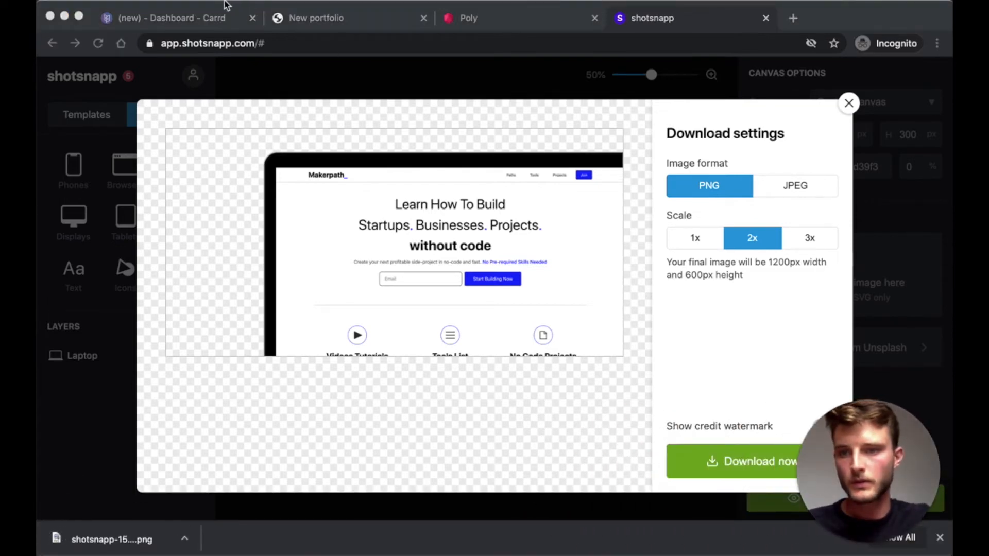
{"action": "left_click", "coordinate": [187, 19]}
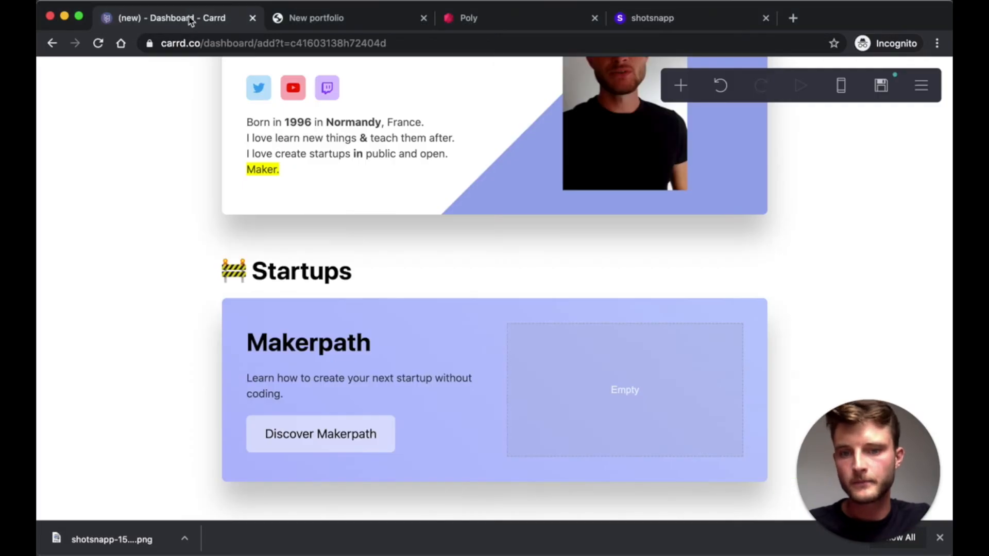
- Add an image to the Makerpath card's right column and upload the Shotsnapp mockup PNG uncropped
{"action": "left_click", "coordinate": [678, 82]}
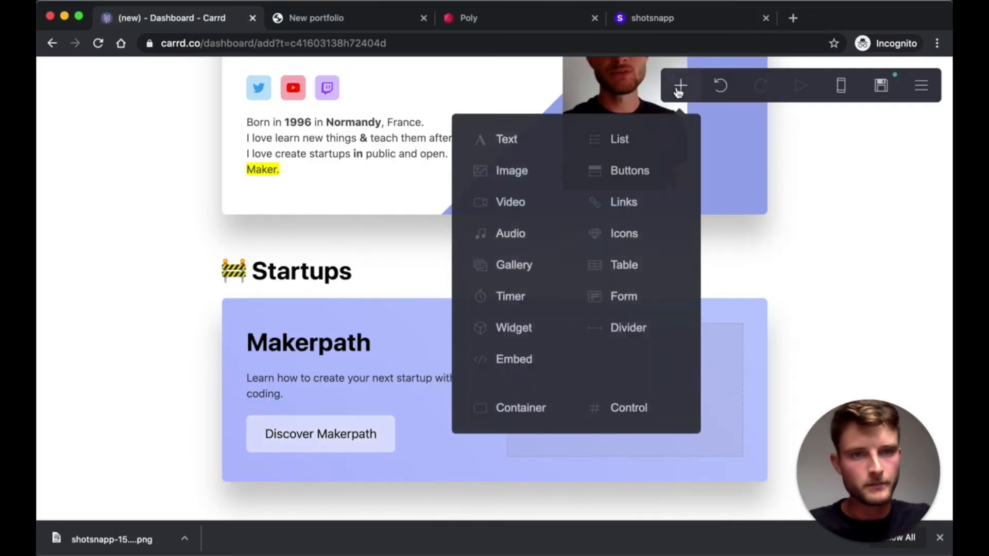
{"action": "left_click", "coordinate": [501, 176]}
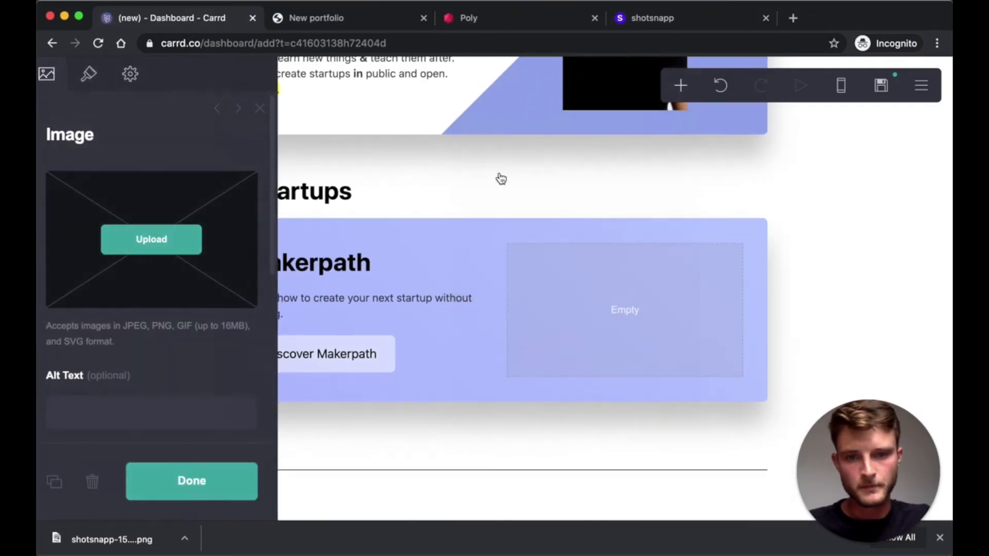
{"action": "left_click_drag", "start_coordinate": [480, 456], "coordinate": [592, 137]}
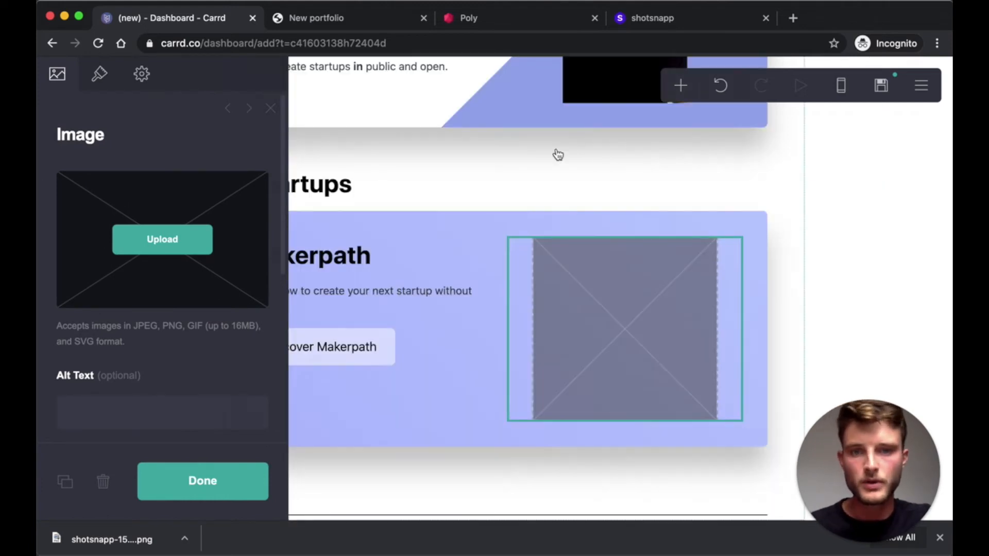
{"action": "left_click", "coordinate": [172, 246]}
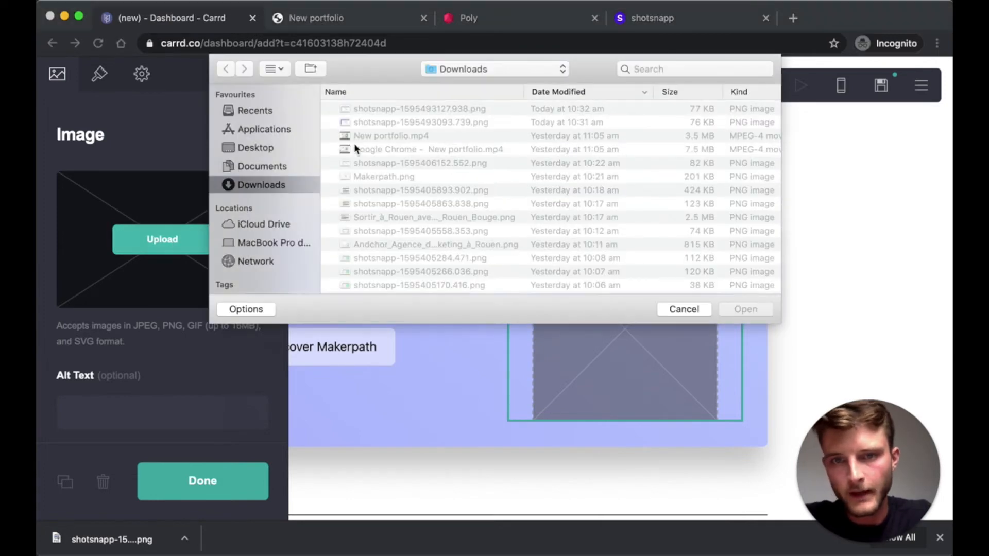
{"action": "left_click", "coordinate": [404, 110]}
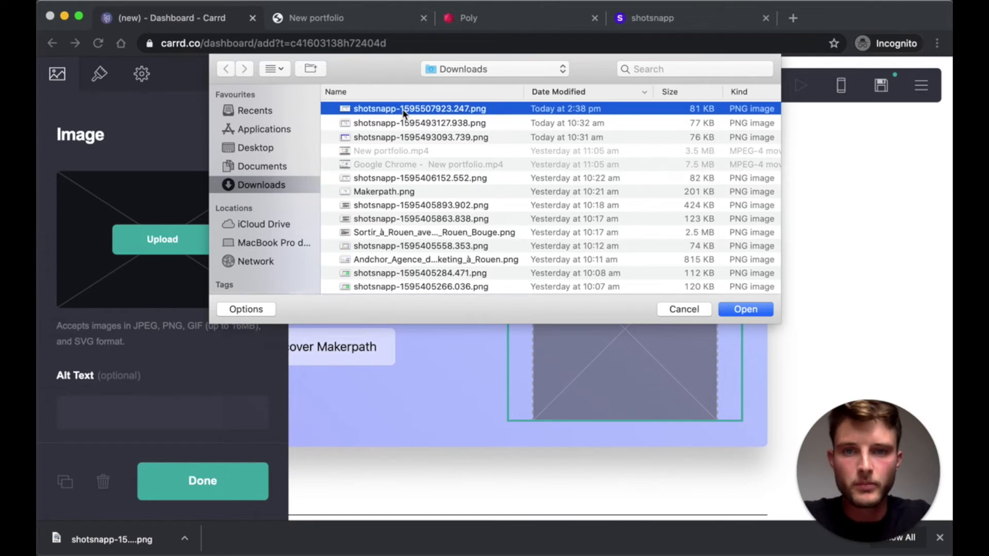
{"action": "left_click", "coordinate": [747, 310]}
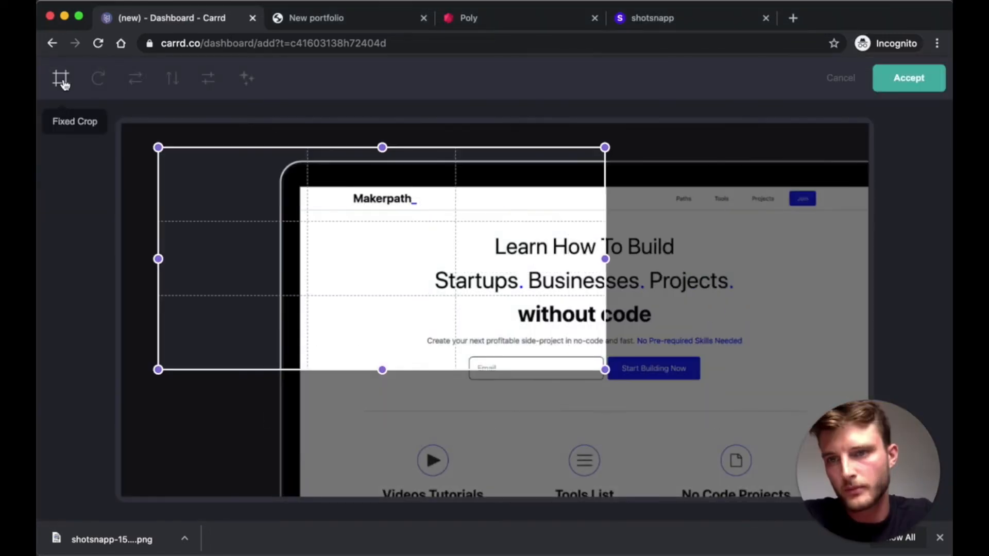
{"action": "left_click", "coordinate": [60, 79]}
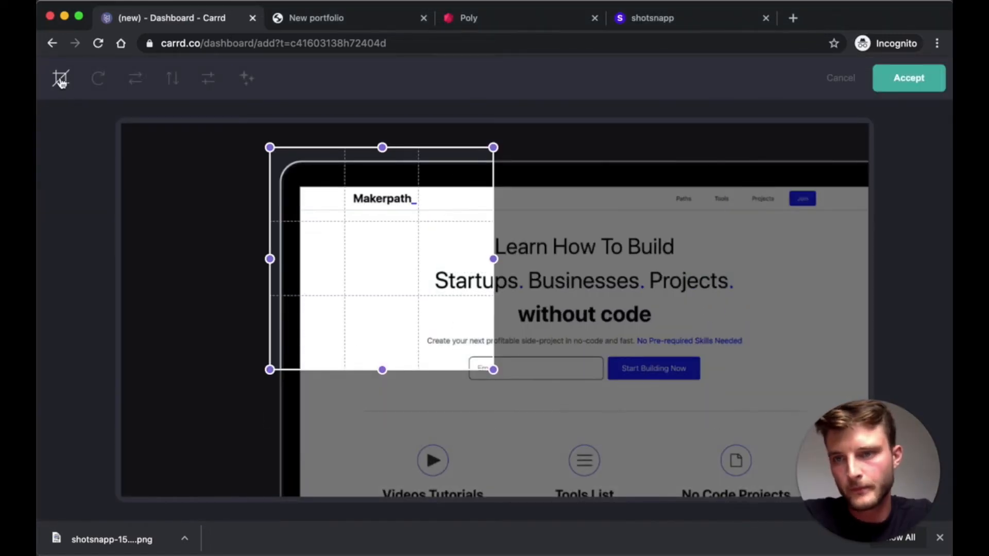
{"action": "left_click", "coordinate": [61, 82]}
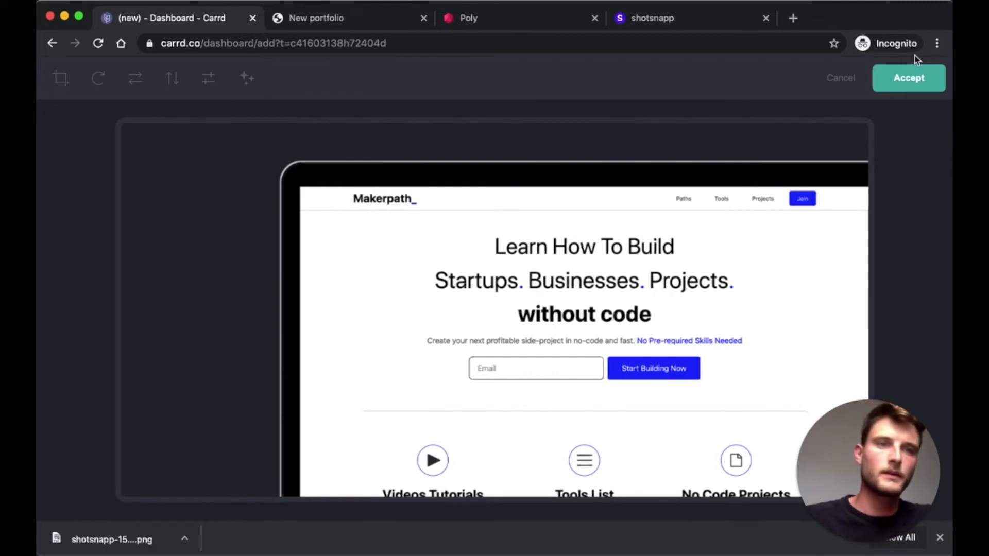
{"action": "left_click", "coordinate": [904, 83]}
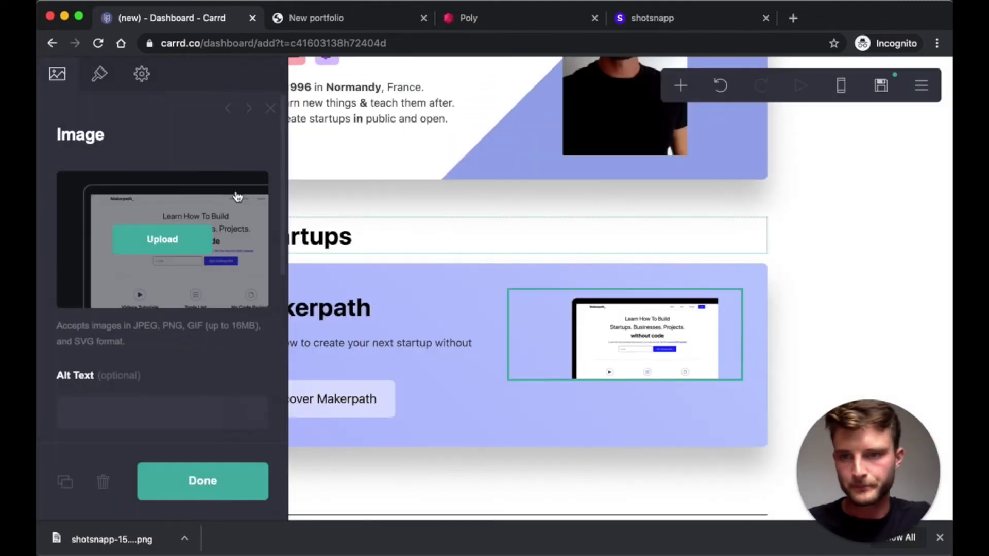
- Extend the image's alt text to 'makerpath project preview homepage'
{"action": "scroll", "coordinate": [110, 281], "scroll_direction": "down", "scroll_amount": 2}
{"action": "scroll", "coordinate": [110, 281], "scroll_direction": "down", "scroll_amount": 4}
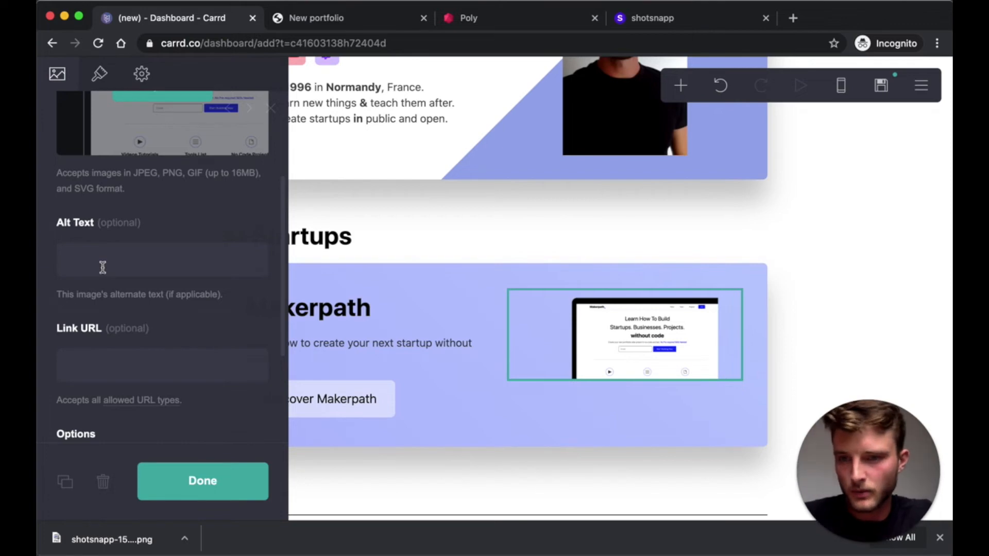
{"action": "left_click", "coordinate": [106, 265]}
{"action": "scroll", "coordinate": [176, 297], "scroll_direction": "down", "scroll_amount": 1}
{"action": "type", "text": "homepage"}
{"action": "scroll", "coordinate": [187, 297], "scroll_direction": "down", "scroll_amount": 4}
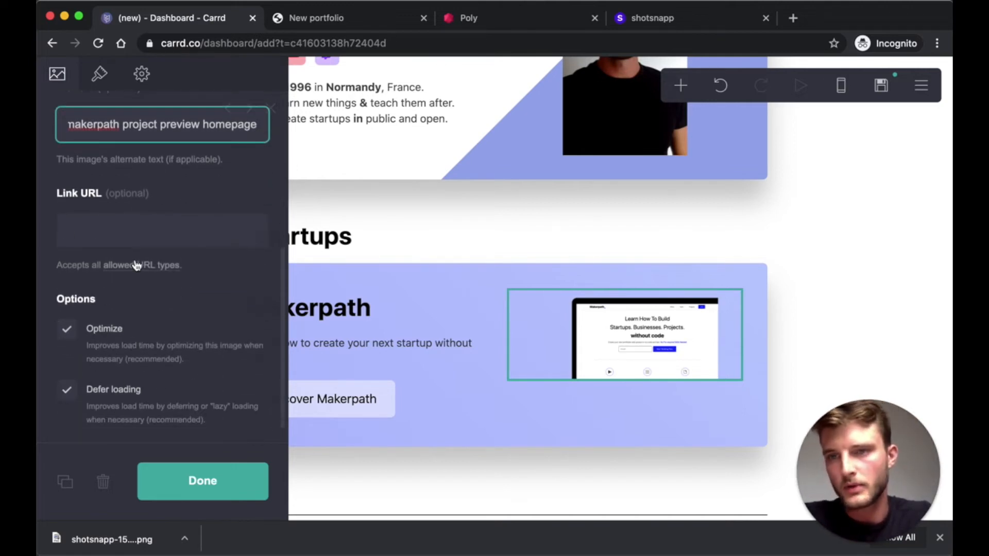
- Stretch the laptop image to Full Column width, matching the live site
{"action": "left_click", "coordinate": [101, 77]}
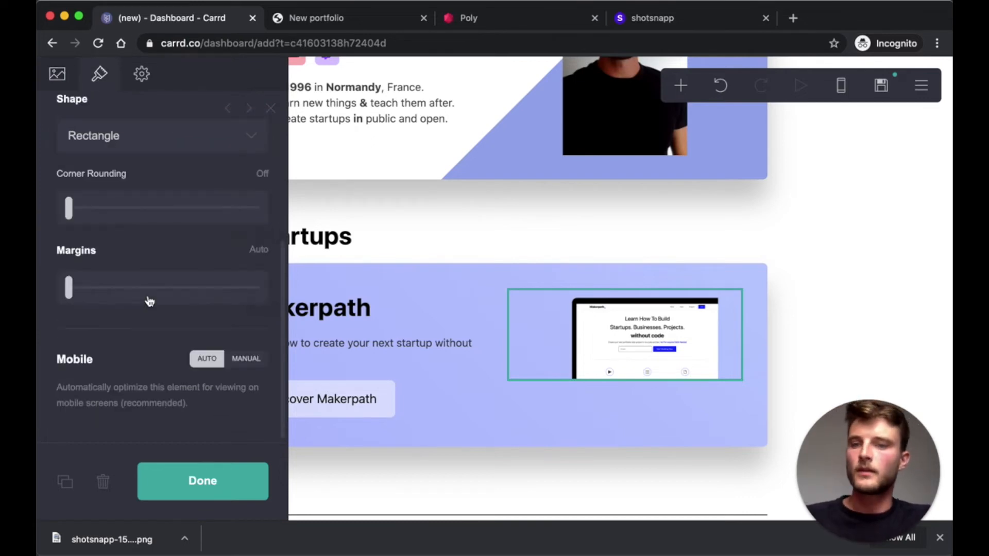
{"action": "scroll", "coordinate": [149, 301], "scroll_direction": "up", "scroll_amount": 5}
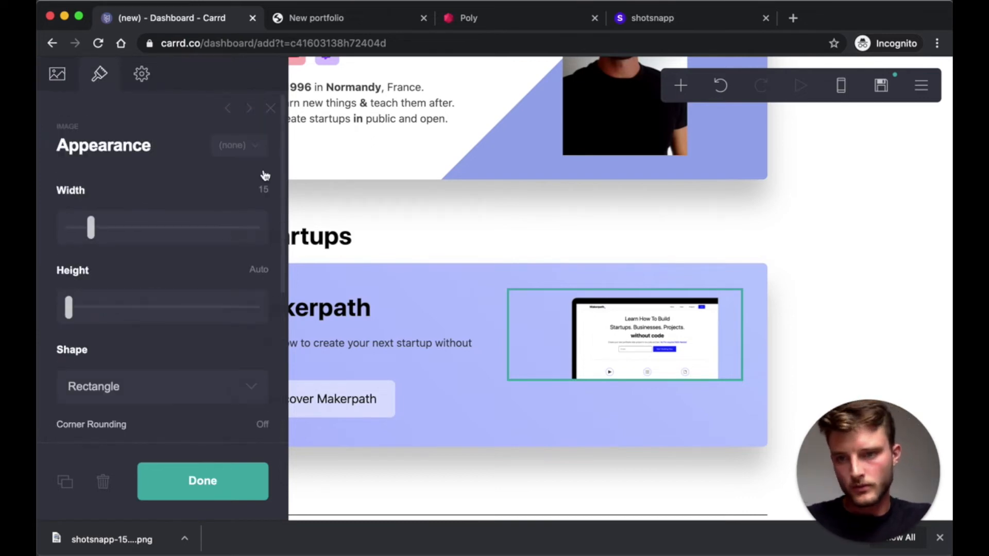
{"action": "left_click", "coordinate": [316, 17]}
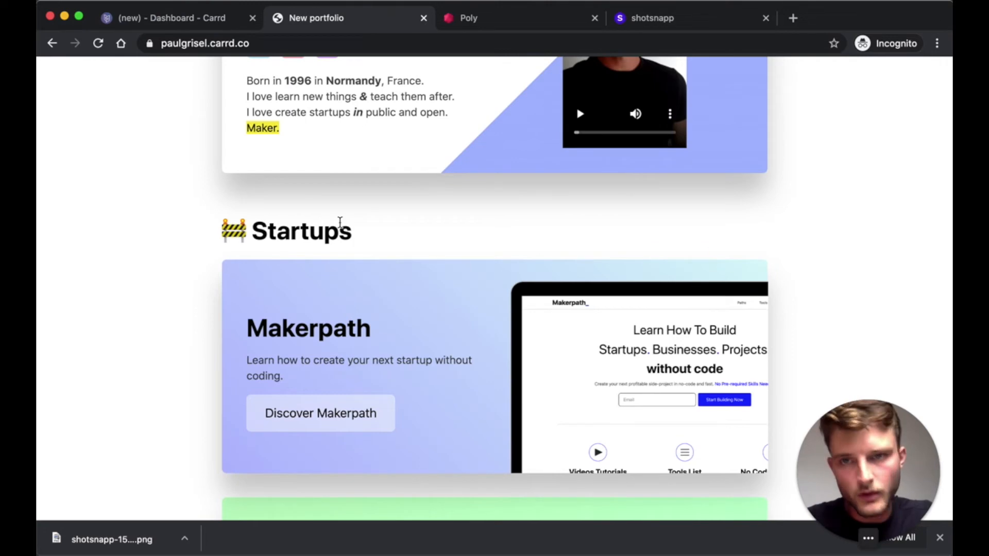
{"action": "left_click", "coordinate": [175, 21]}
{"action": "left_click_drag", "start_coordinate": [92, 232], "coordinate": [274, 229]}
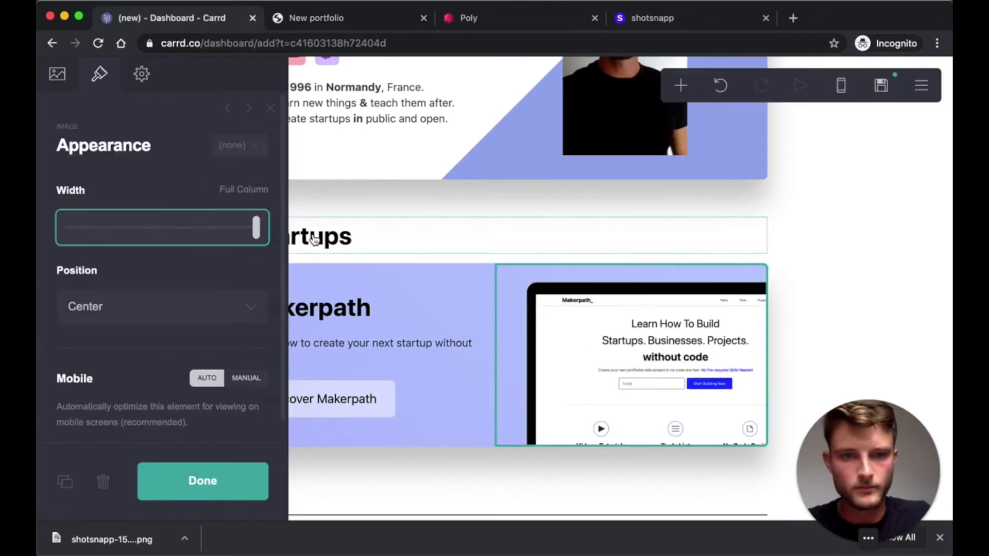
{"action": "left_click", "coordinate": [266, 484]}
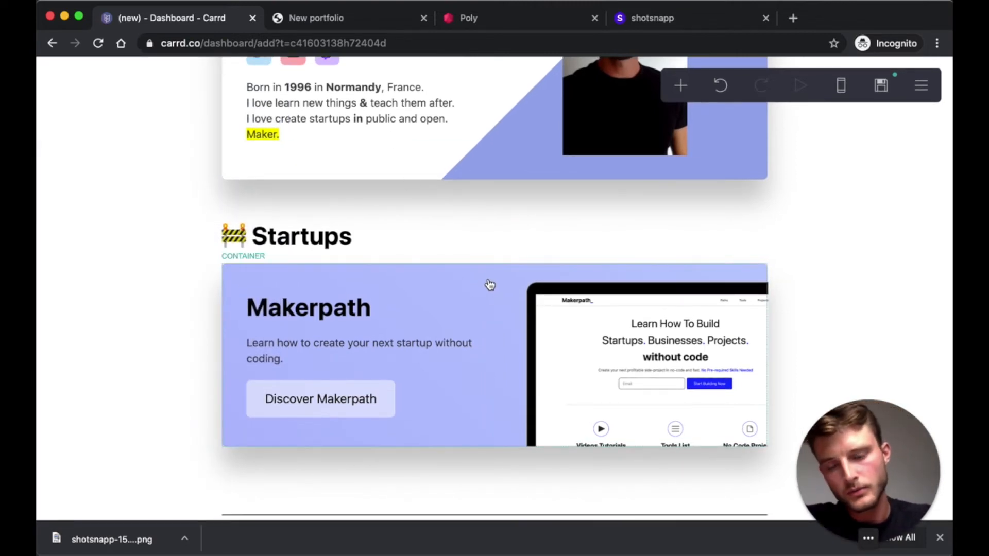
- Duplicate the Makerpath card container
{"action": "left_click", "coordinate": [250, 272]}
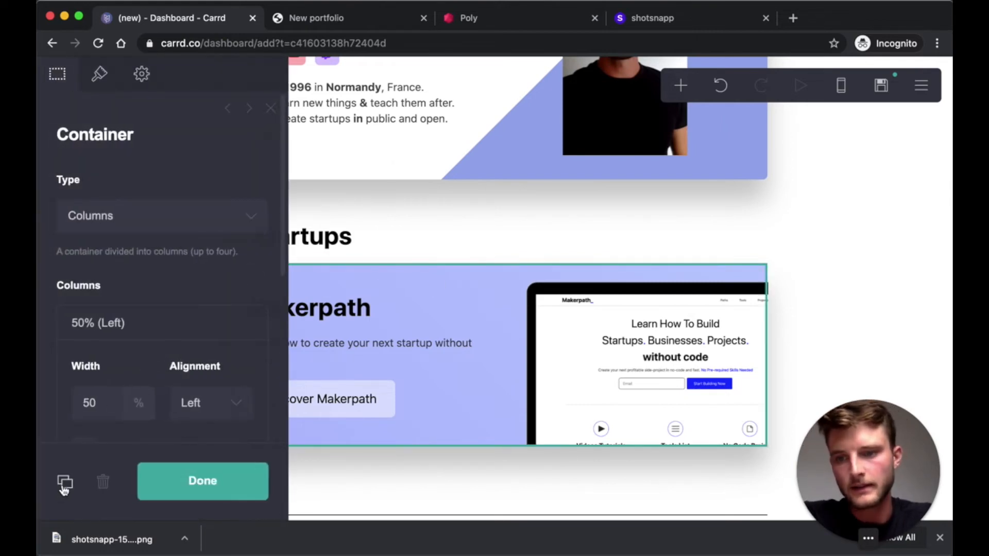
{"action": "left_click", "coordinate": [64, 489]}
{"action": "left_click", "coordinate": [235, 498]}
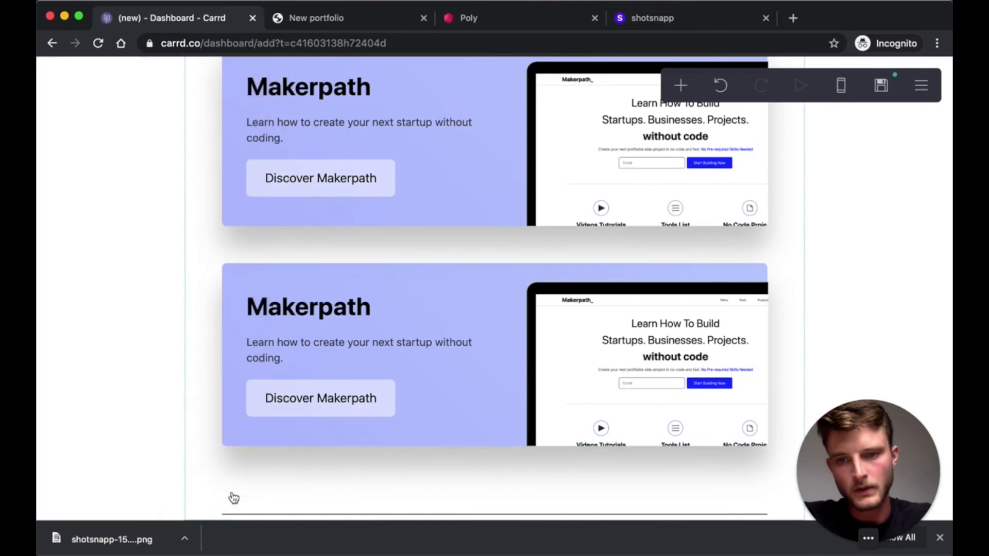
{"action": "scroll", "coordinate": [521, 302], "scroll_direction": "up", "scroll_amount": 2}
{"action": "scroll", "coordinate": [520, 302], "scroll_direction": "down", "scroll_amount": 1}
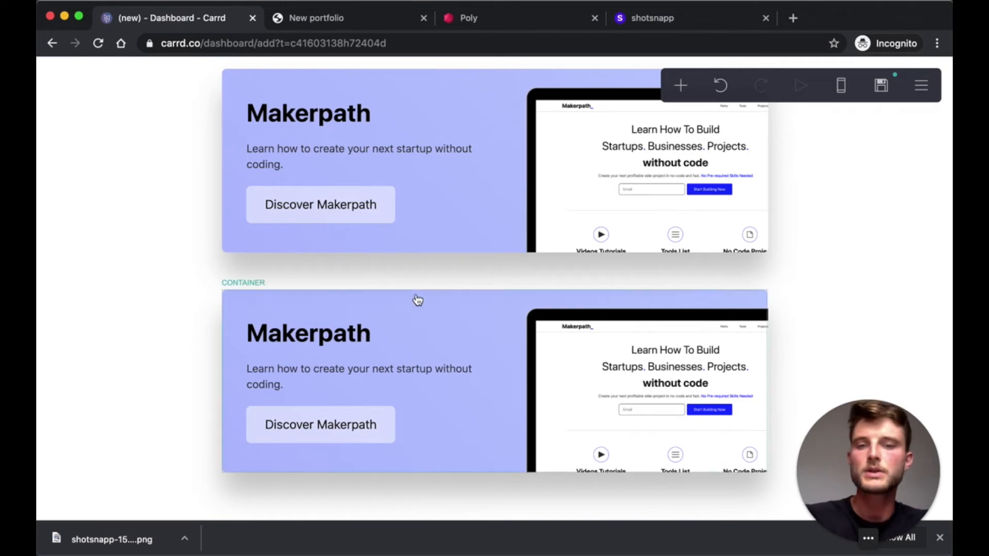
- Review the copied card's image source settings and begin editing its heading
{"action": "left_click", "coordinate": [611, 344]}
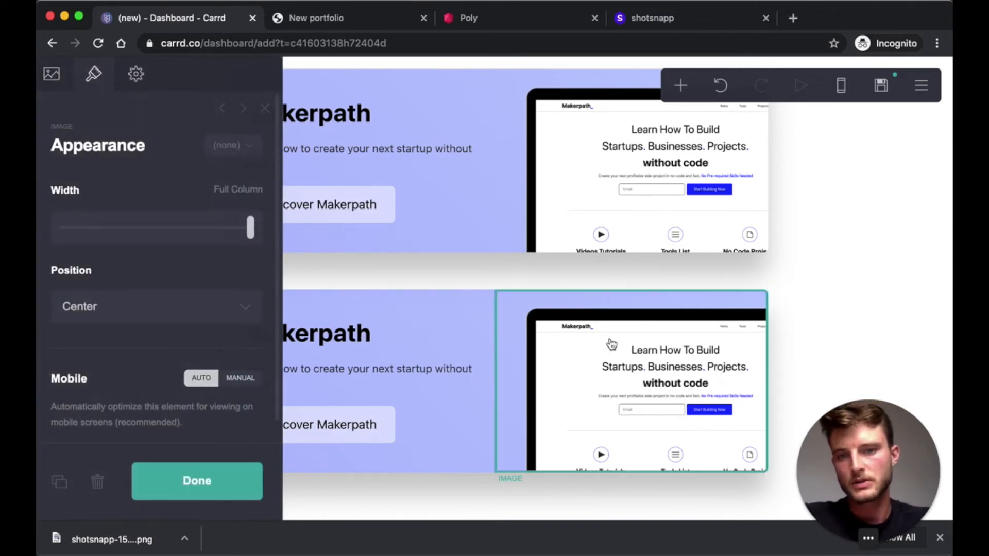
{"action": "left_click", "coordinate": [57, 74]}
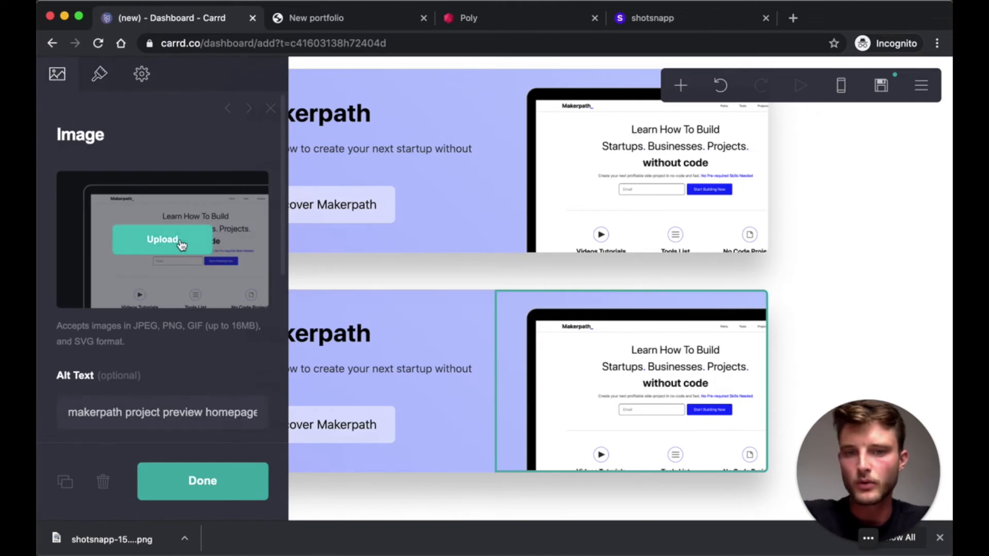
{"action": "left_click", "coordinate": [205, 487]}
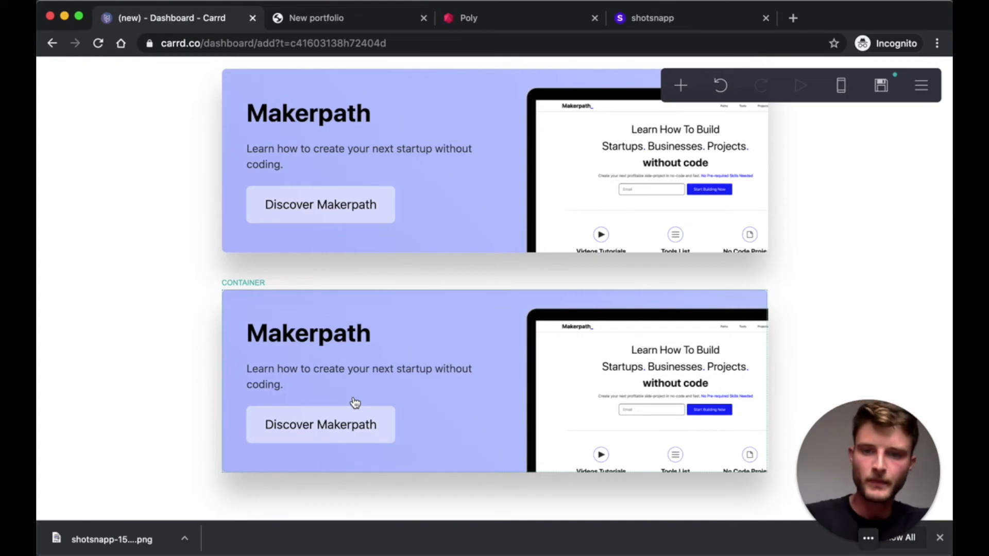
{"action": "scroll", "coordinate": [466, 311], "scroll_direction": "down", "scroll_amount": 1}
{"action": "left_click", "coordinate": [465, 312]}
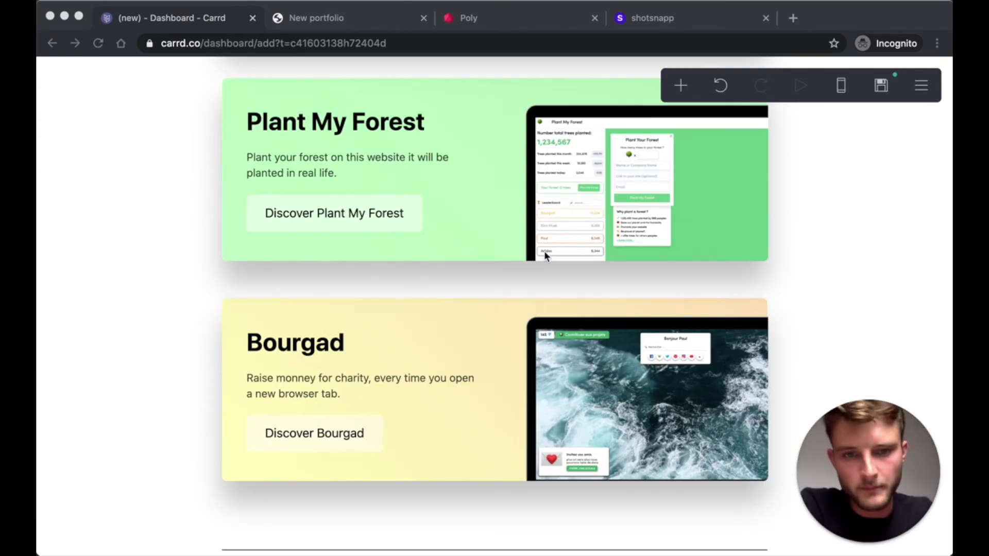
- Duplicate the Startups heading and move the copy below the yellow Bourgad card
{"action": "scroll", "coordinate": [544, 252], "scroll_direction": "up", "scroll_amount": 5}
{"action": "scroll", "coordinate": [533, 263], "scroll_direction": "down", "scroll_amount": 5}
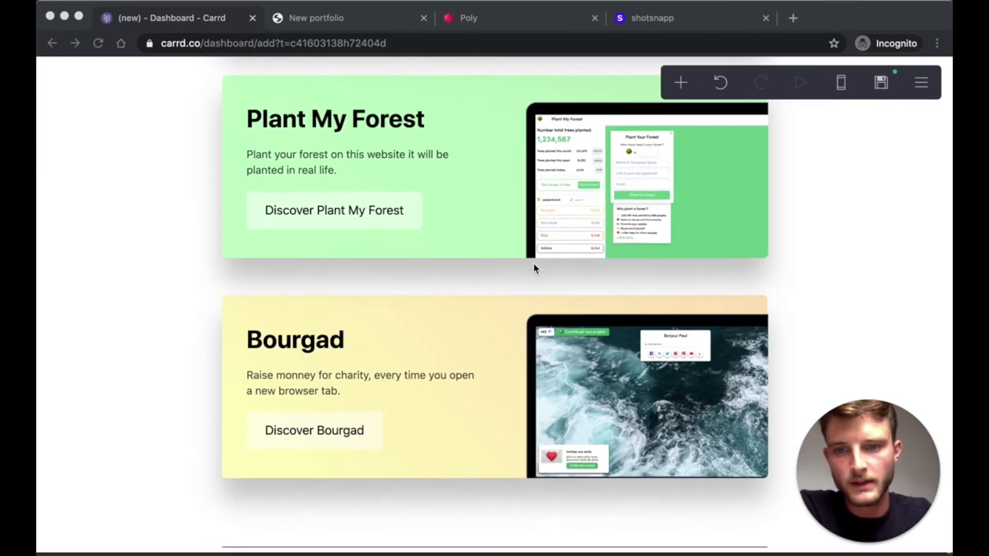
{"action": "left_click", "coordinate": [680, 88]}
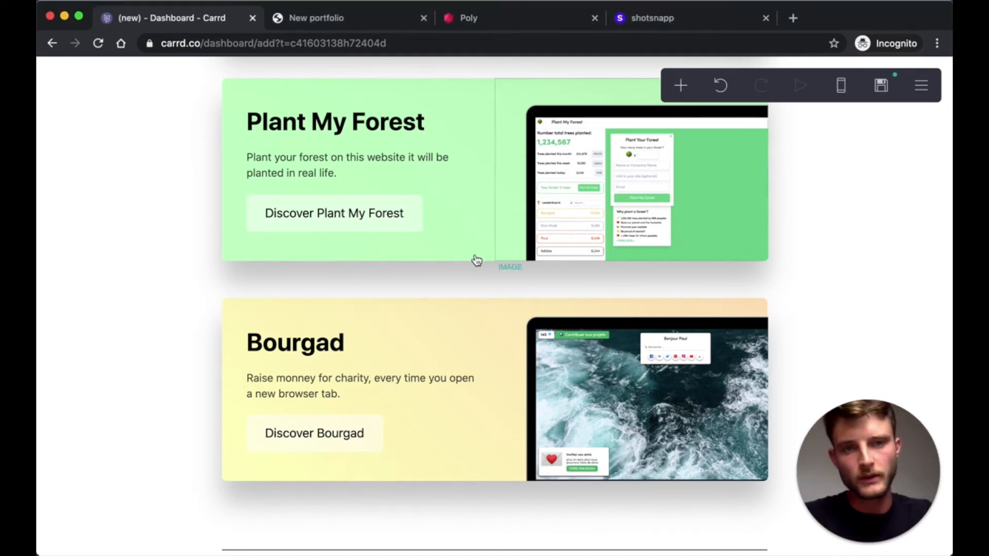
{"action": "scroll", "coordinate": [473, 261], "scroll_direction": "up", "scroll_amount": 6}
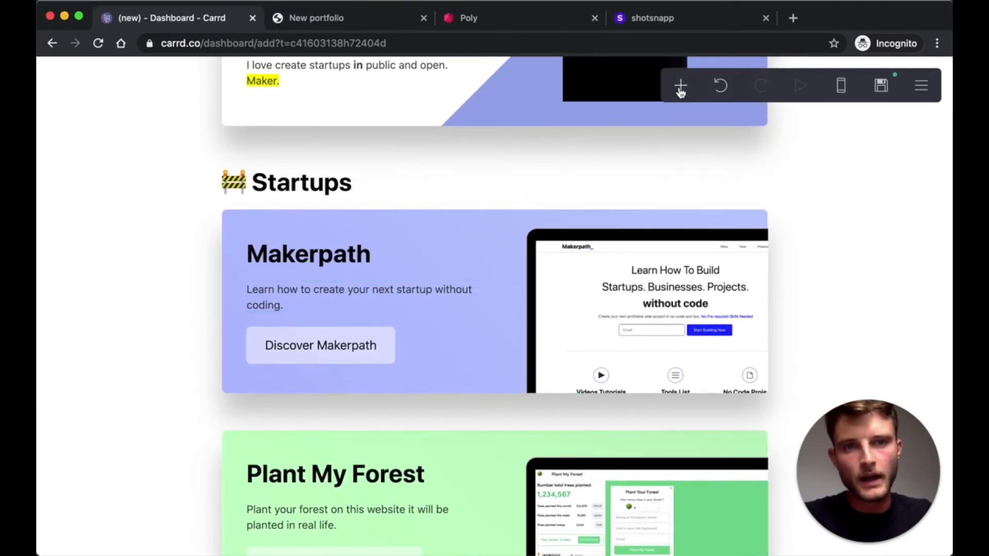
{"action": "left_click", "coordinate": [680, 88]}
{"action": "left_click", "coordinate": [268, 181]}
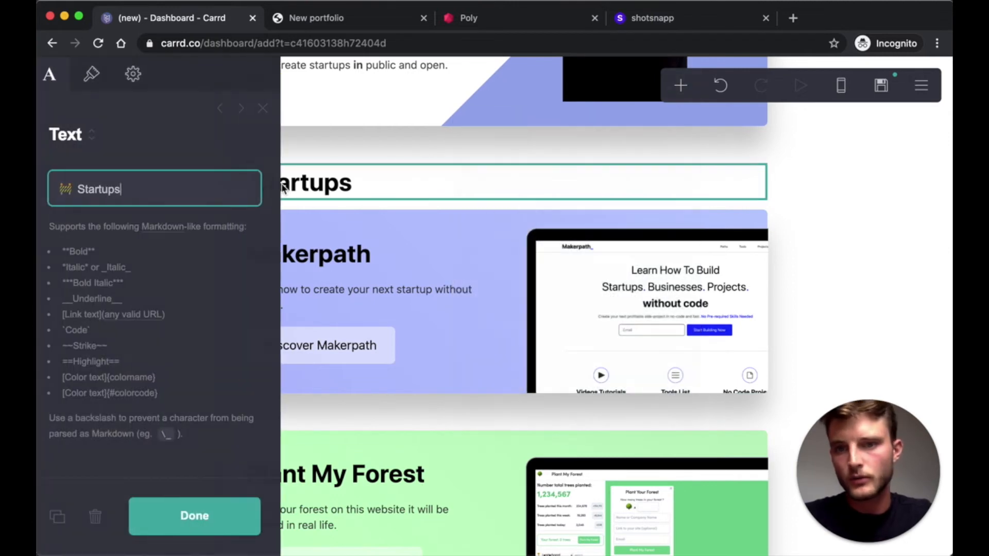
{"action": "left_click", "coordinate": [64, 520]}
{"action": "left_click", "coordinate": [176, 526]}
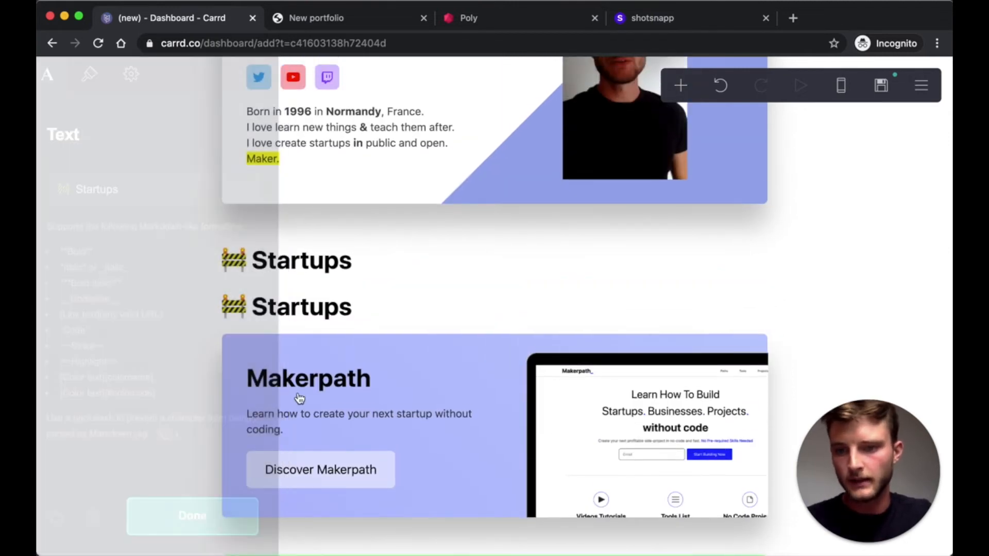
{"action": "left_click_drag", "start_coordinate": [414, 468], "coordinate": [325, 474]}
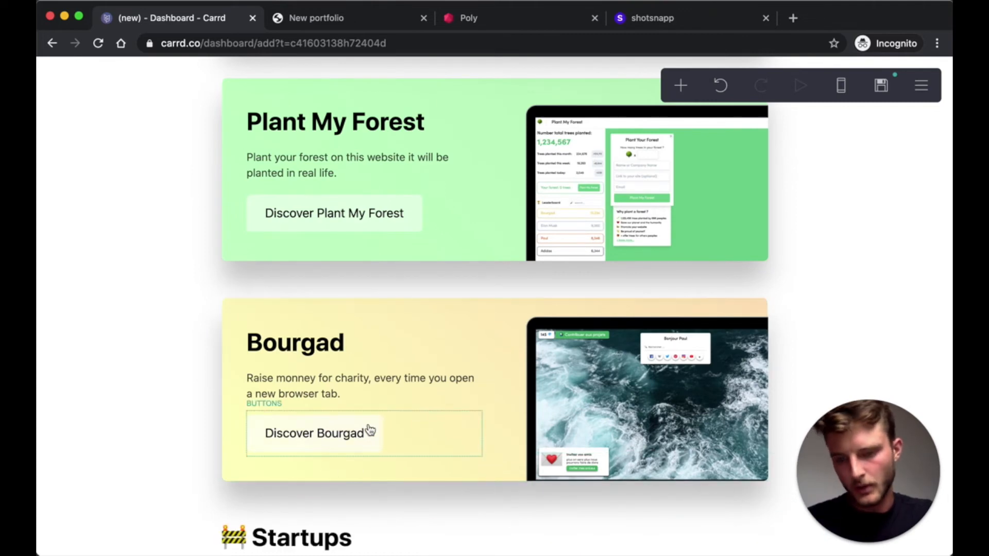
{"action": "scroll", "coordinate": [371, 416], "scroll_direction": "down", "scroll_amount": 2}
- Change the copied heading's text to '🌍 Travels' using the globe emoji
{"action": "left_click", "coordinate": [276, 473]}
{"action": "triple_click", "coordinate": [138, 182]}
{"action": "type", "text": "Travel"}
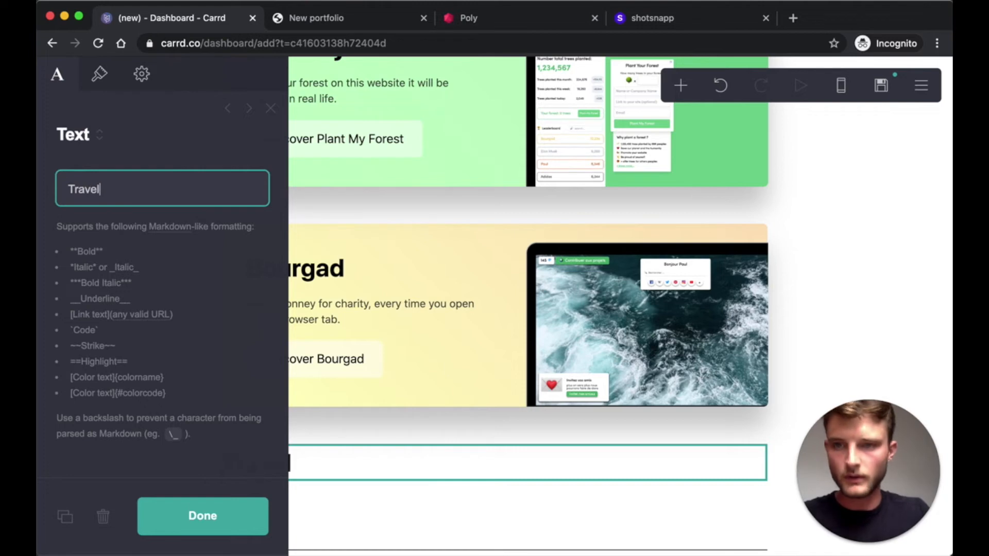
{"action": "right_click", "coordinate": [66, 187]}
{"action": "left_click", "coordinate": [90, 199]}
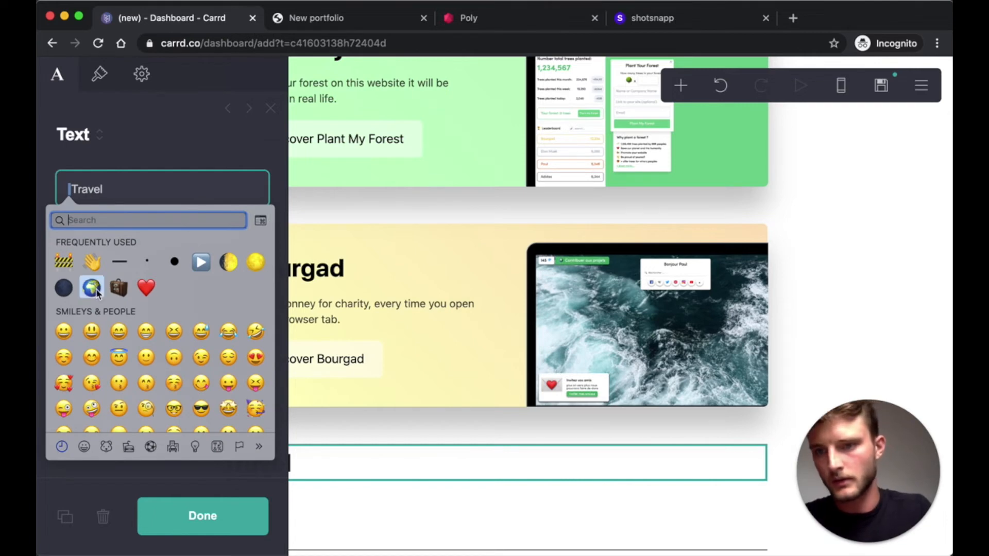
{"action": "left_click", "coordinate": [92, 288]}
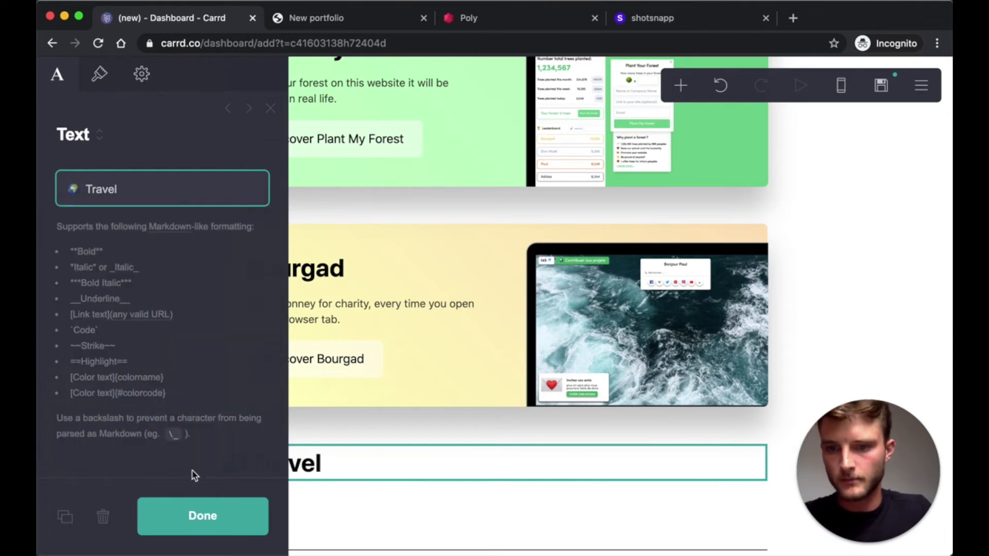
{"action": "left_click", "coordinate": [133, 194]}
{"action": "left_click", "coordinate": [236, 520]}
{"action": "left_click", "coordinate": [674, 82]}
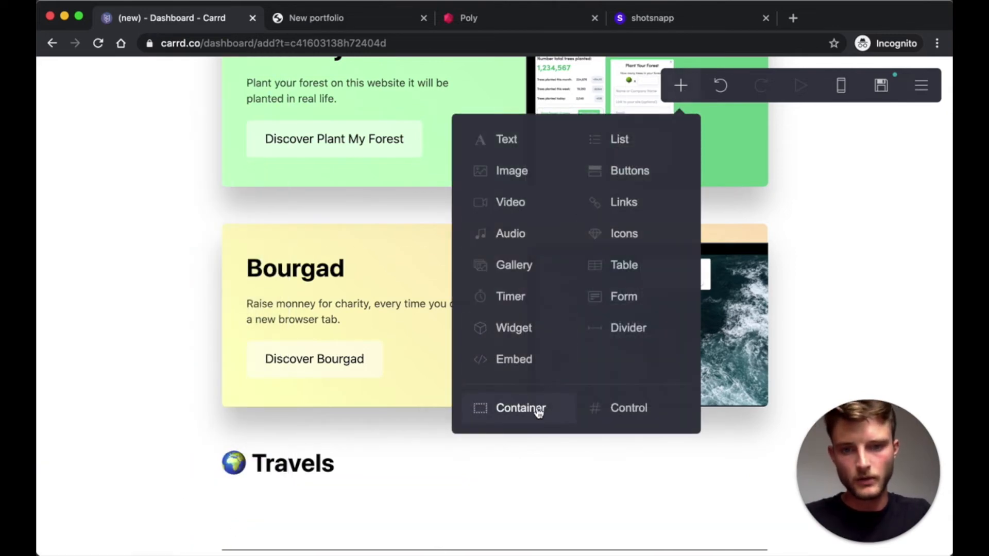
- Add an empty container directly beneath the Travels heading
{"action": "left_click", "coordinate": [538, 413]}
{"action": "left_click_drag", "start_coordinate": [375, 318], "coordinate": [320, 316]}
{"action": "left_click", "coordinate": [189, 524]}
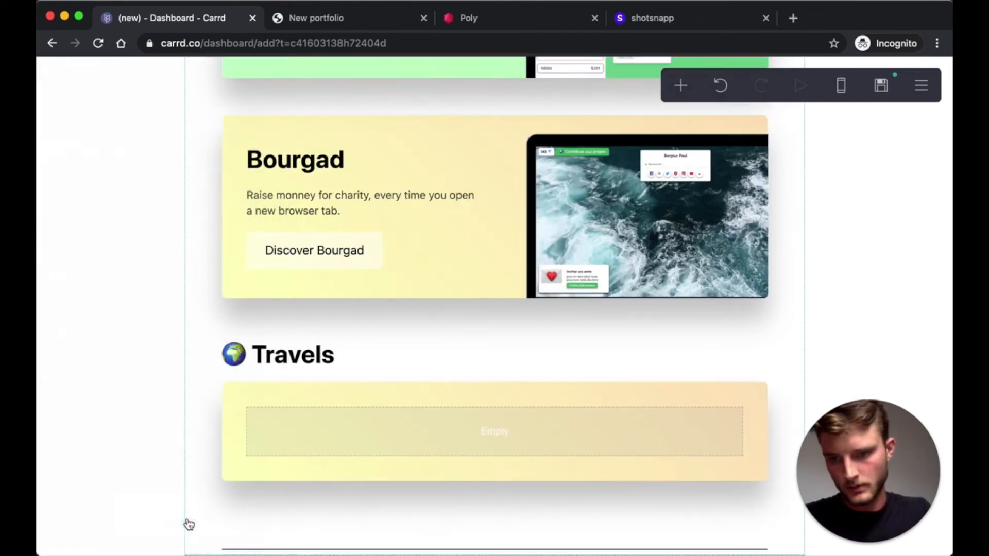
- Set the container's background to none and clear its drop shadow colour
{"action": "left_click", "coordinate": [332, 398]}
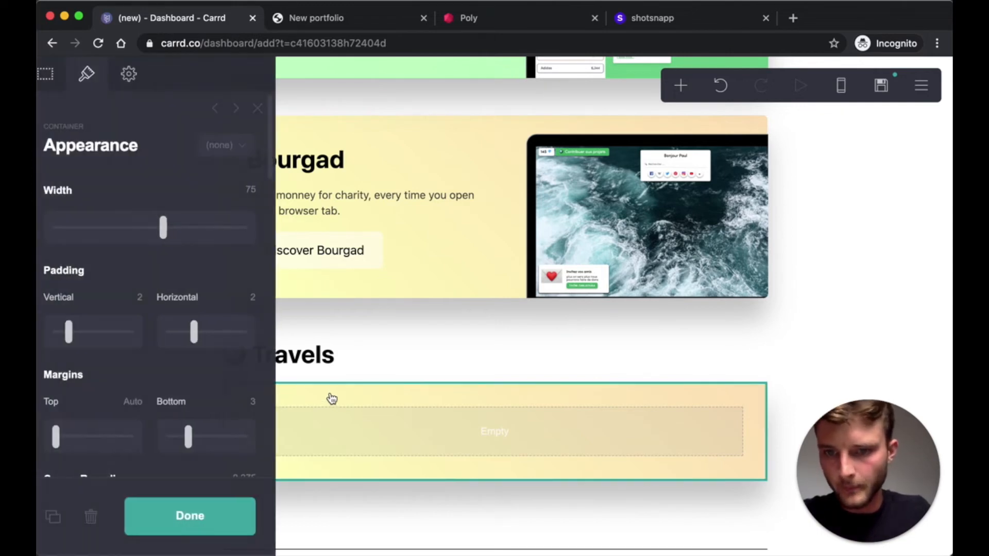
{"action": "scroll", "coordinate": [133, 280], "scroll_direction": "down", "scroll_amount": 5}
{"action": "scroll", "coordinate": [133, 281], "scroll_direction": "down", "scroll_amount": 8}
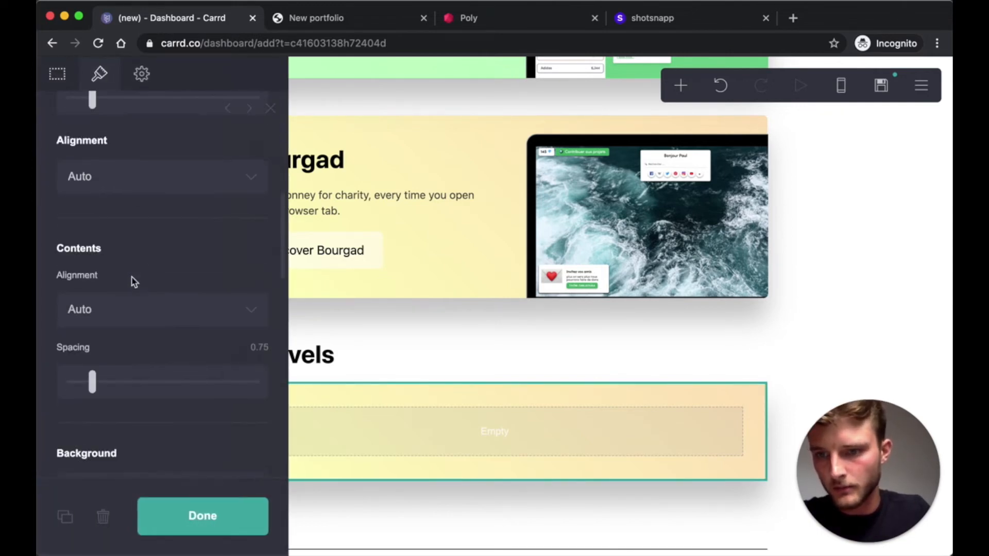
{"action": "left_click", "coordinate": [129, 261]}
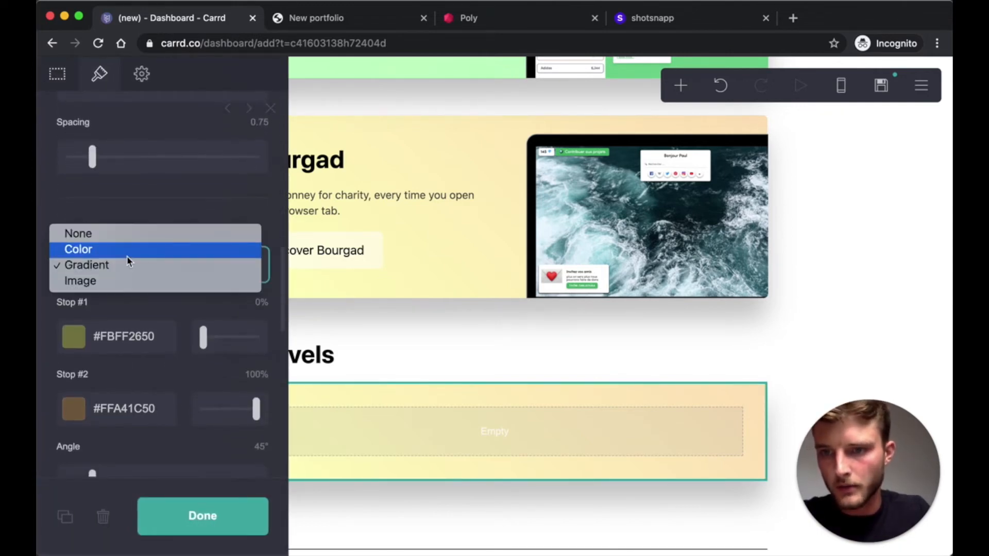
{"action": "left_click", "coordinate": [85, 237]}
{"action": "scroll", "coordinate": [201, 333], "scroll_direction": "down", "scroll_amount": 5}
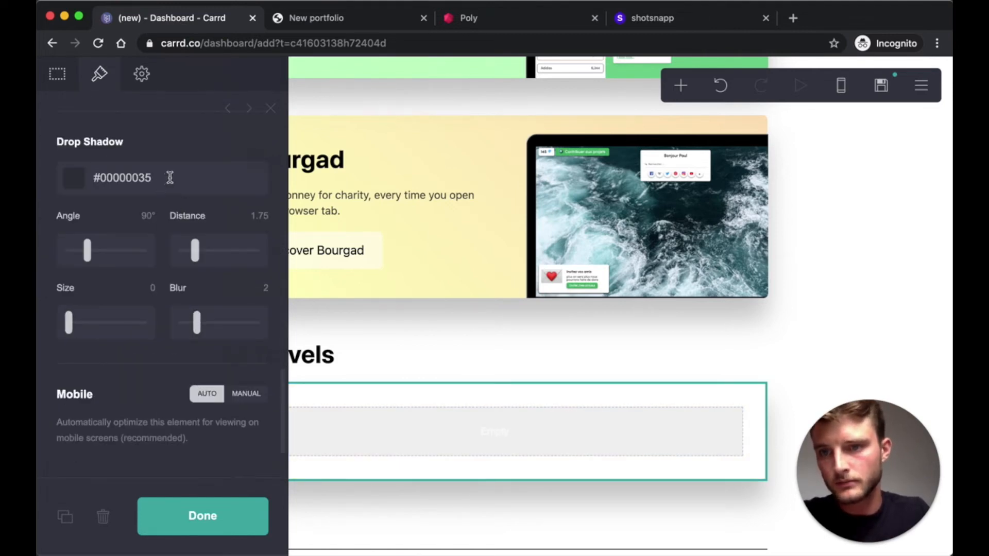
{"action": "left_click_drag", "start_coordinate": [170, 177], "coordinate": [102, 176]}
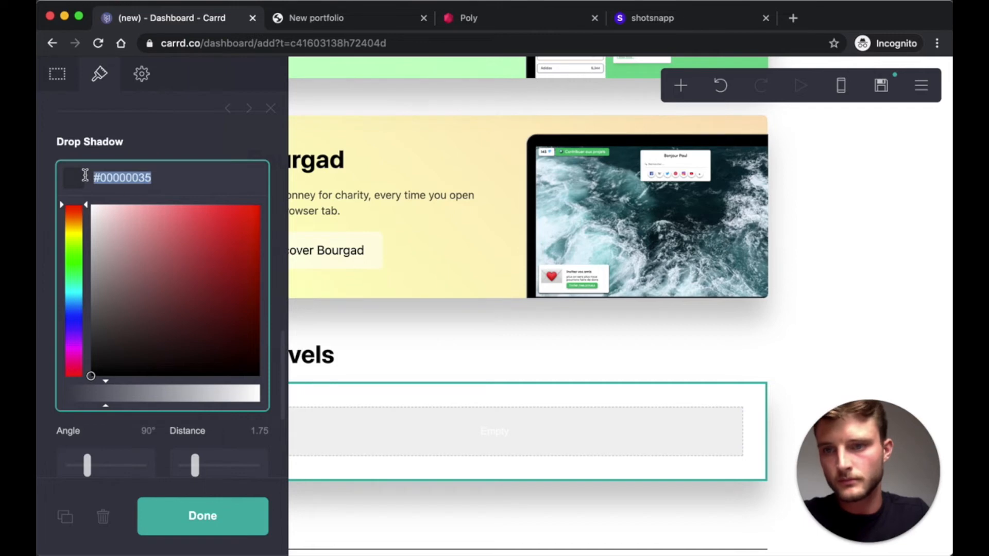
{"action": "key", "text": "BackSpace"}
{"action": "left_click", "coordinate": [205, 526]}
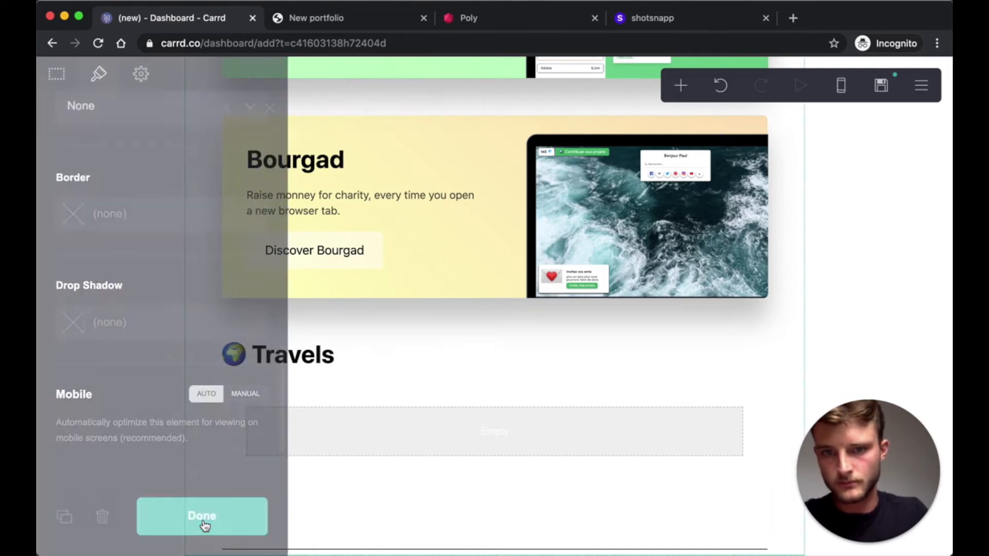
- Reopen the Travels container and open its list of container types
{"action": "left_click", "coordinate": [395, 429]}
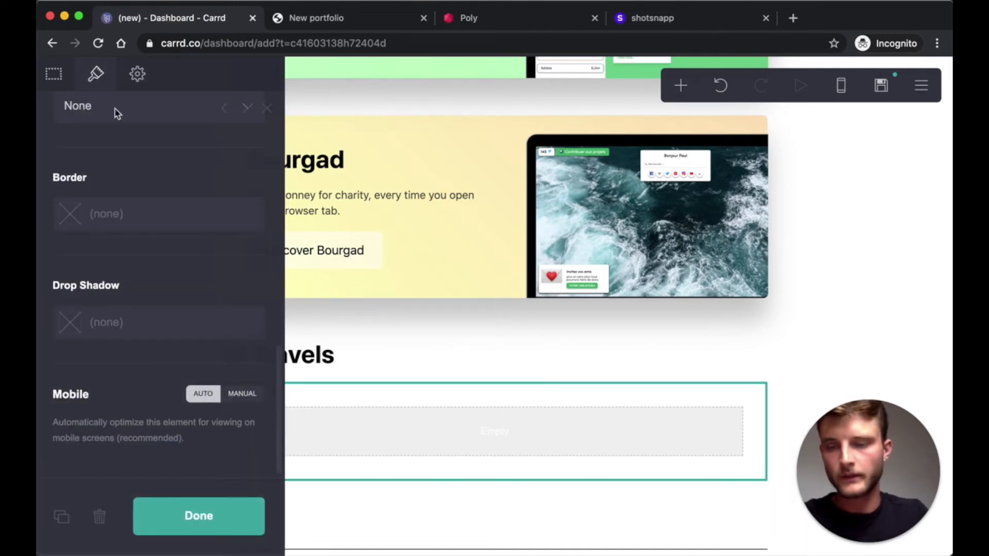
{"action": "left_click", "coordinate": [57, 77]}
{"action": "left_click", "coordinate": [144, 228]}
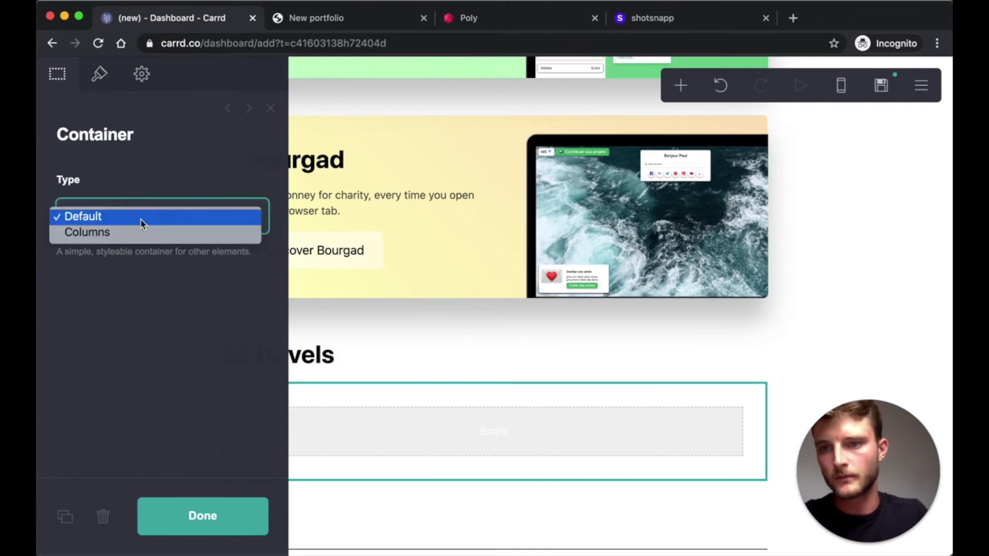
- Turn the Travels container into columns and add a third column
{"action": "left_click", "coordinate": [123, 230]}
{"action": "left_click", "coordinate": [119, 324]}
{"action": "scroll", "coordinate": [155, 272], "scroll_direction": "down", "scroll_amount": 2}
{"action": "left_click", "coordinate": [132, 292]}
{"action": "left_click", "coordinate": [123, 423]}
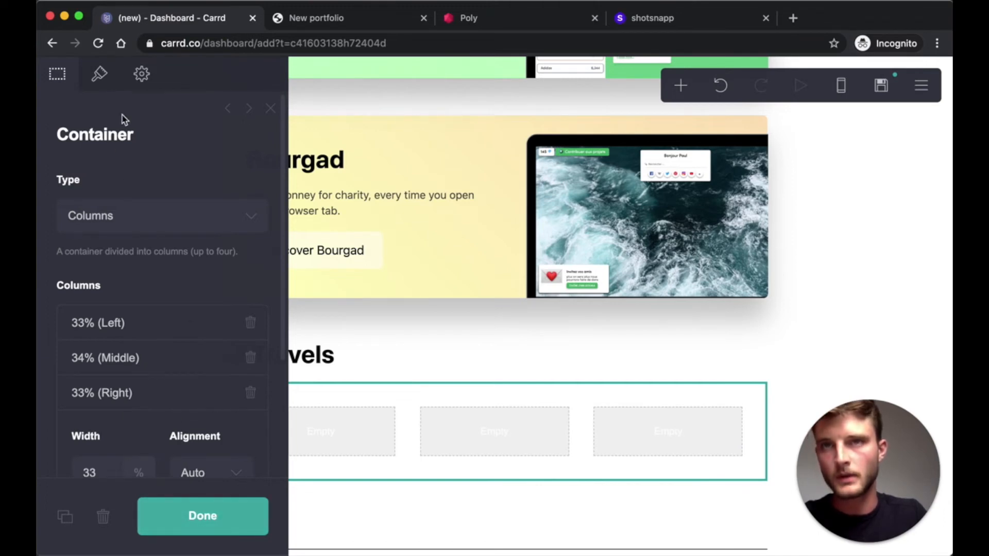
- Give the container a #DBDBDB border shown only as gutter lines, without top, sides or bottom
{"action": "left_click", "coordinate": [101, 75]}
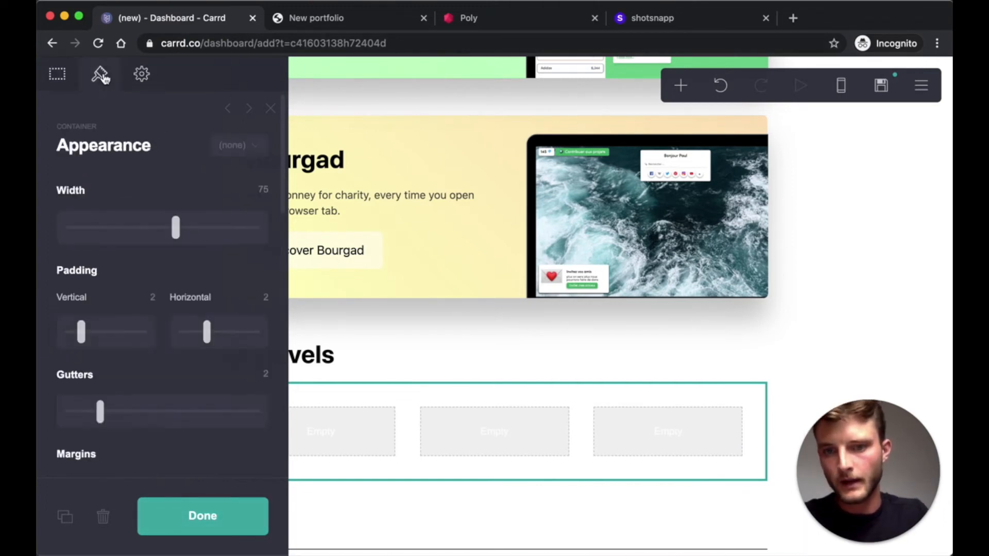
{"action": "scroll", "coordinate": [162, 257], "scroll_direction": "down", "scroll_amount": 7}
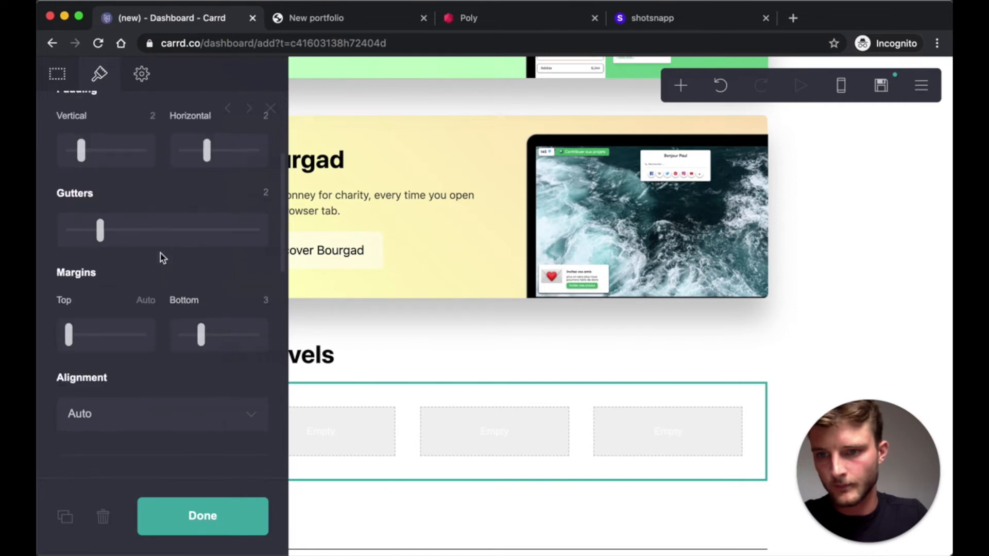
{"action": "scroll", "coordinate": [163, 258], "scroll_direction": "down", "scroll_amount": 10}
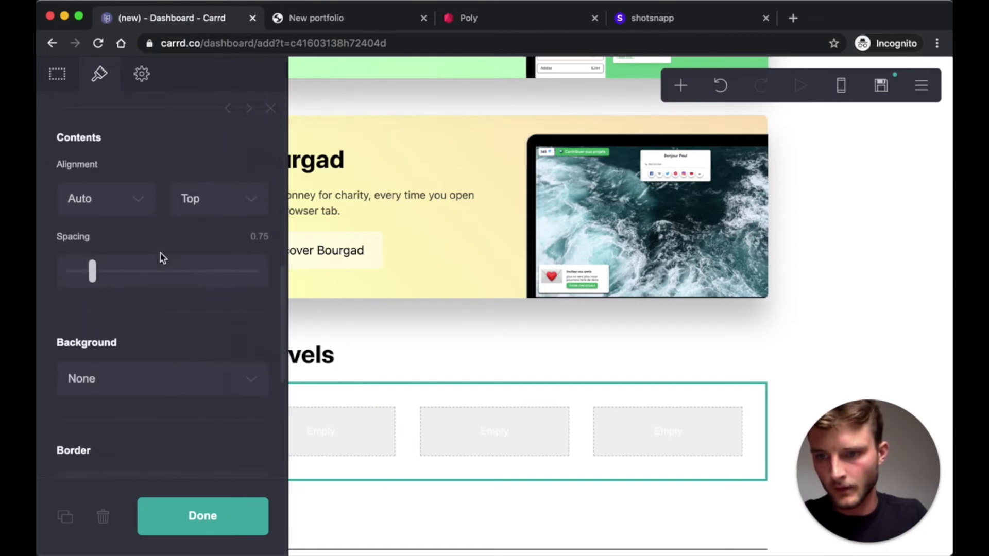
{"action": "left_click", "coordinate": [85, 270]}
{"action": "left_click_drag", "start_coordinate": [104, 332], "coordinate": [70, 326]}
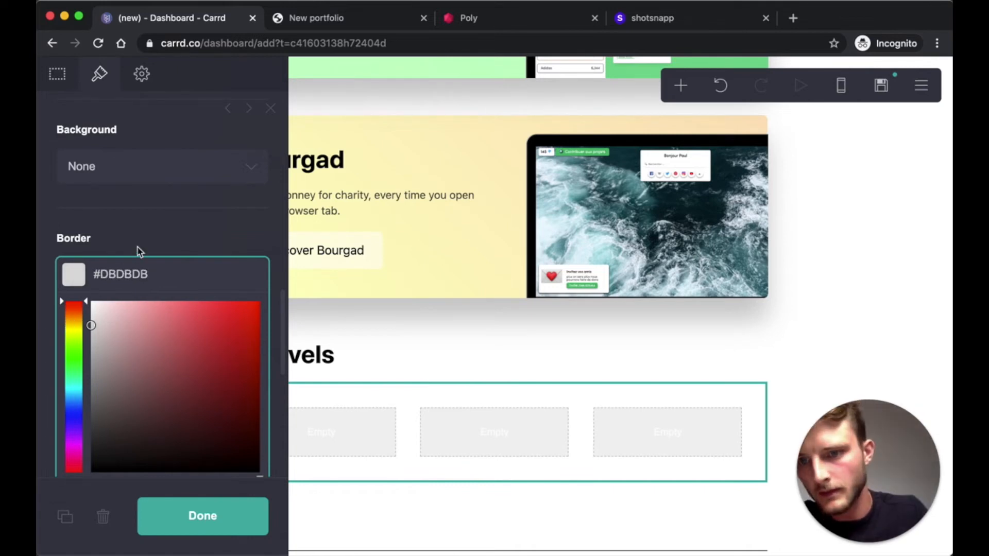
{"action": "left_click", "coordinate": [137, 250]}
{"action": "scroll", "coordinate": [154, 251], "scroll_direction": "down", "scroll_amount": 4}
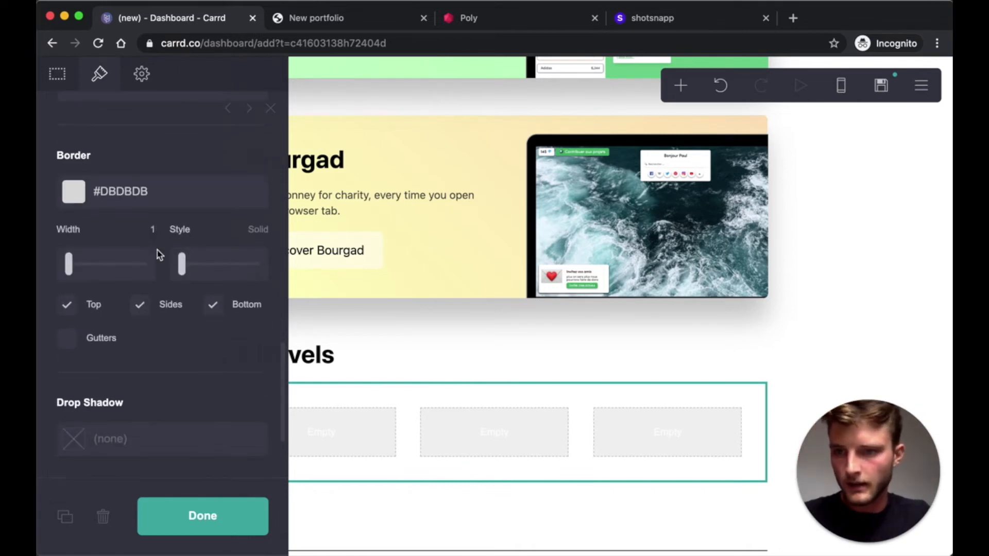
{"action": "left_click", "coordinate": [66, 297]}
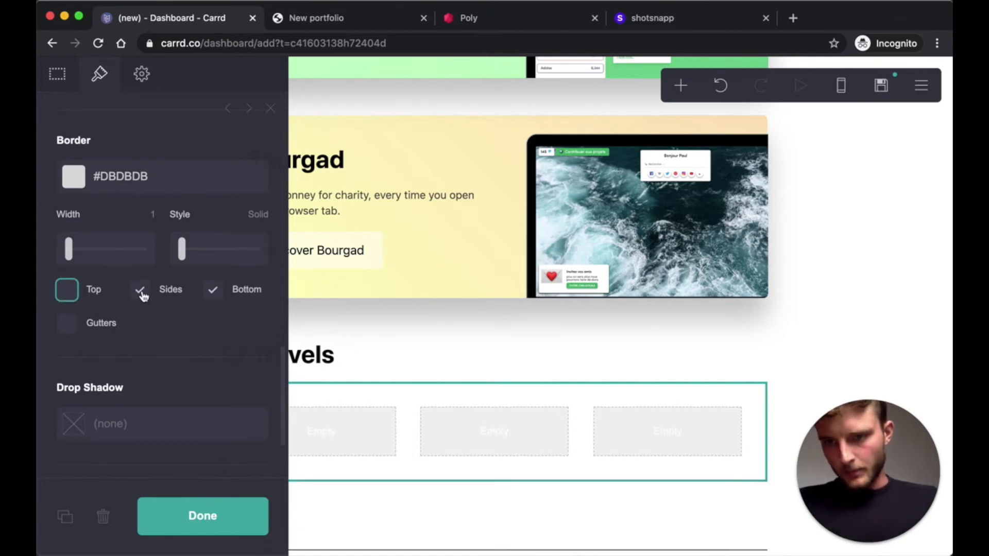
{"action": "left_click", "coordinate": [211, 297]}
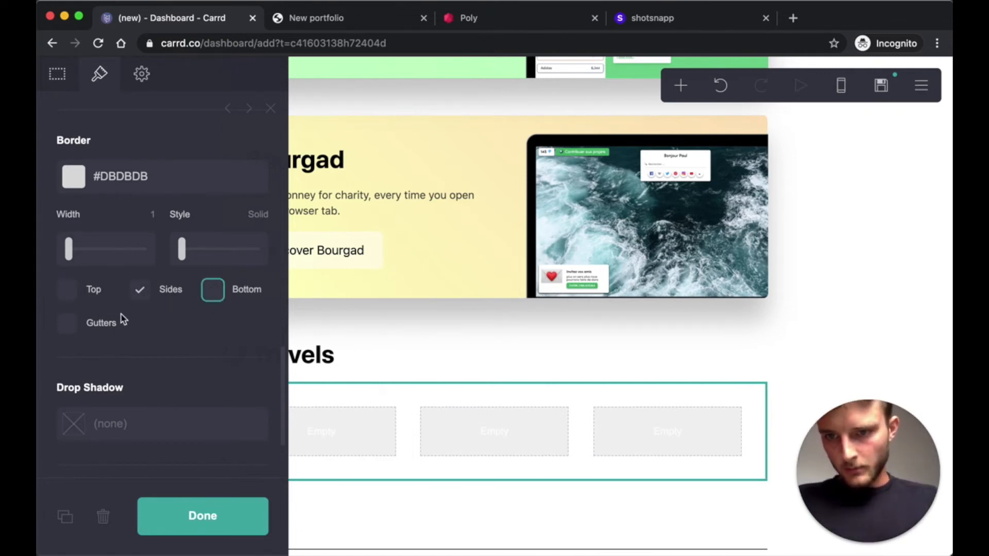
{"action": "left_click", "coordinate": [67, 325]}
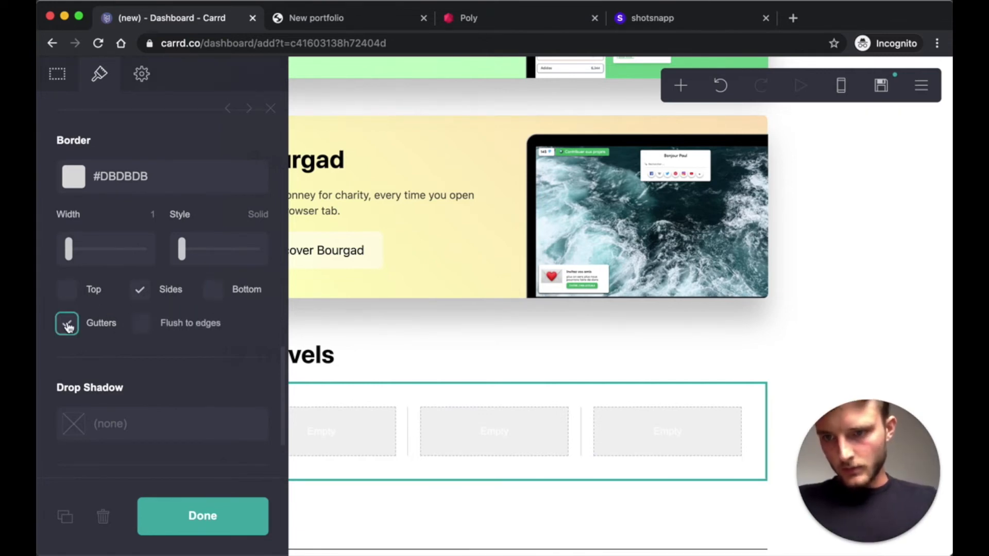
{"action": "left_click", "coordinate": [147, 297]}
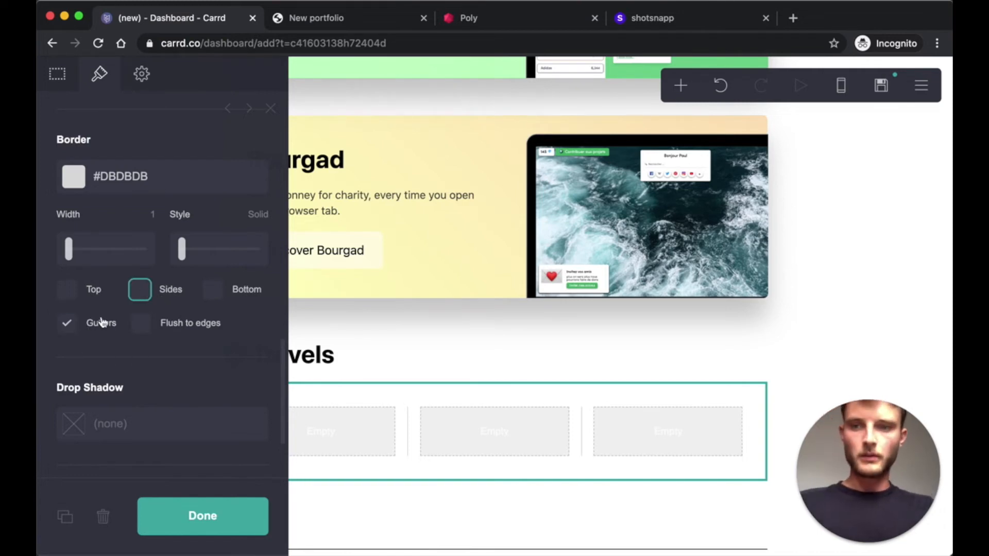
{"action": "left_click", "coordinate": [201, 520]}
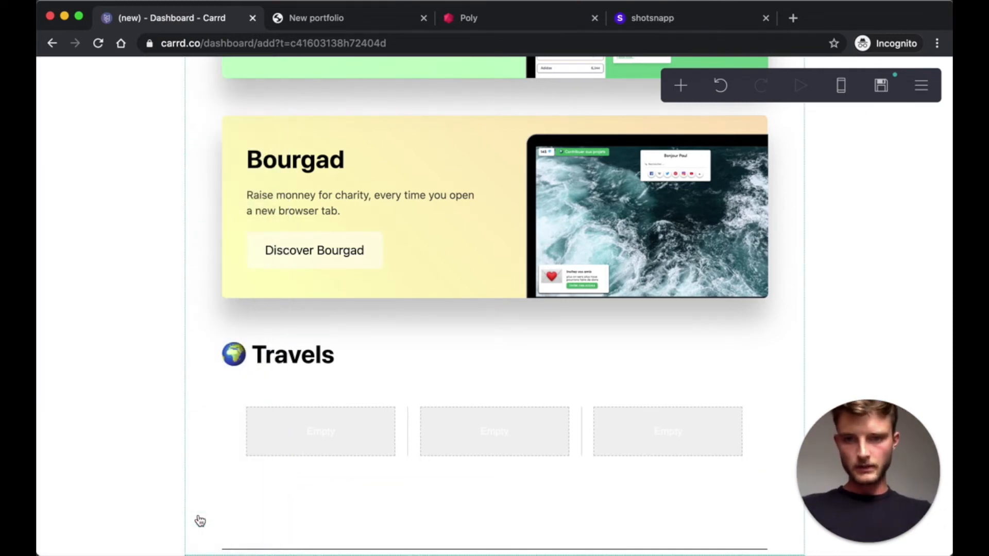
- Add a text element to the first Travels column reading 'Europe'
{"action": "left_click", "coordinate": [680, 85]}
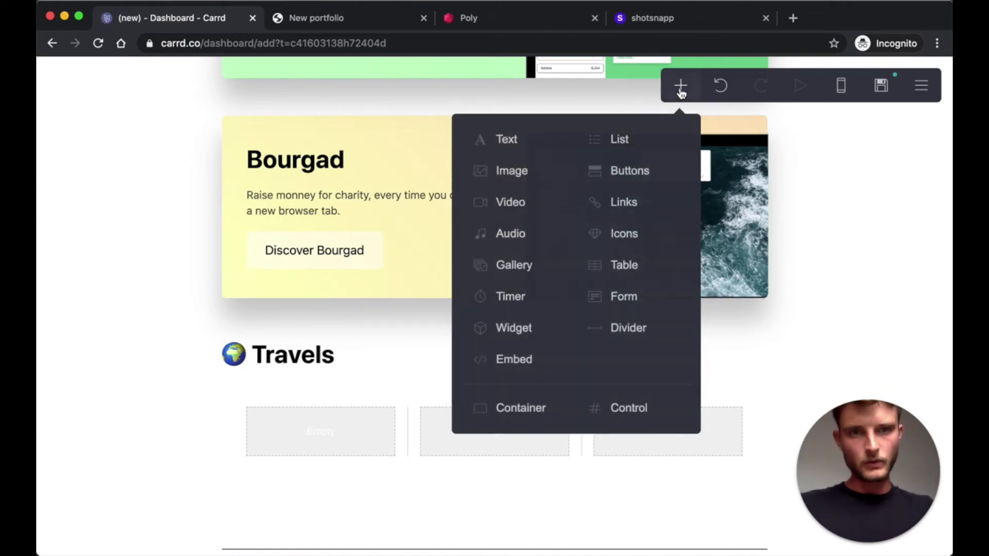
{"action": "left_click", "coordinate": [512, 143]}
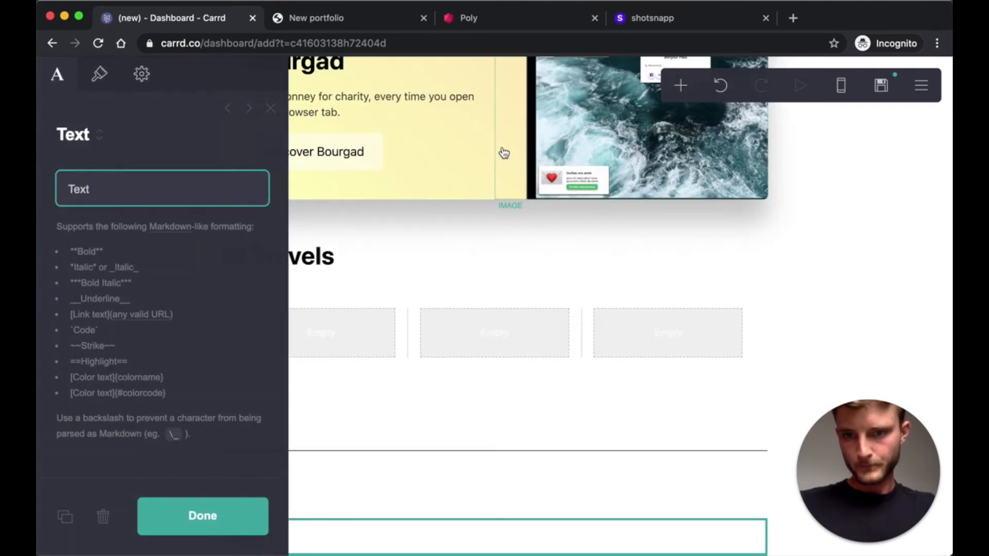
{"action": "left_click_drag", "start_coordinate": [390, 536], "coordinate": [349, 342]}
{"action": "left_click", "coordinate": [214, 518]}
{"action": "left_click", "coordinate": [268, 438]}
{"action": "type", "text": "Europe"}
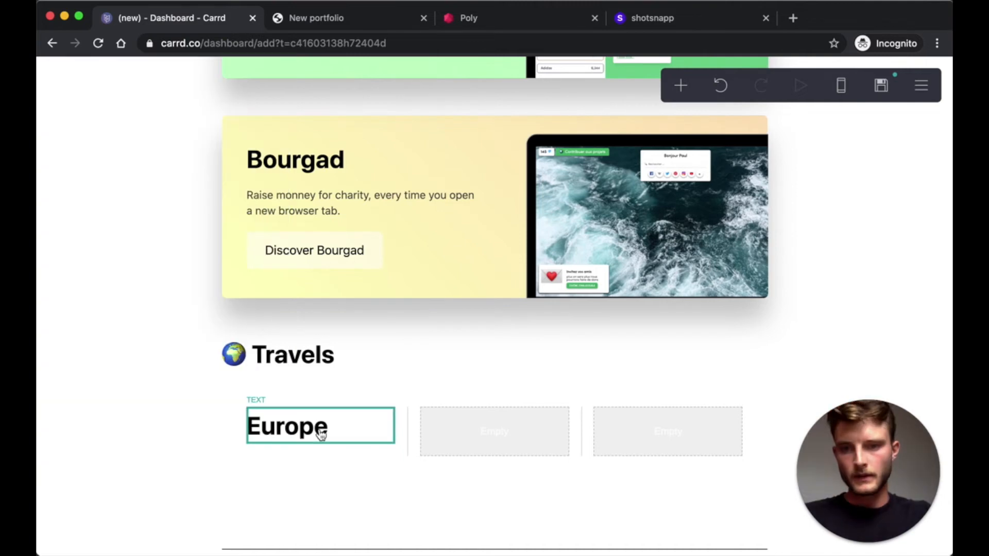
- Style the Europe text with size 1, Semi Bold weight and centre alignment
{"action": "left_click", "coordinate": [320, 432]}
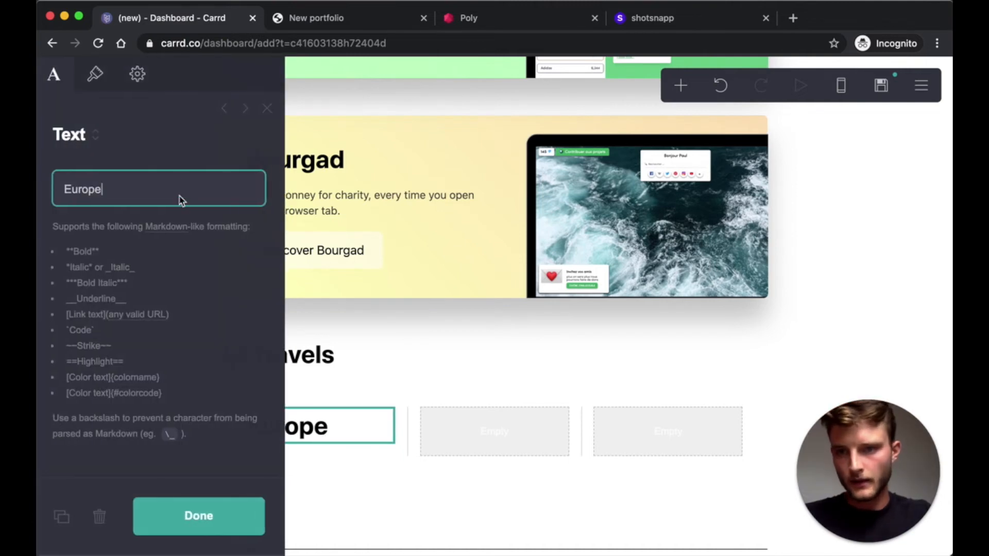
{"action": "left_click", "coordinate": [100, 75]}
{"action": "scroll", "coordinate": [166, 232], "scroll_direction": "down", "scroll_amount": 5}
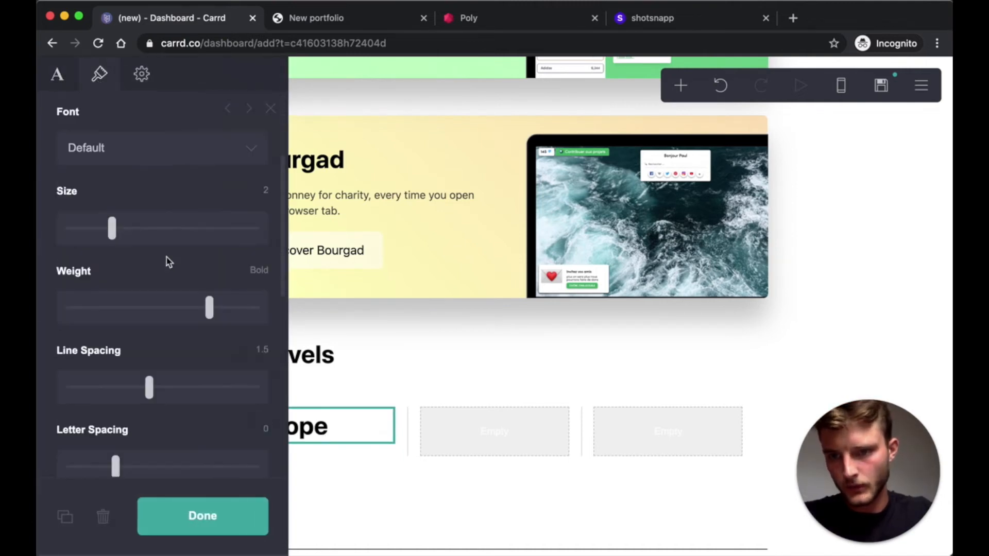
{"action": "left_click", "coordinate": [266, 232]}
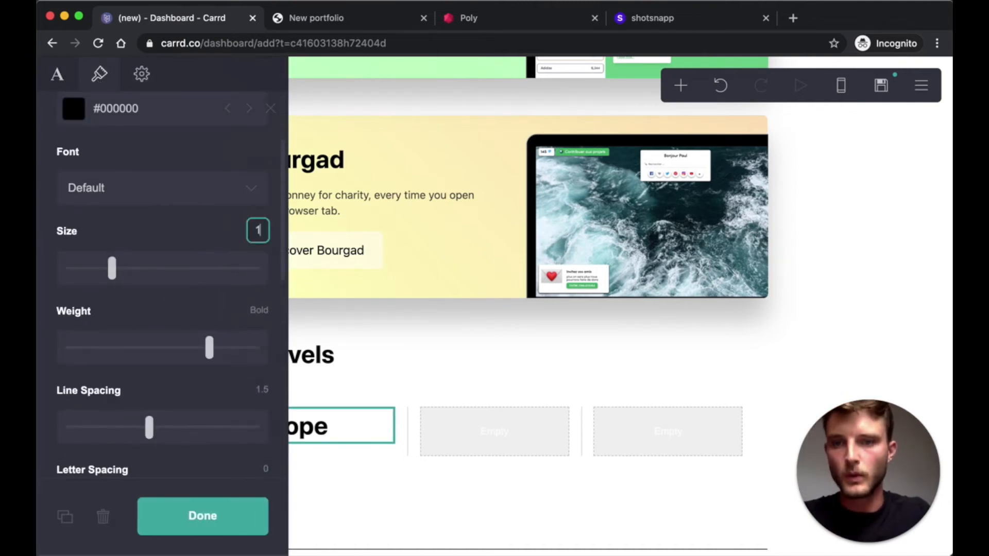
{"action": "key", "text": "Return"}
{"action": "left_click", "coordinate": [210, 349]}
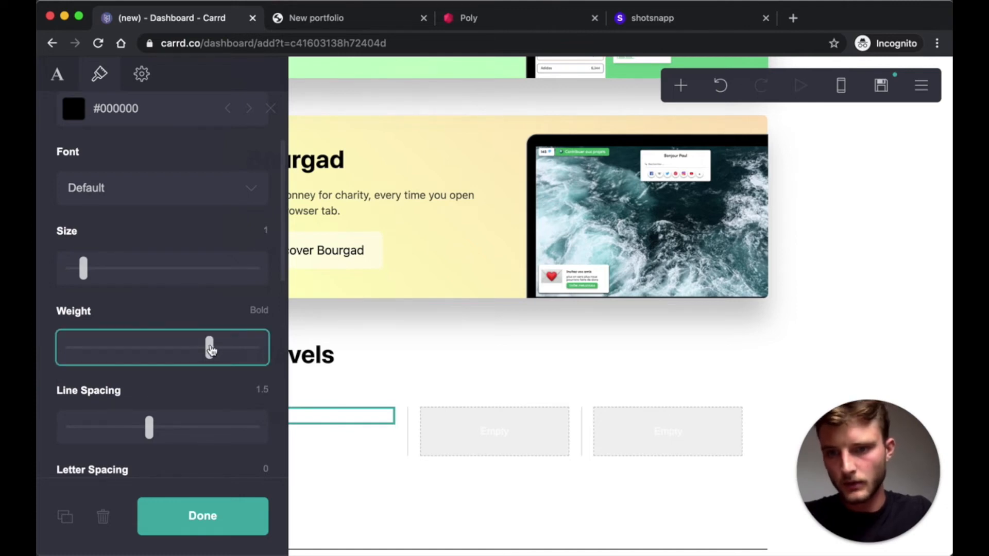
{"action": "left_click_drag", "start_coordinate": [211, 351], "coordinate": [189, 348]}
{"action": "scroll", "coordinate": [195, 257], "scroll_direction": "down", "scroll_amount": 8}
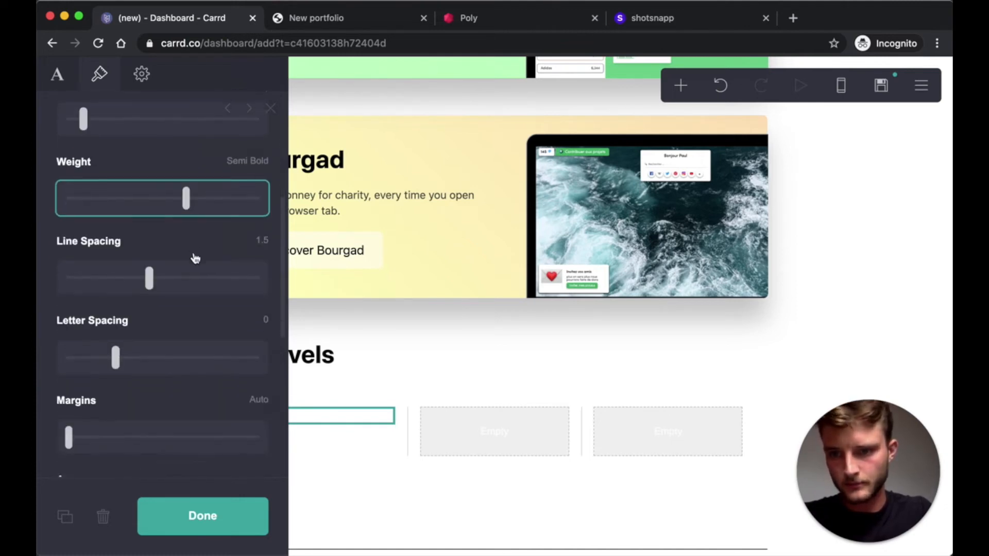
{"action": "scroll", "coordinate": [195, 258], "scroll_direction": "down", "scroll_amount": 3}
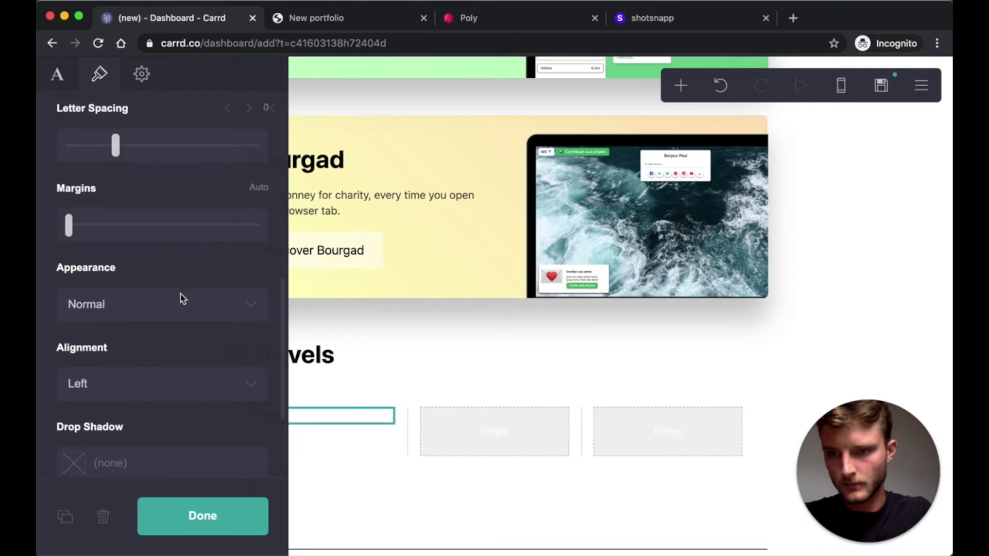
{"action": "left_click", "coordinate": [144, 385]}
{"action": "left_click", "coordinate": [125, 403]}
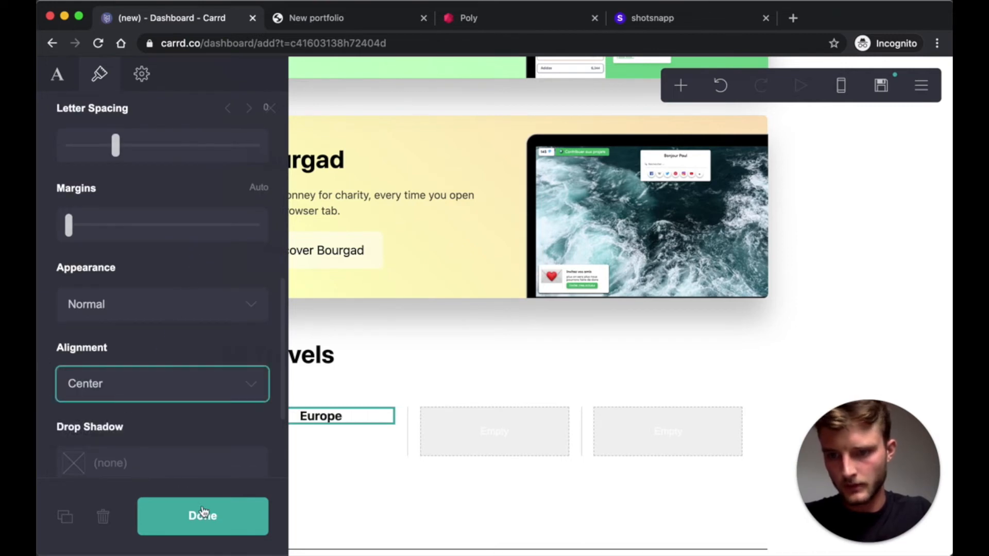
- Paste a row of European flag emojis on a second line under Europe
{"action": "left_click", "coordinate": [56, 82]}
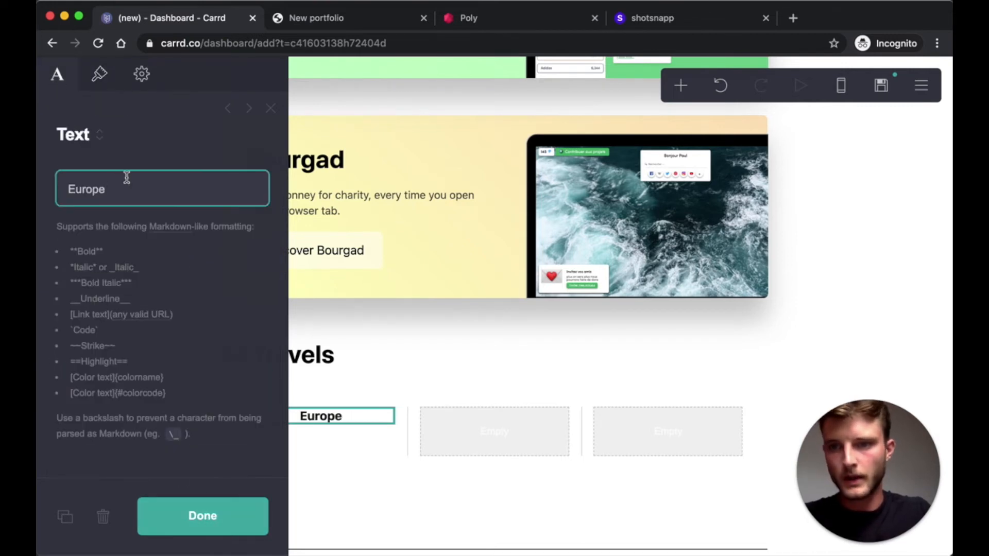
{"action": "key", "text": "Return"}
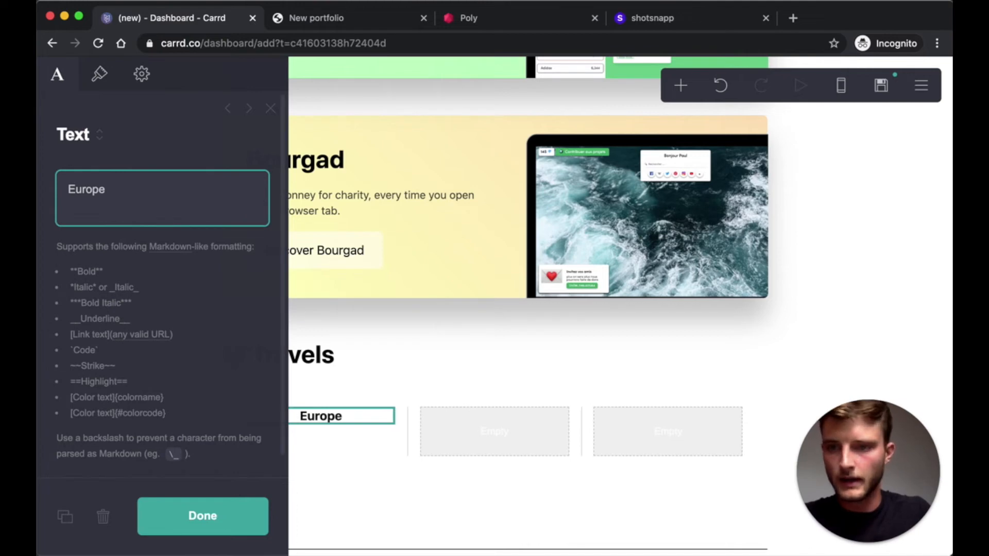
{"action": "key", "text": "super+v"}
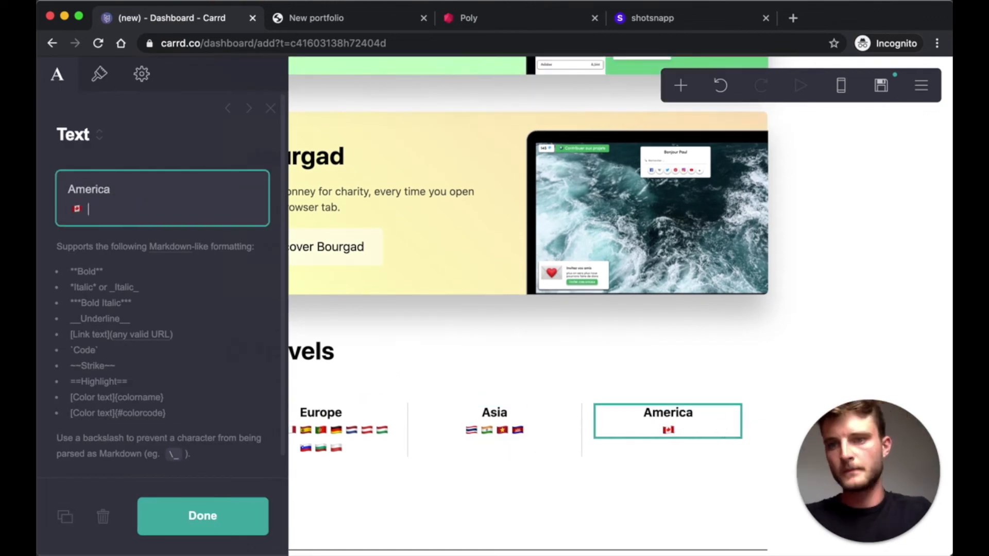
{"action": "left_click", "coordinate": [481, 404]}
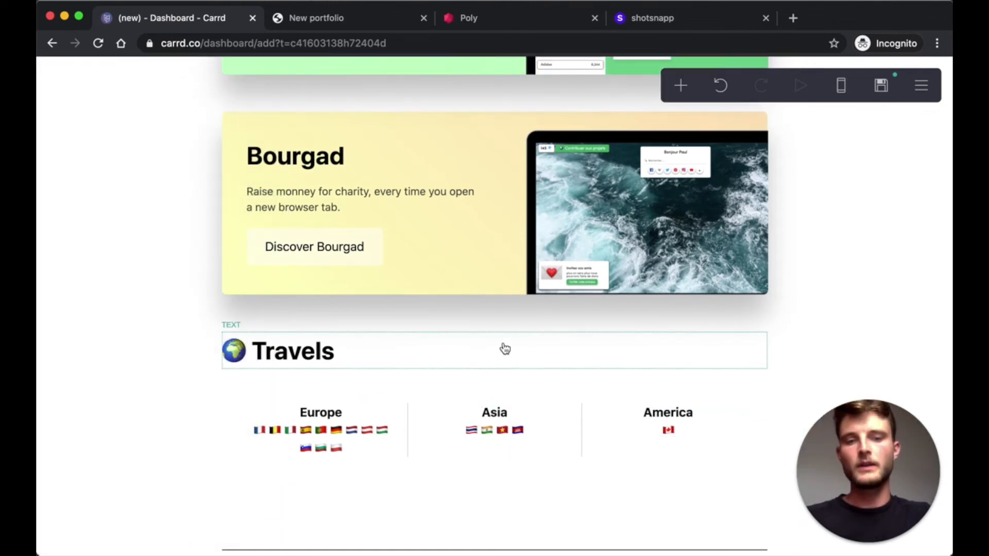
{"action": "left_click", "coordinate": [315, 394]}
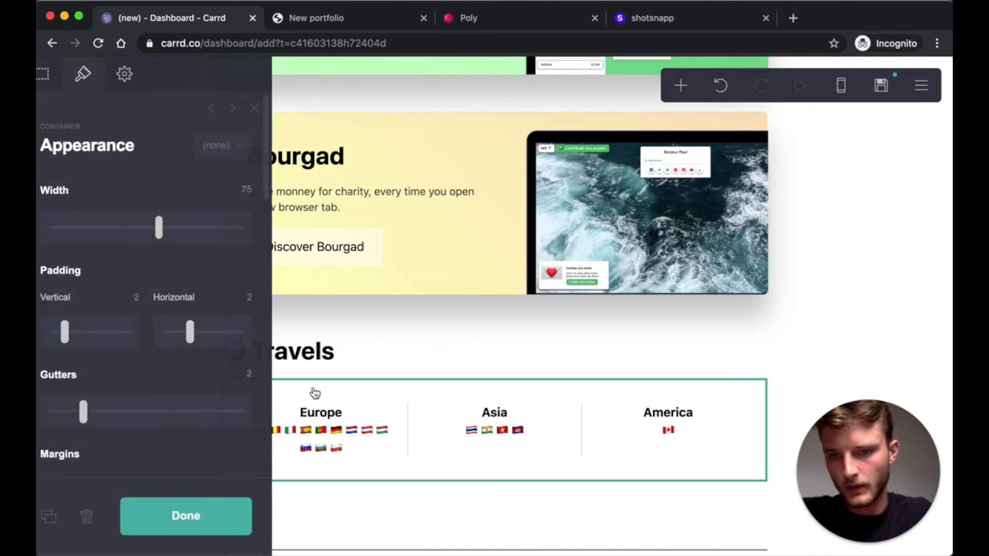
- Duplicate the Travels row and change the copied Europe text to Africa, keeping two flags
{"action": "left_click", "coordinate": [66, 518]}
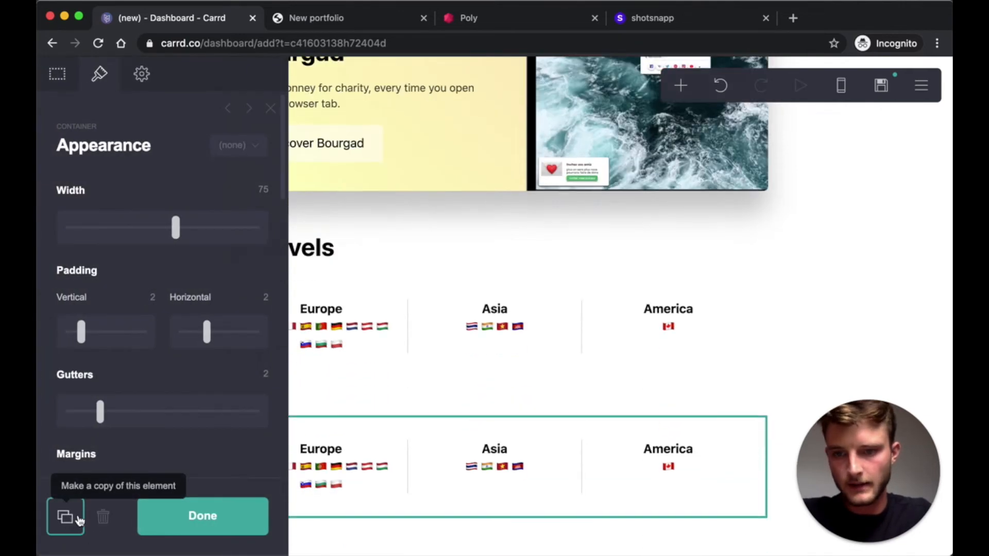
{"action": "left_click", "coordinate": [203, 515]}
{"action": "left_click", "coordinate": [333, 417]}
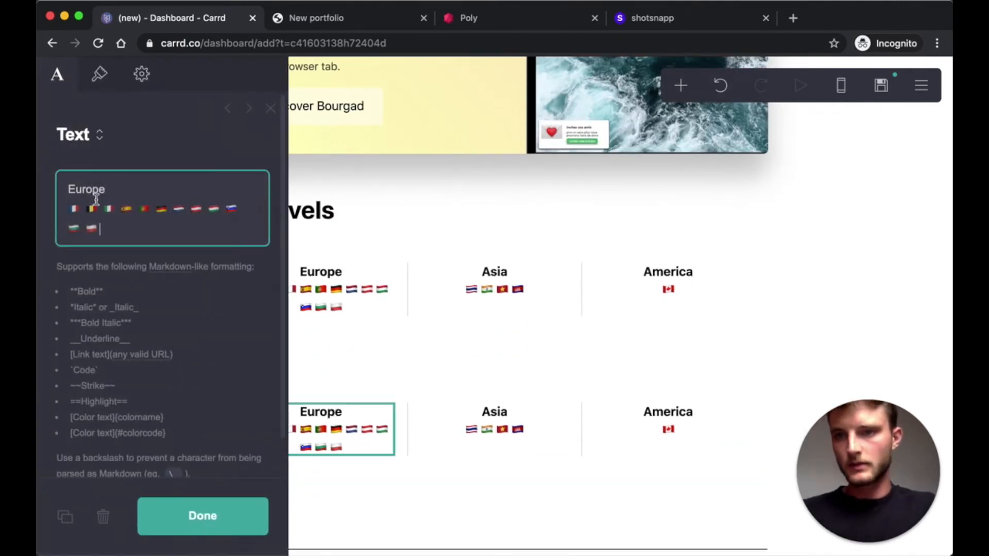
{"action": "double_click", "coordinate": [94, 188]}
{"action": "type", "text": "Africa"}
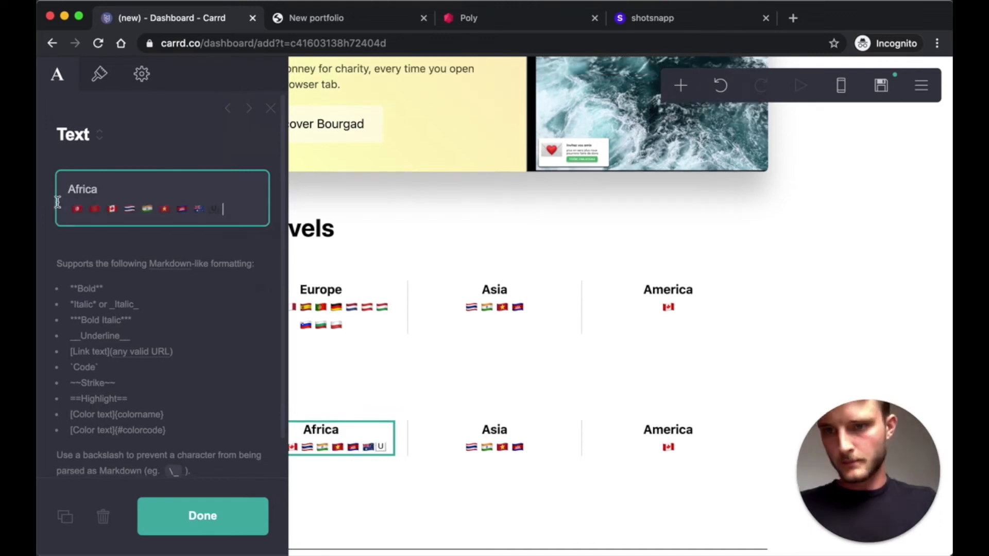
{"action": "left_click_drag", "start_coordinate": [223, 208], "coordinate": [102, 208]}
{"action": "key", "text": "BackSpace"}
- Change the copied Asia text to Oceania, keeping only Australia's flag
{"action": "left_click", "coordinate": [495, 432]}
{"action": "double_click", "coordinate": [79, 189]}
{"action": "type", "text": "O"}
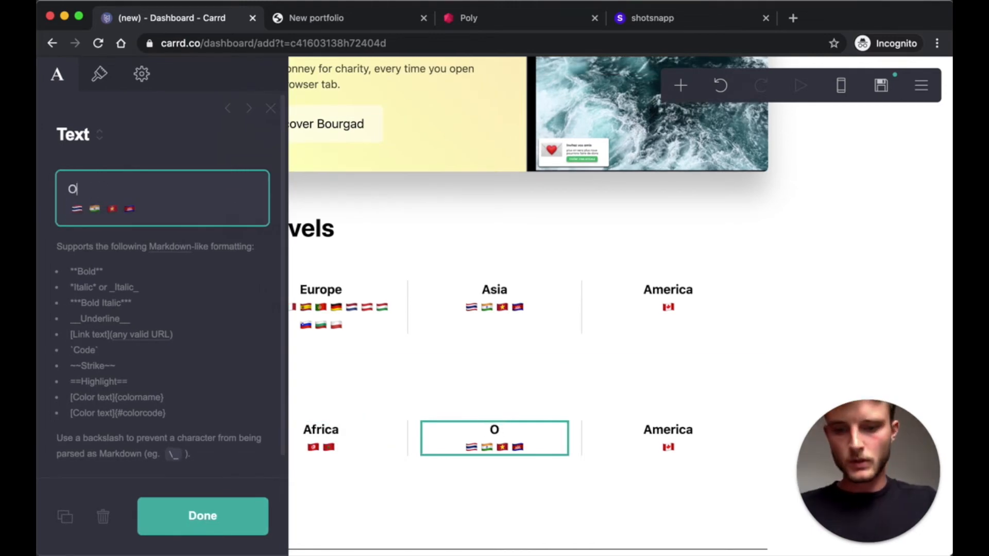
{"action": "type", "text": "ceania"}
{"action": "key", "text": "super+v"}
{"action": "left_click_drag", "start_coordinate": [194, 209], "coordinate": [40, 211]}
{"action": "key", "text": "BackSpace"}
{"action": "left_click", "coordinate": [203, 516]}
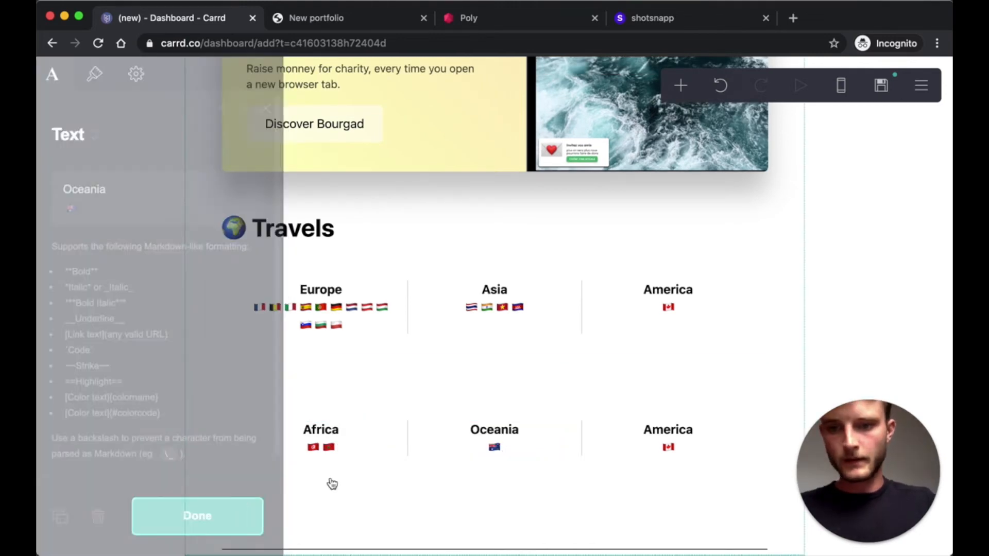
- Replace the copied America text with Space and a moon emoji on its own line
{"action": "left_click", "coordinate": [662, 447]}
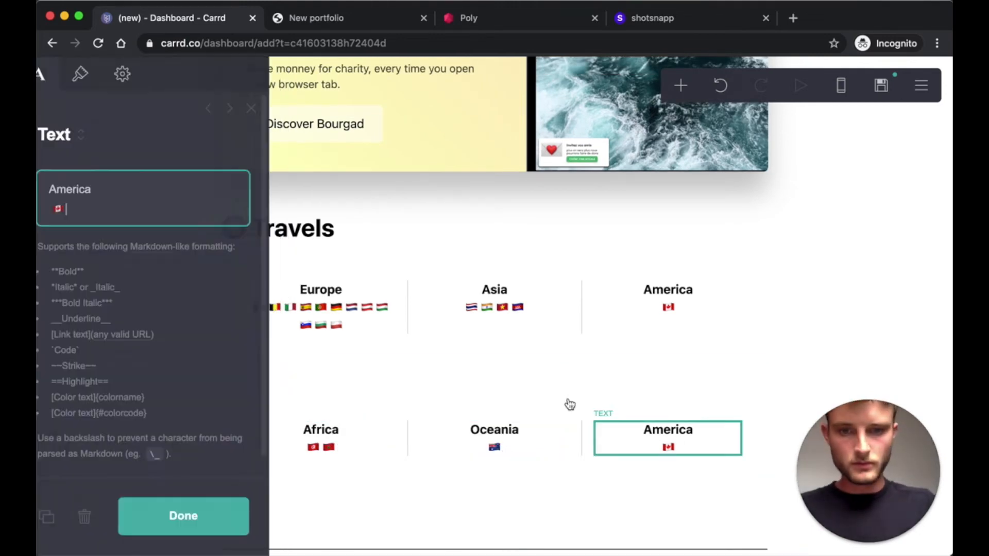
{"action": "double_click", "coordinate": [95, 188]}
{"action": "type", "text": "Space"}
{"action": "left_click_drag", "start_coordinate": [110, 216], "coordinate": [39, 207]}
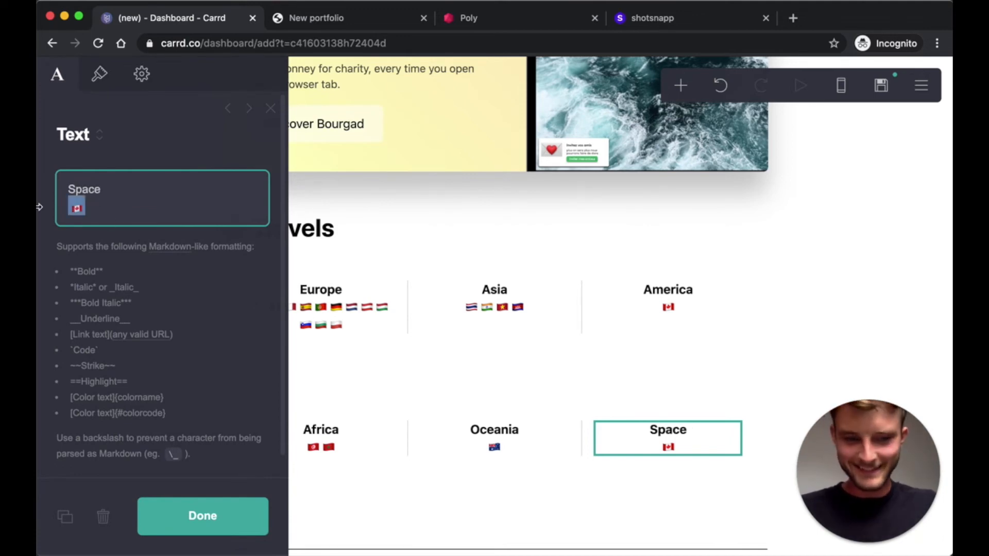
{"action": "key", "text": "BackSpace"}
{"action": "right_click", "coordinate": [92, 207]}
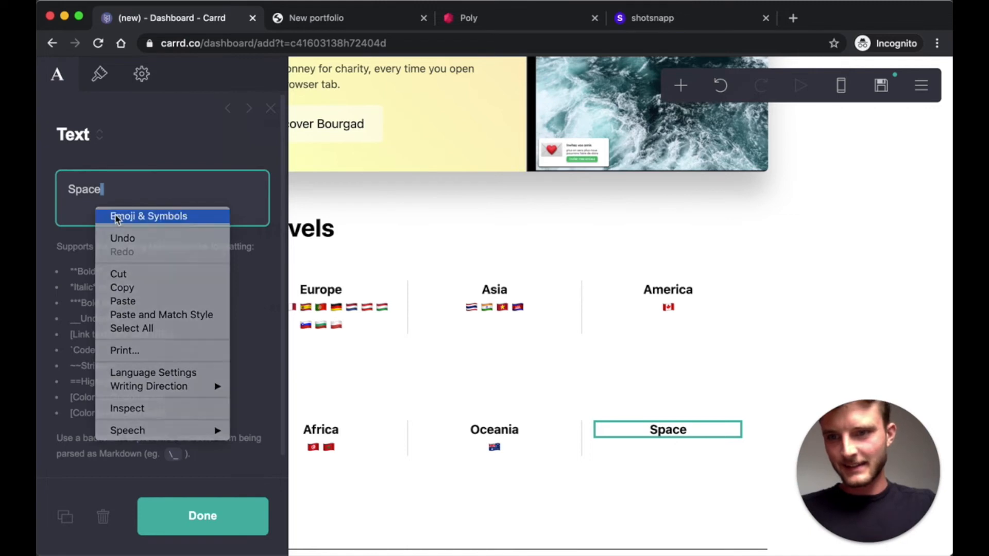
{"action": "left_click", "coordinate": [116, 214]}
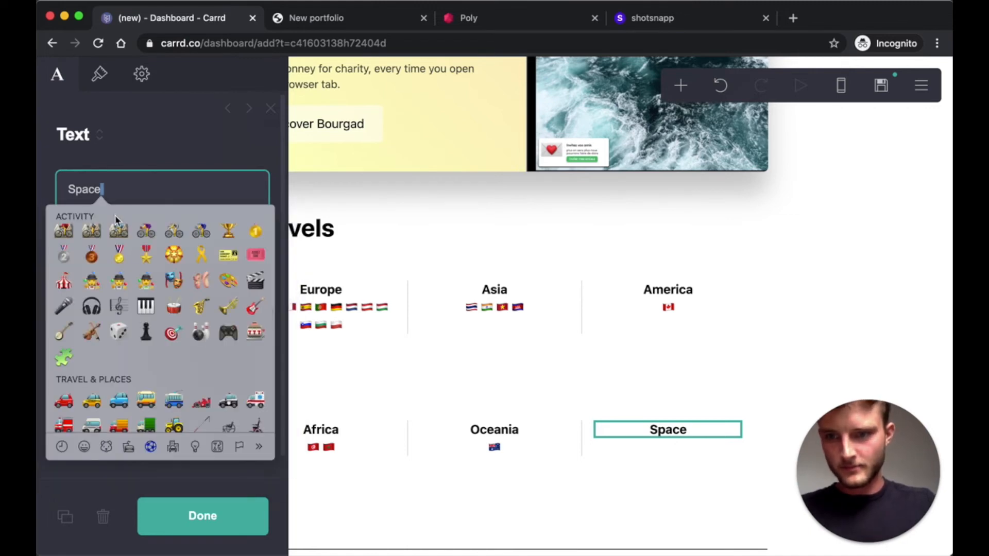
{"action": "scroll", "coordinate": [163, 291], "scroll_direction": "up", "scroll_amount": 10}
{"action": "type", "text": "moo"}
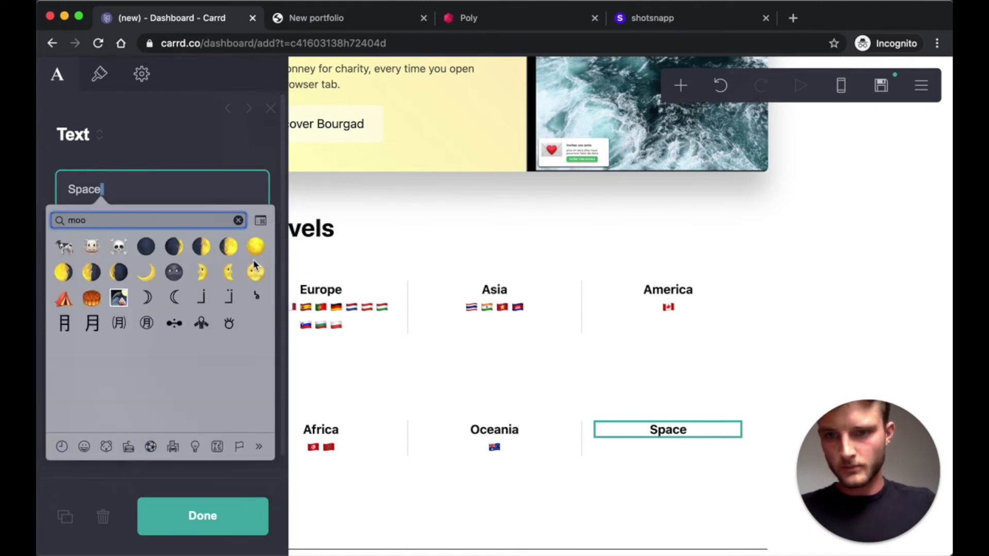
{"action": "left_click", "coordinate": [228, 247]}
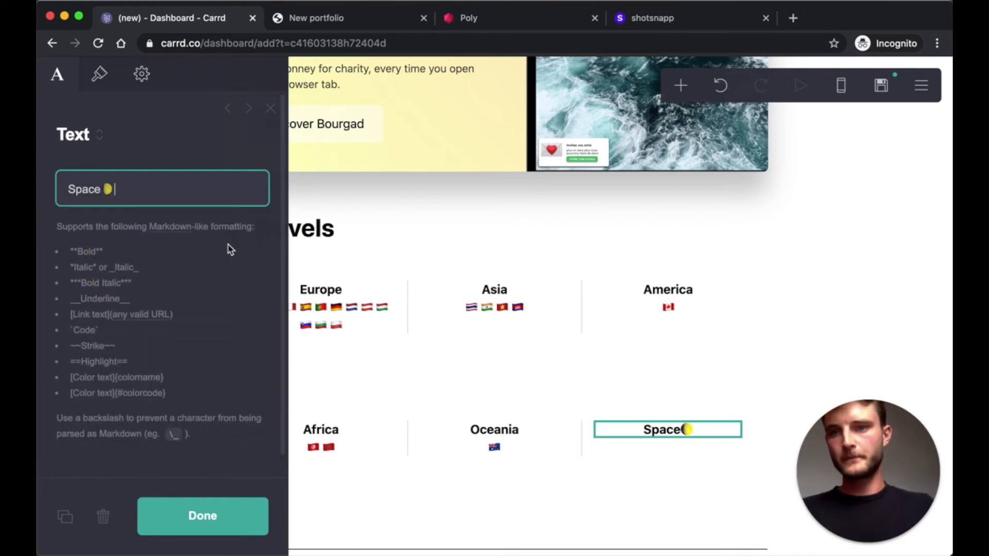
{"action": "left_click", "coordinate": [103, 189]}
{"action": "key", "text": "Return"}
{"action": "left_click", "coordinate": [198, 523]}
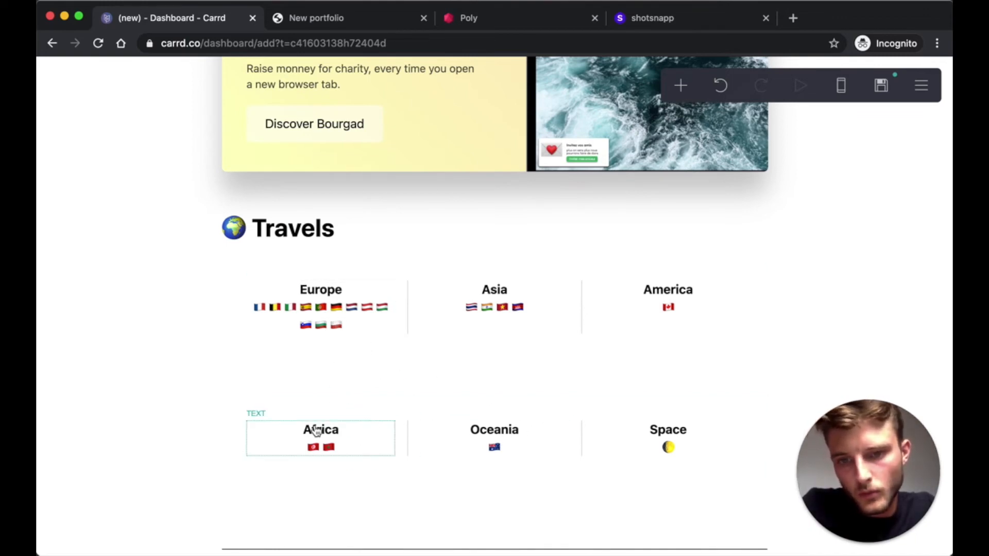
- Give the first Travels row bottom margin Auto, top margin 2 and zero vertical padding
{"action": "left_click", "coordinate": [348, 358]}
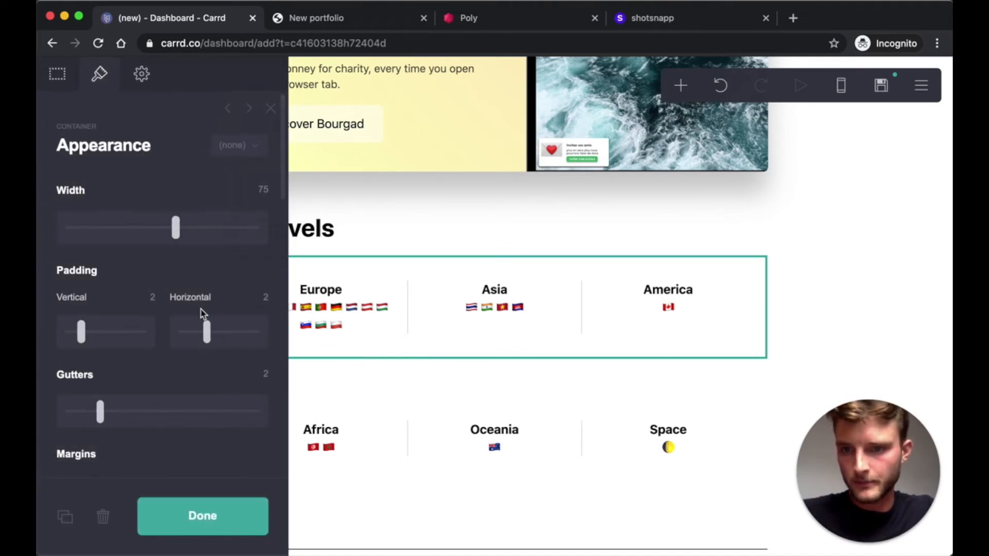
{"action": "scroll", "coordinate": [221, 350], "scroll_direction": "down", "scroll_amount": 5}
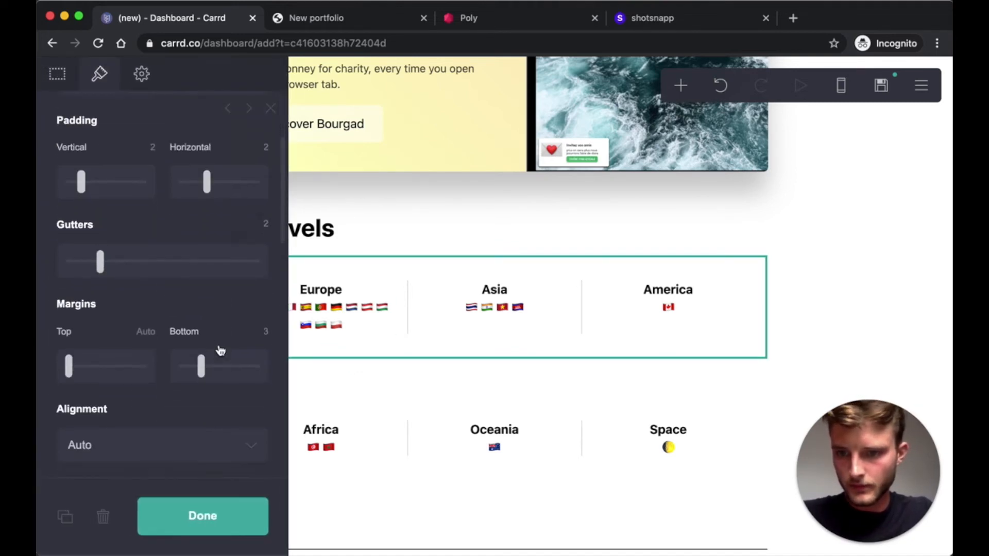
{"action": "left_click", "coordinate": [203, 332]}
{"action": "left_click_drag", "start_coordinate": [160, 328], "coordinate": [138, 326]}
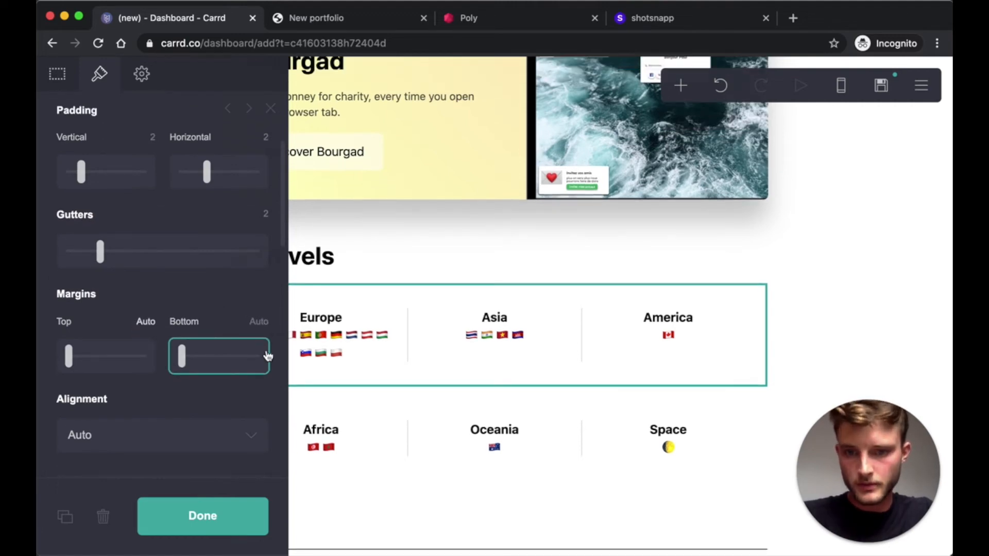
{"action": "left_click", "coordinate": [144, 322]}
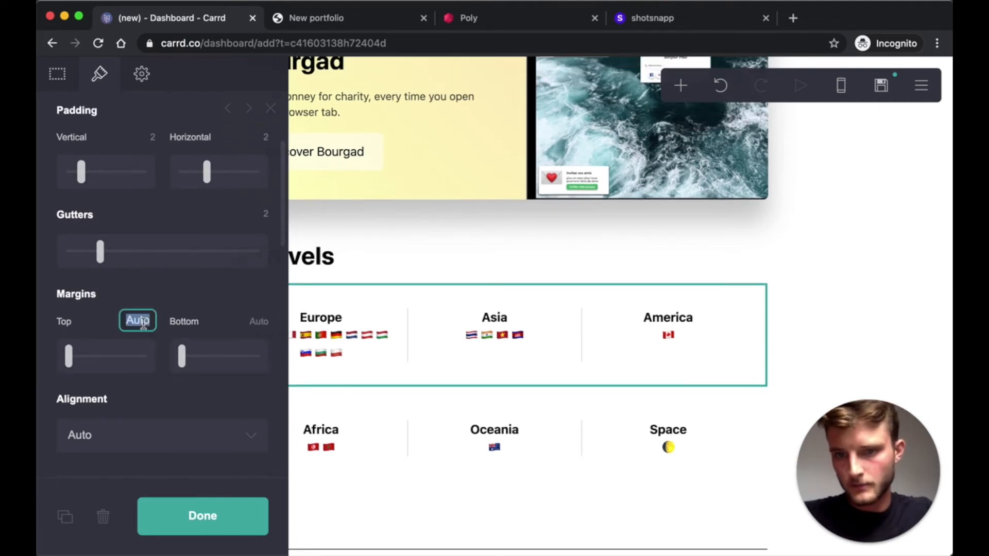
{"action": "type", "text": "2"}
{"action": "key", "text": "Return"}
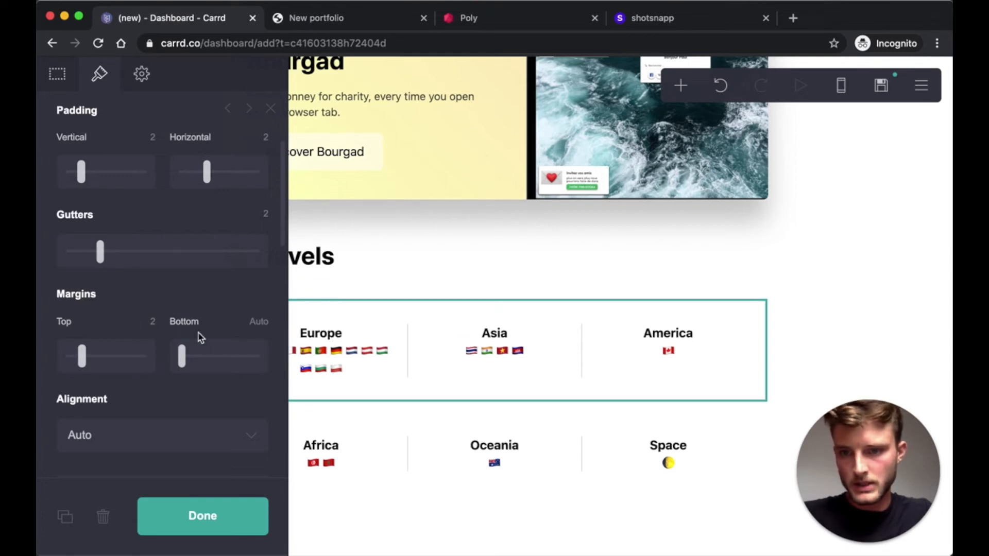
{"action": "scroll", "coordinate": [205, 248], "scroll_direction": "up", "scroll_amount": 2}
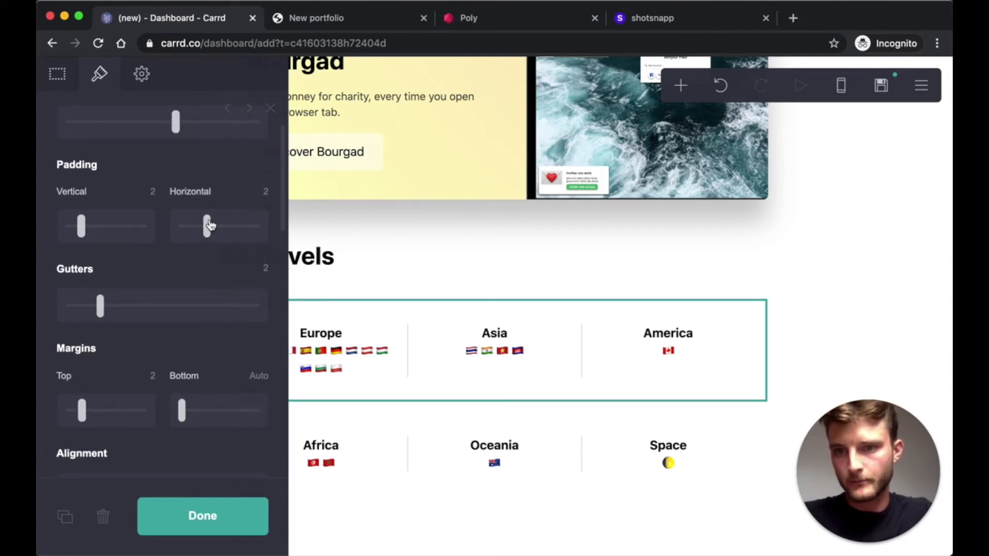
{"action": "left_click_drag", "start_coordinate": [80, 225], "coordinate": [39, 228]}
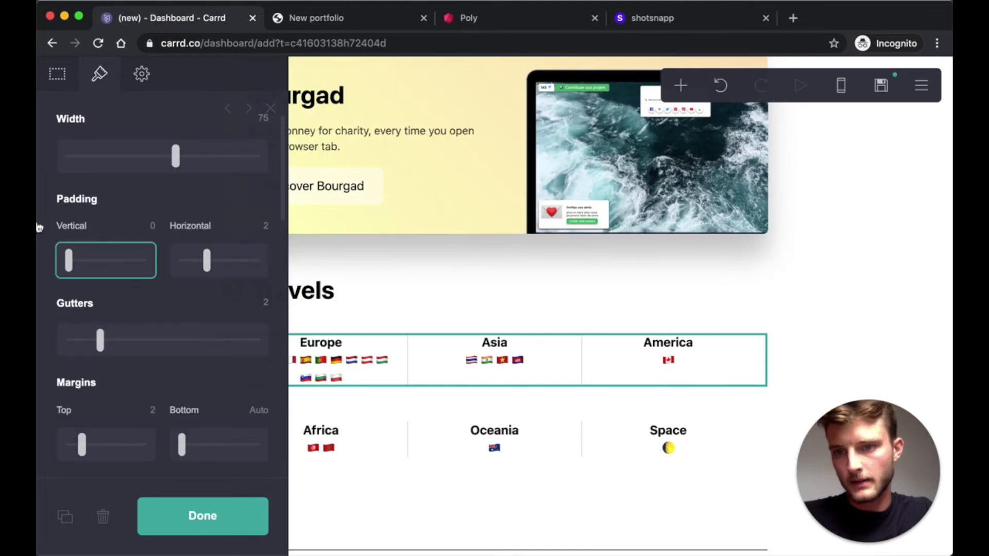
- Set the second Travels row's vertical padding to 0 and adjust its bottom margin
{"action": "left_click", "coordinate": [428, 415]}
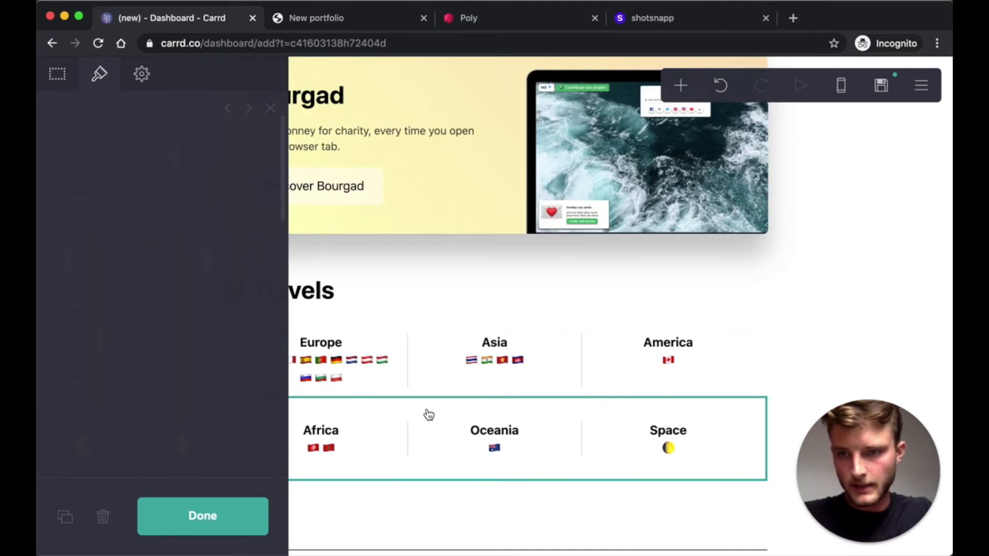
{"action": "left_click_drag", "start_coordinate": [82, 331], "coordinate": [45, 334]}
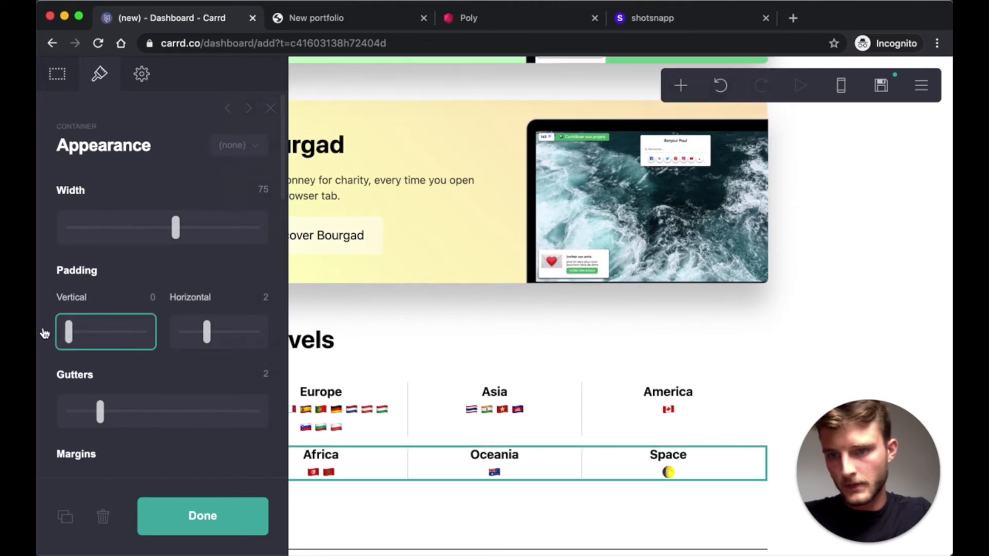
{"action": "scroll", "coordinate": [177, 314], "scroll_direction": "down", "scroll_amount": 5}
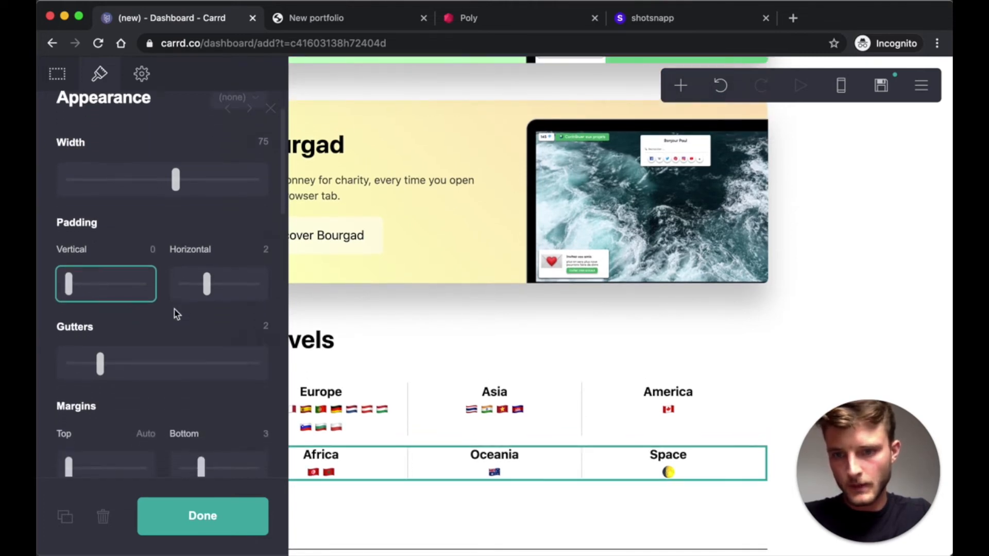
{"action": "left_click", "coordinate": [265, 318]}
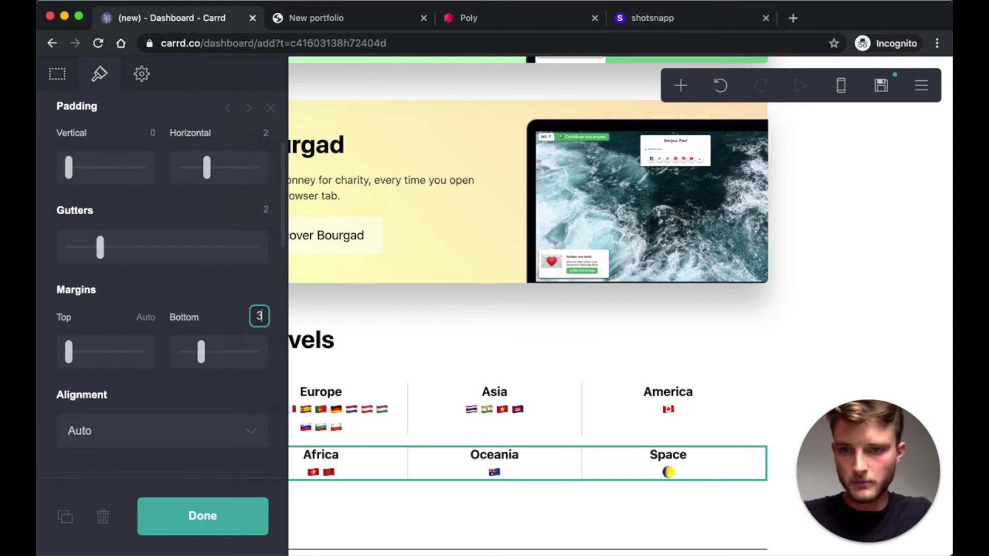
{"action": "left_click", "coordinate": [229, 531]}
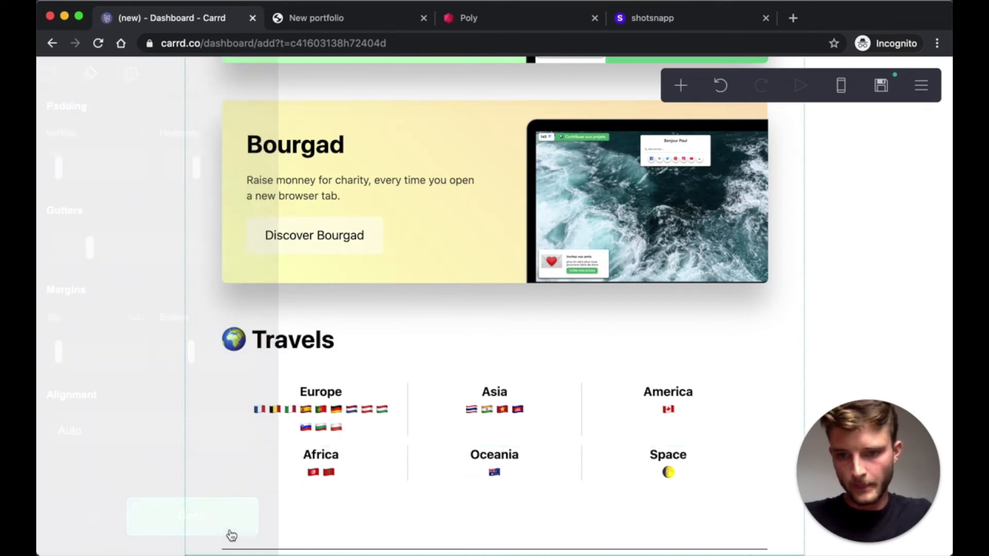
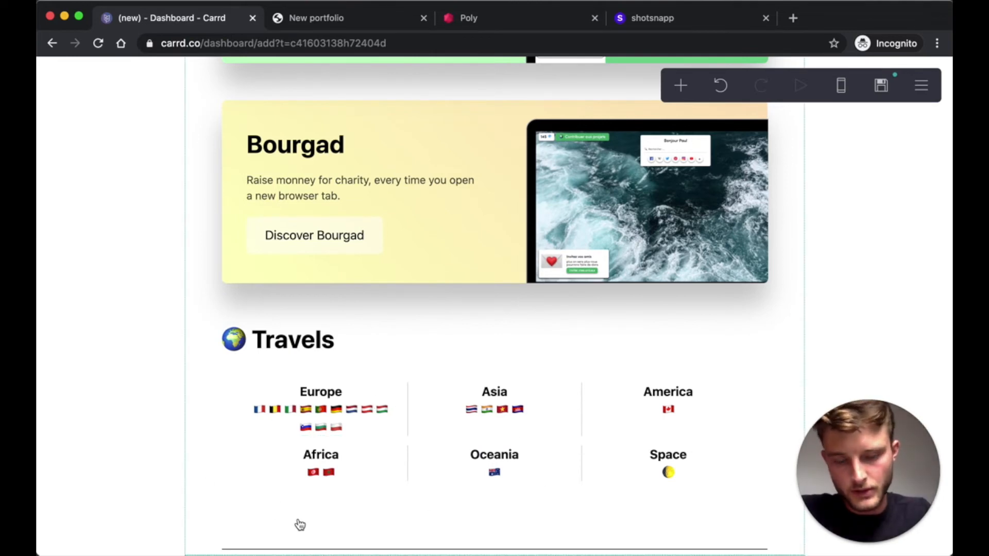
- Duplicate the Travels heading and move the copy below the travel lists
{"action": "left_click", "coordinate": [681, 89]}
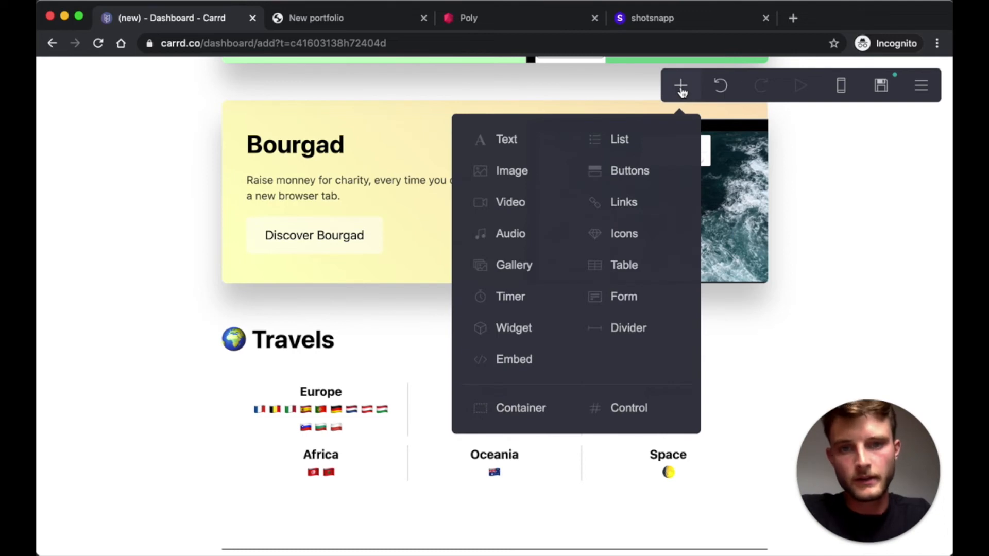
{"action": "left_click", "coordinate": [261, 345]}
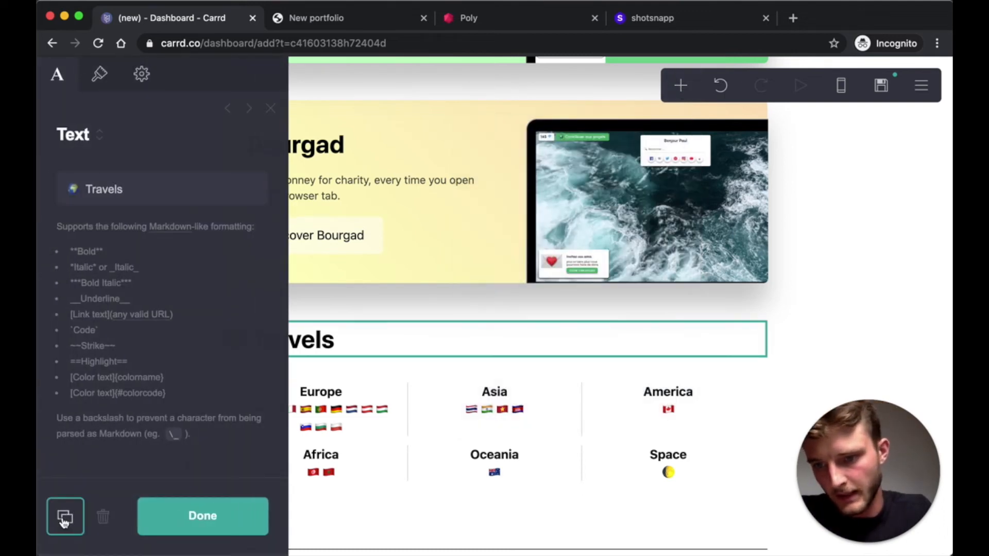
{"action": "left_click", "coordinate": [65, 517]}
{"action": "left_click_drag", "start_coordinate": [310, 346], "coordinate": [381, 505]}
- Retitle the copy 'Past experiences' with a briefcase emoji, then view the published portfolio
{"action": "double_click", "coordinate": [104, 190]}
{"action": "type", "text": "Past experiences"}
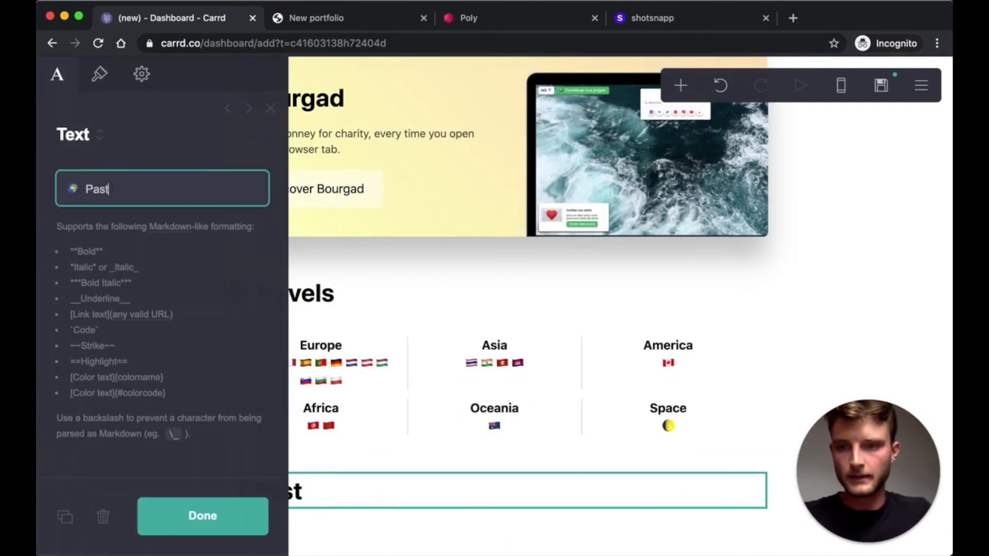
{"action": "right_click", "coordinate": [72, 186]}
{"action": "left_click", "coordinate": [203, 517]}
{"action": "left_click", "coordinate": [203, 516]}
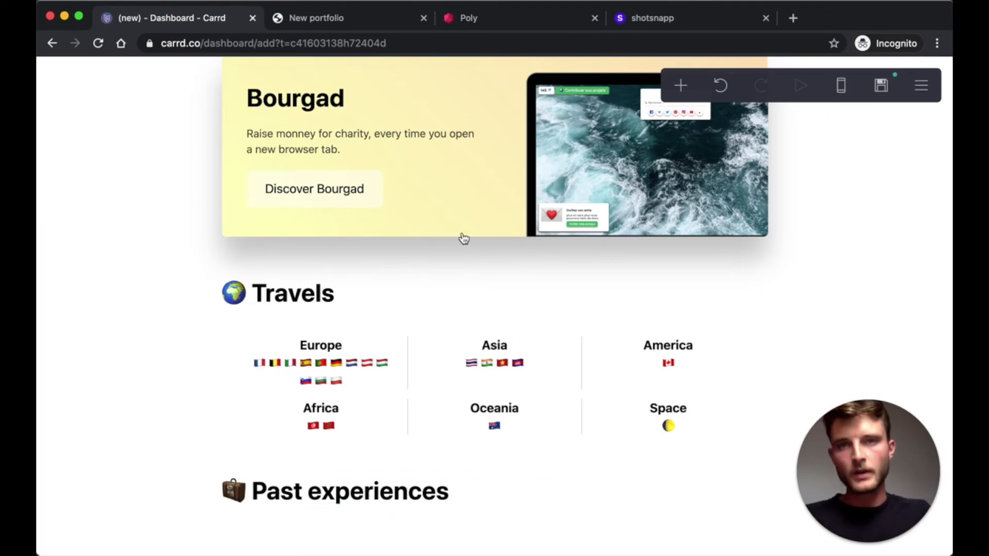
{"action": "left_click", "coordinate": [338, 21]}
- Review the published portfolio, then select the Travels three-column container (33/34/33%) in the editor
{"action": "scroll", "coordinate": [410, 338], "scroll_direction": "down", "scroll_amount": 1}
{"action": "left_click", "coordinate": [425, 239]}
{"action": "scroll", "coordinate": [425, 239], "scroll_direction": "up", "scroll_amount": 4}
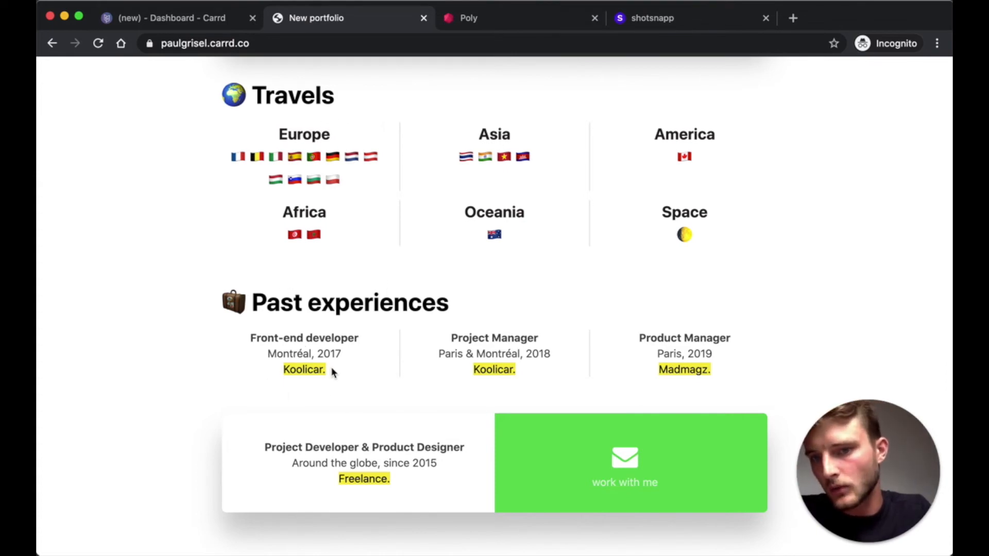
{"action": "scroll", "coordinate": [331, 368], "scroll_direction": "up", "scroll_amount": 20}
{"action": "scroll", "coordinate": [353, 350], "scroll_direction": "down", "scroll_amount": 1}
{"action": "scroll", "coordinate": [343, 318], "scroll_direction": "down", "scroll_amount": 6}
{"action": "scroll", "coordinate": [342, 324], "scroll_direction": "up", "scroll_amount": 6}
{"action": "scroll", "coordinate": [353, 376], "scroll_direction": "down", "scroll_amount": 1}
{"action": "scroll", "coordinate": [335, 305], "scroll_direction": "down", "scroll_amount": 20}
{"action": "scroll", "coordinate": [227, 258], "scroll_direction": "up", "scroll_amount": 3}
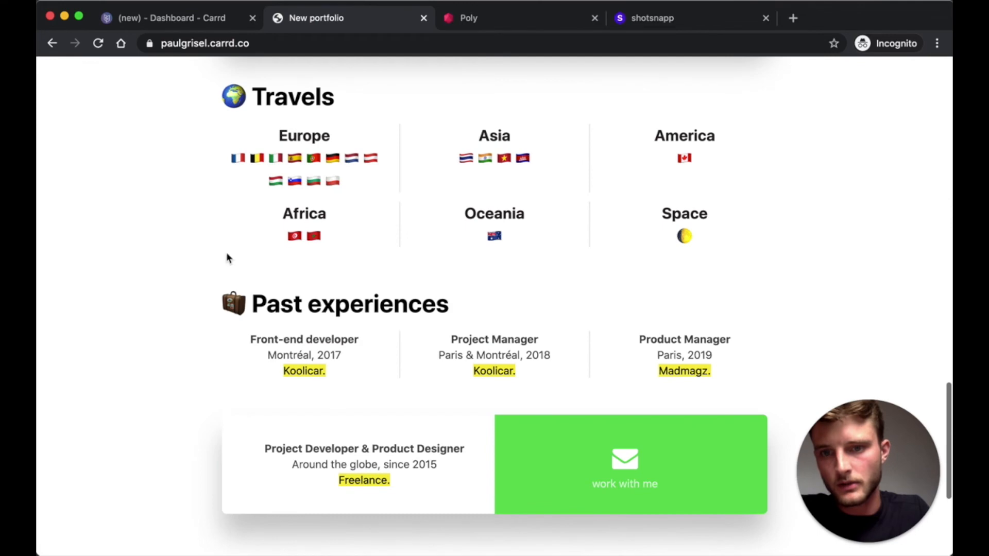
{"action": "left_click", "coordinate": [163, 20]}
{"action": "left_click", "coordinate": [226, 371]}
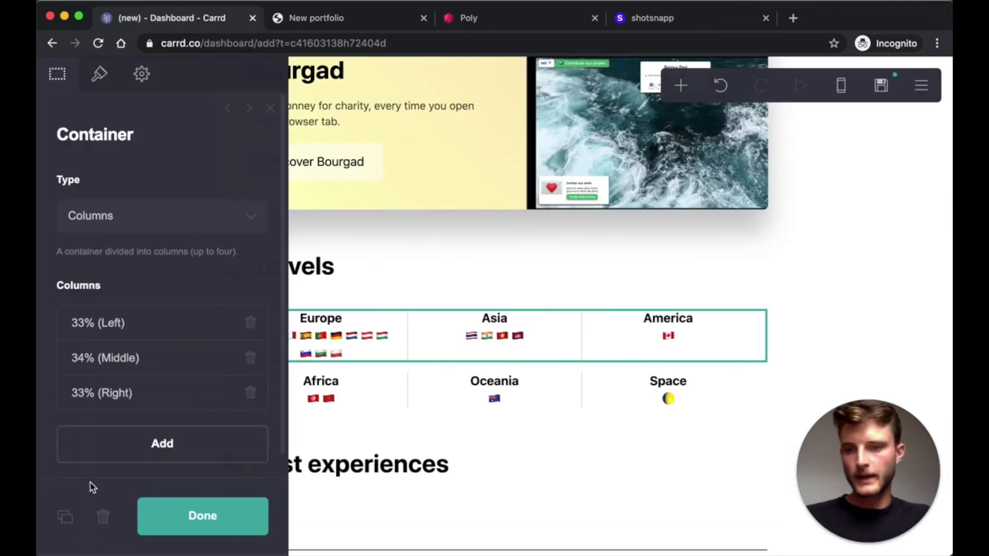
- Duplicate the Travels columns row and place the copy under Past experiences
{"action": "left_click", "coordinate": [65, 516]}
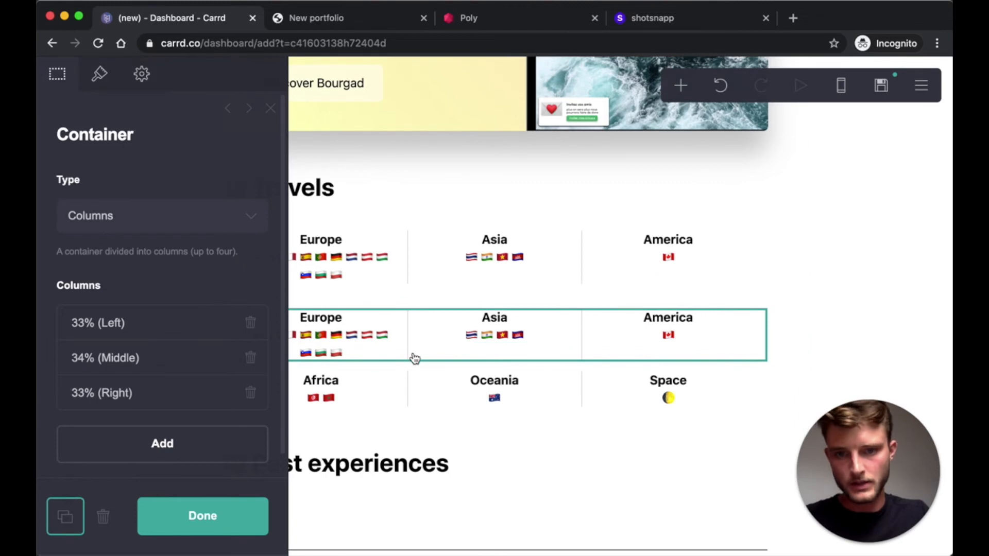
{"action": "left_click_drag", "start_coordinate": [413, 359], "coordinate": [374, 482]}
{"action": "left_click", "coordinate": [212, 526]}
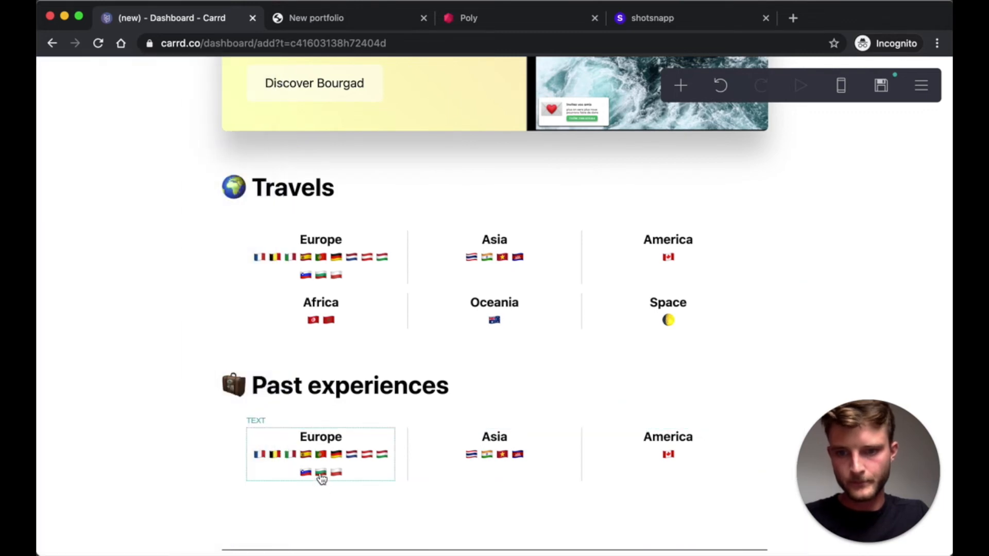
- Delete the copied Europe, Asia and America texts, then view the published portfolio
{"action": "left_click", "coordinate": [335, 471]}
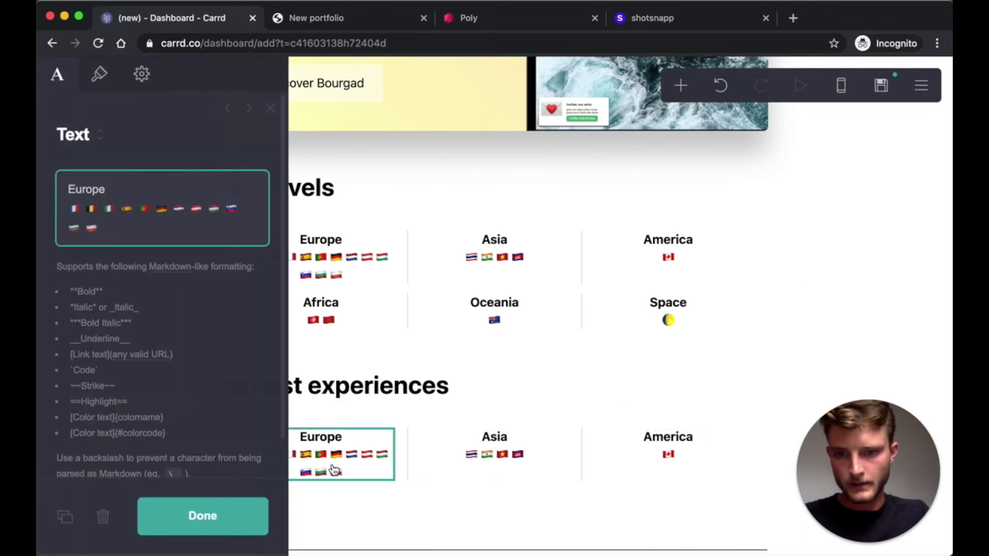
{"action": "left_click", "coordinate": [104, 517]}
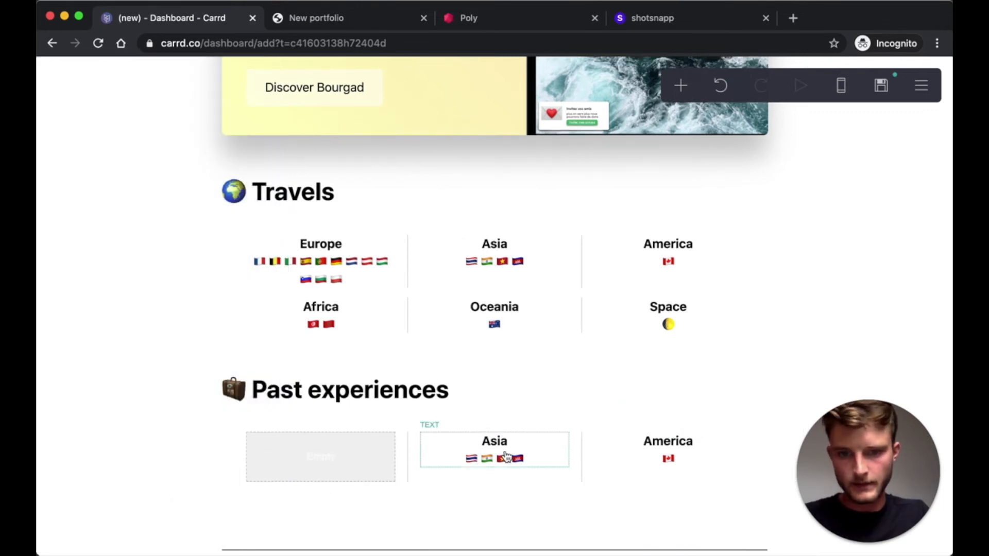
{"action": "left_click", "coordinate": [104, 518]}
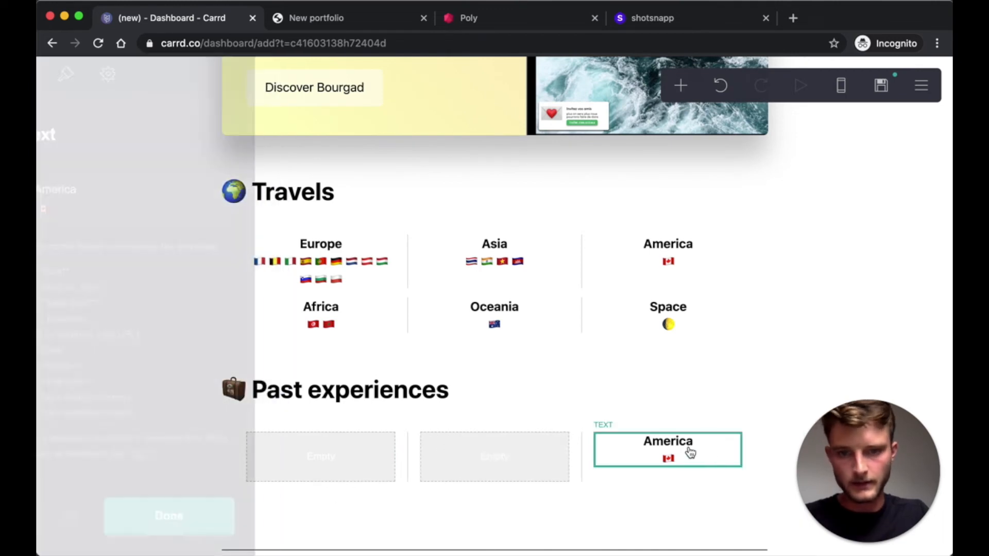
{"action": "left_click", "coordinate": [106, 519]}
{"action": "scroll", "coordinate": [429, 333], "scroll_direction": "up", "scroll_amount": 1}
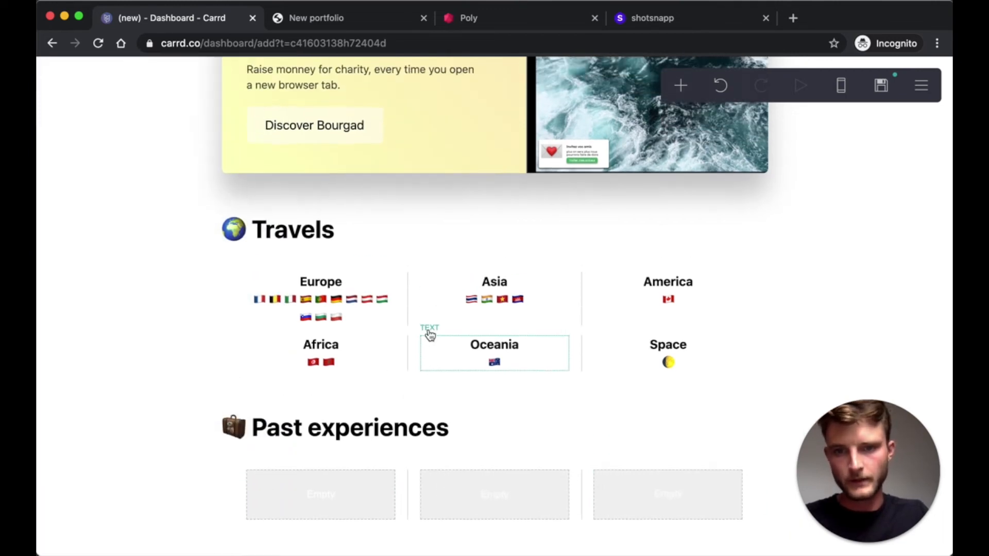
{"action": "left_click", "coordinate": [329, 23]}
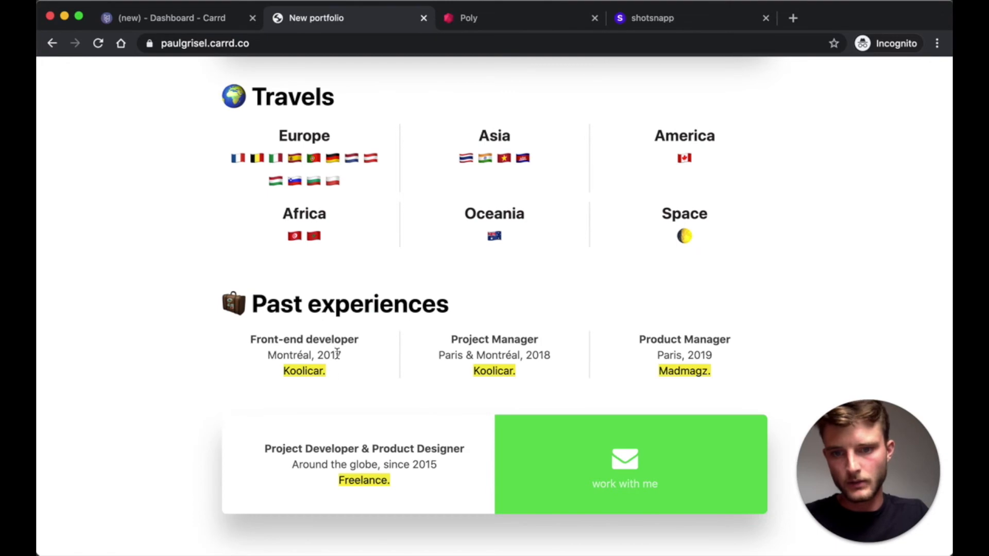
- Fill the columns with Front-end developer, Project Manager and Product Manager entries from a copied paragraph
{"action": "left_click", "coordinate": [166, 25]}
{"action": "scroll", "coordinate": [303, 373], "scroll_direction": "up", "scroll_amount": 10}
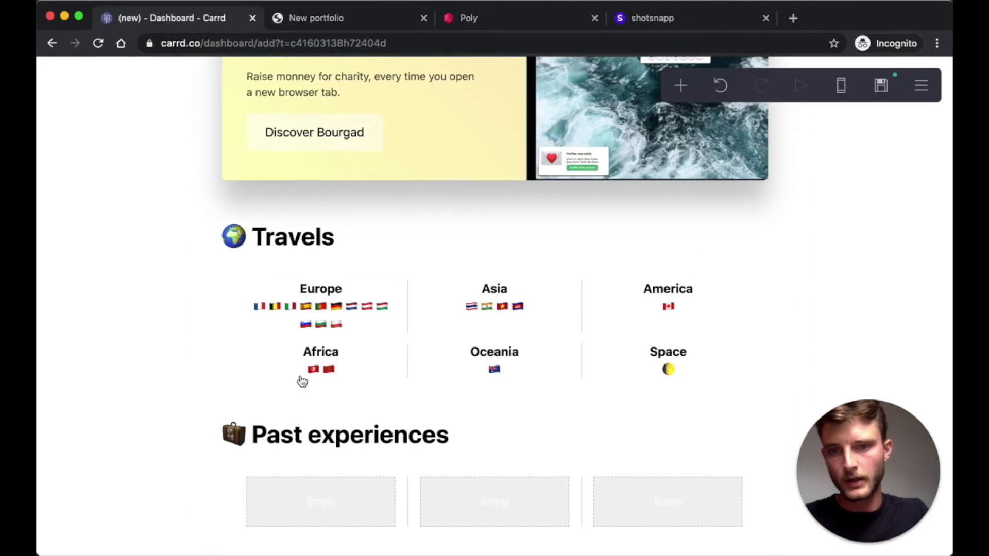
{"action": "left_click", "coordinate": [344, 416]}
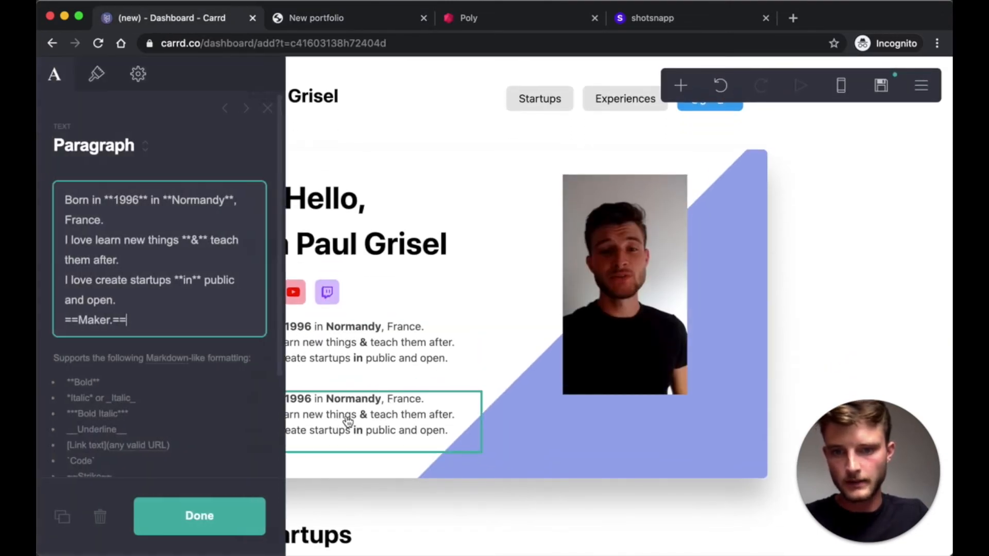
{"action": "left_click_drag", "start_coordinate": [349, 422], "coordinate": [345, 486]}
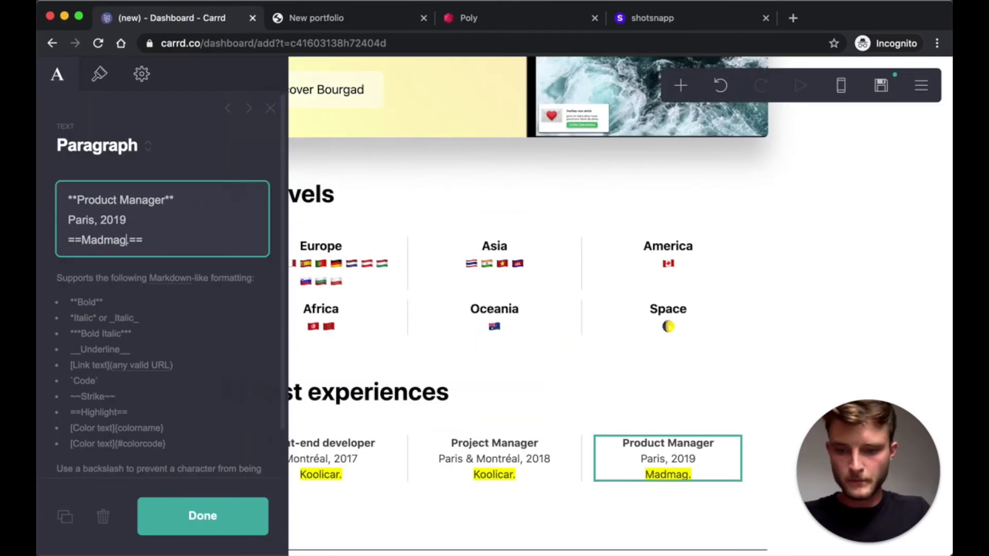
{"action": "left_click", "coordinate": [503, 419]}
- Compare the experience entries against the published portfolio and return to the editor
{"action": "left_click", "coordinate": [373, 20]}
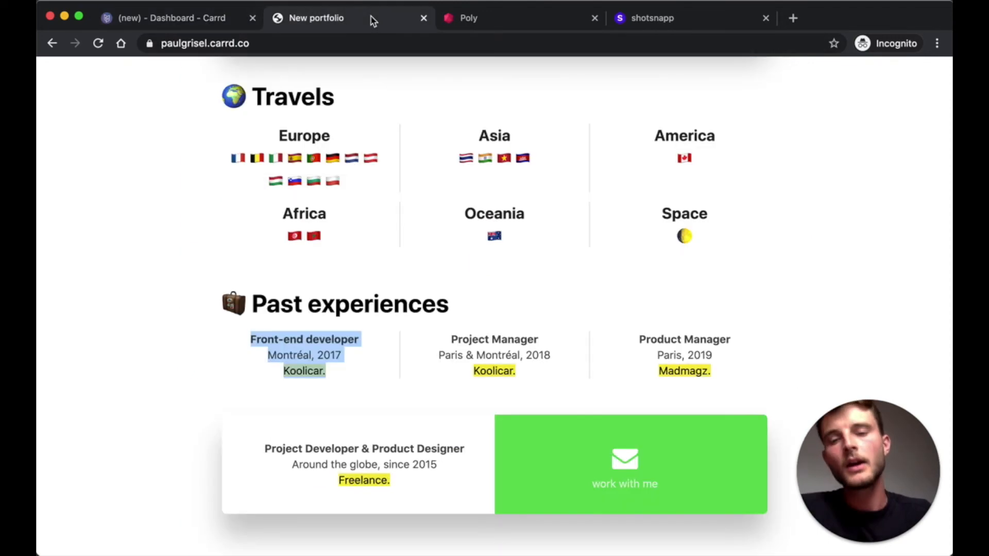
{"action": "left_click", "coordinate": [201, 382]}
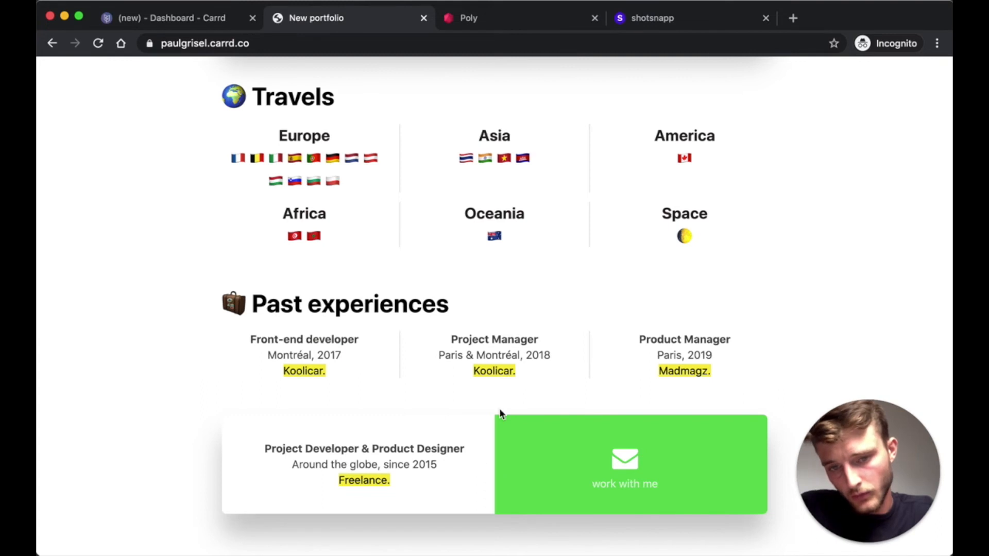
{"action": "scroll", "coordinate": [499, 409], "scroll_direction": "down", "scroll_amount": 3}
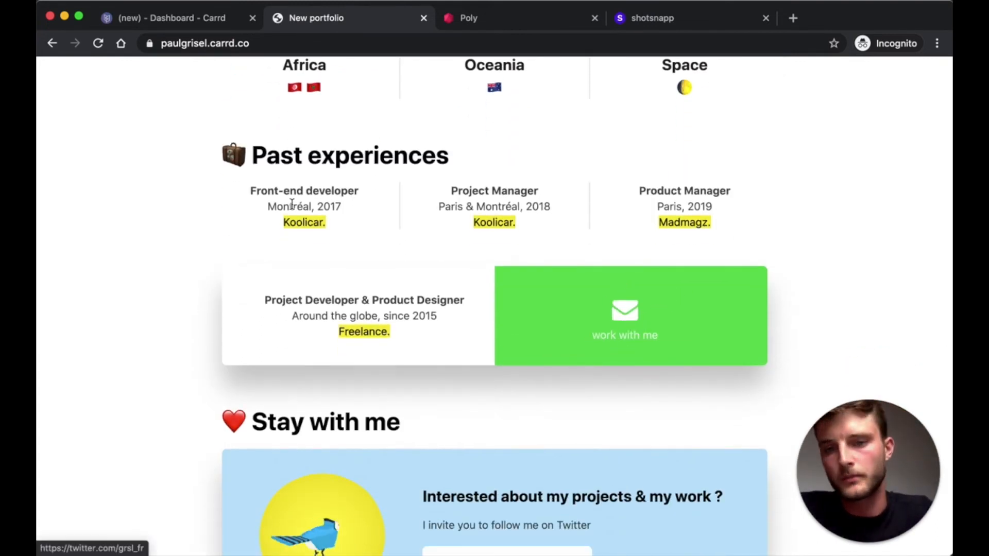
{"action": "left_click", "coordinate": [182, 21]}
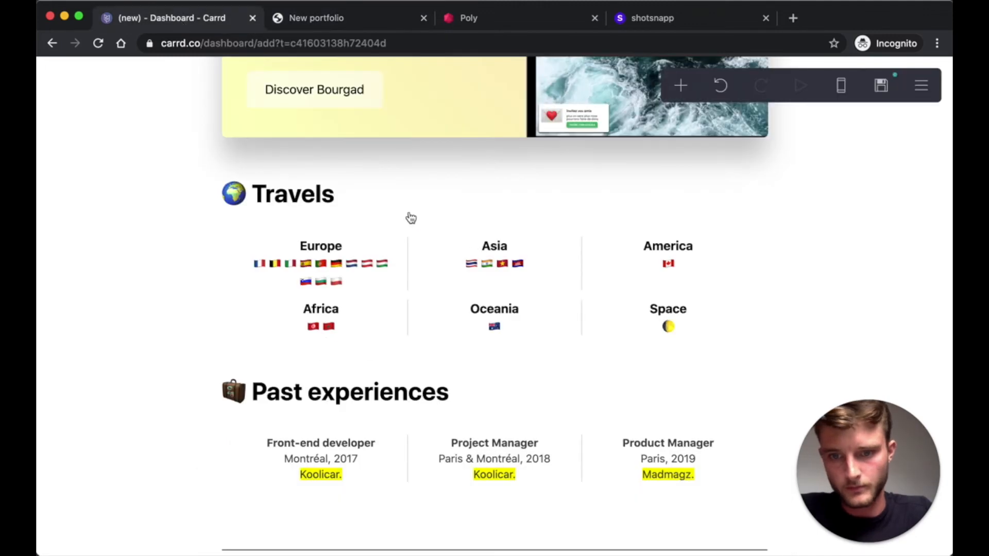
- Add a new container element below the experience columns
{"action": "left_click", "coordinate": [680, 86]}
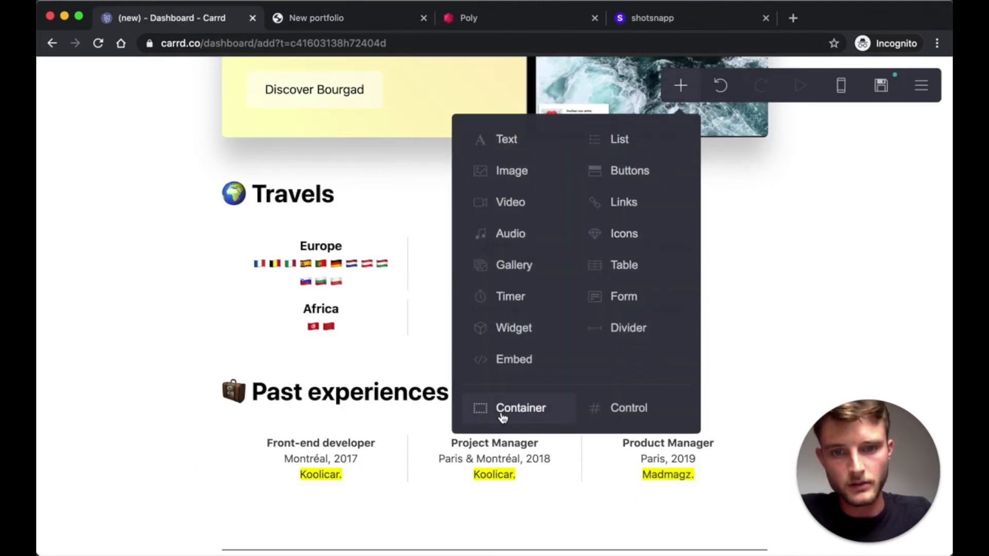
{"action": "left_click", "coordinate": [520, 408]}
{"action": "left_click_drag", "start_coordinate": [481, 525], "coordinate": [572, 369]}
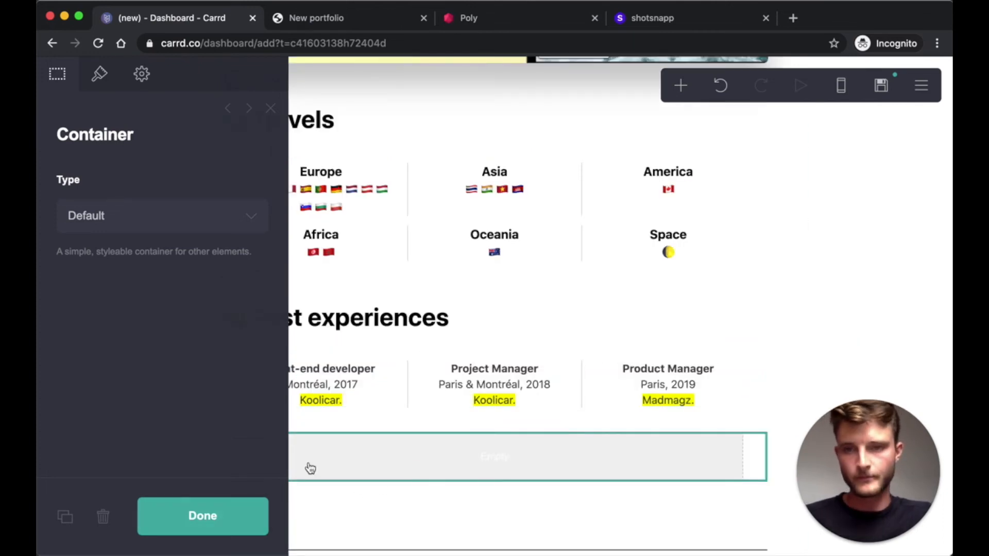
- Give the new container a drop shadow and remove its border colour
{"action": "left_click", "coordinate": [100, 76]}
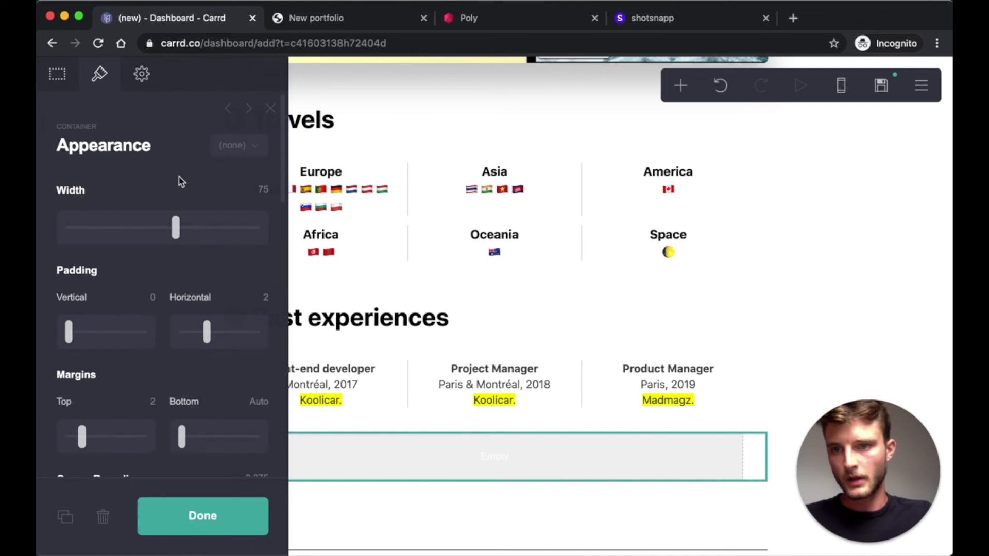
{"action": "scroll", "coordinate": [171, 342], "scroll_direction": "down", "scroll_amount": 5}
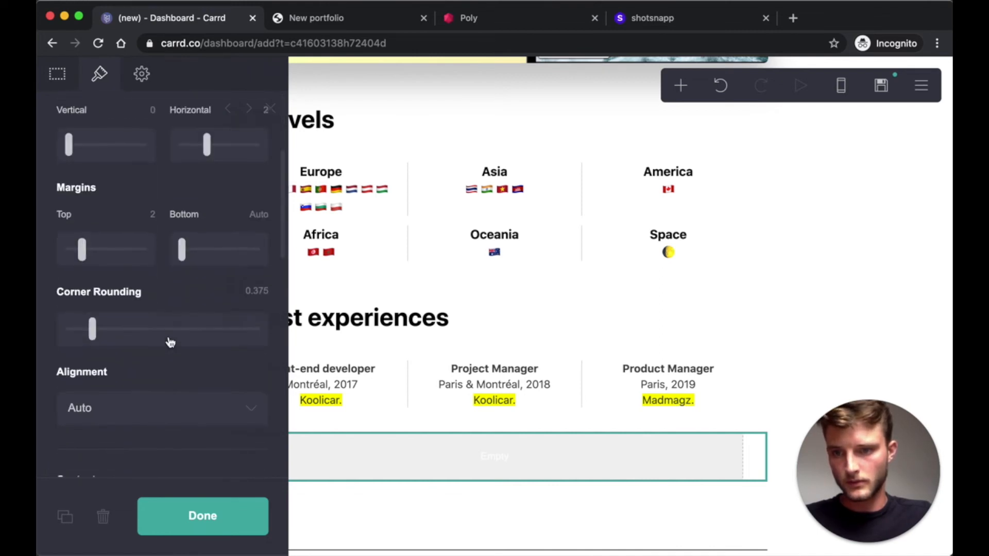
{"action": "scroll", "coordinate": [154, 332], "scroll_direction": "down", "scroll_amount": 12}
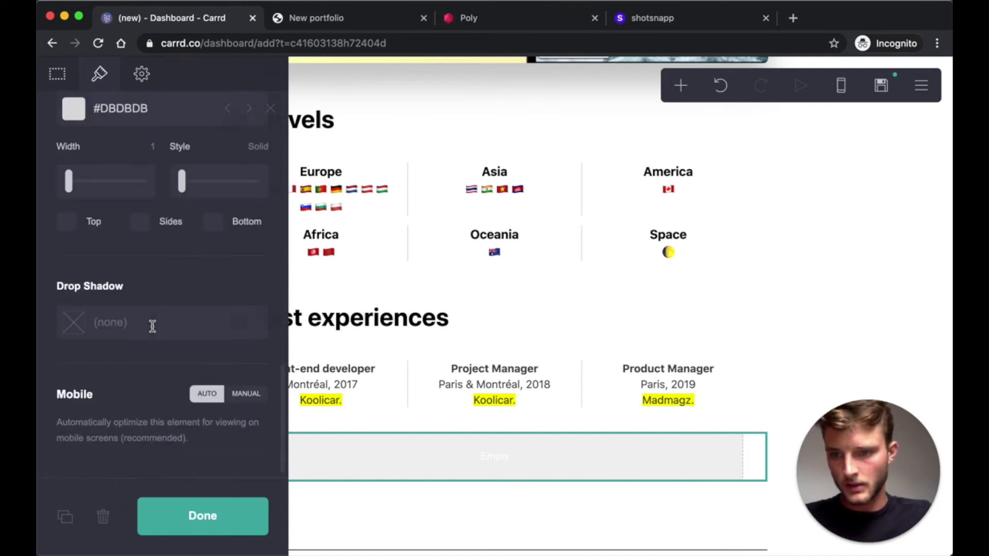
{"action": "left_click", "coordinate": [120, 323]}
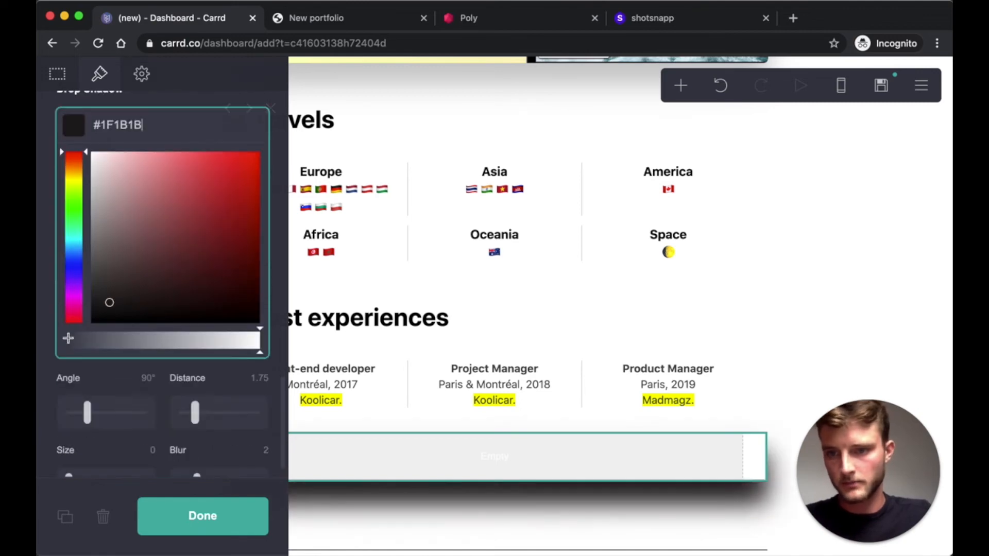
{"action": "scroll", "coordinate": [208, 330], "scroll_direction": "up", "scroll_amount": 5}
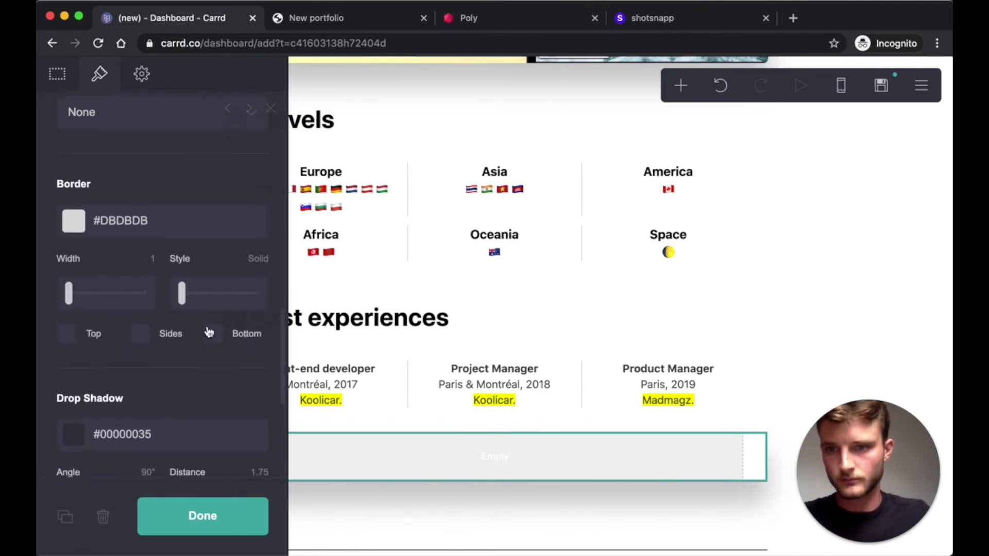
{"action": "left_click", "coordinate": [136, 227]}
{"action": "key", "text": "super+a"}
{"action": "key", "text": "BackSpace"}
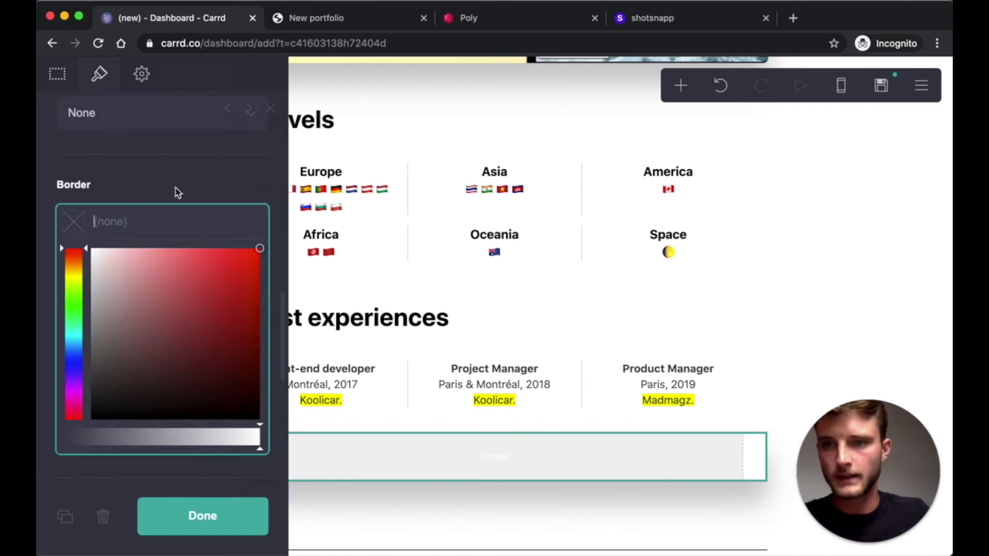
{"action": "left_click", "coordinate": [178, 190]}
{"action": "scroll", "coordinate": [177, 265], "scroll_direction": "up", "scroll_amount": 8}
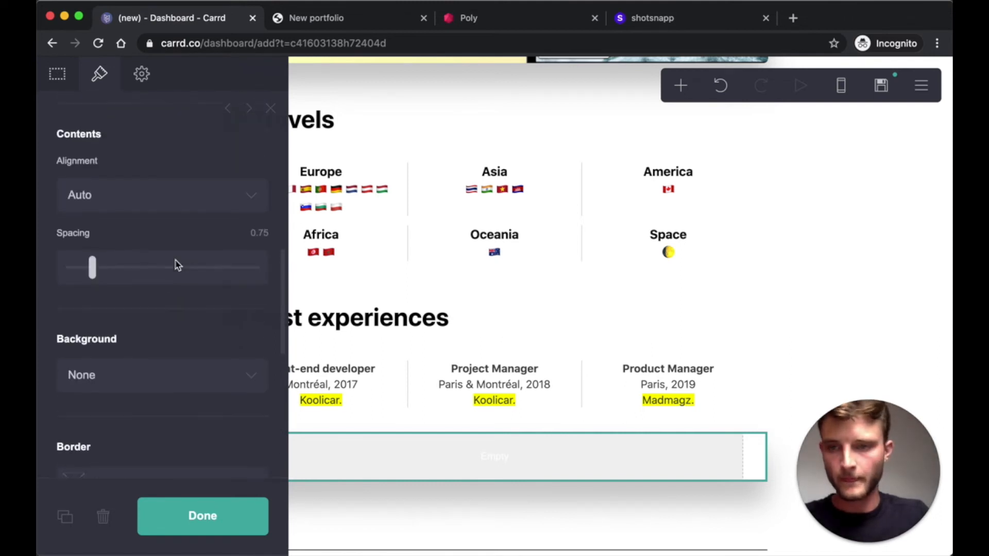
- Set the container type to Columns with 50% left and 50% right
{"action": "left_click", "coordinate": [57, 74]}
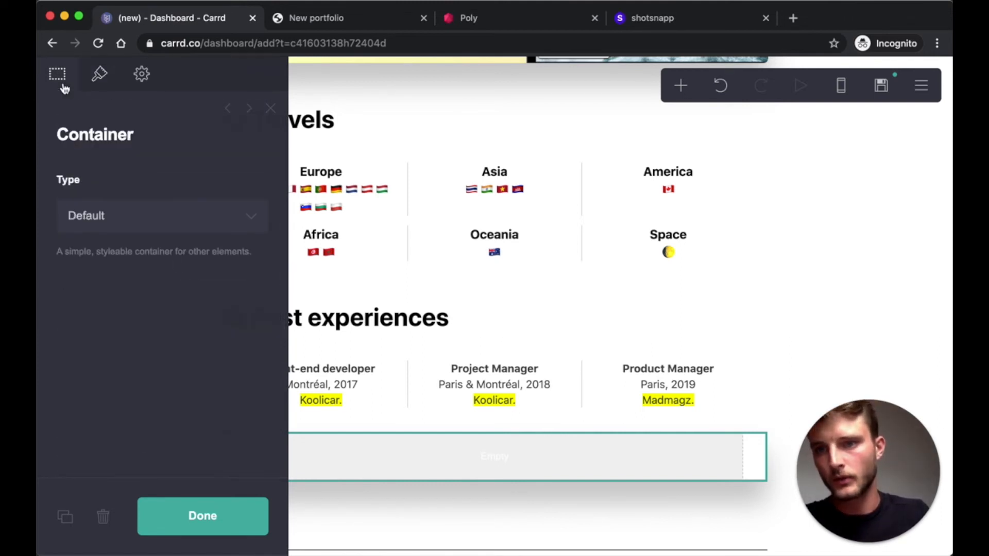
{"action": "left_click", "coordinate": [166, 215]}
{"action": "left_click", "coordinate": [147, 239]}
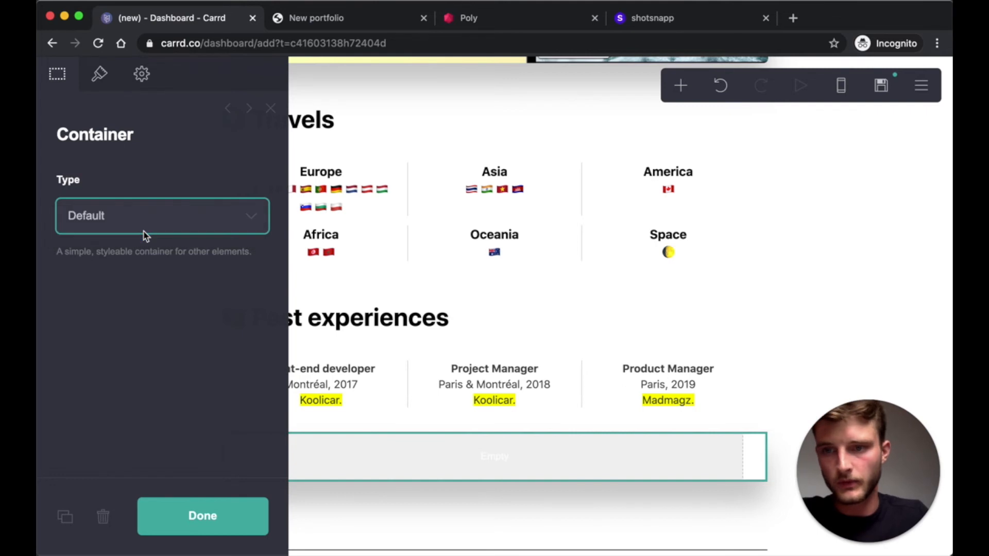
{"action": "left_click", "coordinate": [202, 517]}
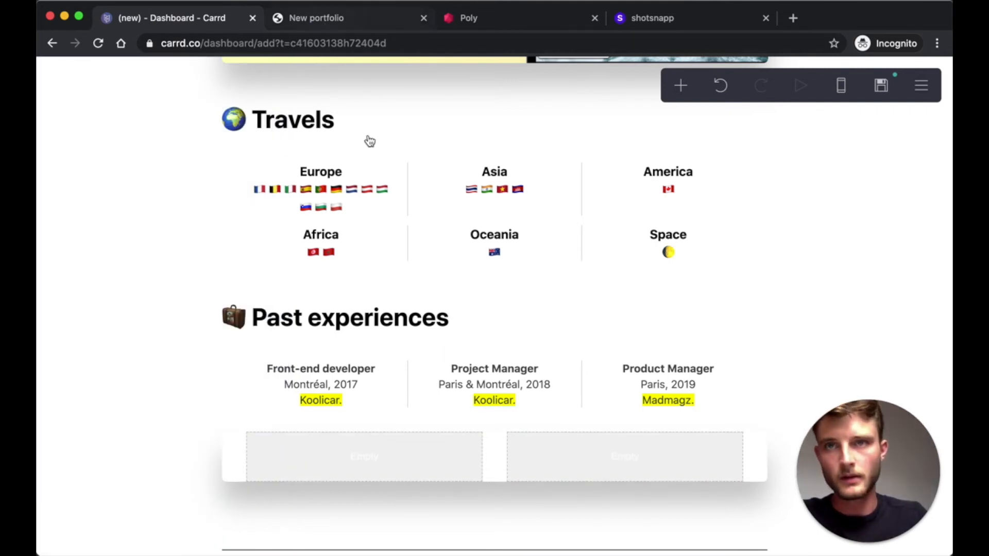
- Duplicate the Project Manager entry into the new row's left column
{"action": "left_click", "coordinate": [492, 375]}
{"action": "left_click", "coordinate": [62, 526]}
{"action": "left_click_drag", "start_coordinate": [494, 376], "coordinate": [381, 456]}
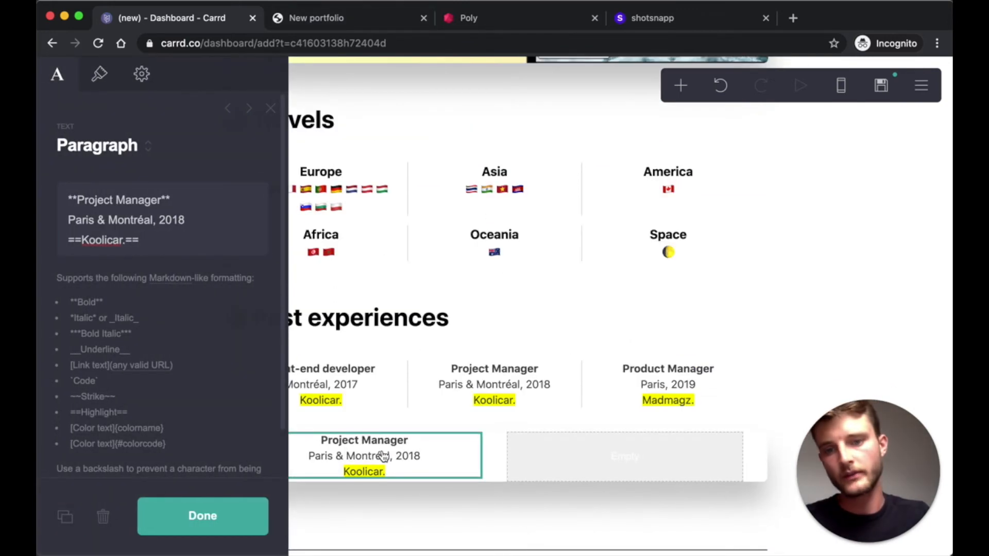
{"action": "left_click", "coordinate": [203, 516]}
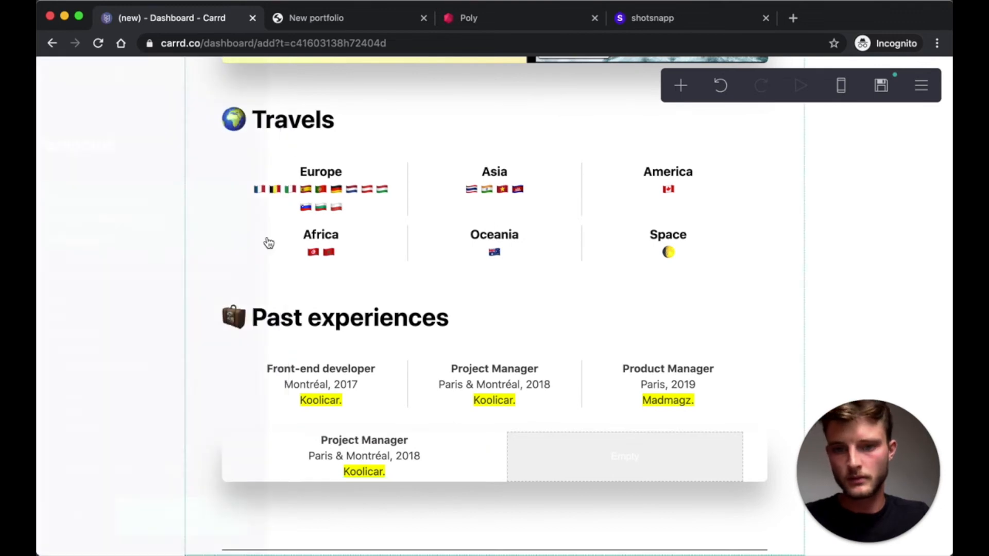
- Replace the copy with the Freelance text: Project Developer & Product Designer, Around the globe, since 2015
{"action": "left_click", "coordinate": [343, 20]}
{"action": "left_click_drag", "start_coordinate": [428, 333], "coordinate": [265, 295]}
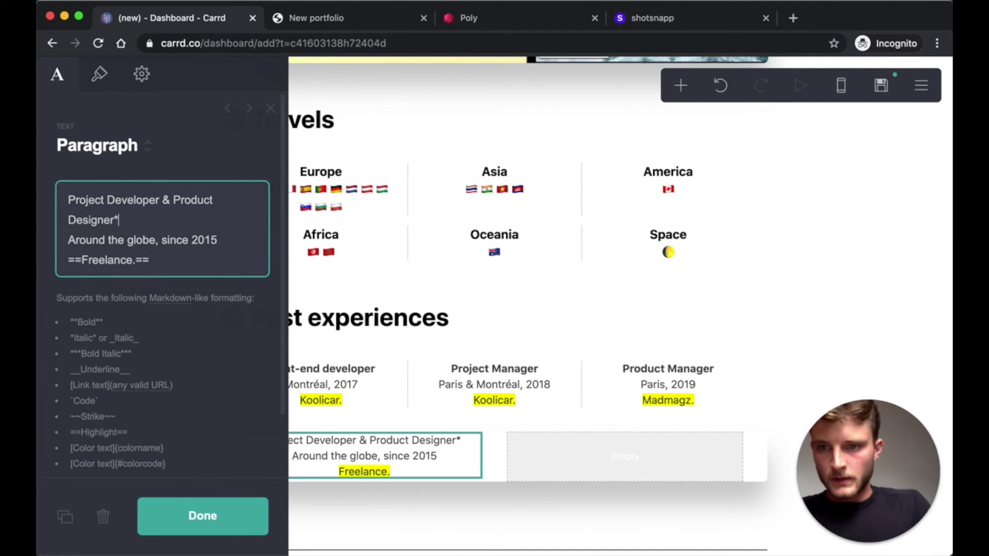
{"action": "left_click", "coordinate": [203, 517]}
{"action": "left_click", "coordinate": [297, 23]}
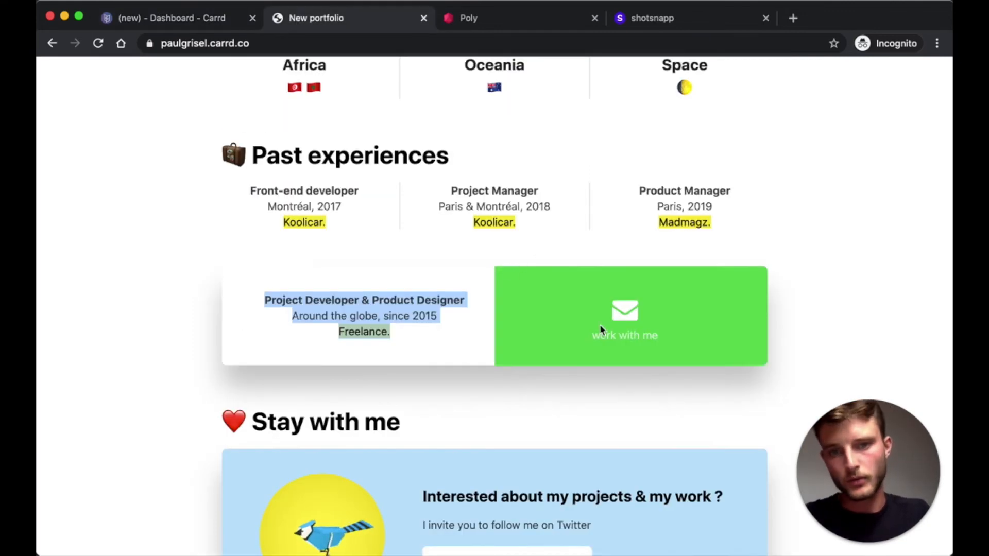
{"action": "left_click", "coordinate": [144, 18]}
{"action": "scroll", "coordinate": [455, 352], "scroll_direction": "up", "scroll_amount": 5}
{"action": "scroll", "coordinate": [456, 352], "scroll_direction": "up", "scroll_amount": 10}
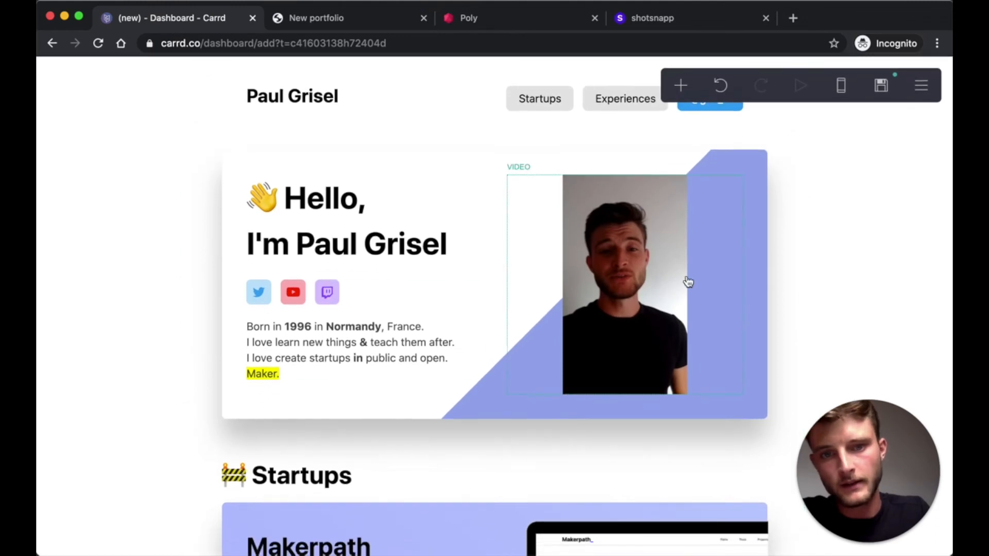
{"action": "scroll", "coordinate": [483, 370], "scroll_direction": "down", "scroll_amount": 2}
{"action": "scroll", "coordinate": [484, 369], "scroll_direction": "down", "scroll_amount": 10}
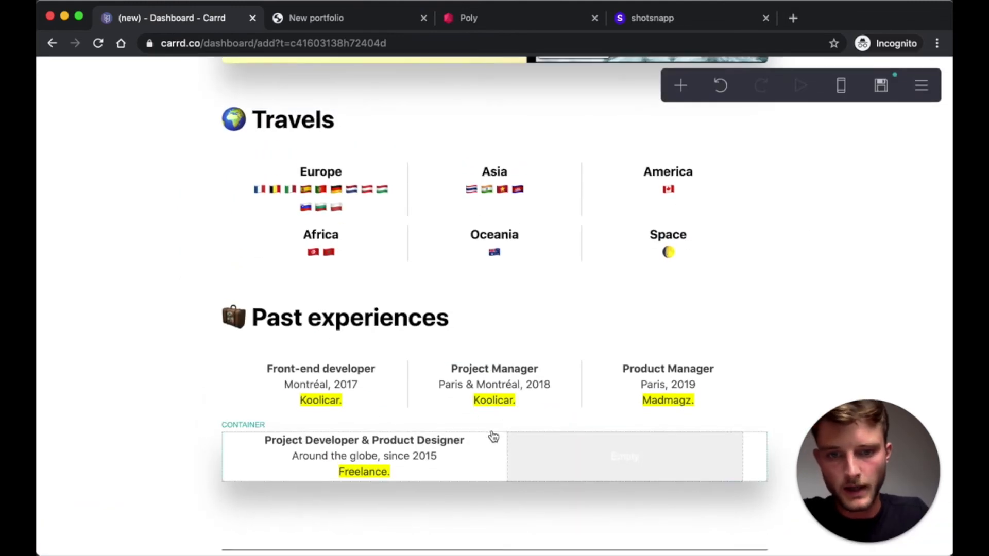
- Set the two-column row's background type to Gradient
{"action": "left_click", "coordinate": [492, 436]}
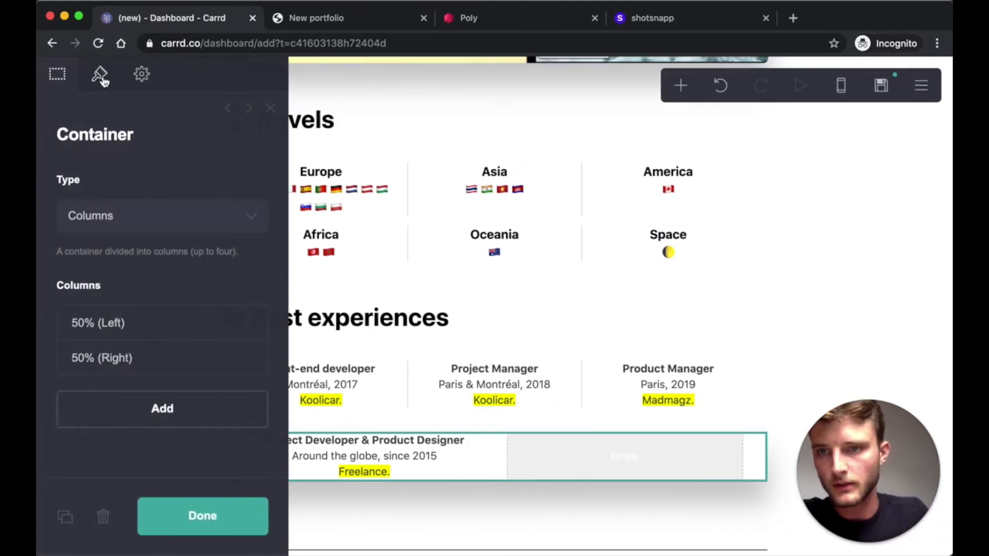
{"action": "left_click", "coordinate": [103, 79]}
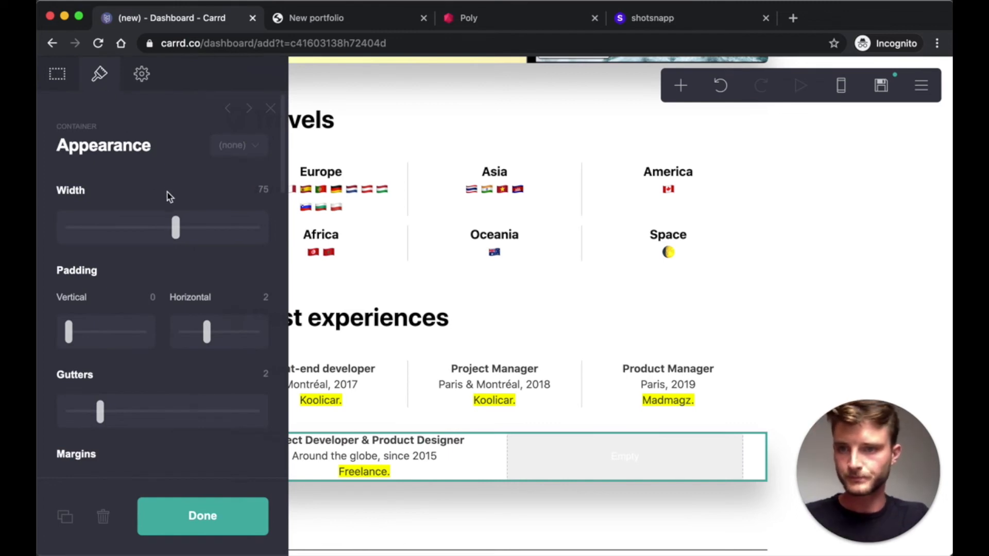
{"action": "scroll", "coordinate": [176, 285], "scroll_direction": "down", "scroll_amount": 10}
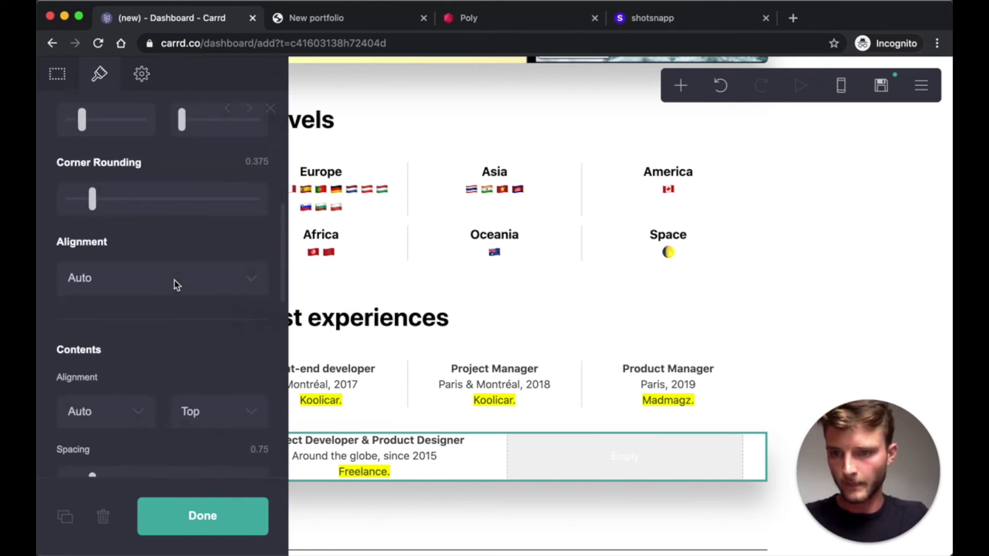
{"action": "scroll", "coordinate": [177, 285], "scroll_direction": "up", "scroll_amount": 1}
{"action": "scroll", "coordinate": [174, 283], "scroll_direction": "down", "scroll_amount": 4}
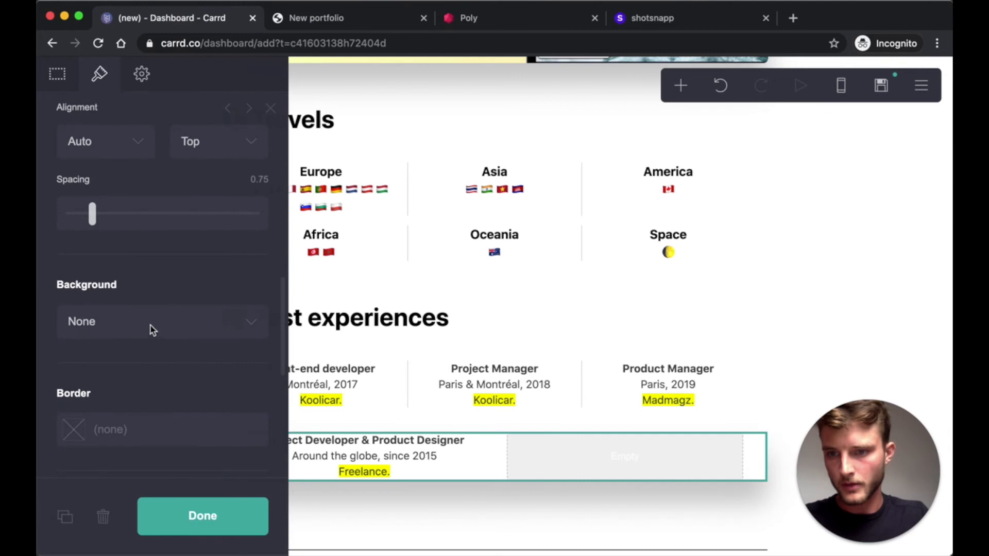
{"action": "left_click", "coordinate": [150, 330]}
{"action": "left_click", "coordinate": [108, 353]}
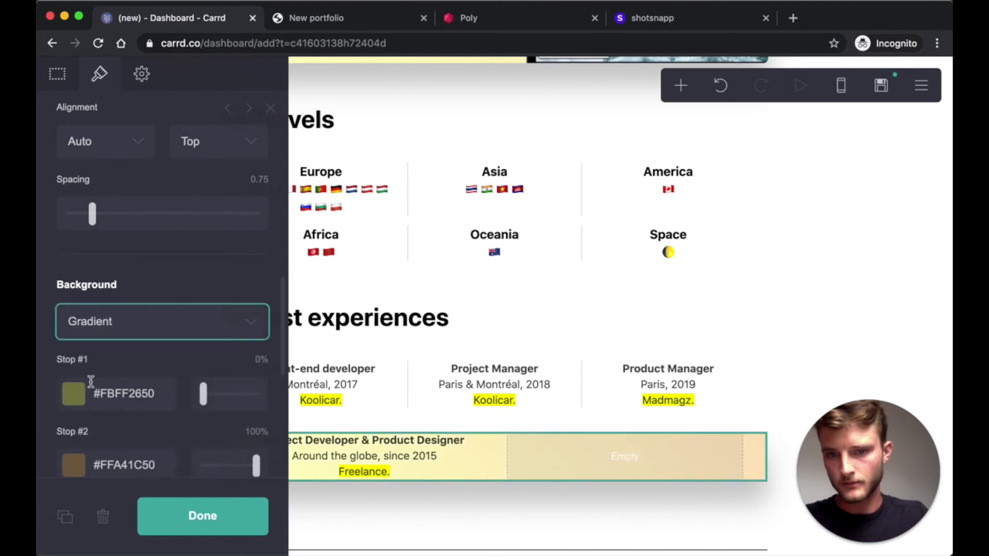
{"action": "scroll", "coordinate": [88, 392], "scroll_direction": "down", "scroll_amount": 2}
- Make the first gradient stop fully opaque white #FFFFFF
{"action": "left_click", "coordinate": [80, 338]}
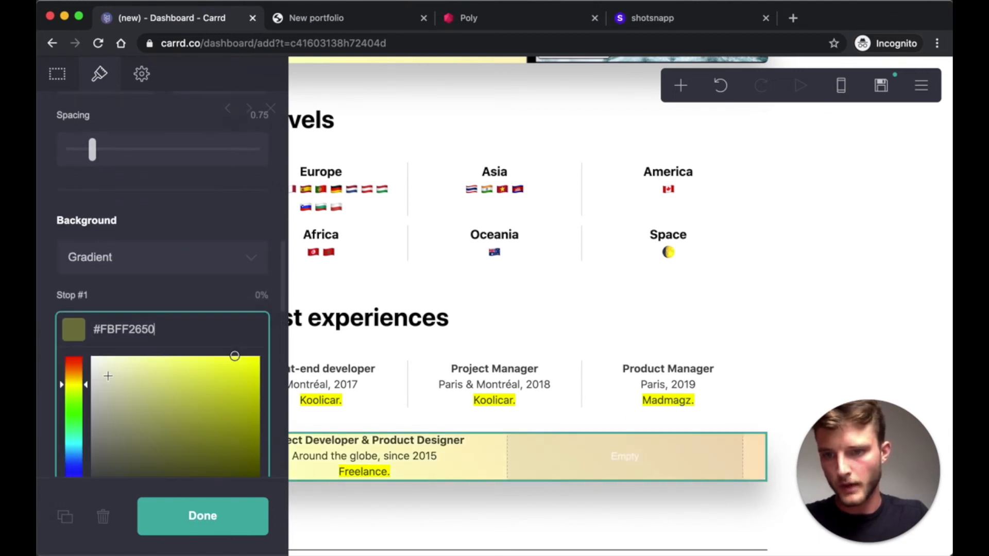
{"action": "scroll", "coordinate": [108, 376], "scroll_direction": "down", "scroll_amount": 1}
{"action": "left_click_drag", "start_coordinate": [146, 356], "coordinate": [55, 306]}
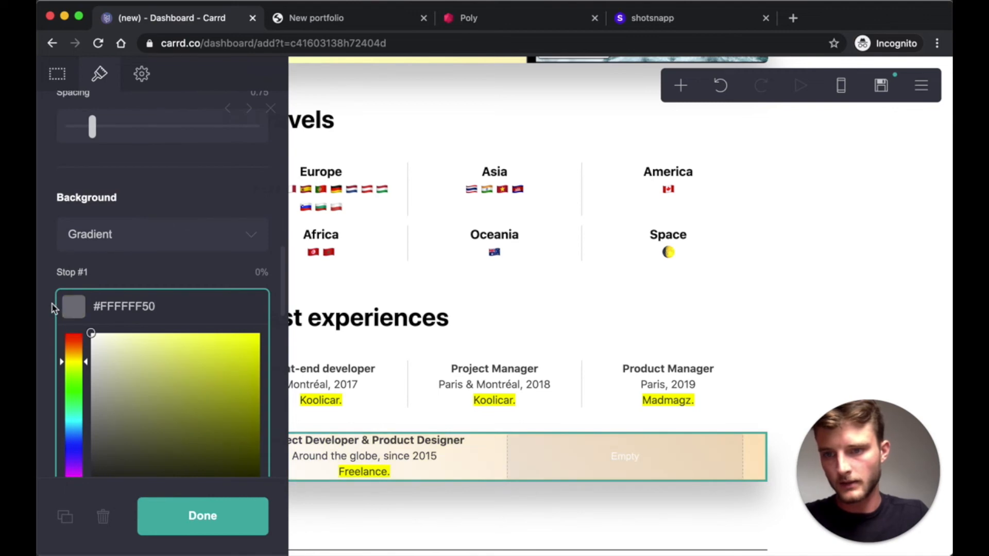
{"action": "left_click", "coordinate": [155, 306]}
{"action": "key", "text": "BackSpace"}
{"action": "key", "text": "BackSpace"}
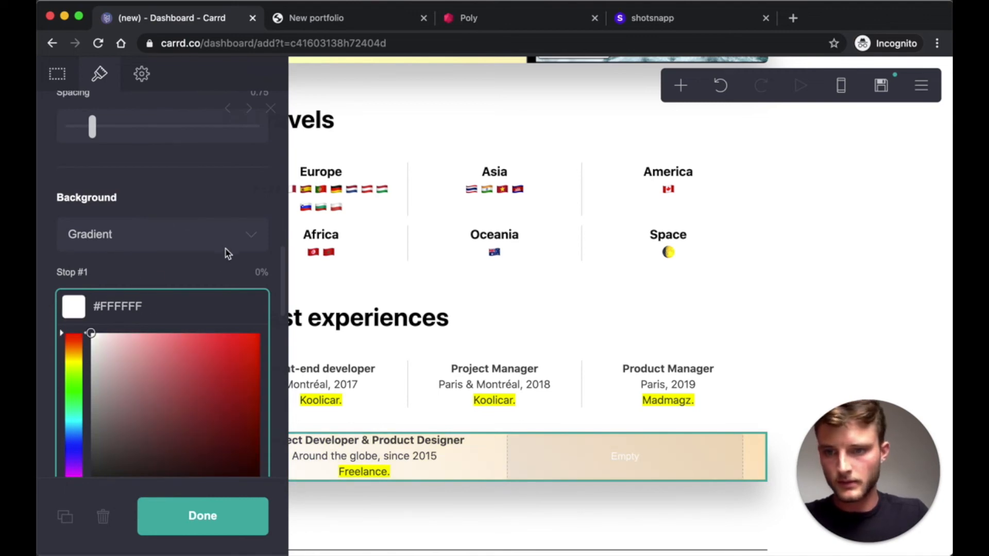
{"action": "left_click", "coordinate": [208, 273]}
- Make the second gradient stop opaque green #30B825
{"action": "left_click", "coordinate": [90, 380]}
{"action": "scroll", "coordinate": [170, 305], "scroll_direction": "down", "scroll_amount": 5}
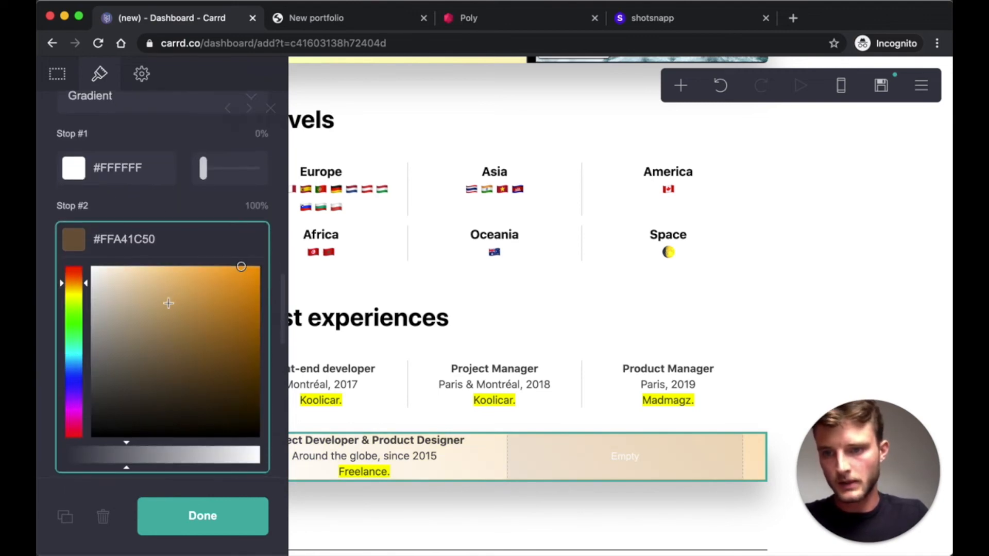
{"action": "left_click", "coordinate": [73, 322]}
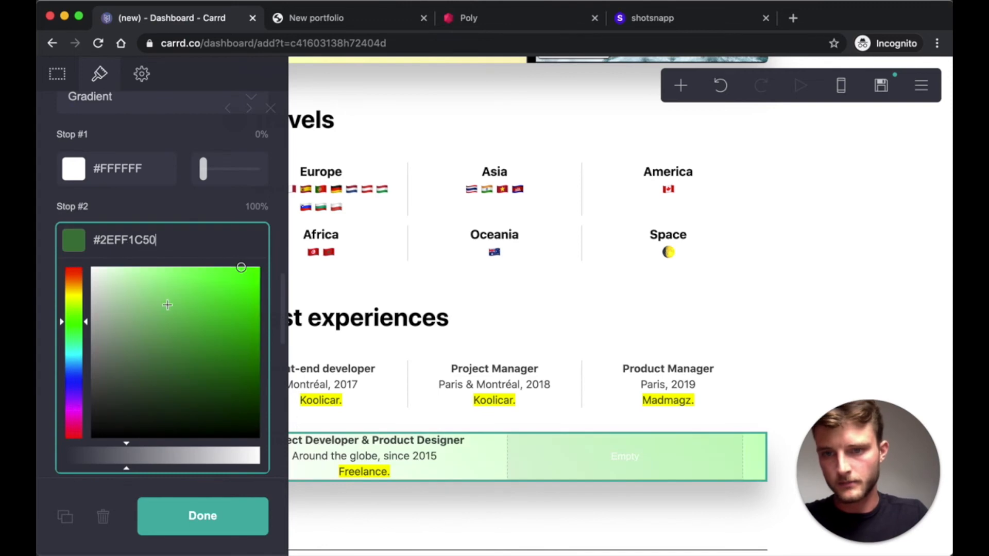
{"action": "left_click", "coordinate": [189, 236]}
{"action": "key", "text": "BackSpace"}
{"action": "key", "text": "BackSpace"}
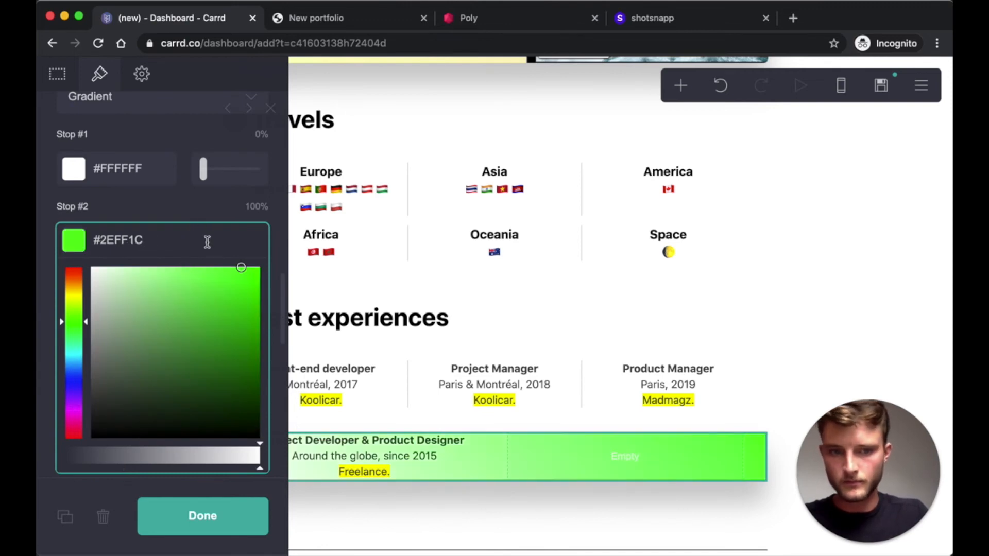
{"action": "left_click_drag", "start_coordinate": [183, 287], "coordinate": [230, 319]}
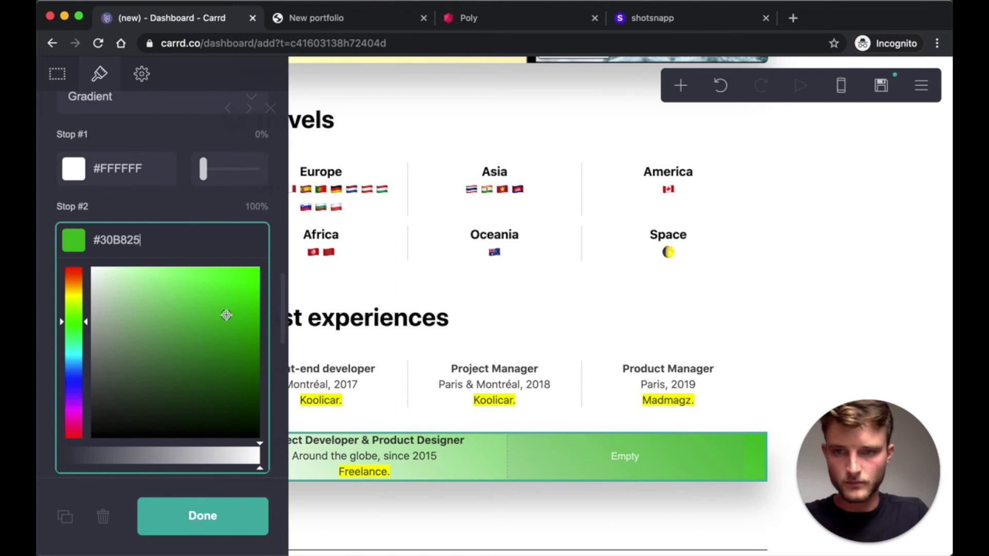
{"action": "left_click", "coordinate": [195, 215]}
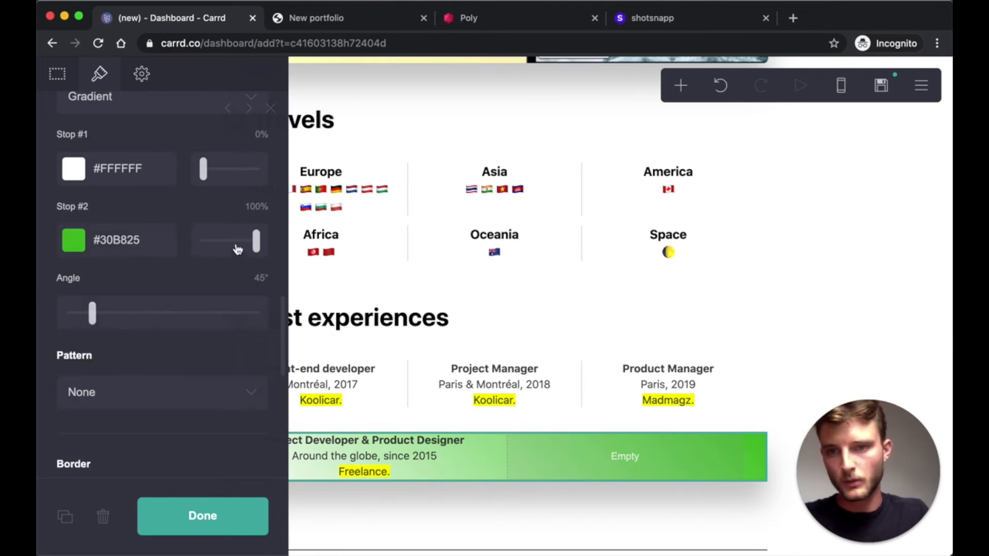
- Put both gradient stops at 50% and set the angle to 90° for a hard split
{"action": "left_click", "coordinate": [233, 244]}
{"action": "left_click_drag", "start_coordinate": [230, 243], "coordinate": [227, 242]}
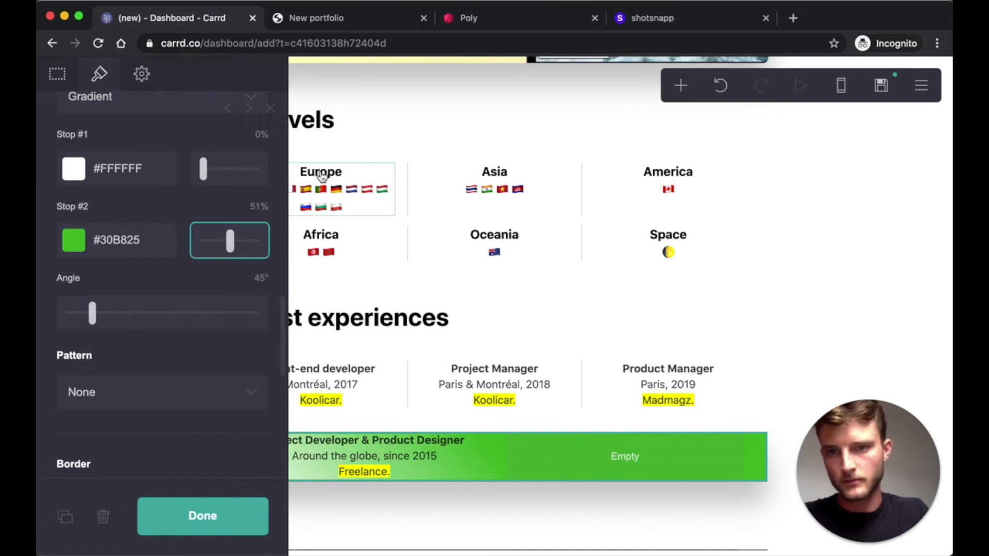
{"action": "left_click", "coordinate": [260, 134]}
{"action": "type", "text": "50"}
{"action": "key", "text": "Return"}
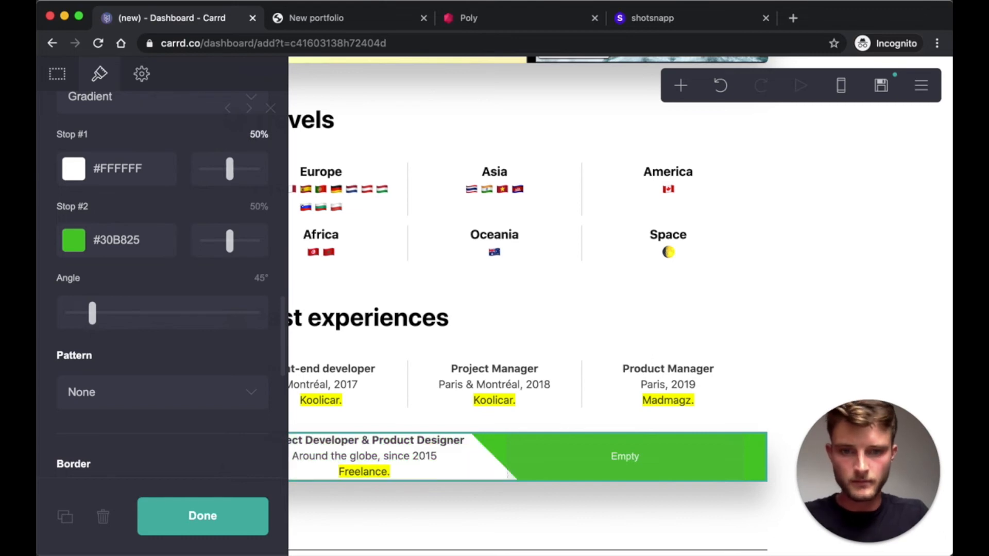
{"action": "left_click", "coordinate": [261, 277]}
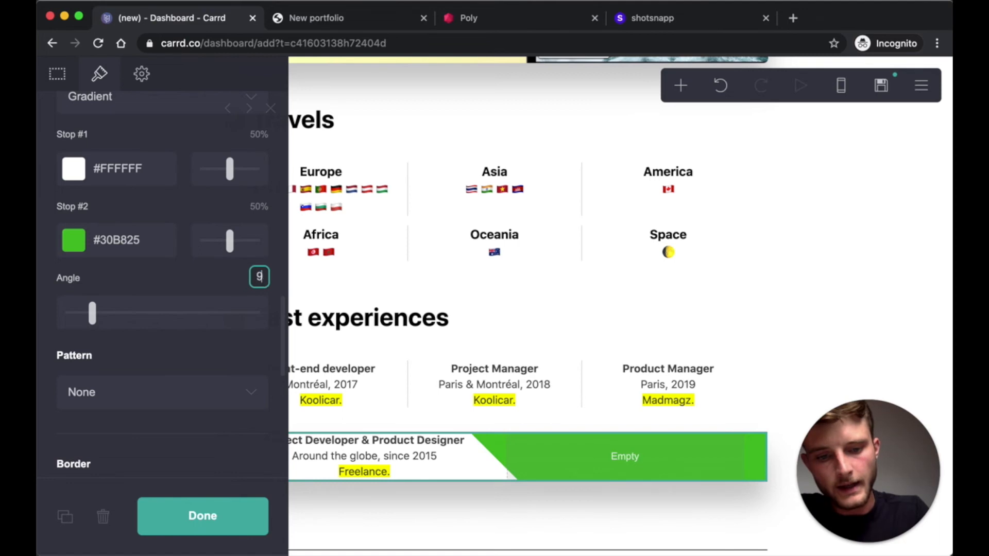
{"action": "key", "text": "Return"}
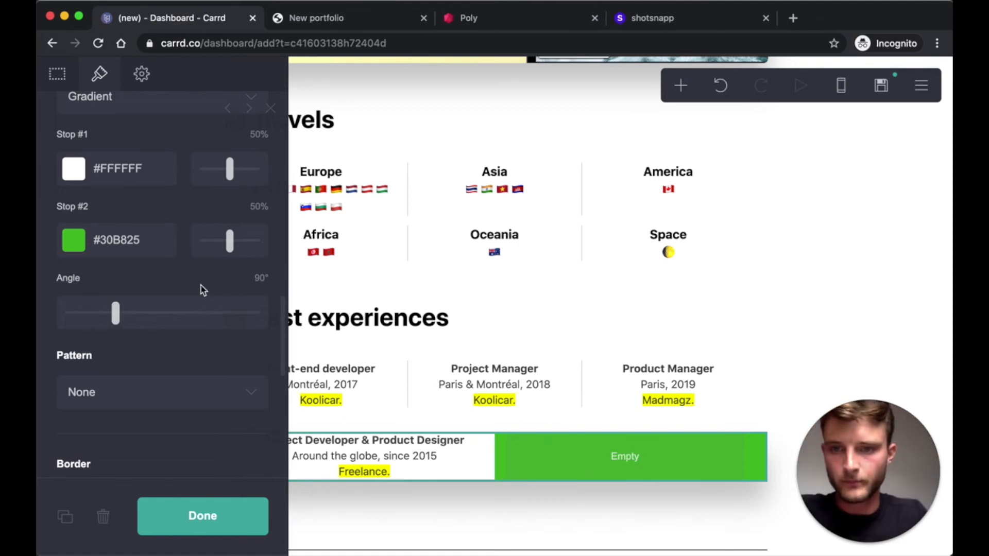
{"action": "left_click", "coordinate": [242, 528]}
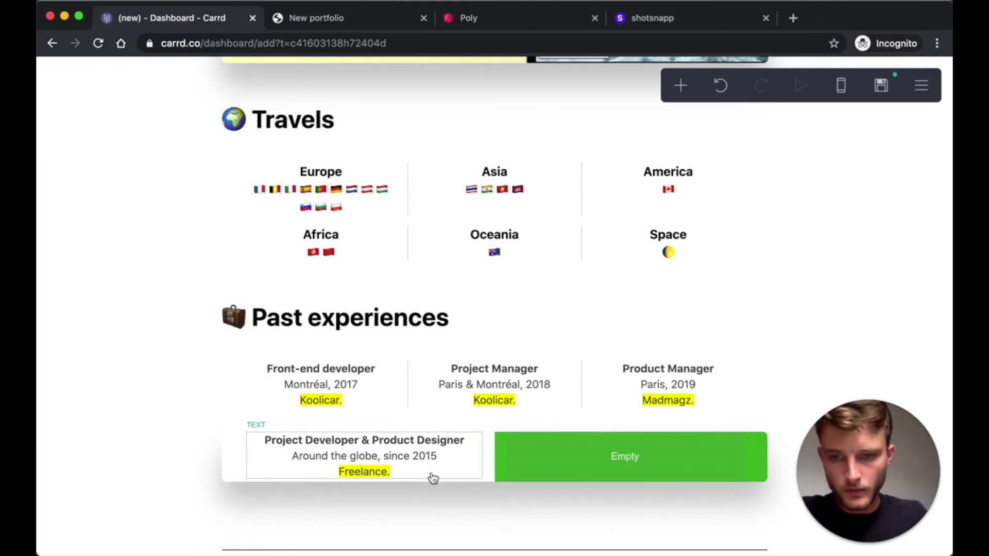
- Set the Freelance row's vertical padding to 2
{"action": "left_click", "coordinate": [482, 482]}
{"action": "left_click", "coordinate": [492, 480]}
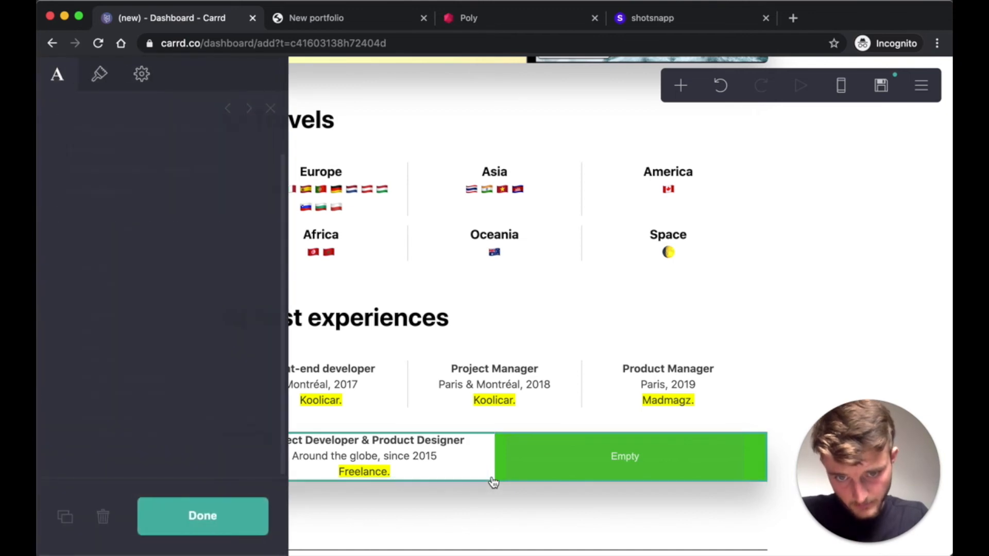
{"action": "left_click", "coordinate": [100, 83]}
{"action": "scroll", "coordinate": [214, 274], "scroll_direction": "down", "scroll_amount": 2}
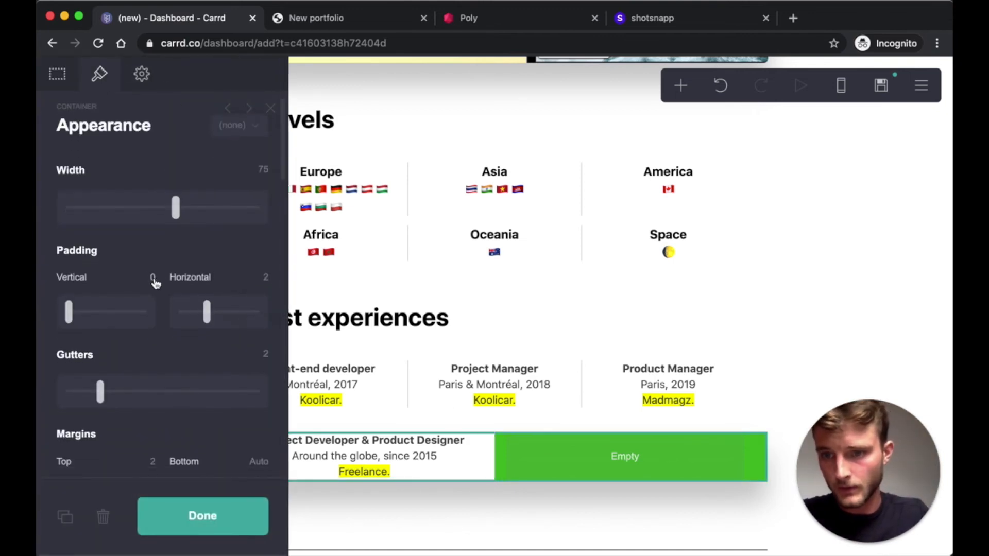
{"action": "type", "text": "2"}
{"action": "key", "text": "Return"}
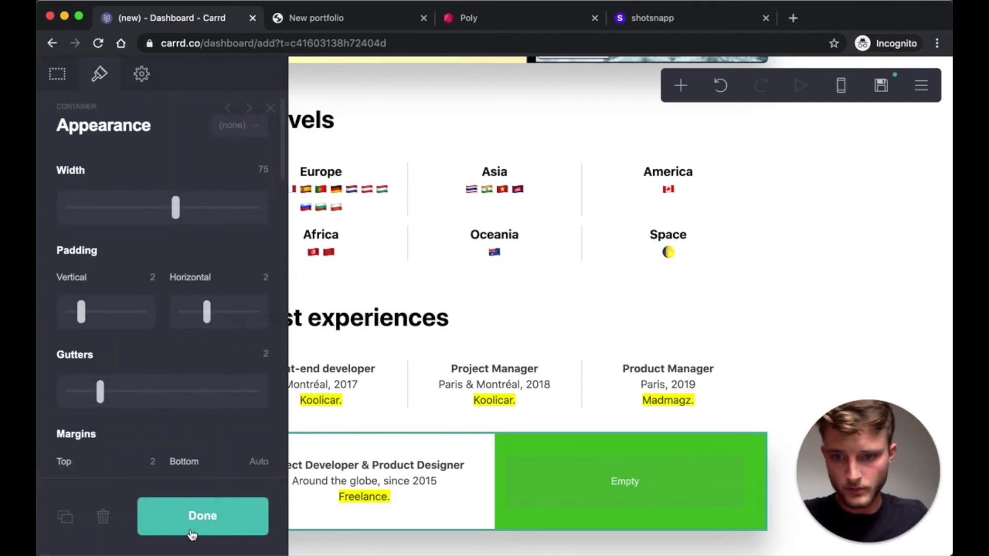
{"action": "left_click", "coordinate": [203, 516]}
- Place an Icons element in the green column and select its placeholder link path
{"action": "left_click", "coordinate": [683, 87]}
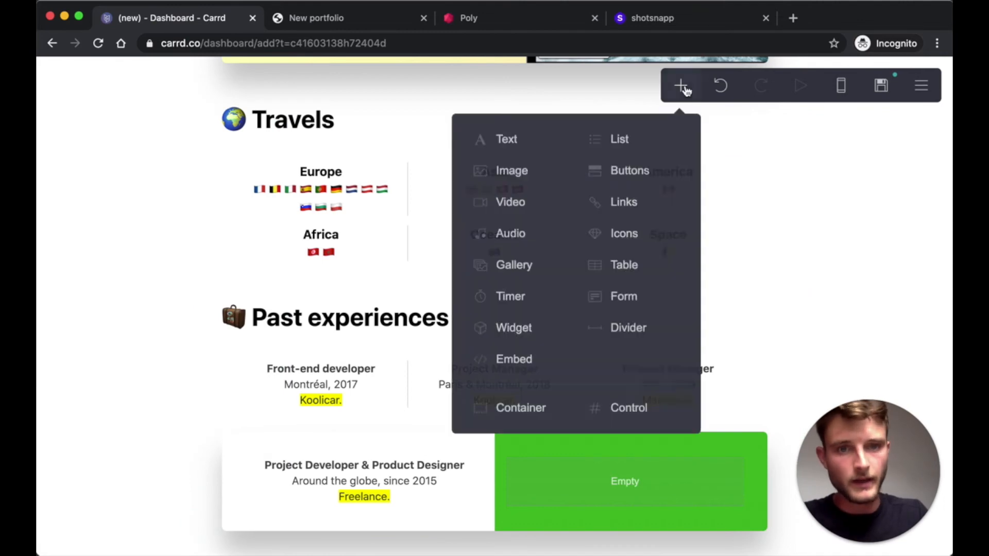
{"action": "left_click", "coordinate": [624, 234]}
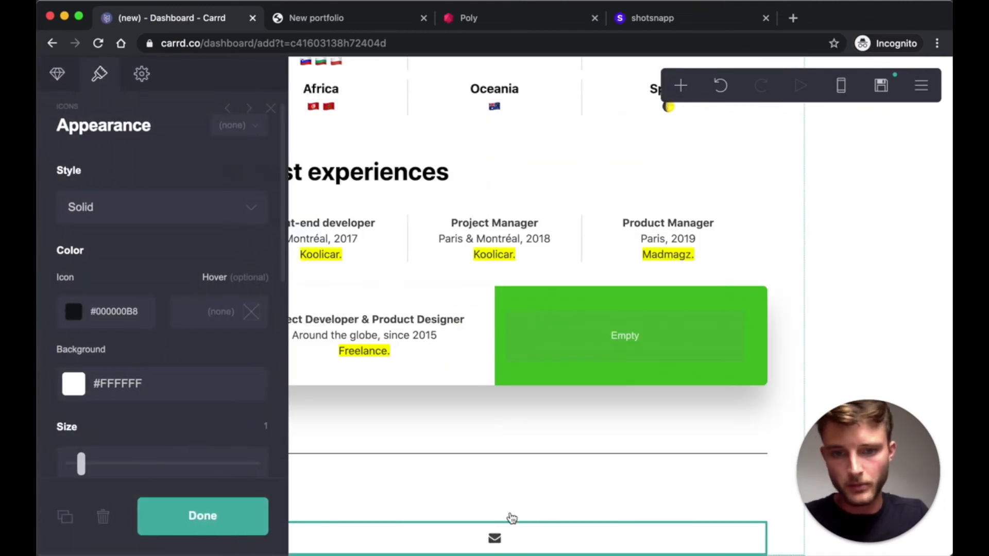
{"action": "left_click_drag", "start_coordinate": [548, 430], "coordinate": [619, 337]}
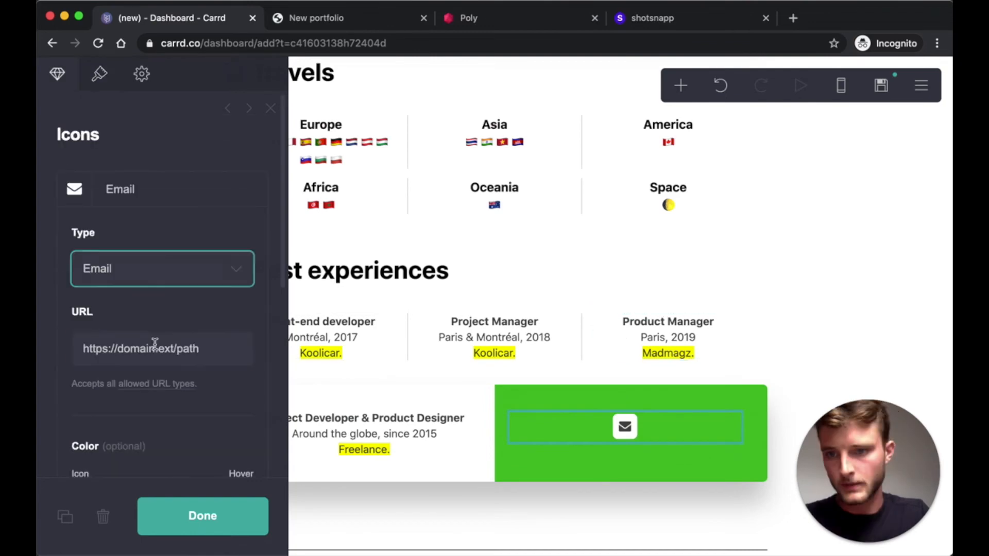
{"action": "left_click", "coordinate": [155, 348]}
{"action": "left_click_drag", "start_coordinate": [179, 349], "coordinate": [118, 350]}
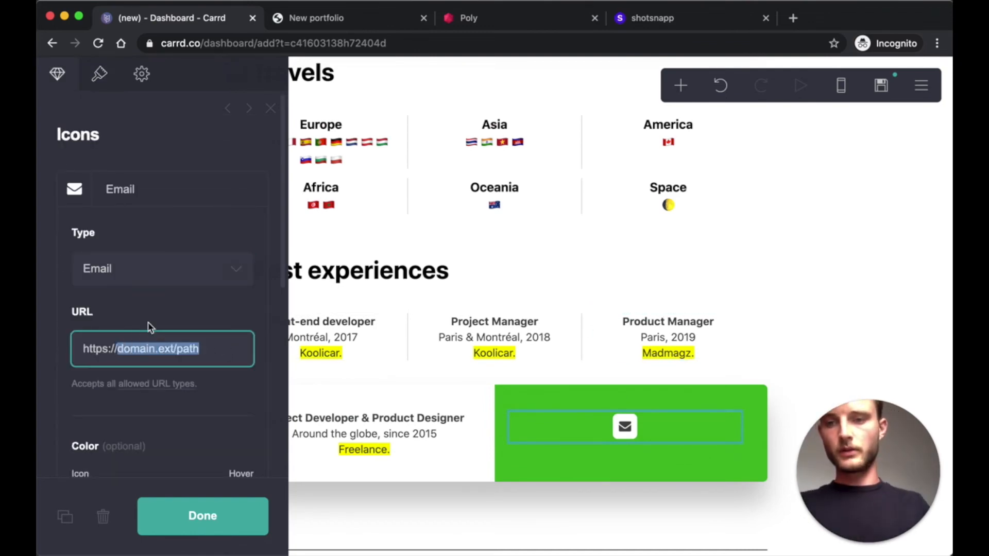
- Replace the icon's link with a mailto e-mail address and show its appearance settings
{"action": "type", "text": "twitter.com/grsl_fr"}
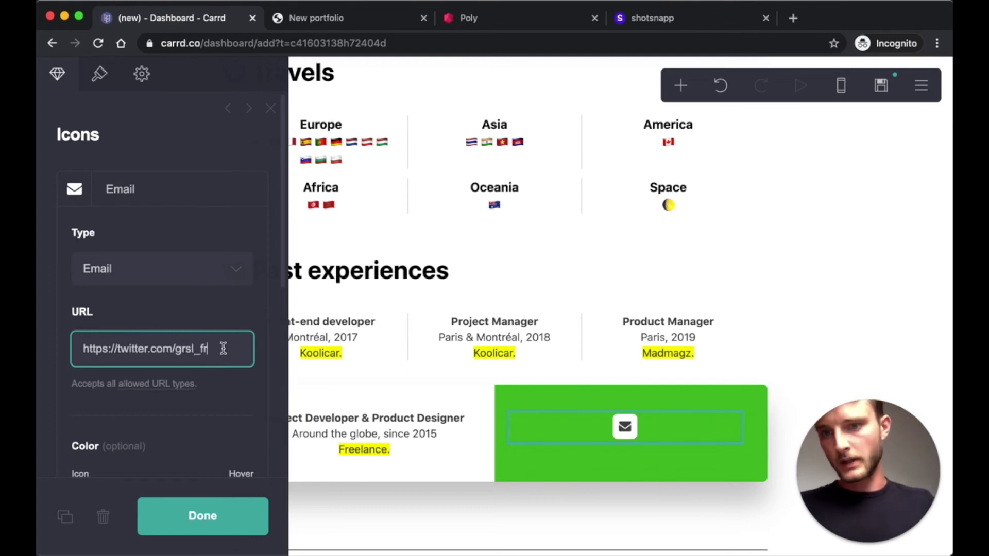
{"action": "left_click_drag", "start_coordinate": [223, 349], "coordinate": [40, 345]}
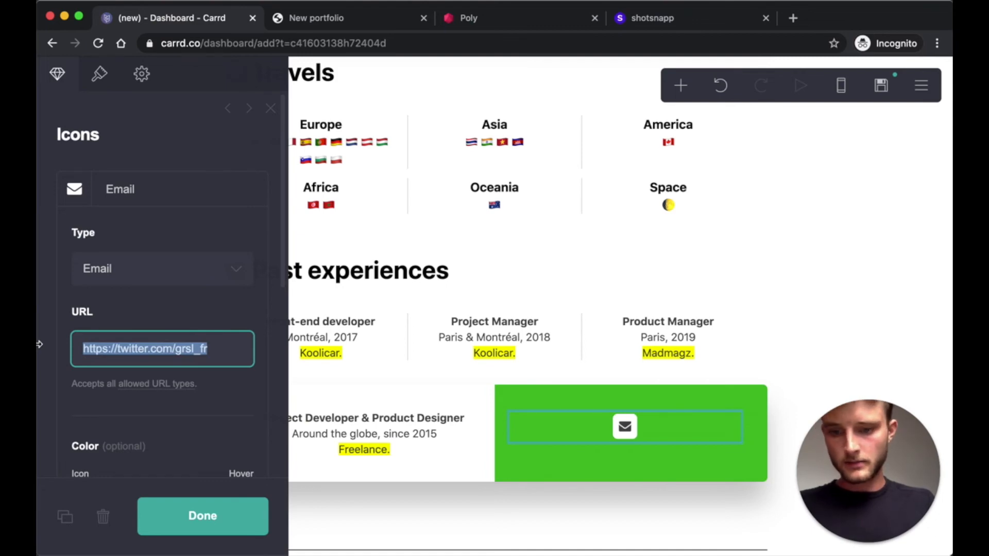
{"action": "type", "text": "mailto:youremail@demain."}
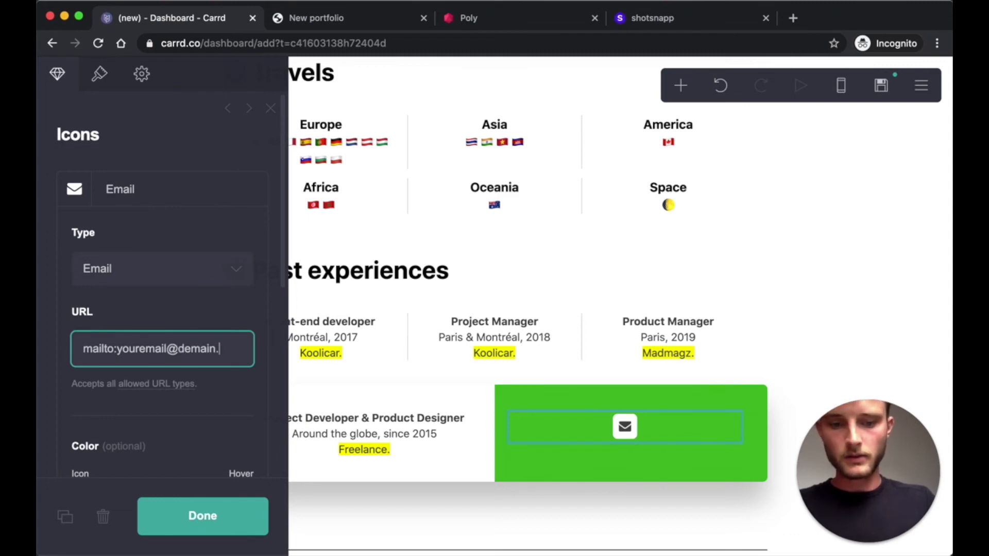
{"action": "left_click_drag", "start_coordinate": [245, 350], "coordinate": [115, 350]}
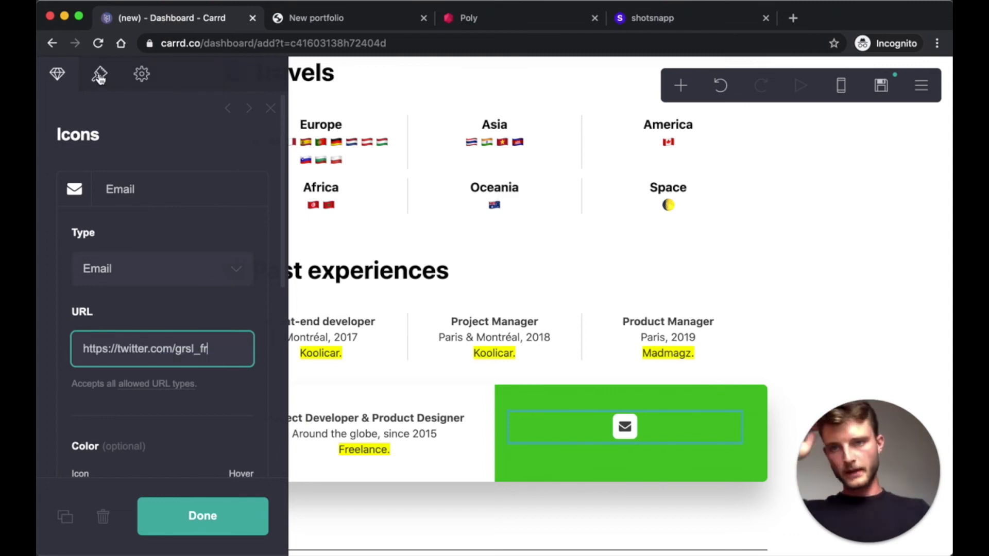
{"action": "left_click", "coordinate": [98, 75]}
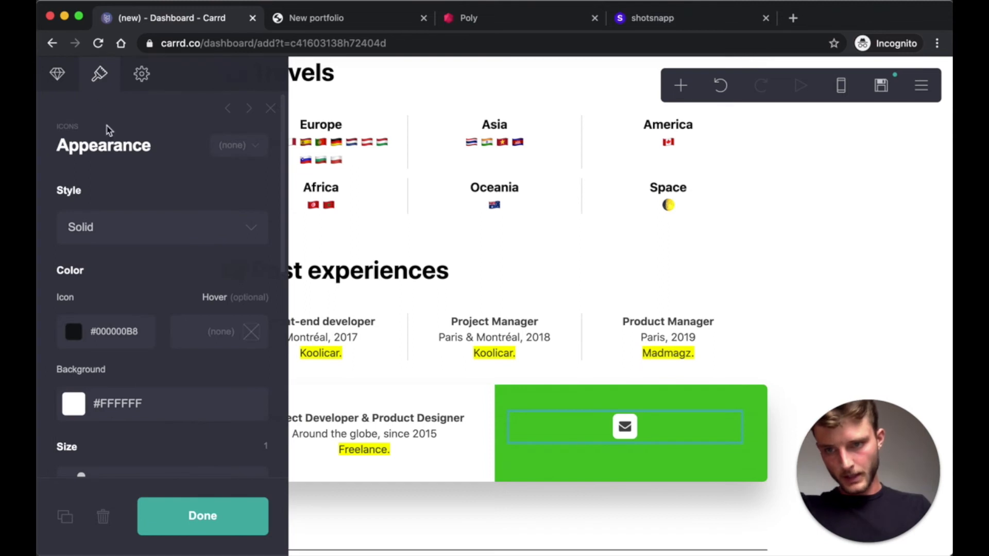
- Make the icon opaque white #FFFFFF, Default style, size 2
{"action": "left_click", "coordinate": [74, 328]}
{"action": "left_click_drag", "start_coordinate": [91, 363], "coordinate": [56, 331]}
{"action": "left_click", "coordinate": [139, 298]}
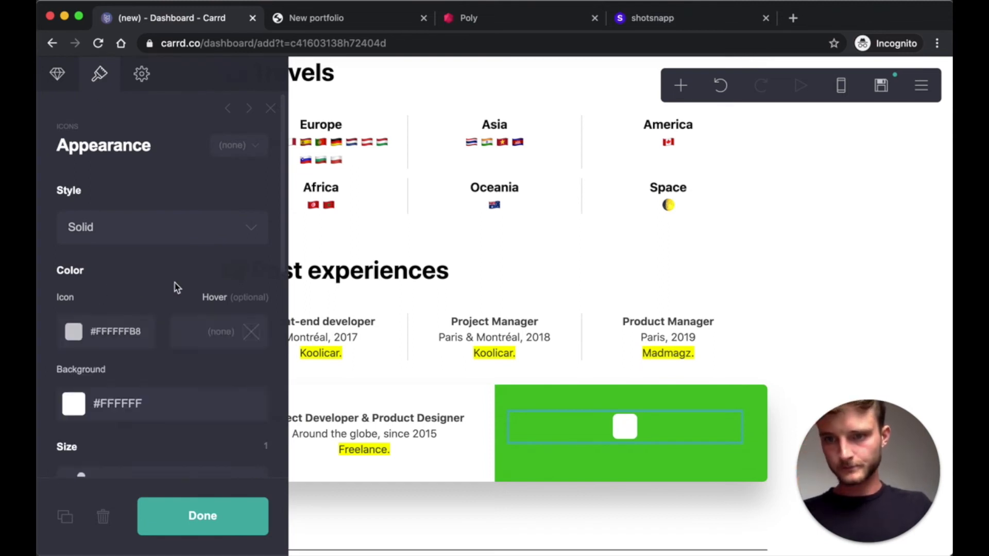
{"action": "left_click", "coordinate": [78, 331]}
{"action": "scroll", "coordinate": [140, 298], "scroll_direction": "down", "scroll_amount": 3}
{"action": "scroll", "coordinate": [128, 133], "scroll_direction": "up", "scroll_amount": 3}
{"action": "left_click", "coordinate": [155, 228]}
{"action": "left_click", "coordinate": [256, 328]}
{"action": "type", "text": "2."}
- Centre the column contents vertically and close the container settings
{"action": "scroll", "coordinate": [221, 270], "scroll_direction": "down", "scroll_amount": 5}
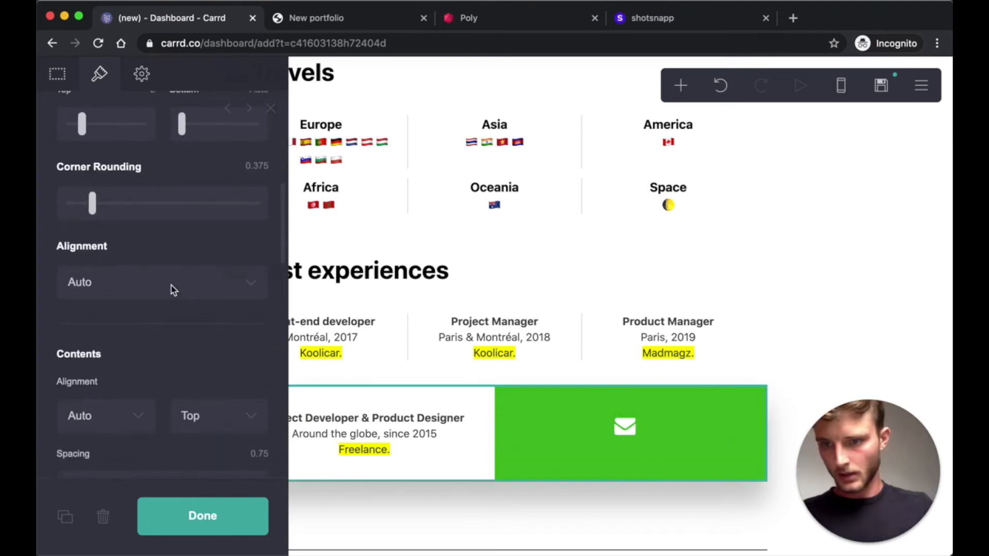
{"action": "scroll", "coordinate": [190, 265], "scroll_direction": "down", "scroll_amount": 4}
{"action": "left_click", "coordinate": [206, 317]}
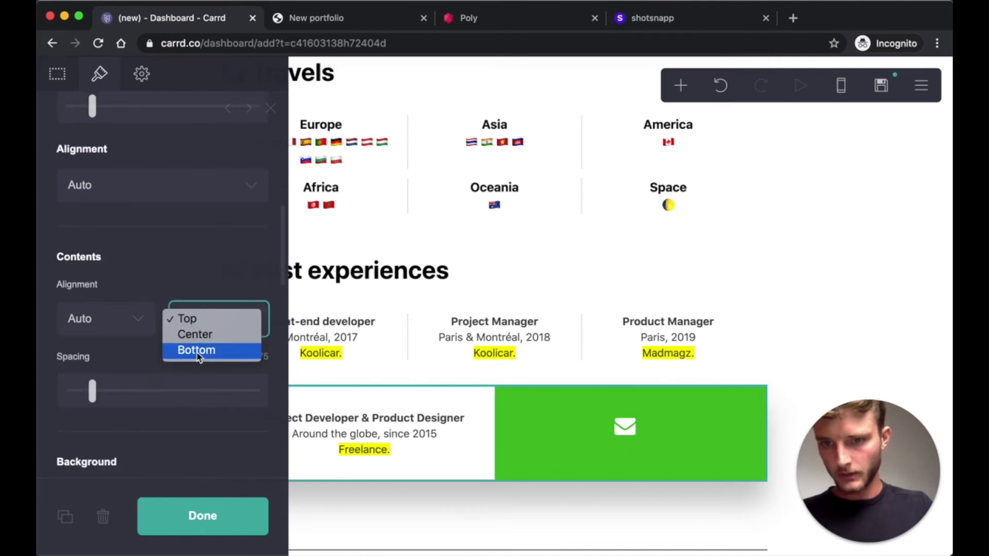
{"action": "left_click", "coordinate": [195, 334]}
{"action": "left_click", "coordinate": [221, 519]}
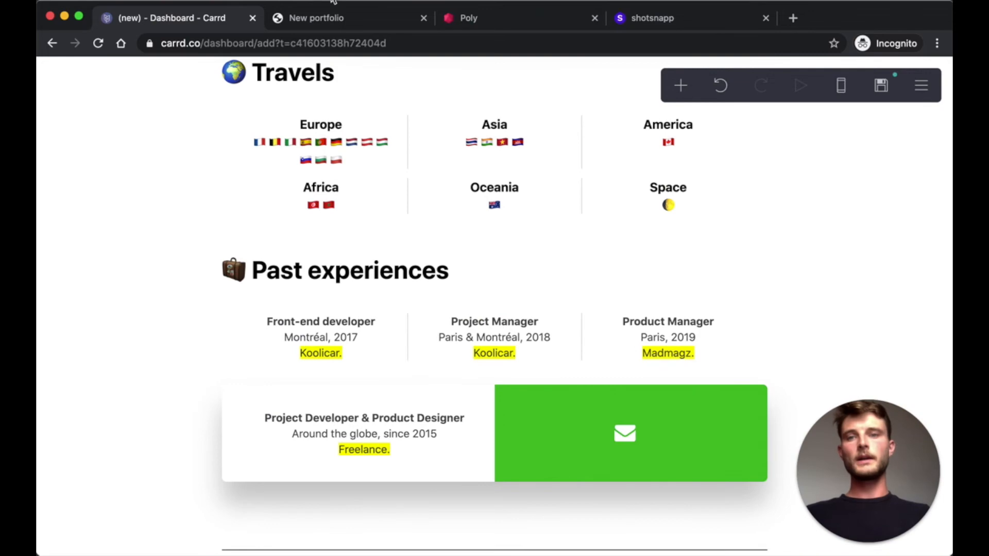
{"action": "left_click", "coordinate": [321, 19]}
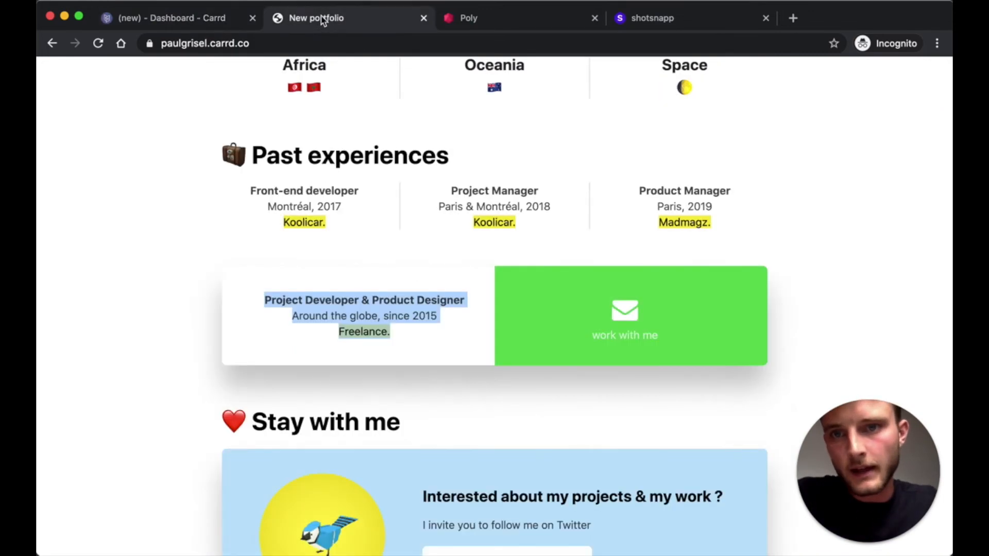
{"action": "scroll", "coordinate": [412, 381], "scroll_direction": "down", "scroll_amount": 2}
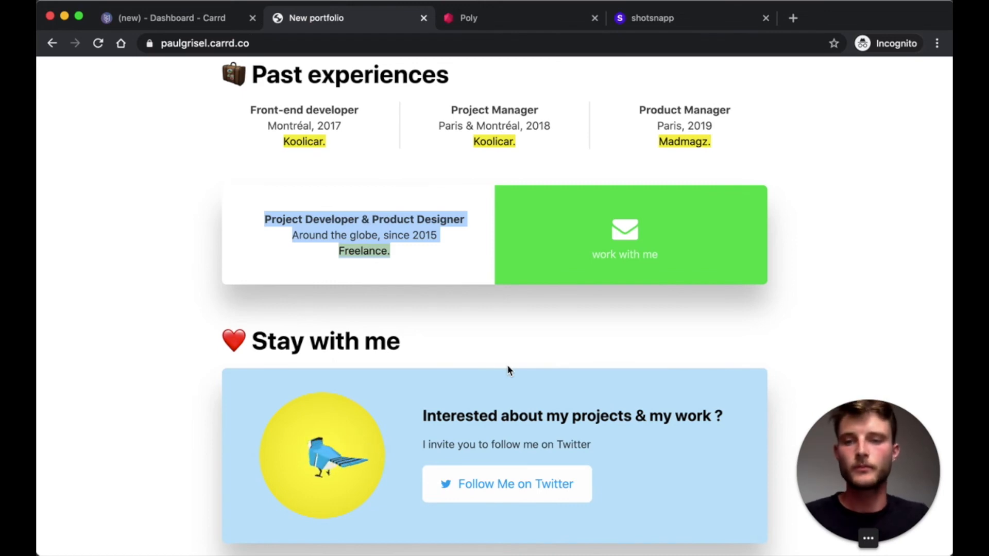
{"action": "left_click", "coordinate": [163, 23]}
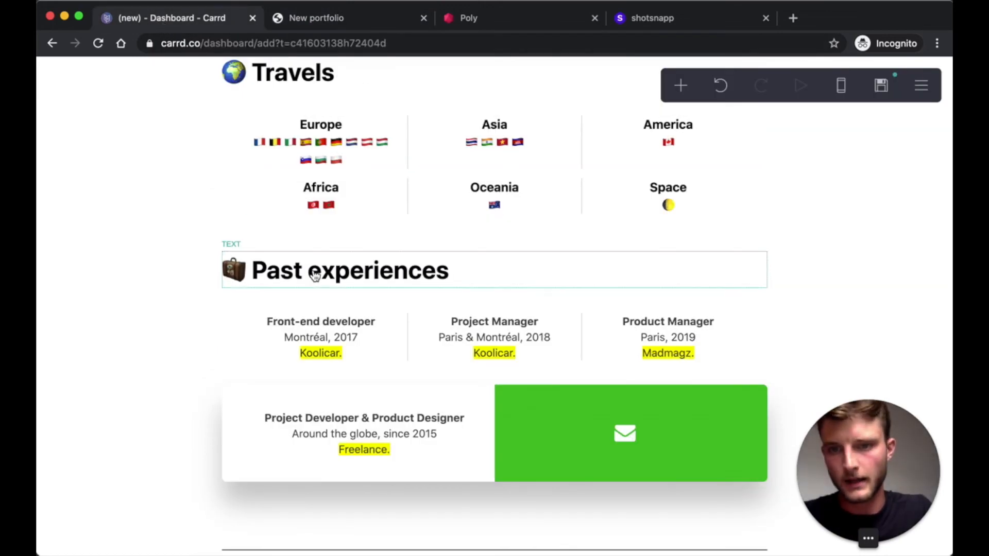
- Duplicate the Past experiences heading below the divider and retitle it '❤️ Stay with me'
{"action": "left_click", "coordinate": [313, 273]}
{"action": "key", "text": "super+d"}
{"action": "left_click_drag", "start_coordinate": [320, 305], "coordinate": [361, 463]}
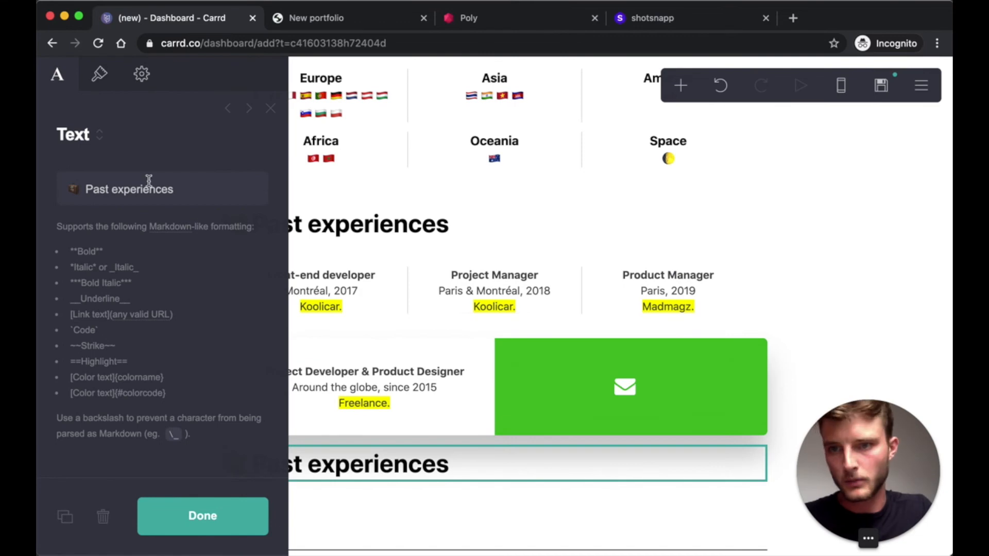
{"action": "triple_click", "coordinate": [129, 190]}
{"action": "type", "text": "Stay with me"}
{"action": "right_click", "coordinate": [66, 191]}
{"action": "left_click", "coordinate": [122, 221]}
{"action": "left_click", "coordinate": [149, 287]}
{"action": "type", "text": "Stay"}
{"action": "left_click", "coordinate": [497, 435]}
{"action": "left_click", "coordinate": [497, 435]}
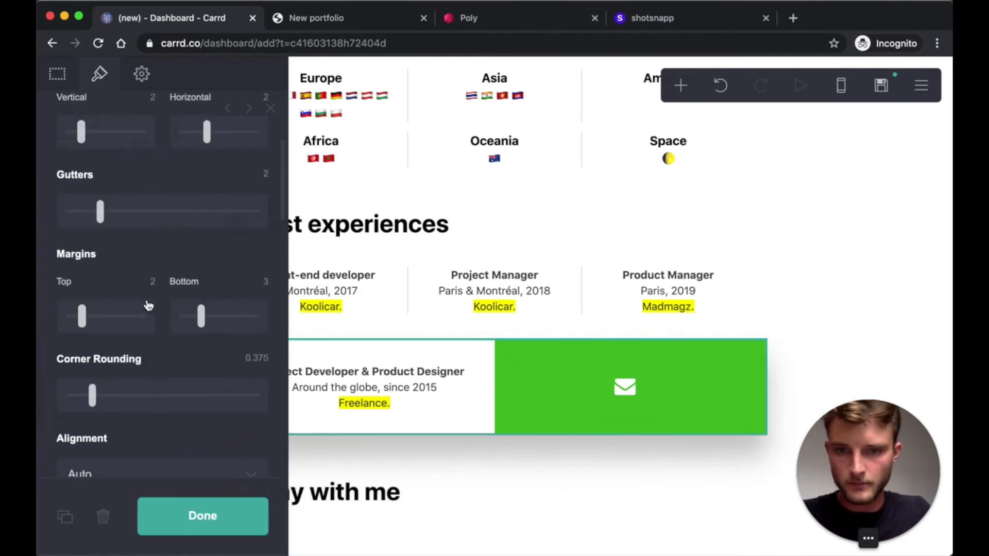
{"action": "left_click", "coordinate": [217, 517]}
- Add a new empty container and place it directly under the Stay with me heading
{"action": "scroll", "coordinate": [411, 421], "scroll_direction": "down", "scroll_amount": 1}
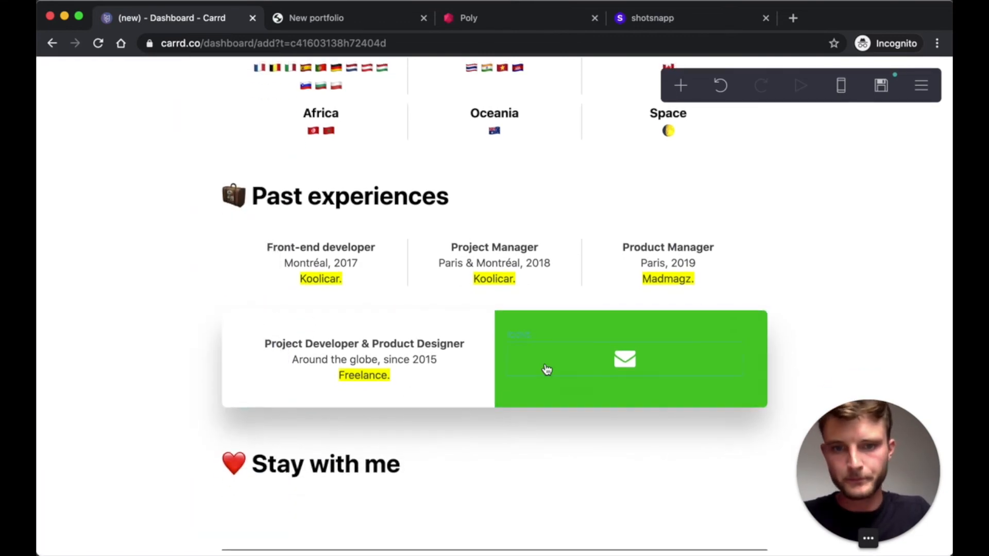
{"action": "left_click", "coordinate": [681, 86]}
{"action": "left_click", "coordinate": [520, 409]}
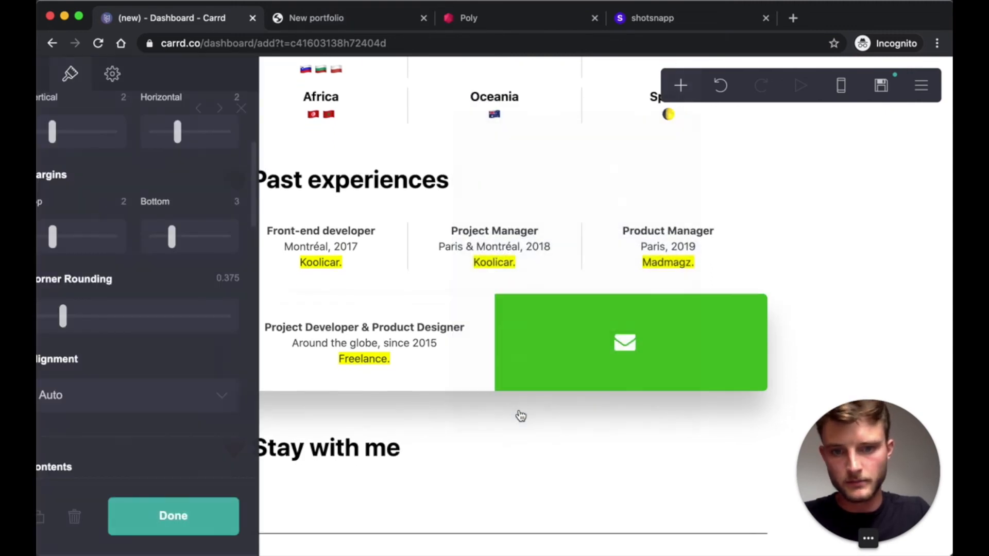
{"action": "left_click_drag", "start_coordinate": [508, 484], "coordinate": [367, 316]}
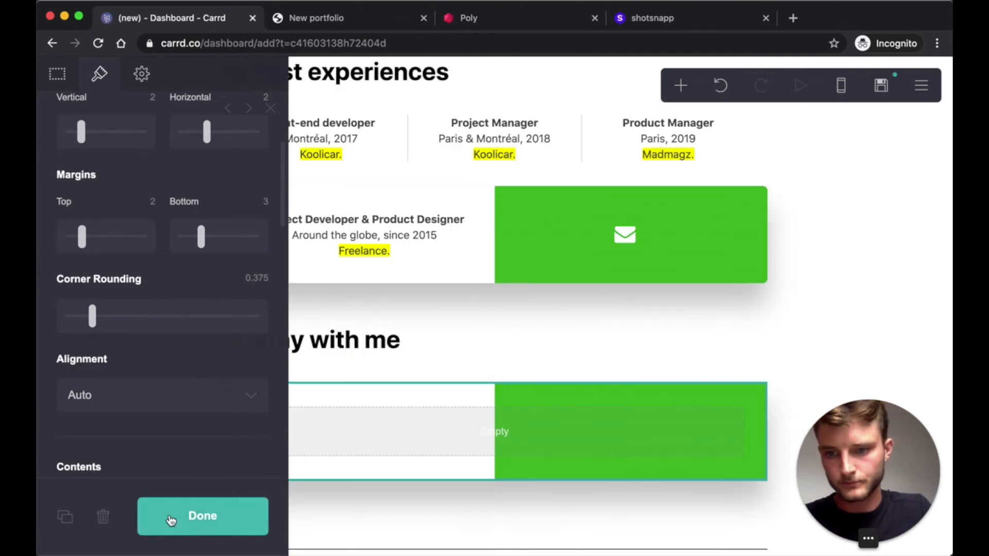
- Change the container background from gradient to a solid colour, #1DA1F2 at 50 opacity (#1DA1F250)
{"action": "scroll", "coordinate": [193, 211], "scroll_direction": "down", "scroll_amount": 3}
{"action": "scroll", "coordinate": [193, 211], "scroll_direction": "down", "scroll_amount": 3}
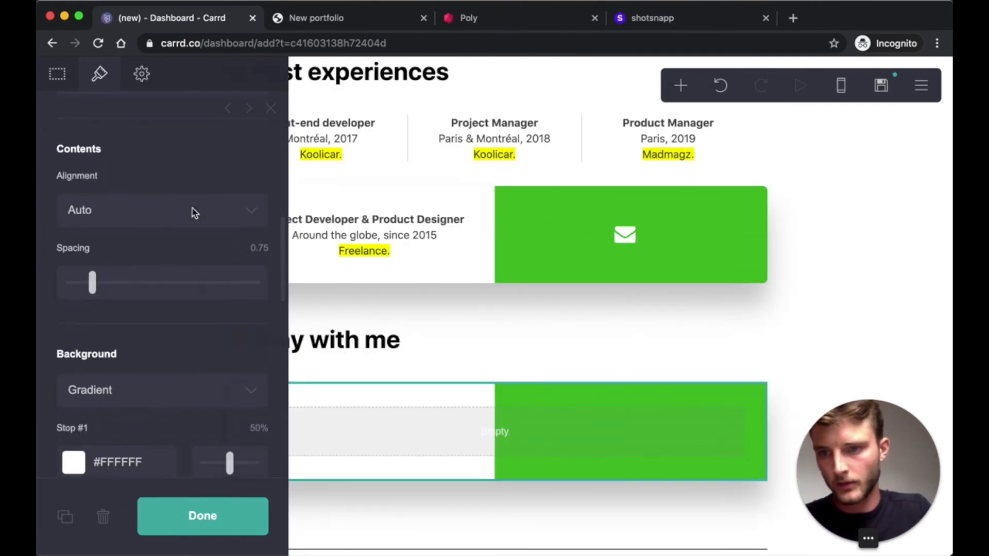
{"action": "scroll", "coordinate": [194, 212], "scroll_direction": "down", "scroll_amount": 3}
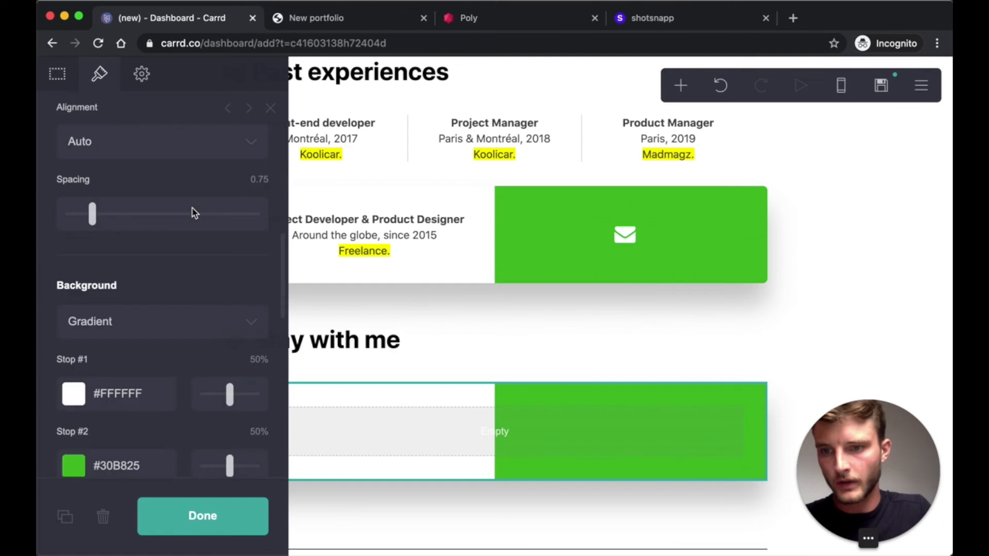
{"action": "left_click", "coordinate": [164, 297]}
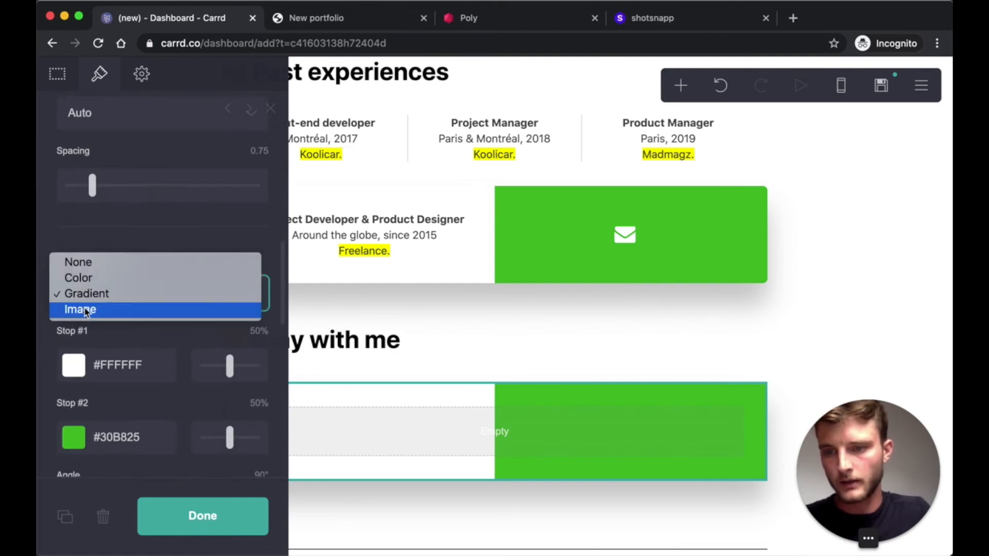
{"action": "left_click", "coordinate": [101, 279]}
{"action": "left_click", "coordinate": [140, 338]}
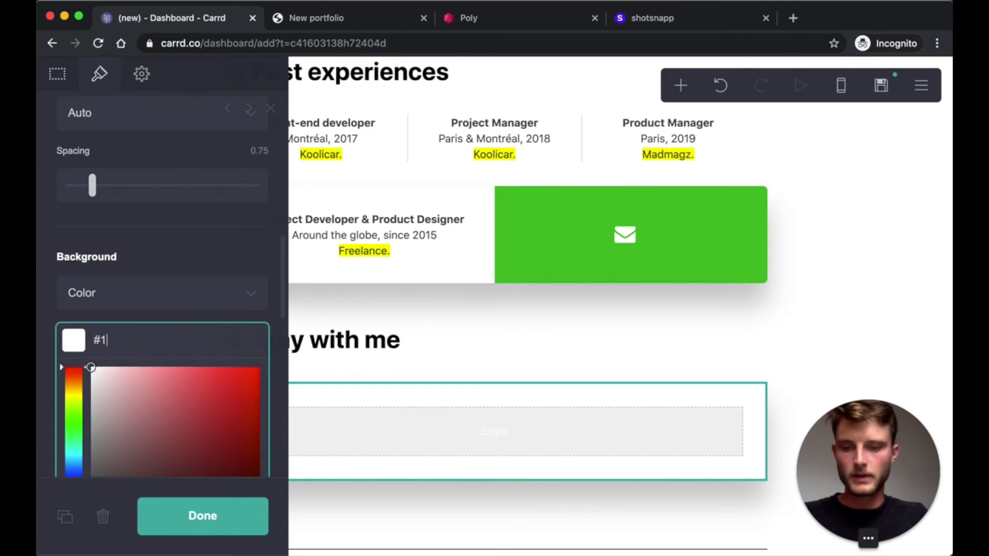
{"action": "type", "text": "#1DA1F"}
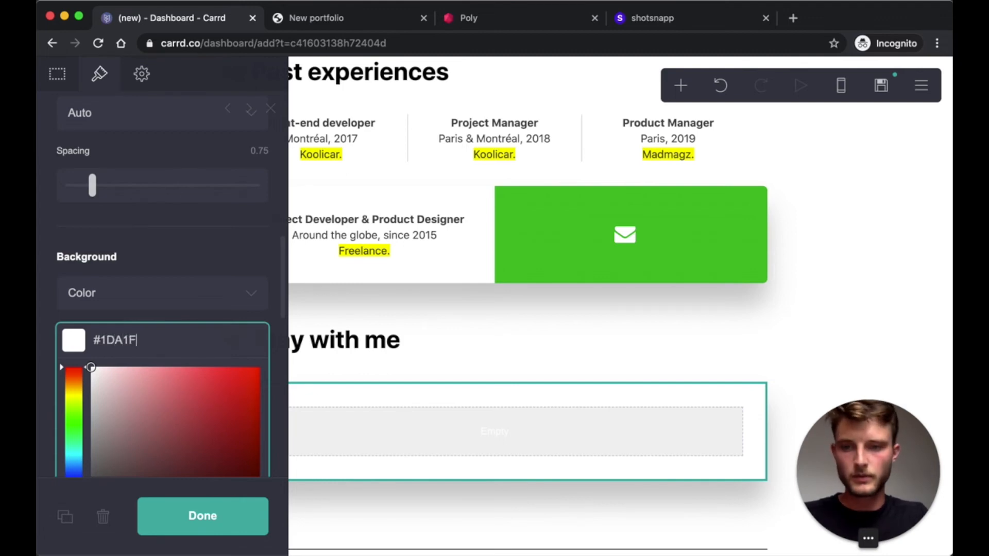
{"action": "type", "text": "2"}
{"action": "left_click", "coordinate": [169, 321]}
{"action": "scroll", "coordinate": [170, 319], "scroll_direction": "down", "scroll_amount": 3}
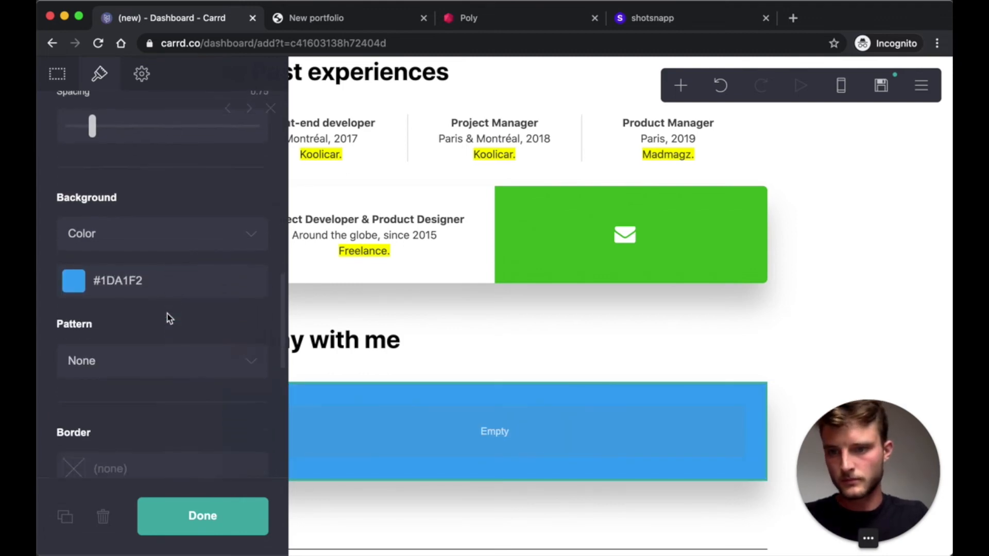
{"action": "scroll", "coordinate": [211, 255], "scroll_direction": "down", "scroll_amount": 3}
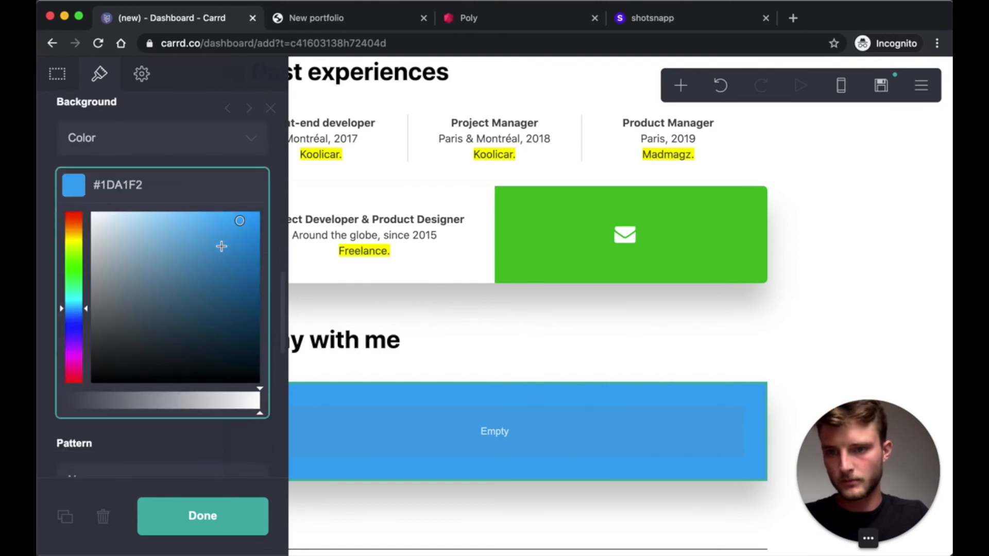
{"action": "type", "text": "0"}
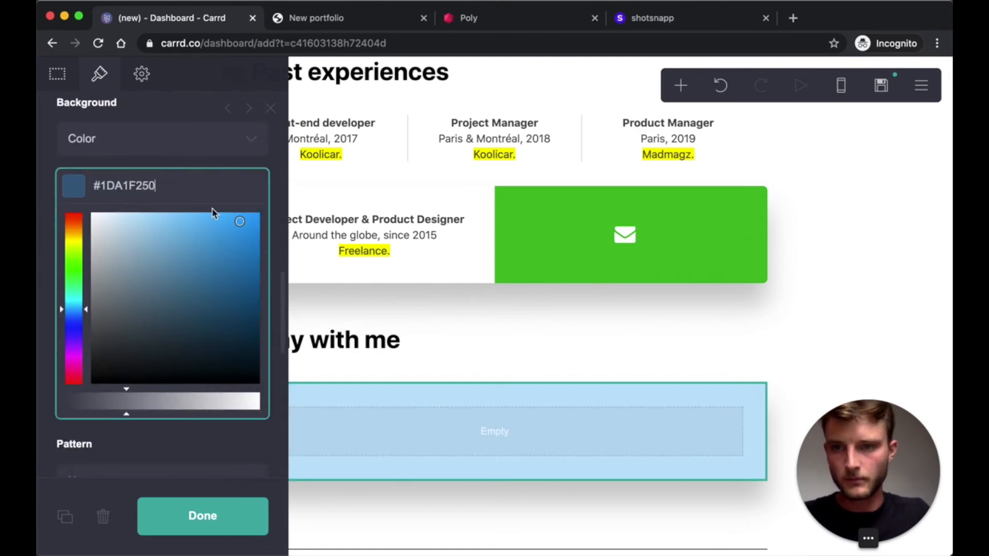
{"action": "left_click", "coordinate": [161, 160]}
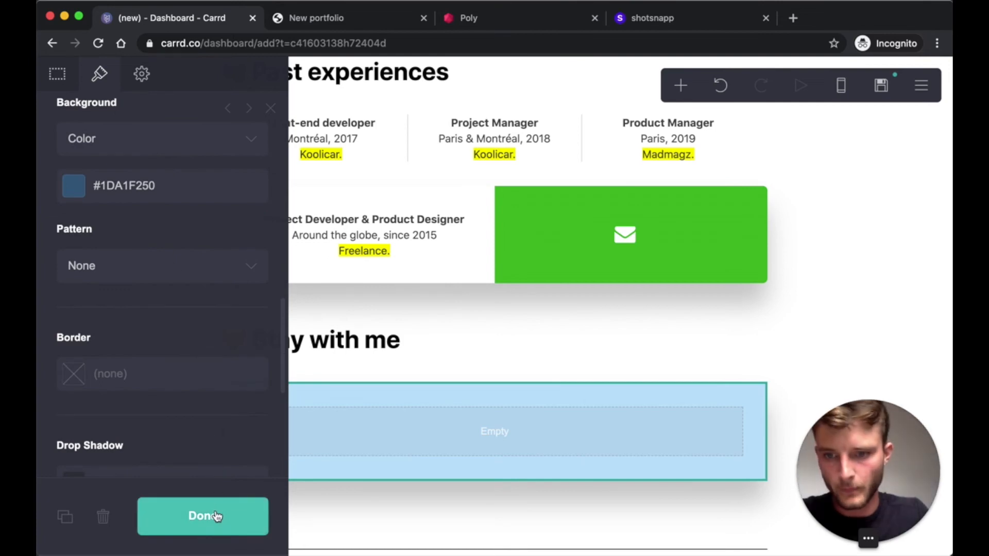
- Split the container into two columns with the left column at 33% width
{"action": "left_click", "coordinate": [52, 85]}
{"action": "left_click", "coordinate": [126, 221]}
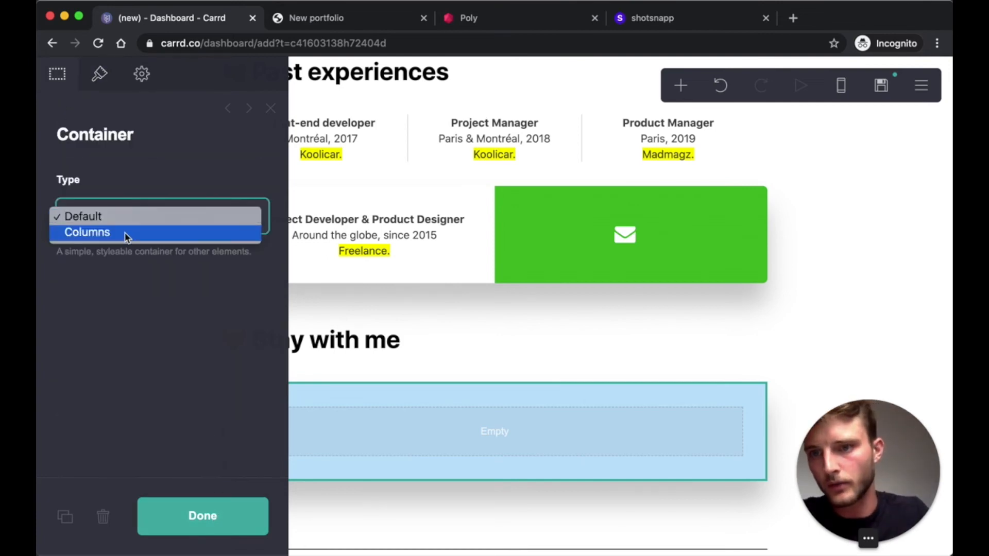
{"action": "left_click", "coordinate": [125, 233]}
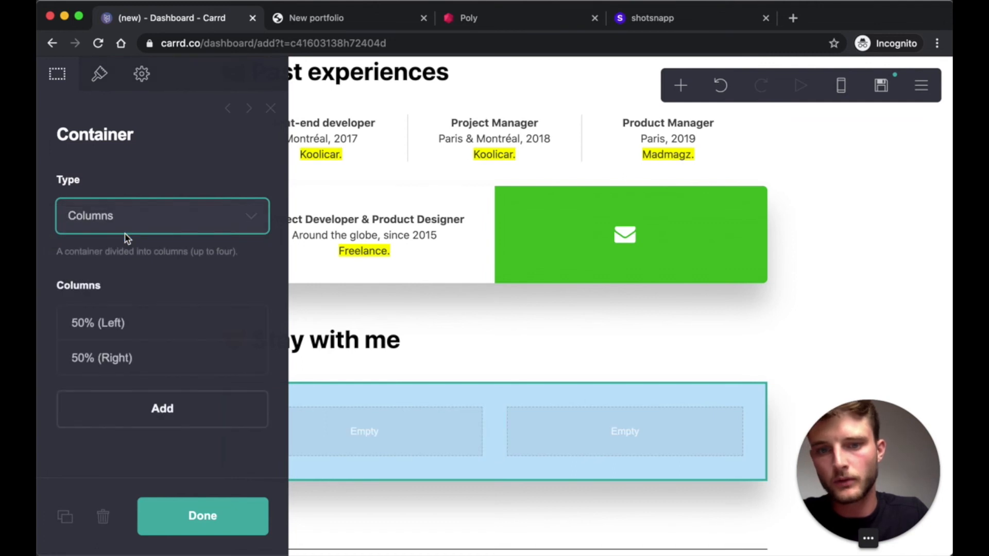
{"action": "left_click", "coordinate": [139, 332]}
{"action": "left_click", "coordinate": [115, 401]}
{"action": "type", "text": "33"}
{"action": "key", "text": "Return"}
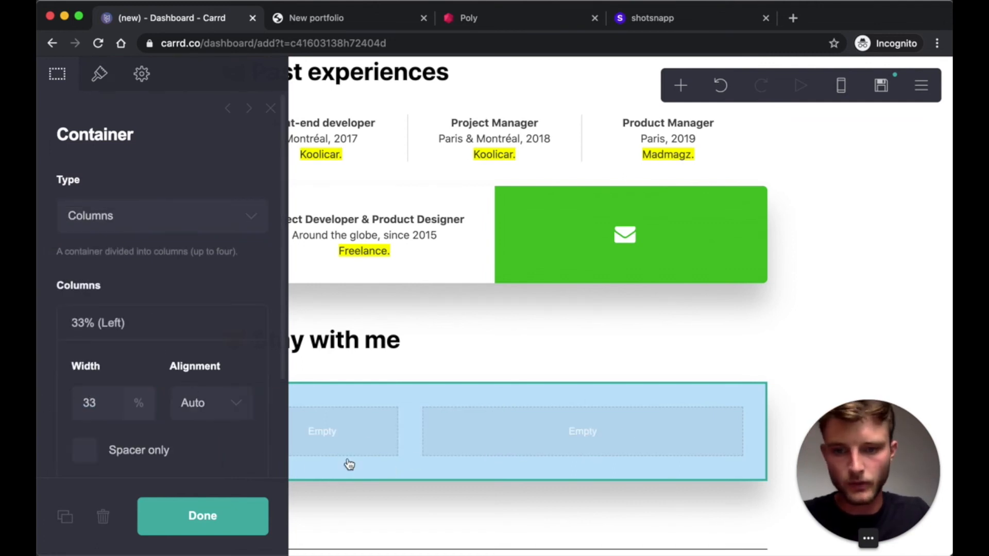
{"action": "left_click", "coordinate": [223, 502]}
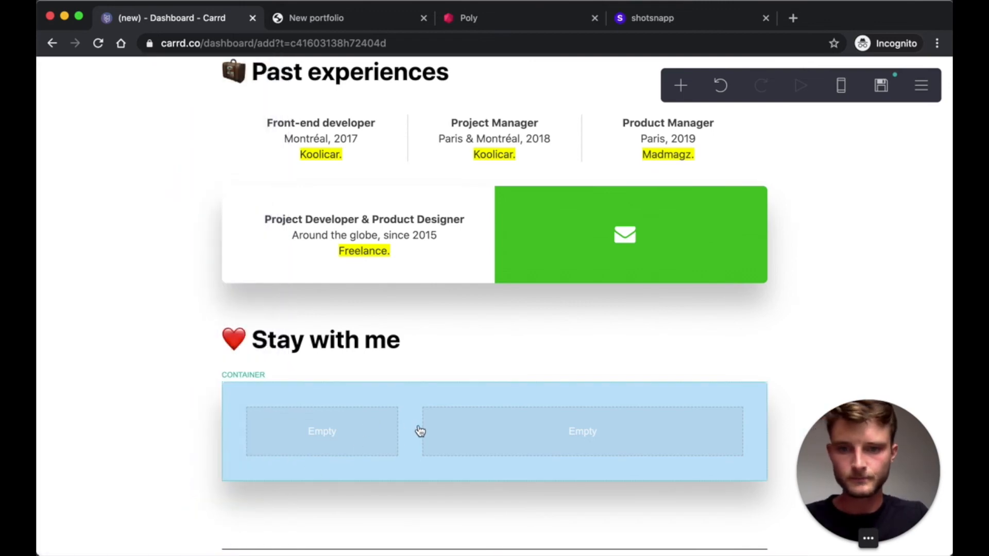
- Set the 33% left column alignment to Center and the 67% right column to Left
{"action": "left_click", "coordinate": [356, 417]}
{"action": "left_click", "coordinate": [223, 407]}
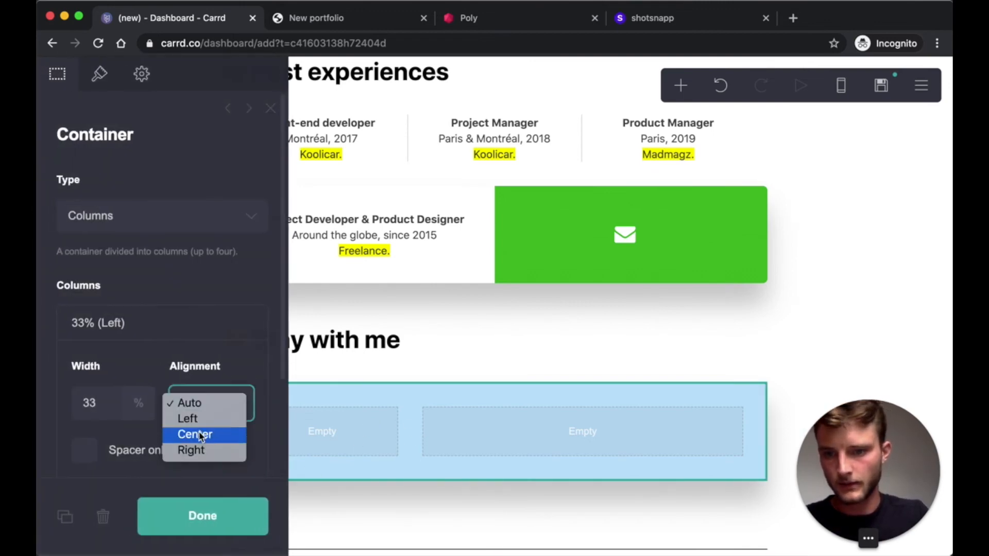
{"action": "left_click", "coordinate": [425, 455]}
{"action": "scroll", "coordinate": [157, 352], "scroll_direction": "down", "scroll_amount": 3}
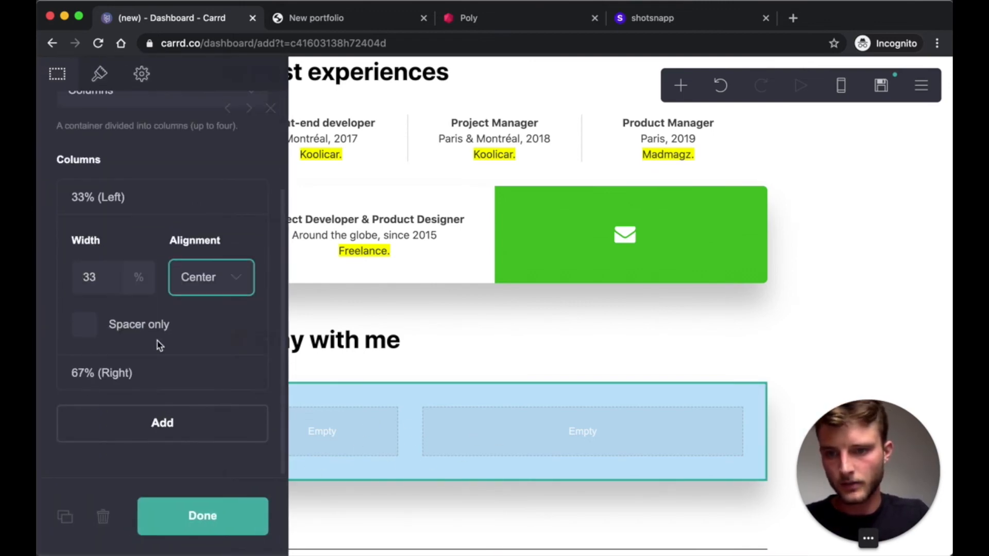
{"action": "left_click", "coordinate": [197, 377]}
{"action": "left_click", "coordinate": [224, 461]}
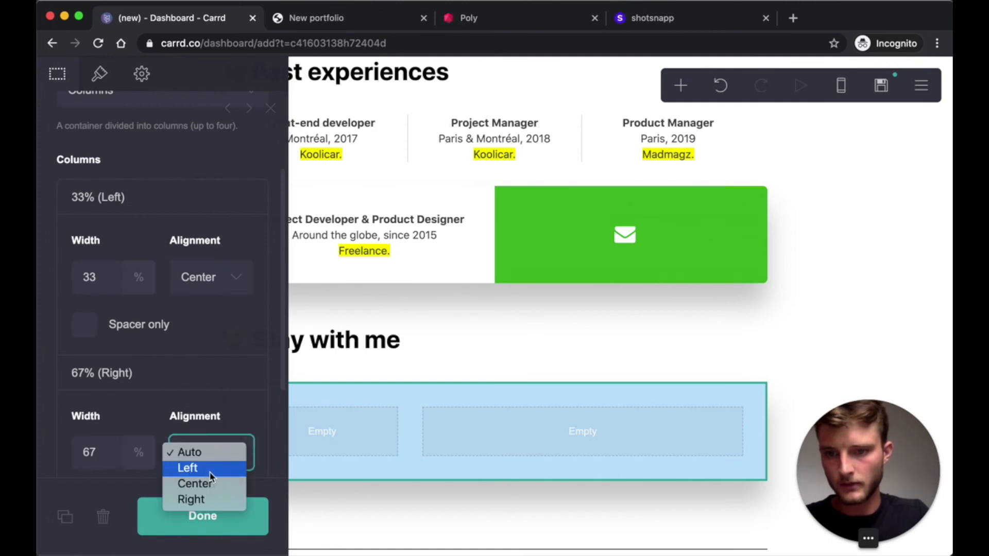
{"action": "left_click", "coordinate": [210, 470]}
{"action": "left_click", "coordinate": [209, 520]}
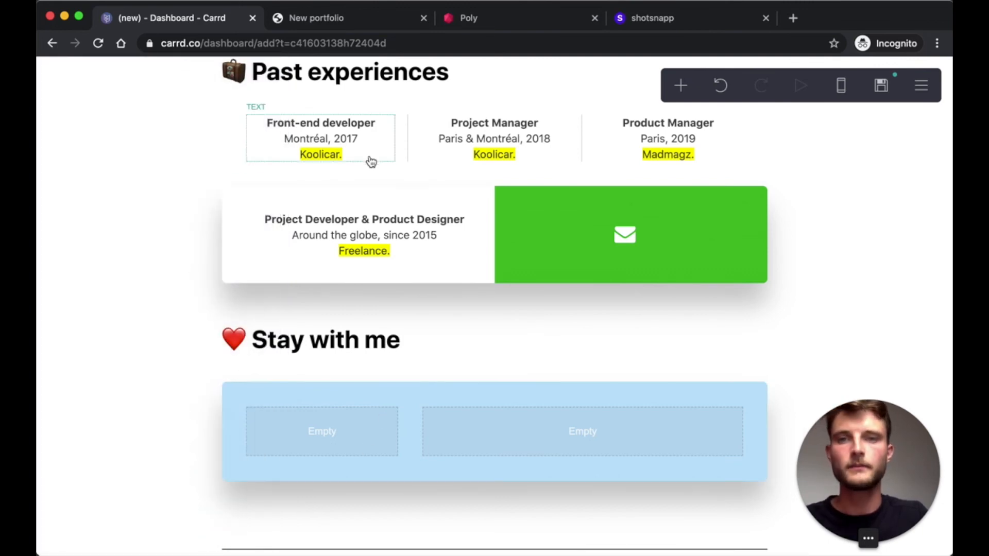
- Search Google Poly for 'blue bird' and open the Bluejay model
{"action": "left_click", "coordinate": [349, 21]}
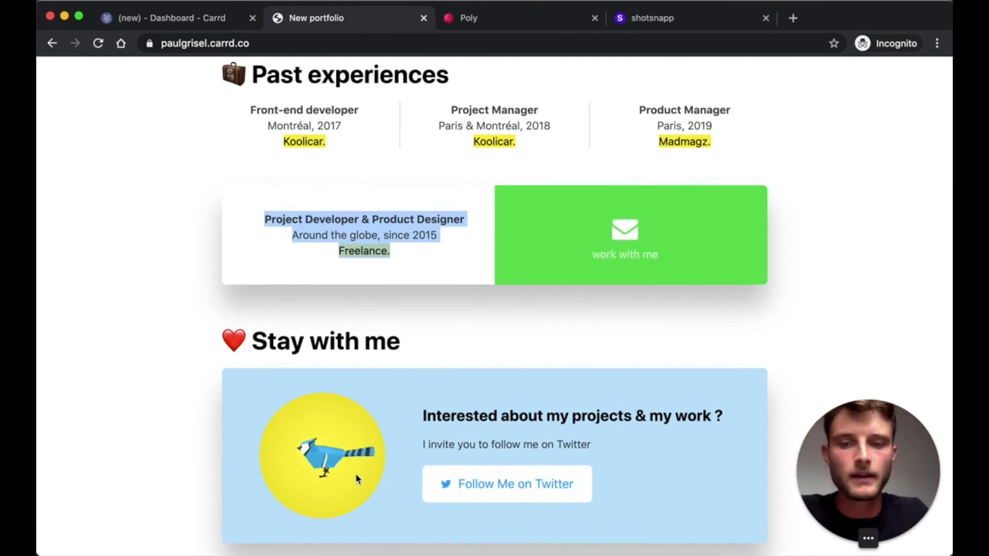
{"action": "left_click", "coordinate": [532, 20]}
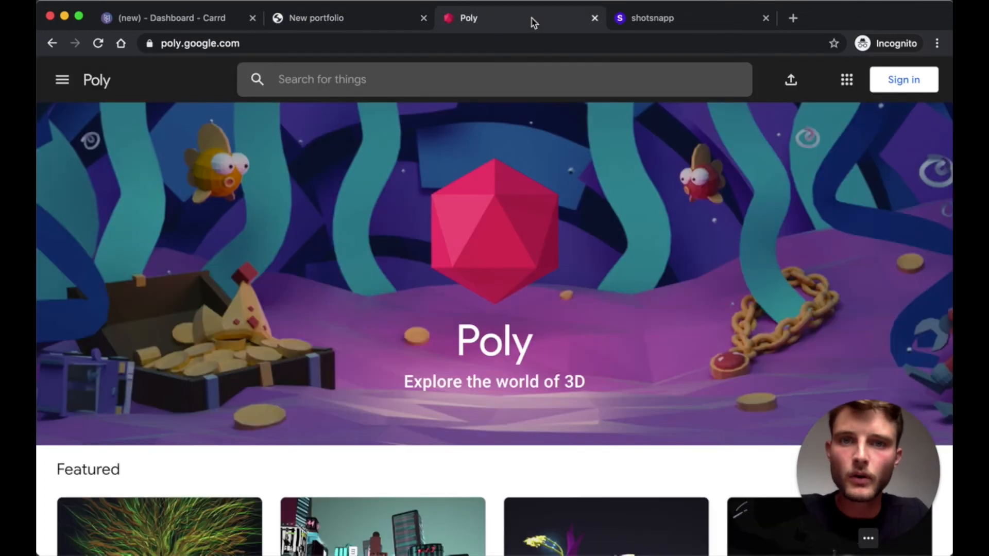
{"action": "left_click", "coordinate": [426, 78]}
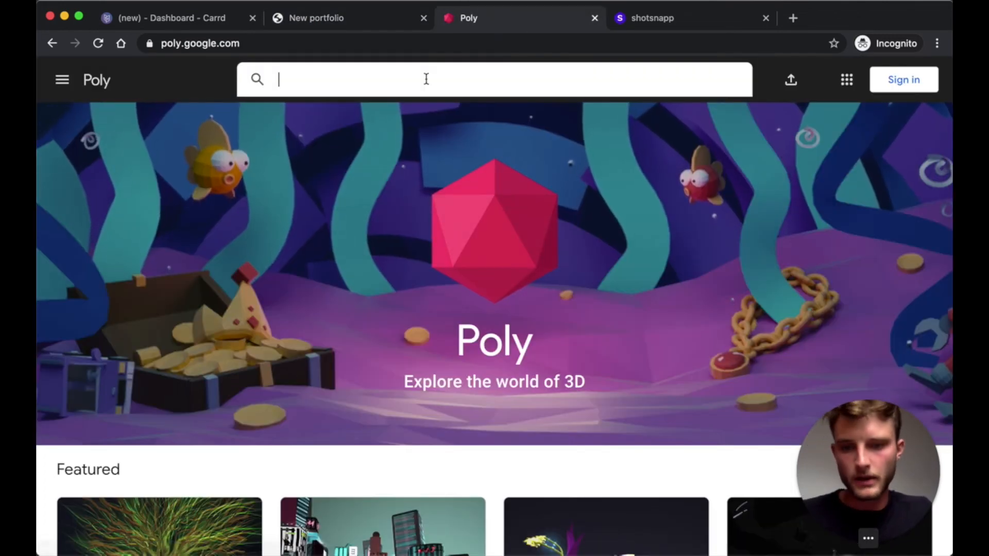
{"action": "type", "text": "blue bird"}
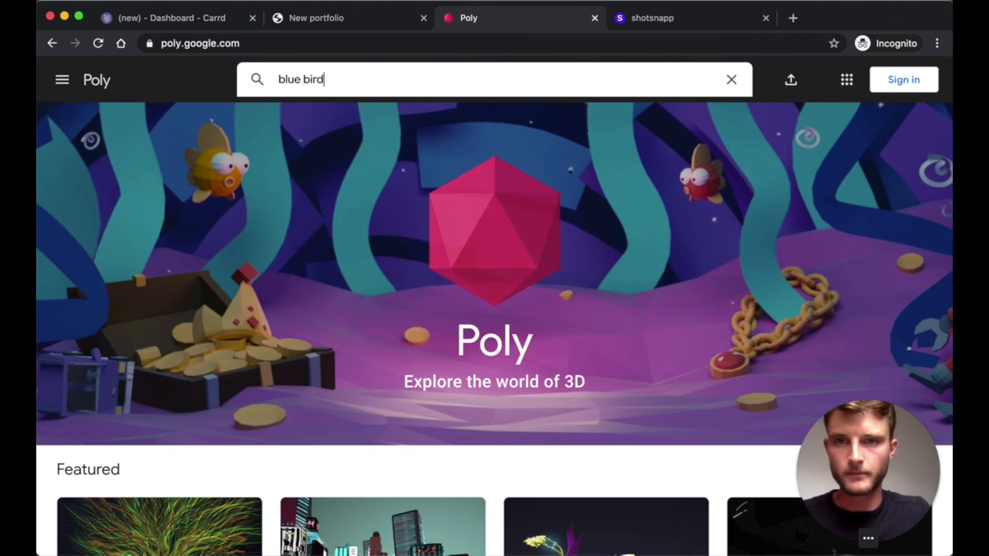
{"action": "key", "text": "Return"}
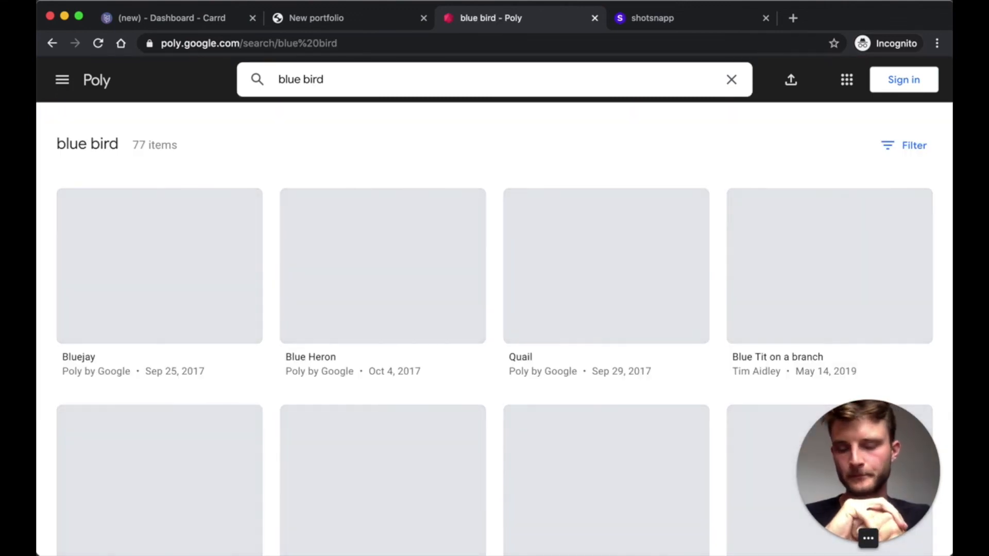
{"action": "left_click", "coordinate": [189, 243]}
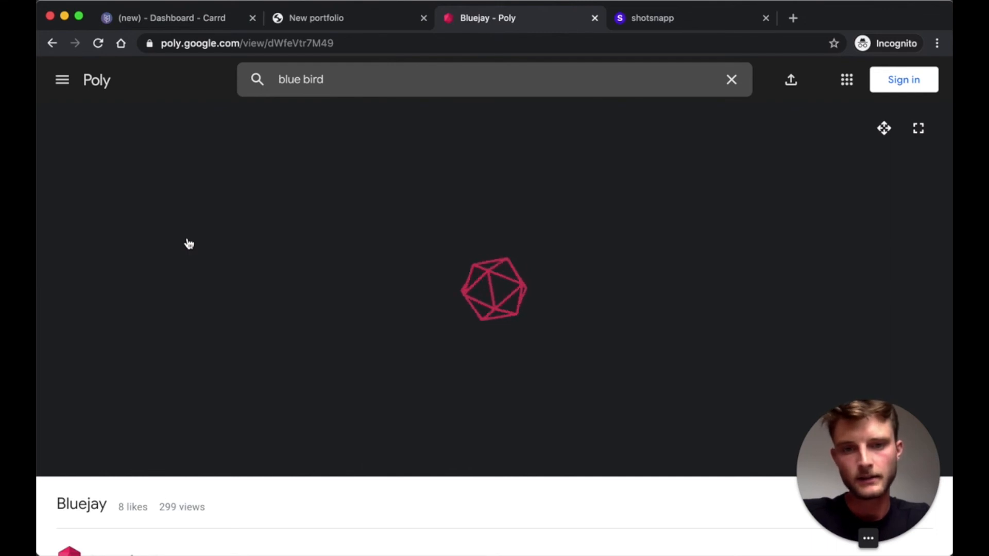
- Create and download a 1:1, 4x-speed animated GIF of the Bluejay, then return to Carrd
{"action": "scroll", "coordinate": [524, 320], "scroll_direction": "down", "scroll_amount": 5}
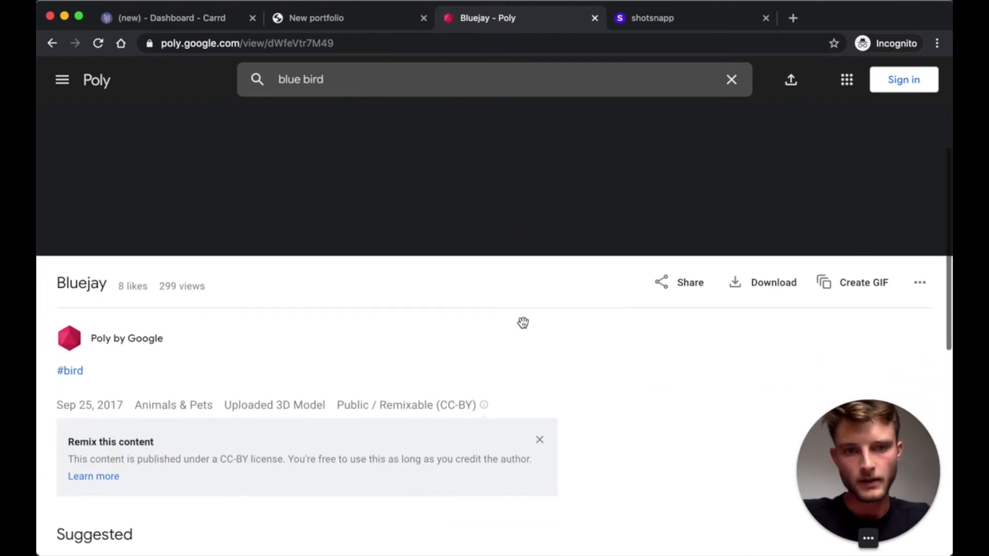
{"action": "left_click", "coordinate": [857, 289]}
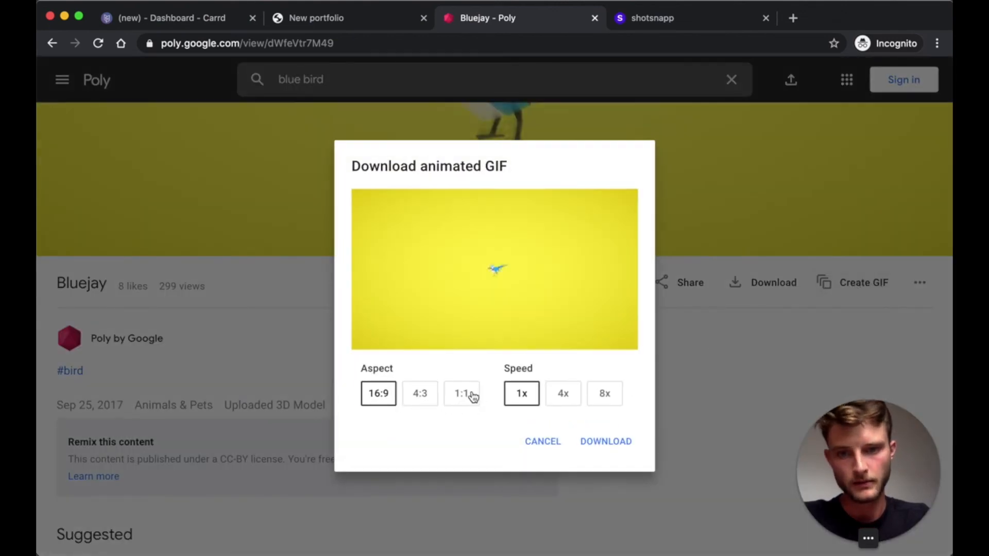
{"action": "left_click", "coordinate": [464, 396]}
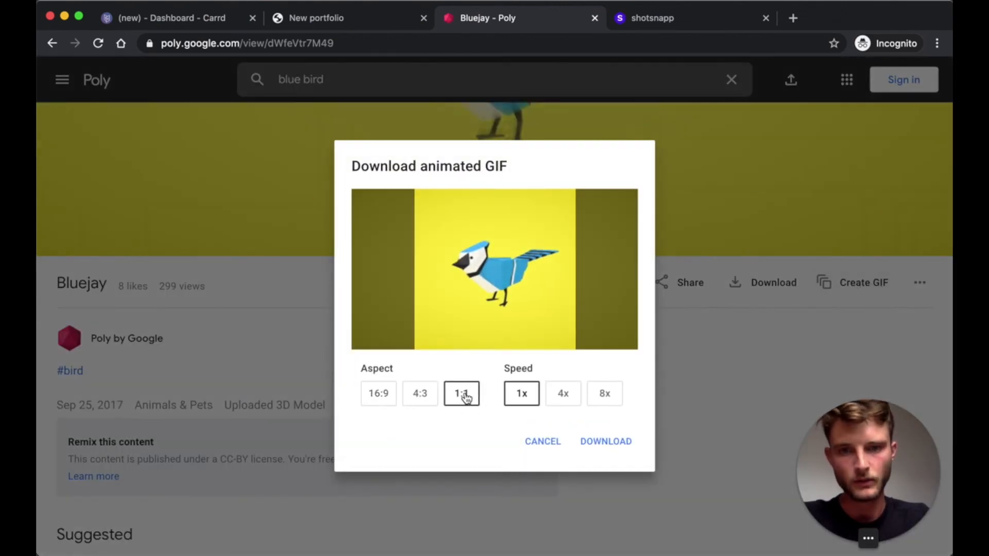
{"action": "left_click", "coordinate": [565, 399]}
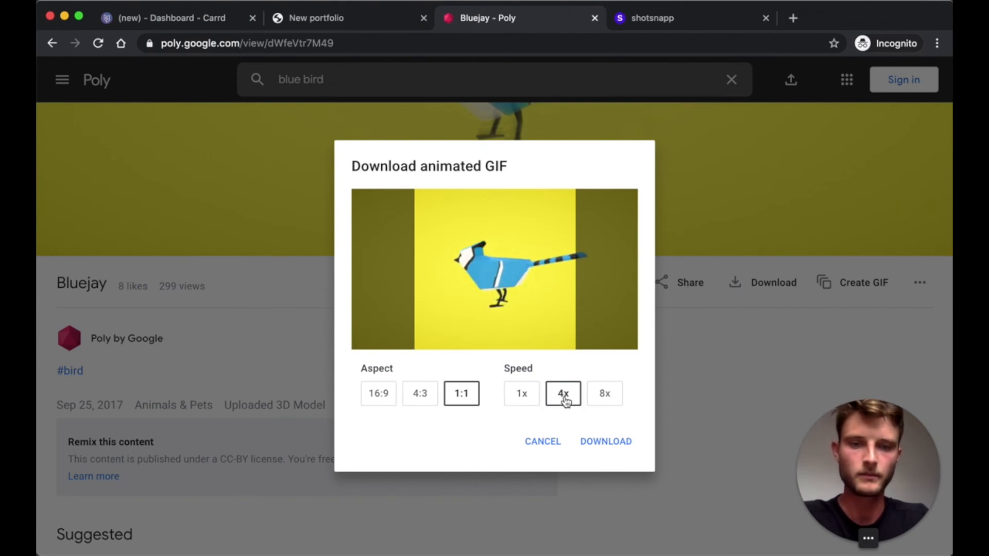
{"action": "left_click", "coordinate": [599, 446]}
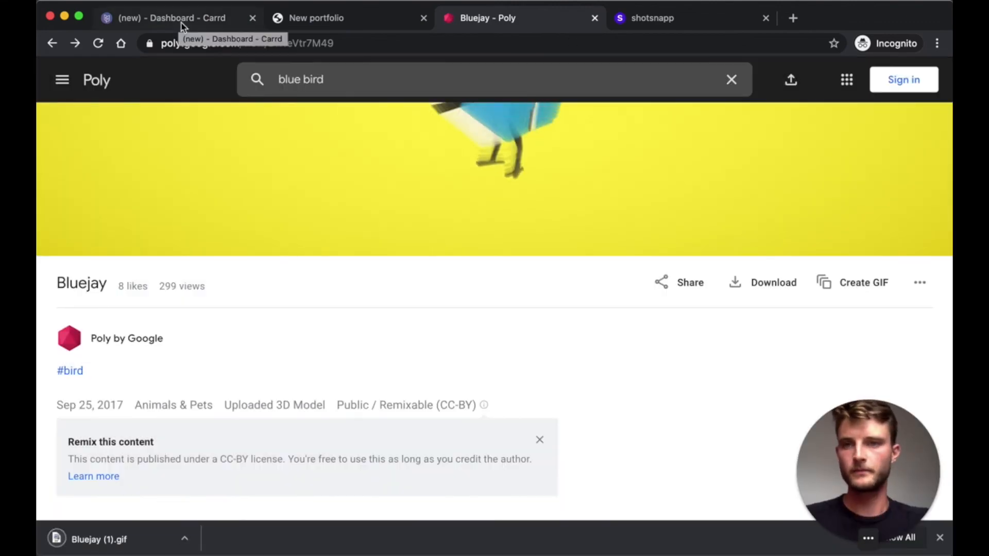
{"action": "left_click", "coordinate": [181, 23]}
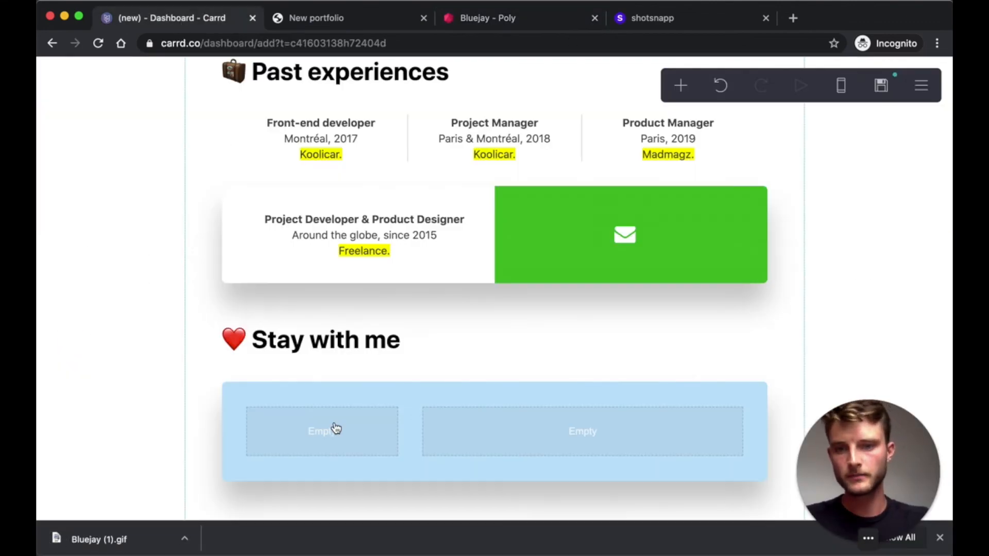
- Add an image element and upload Bluejay (1).gif into it
{"action": "left_click", "coordinate": [681, 86]}
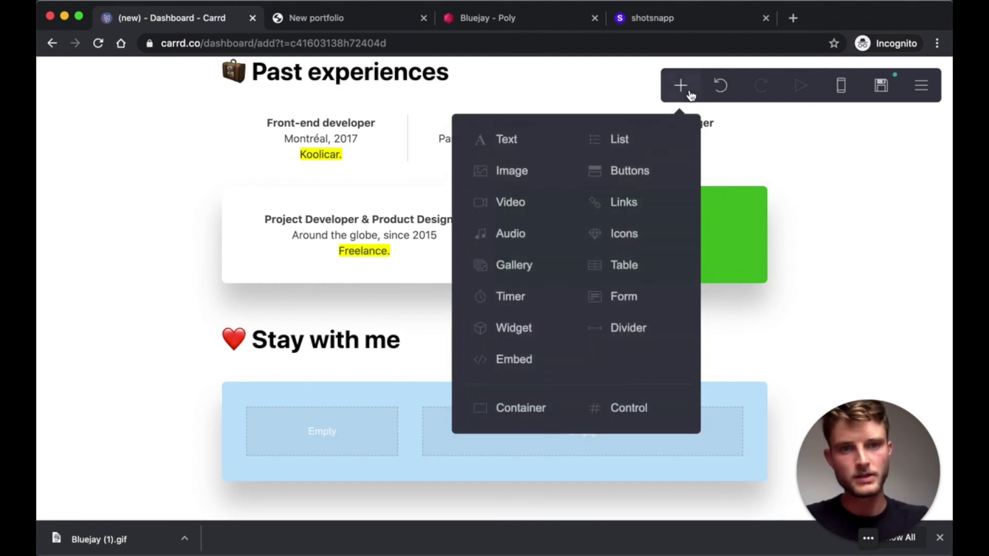
{"action": "left_click", "coordinate": [547, 173]}
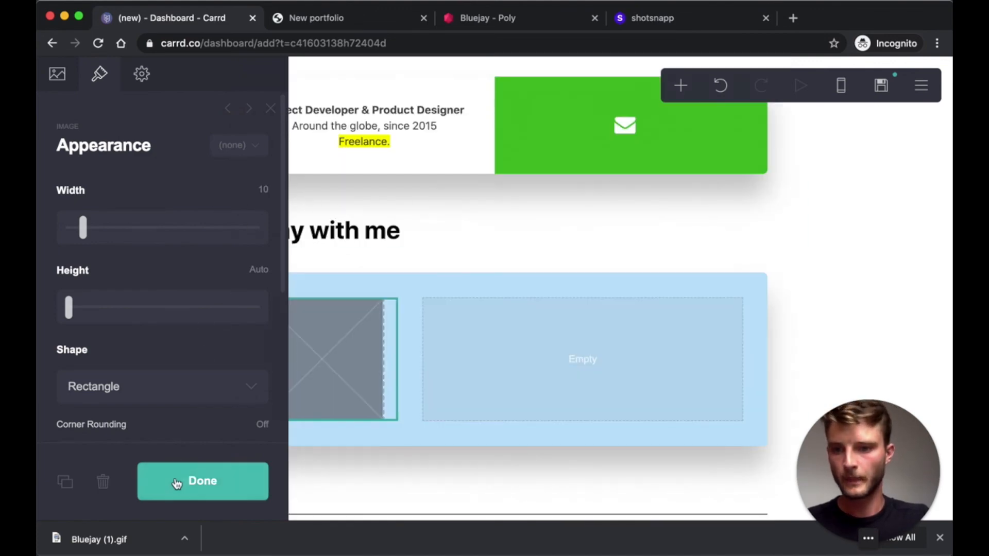
{"action": "left_click", "coordinate": [58, 74]}
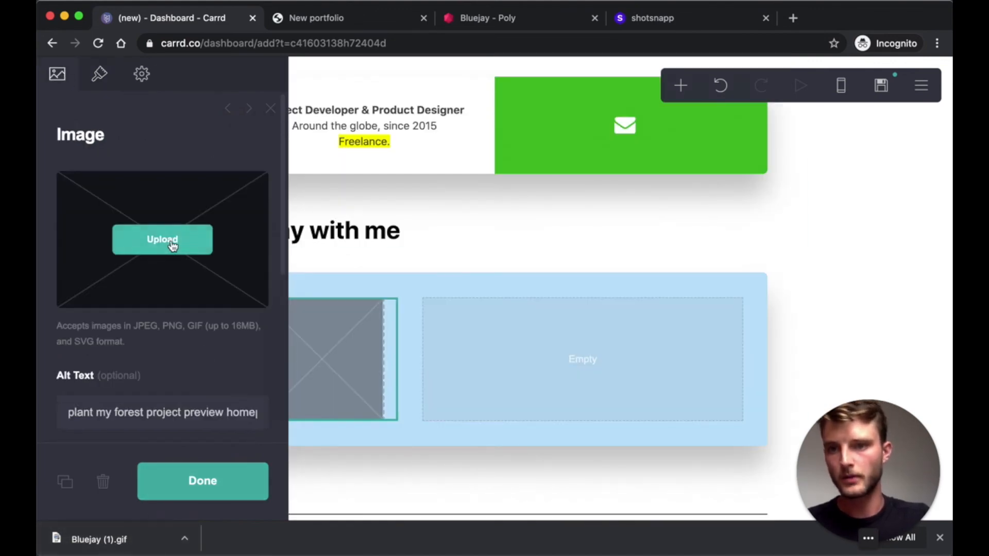
{"action": "left_click", "coordinate": [173, 247]}
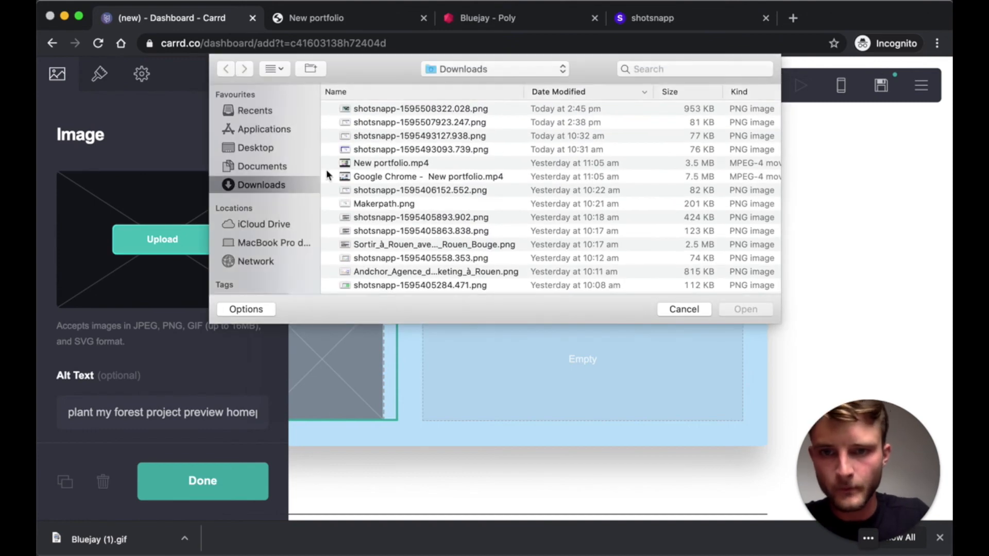
{"action": "left_click", "coordinate": [397, 108]}
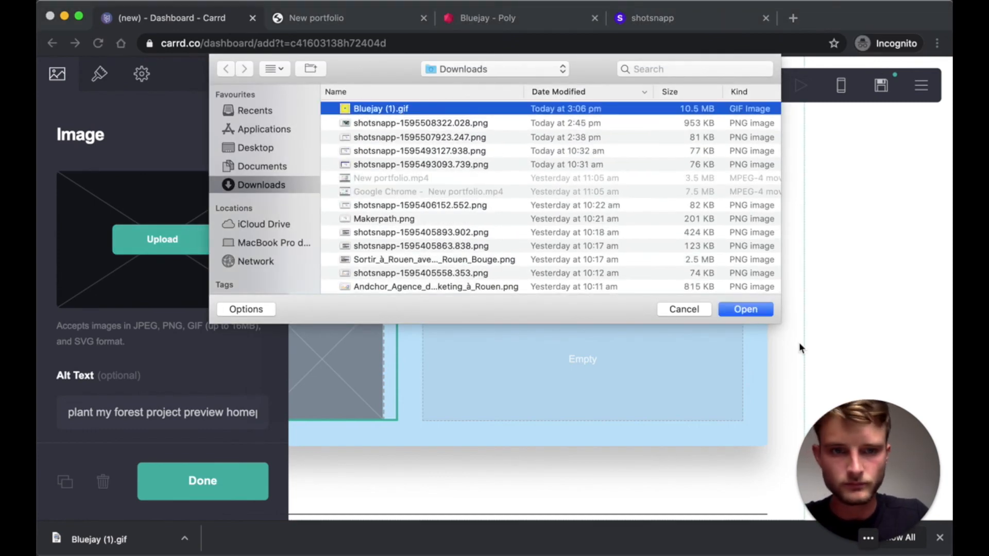
{"action": "left_click", "coordinate": [755, 310]}
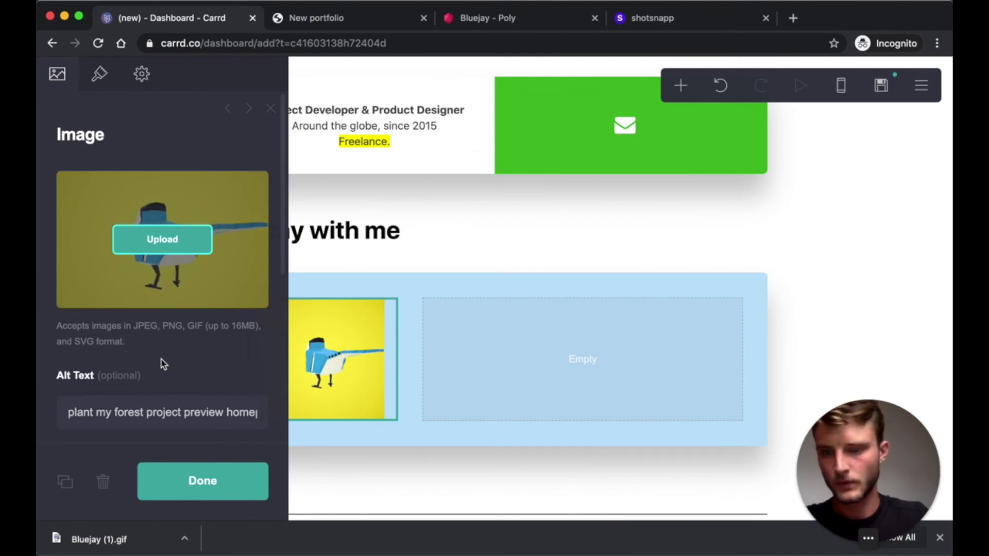
- Give the image alt text 'the blue bird of twitter' and link it to the Twitter profile URL
{"action": "left_click", "coordinate": [159, 416]}
{"action": "key", "text": "super+a"}
{"action": "type", "text": "the blue bird of twitter"}
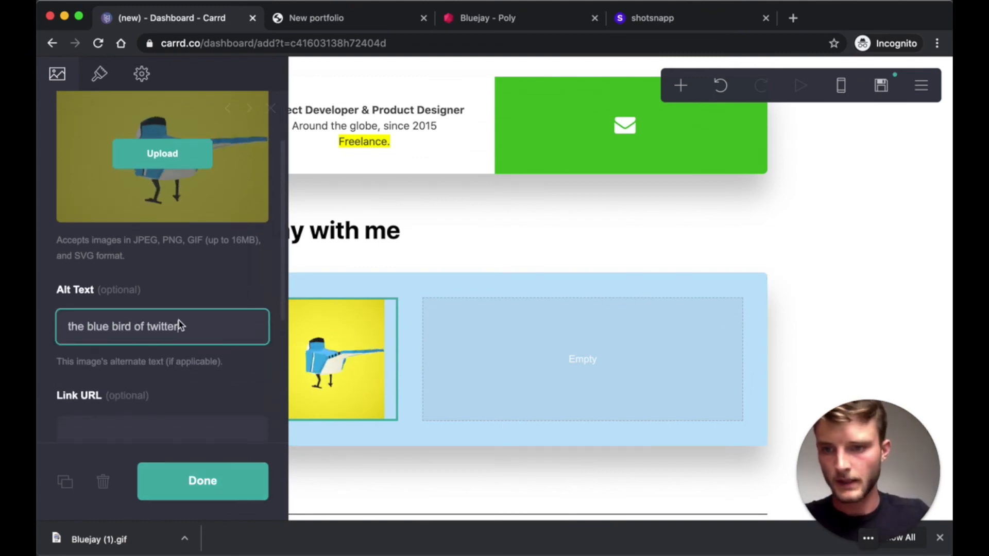
{"action": "scroll", "coordinate": [179, 324], "scroll_direction": "down", "scroll_amount": 2}
{"action": "left_click", "coordinate": [117, 351]}
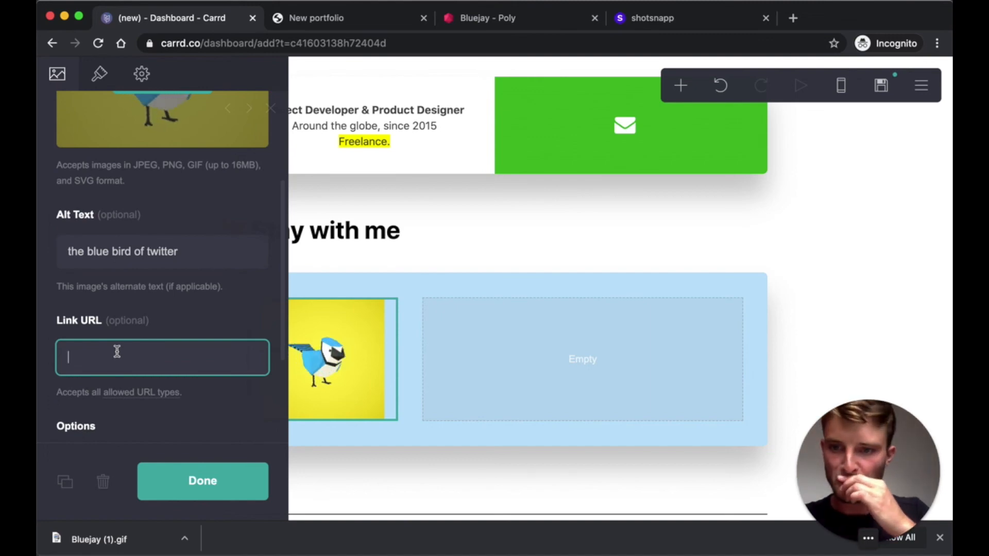
{"action": "type", "text": "https://twitter.com/gixl_fr"}
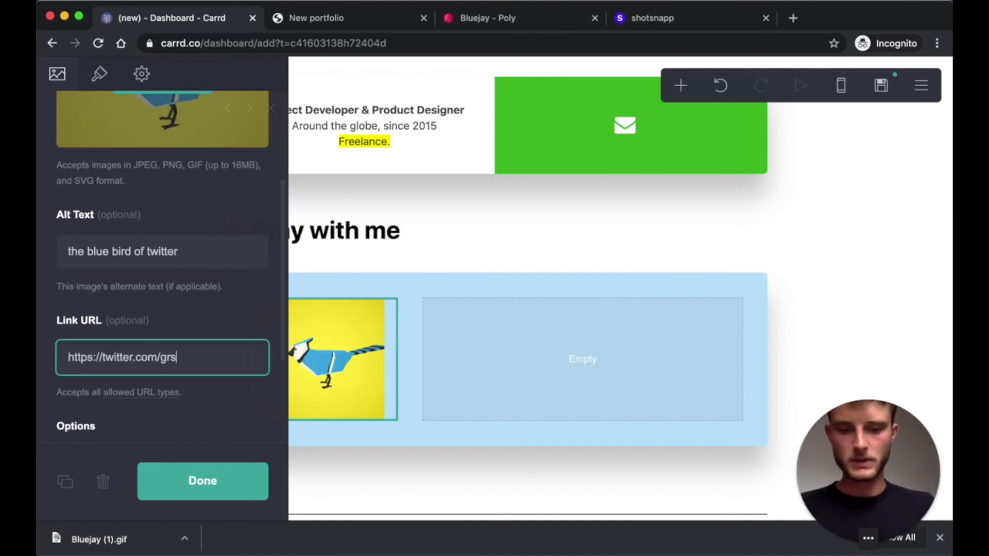
{"action": "scroll", "coordinate": [205, 110], "scroll_direction": "up", "scroll_amount": 4}
- Set the image shape to Circle and close its settings
{"action": "left_click", "coordinate": [100, 77]}
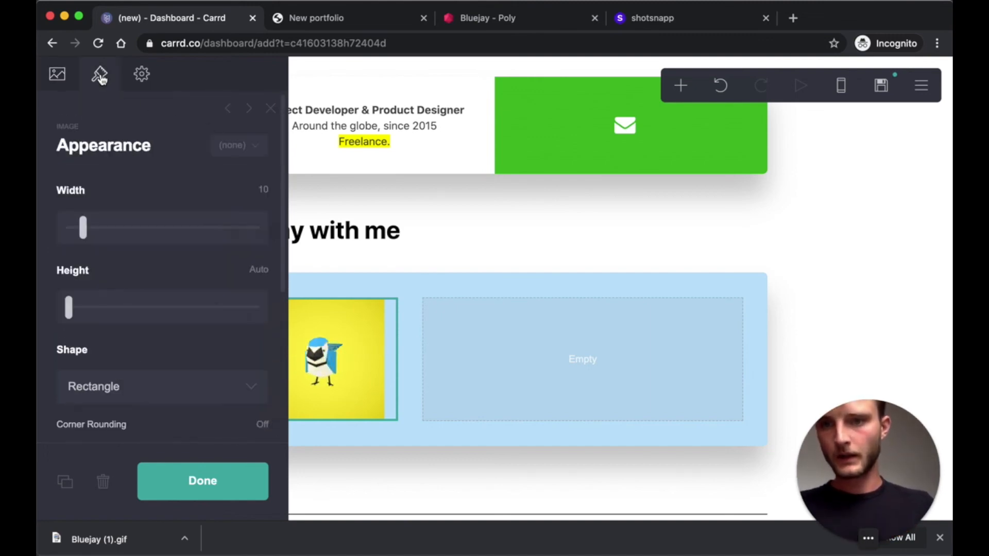
{"action": "scroll", "coordinate": [164, 276], "scroll_direction": "down", "scroll_amount": 1}
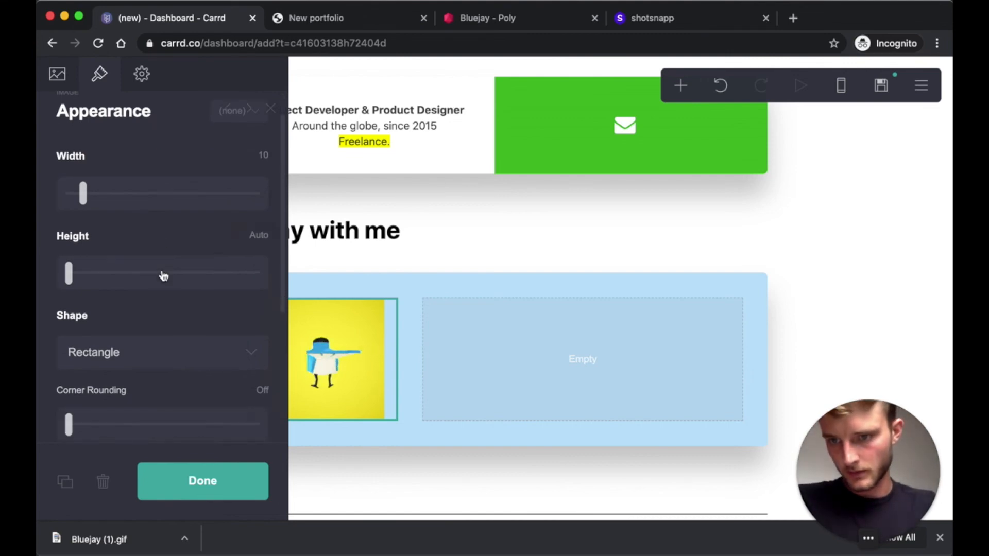
{"action": "scroll", "coordinate": [163, 275], "scroll_direction": "down", "scroll_amount": 2}
{"action": "left_click", "coordinate": [135, 296]}
{"action": "left_click", "coordinate": [103, 317]}
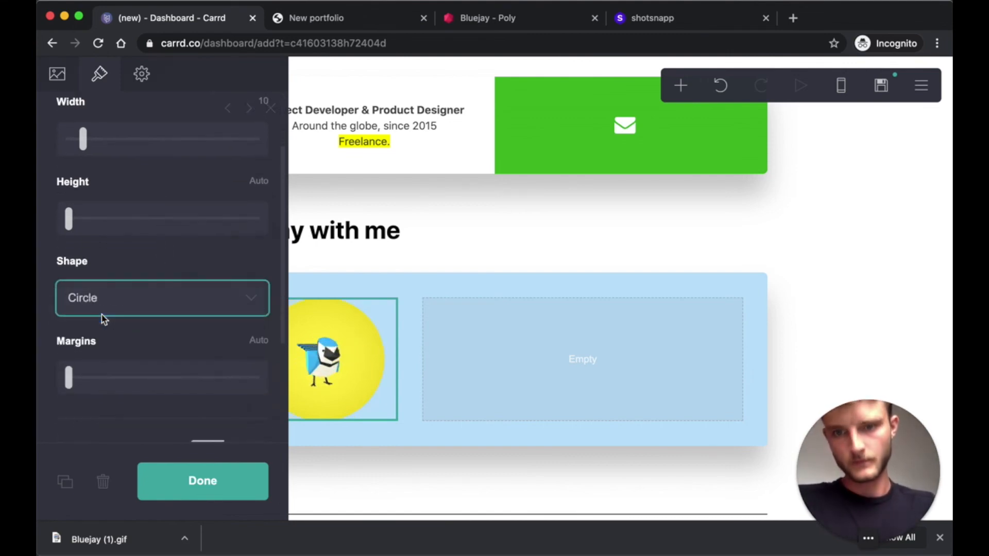
{"action": "scroll", "coordinate": [103, 320], "scroll_direction": "down", "scroll_amount": 1}
{"action": "left_click", "coordinate": [191, 481]}
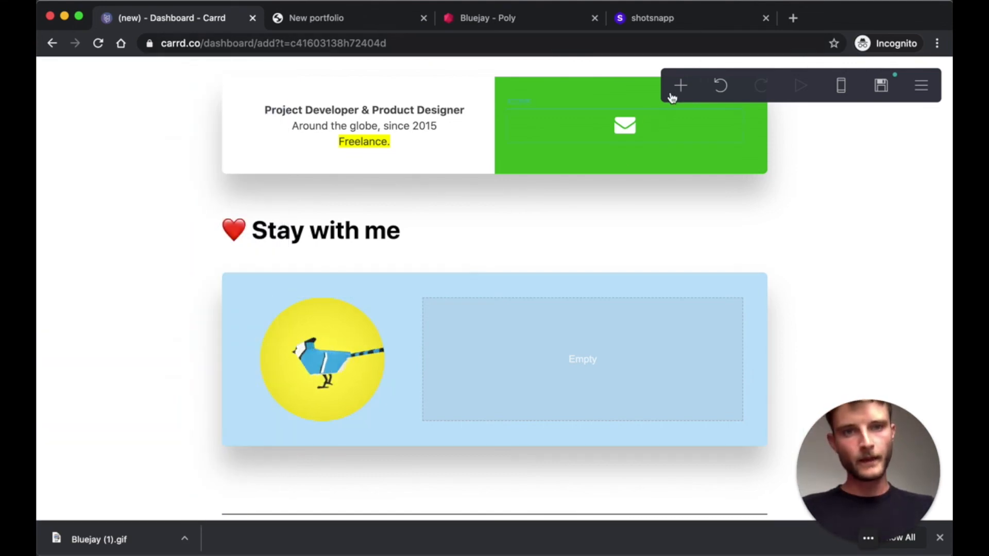
- Add a text element beside the bird and paste in the heading text copied from the live site
{"action": "left_click", "coordinate": [680, 87]}
{"action": "left_click", "coordinate": [530, 148]}
{"action": "left_click_drag", "start_coordinate": [390, 492], "coordinate": [621, 247]}
{"action": "key", "text": "ctrl+Tab"}
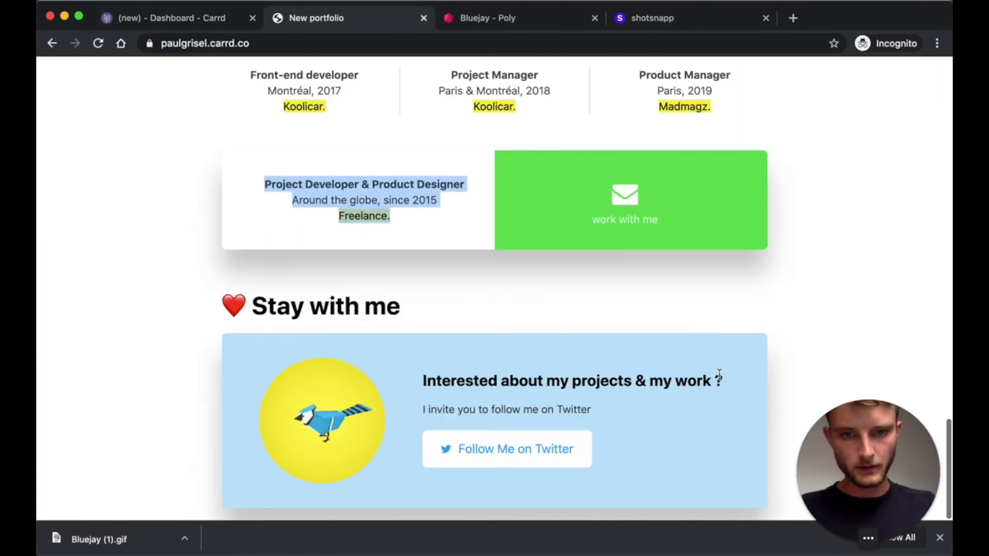
{"action": "left_click_drag", "start_coordinate": [723, 381], "coordinate": [421, 381]}
{"action": "key", "text": "super+c"}
{"action": "key", "text": "ctrl+shift+Tab"}
{"action": "double_click", "coordinate": [82, 155]}
{"action": "key", "text": "super+v"}
- Set the heading text size to 1.25 so it fits on one line
{"action": "left_click", "coordinate": [100, 75]}
{"action": "scroll", "coordinate": [154, 147], "scroll_direction": "down", "scroll_amount": 1}
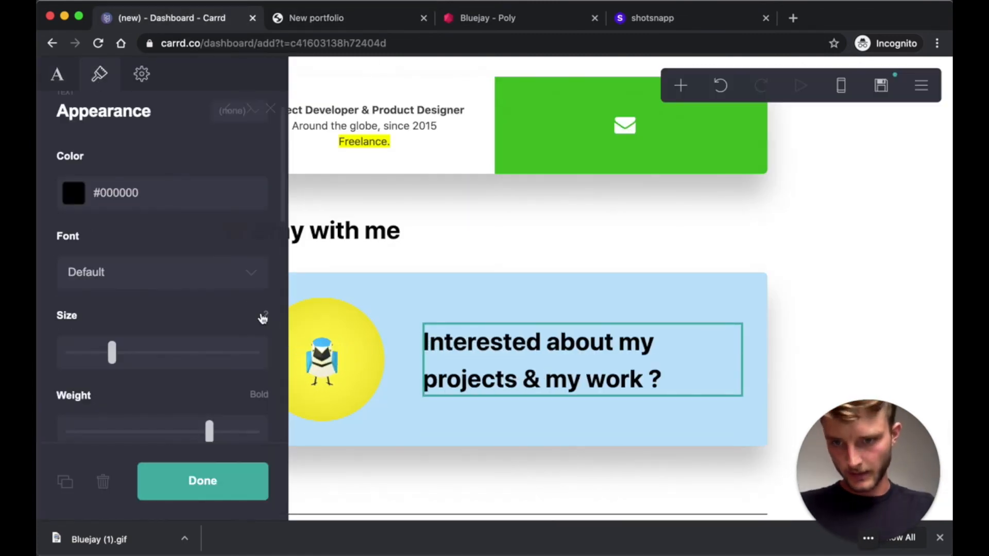
{"action": "type", "text": "1"}
{"action": "key", "text": "Return"}
{"action": "type", "text": "1"}
{"action": "key", "text": "Return"}
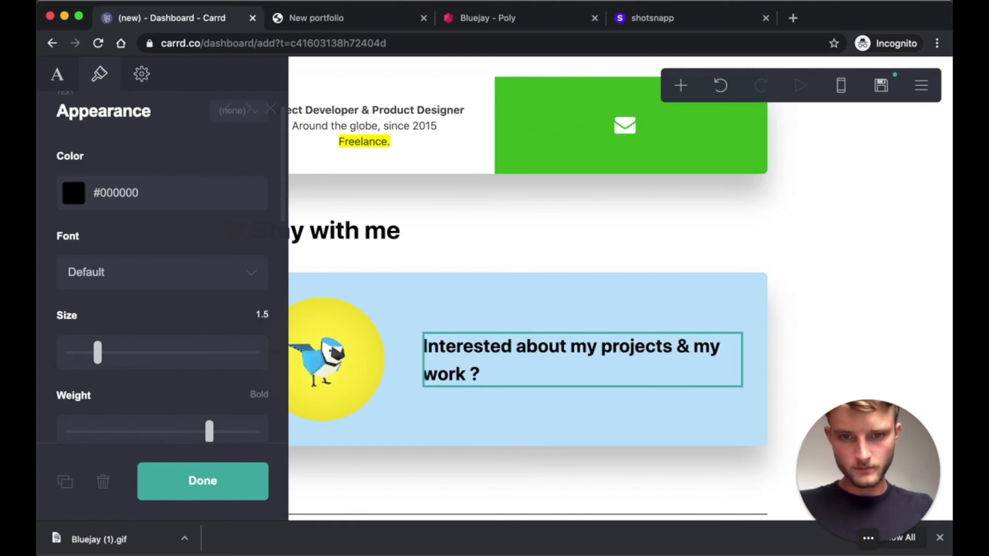
{"action": "left_click", "coordinate": [263, 315]}
{"action": "type", "text": "1"}
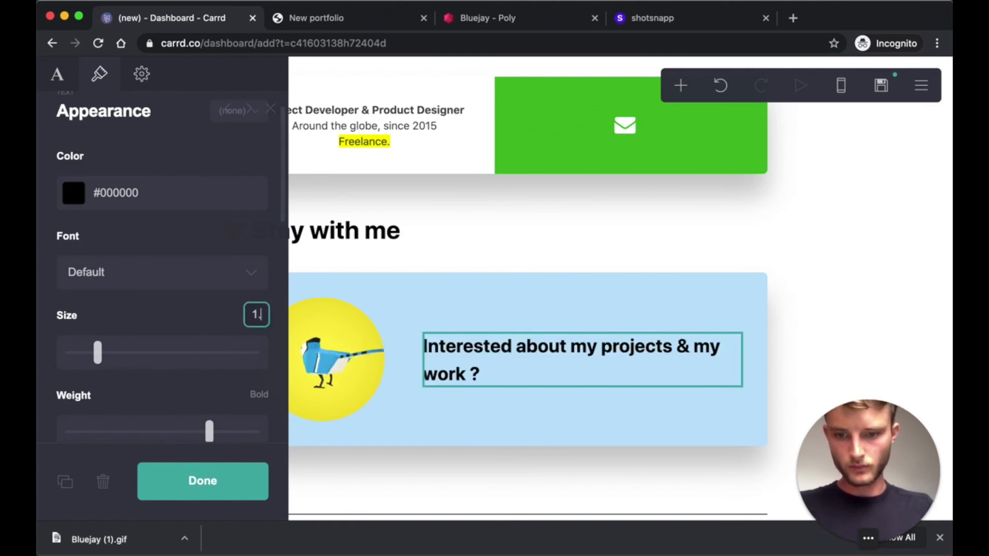
{"action": "type", "text": ".25"}
{"action": "key", "text": "Return"}
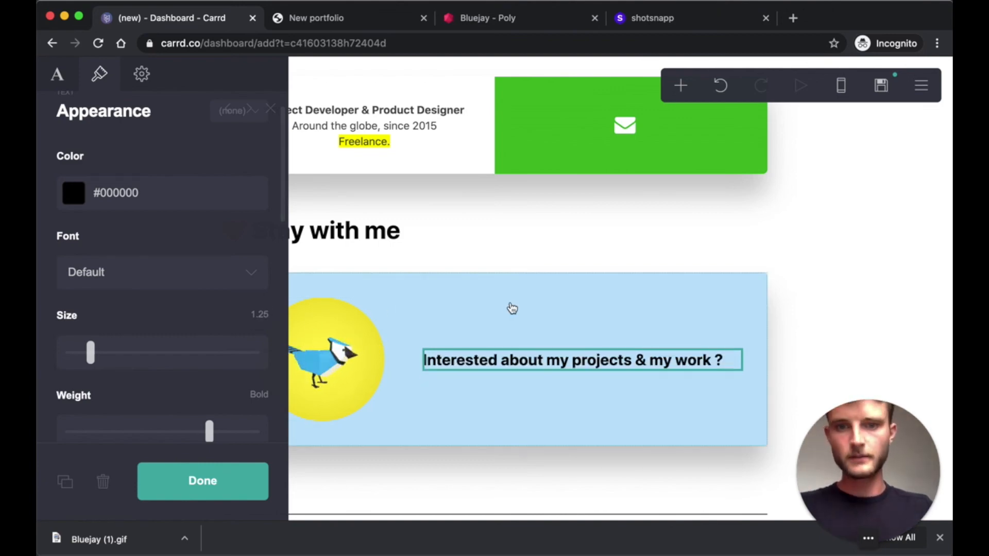
- Duplicate the heading as a size 1, Regular-weight line reading 'I invite you to follow me on Twitter'
{"action": "left_click", "coordinate": [64, 482]}
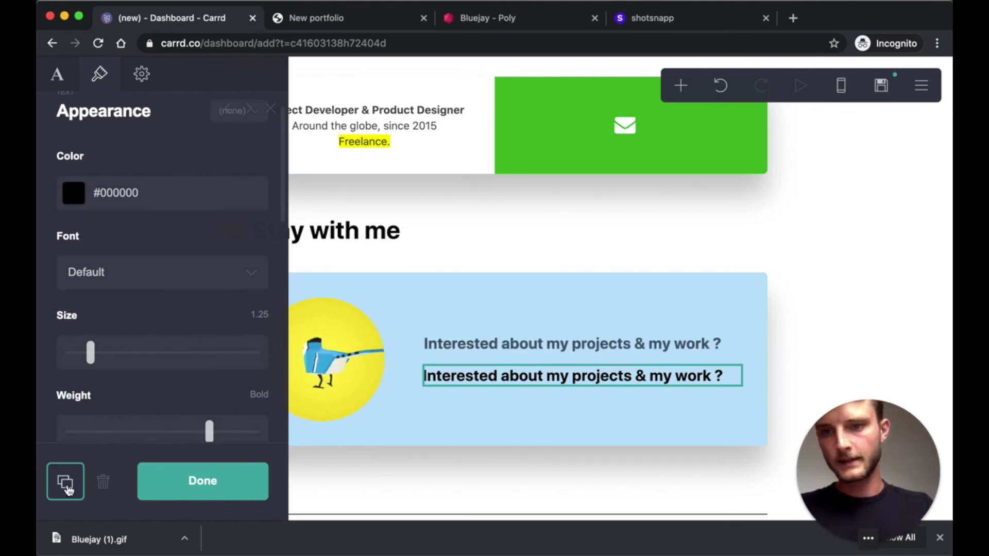
{"action": "left_click", "coordinate": [258, 317]}
{"action": "type", "text": "1"}
{"action": "left_click", "coordinate": [151, 430]}
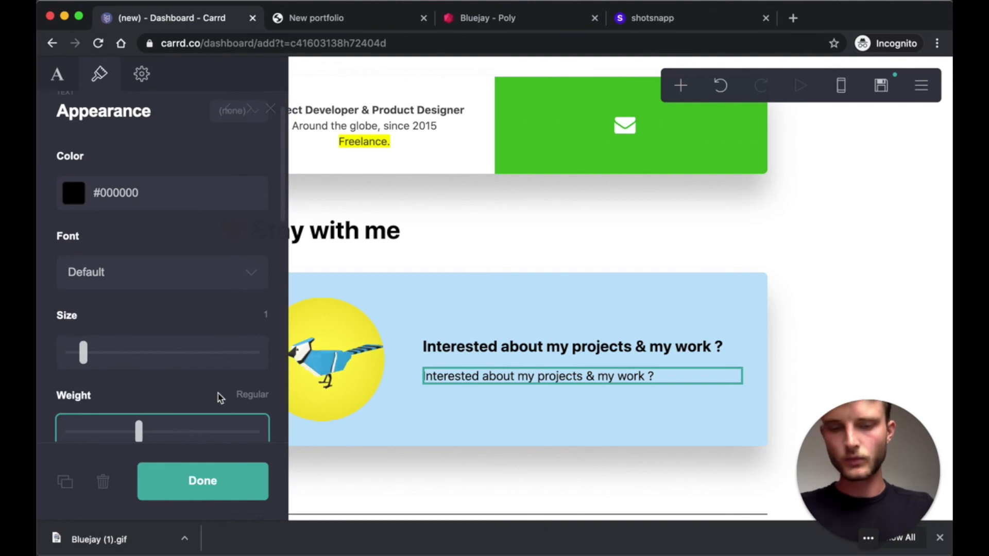
{"action": "left_click", "coordinate": [82, 98]}
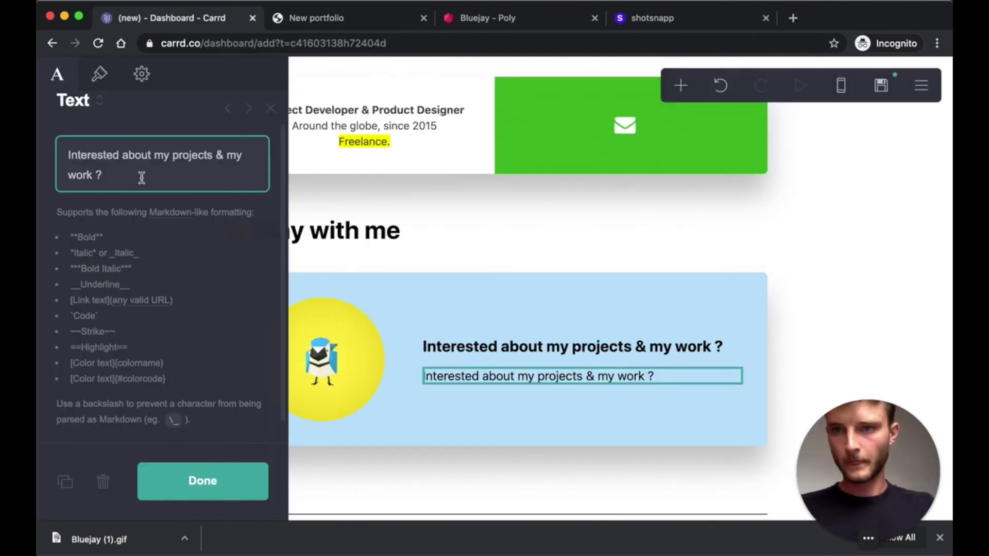
{"action": "key", "text": "ctrl+a"}
{"action": "key", "text": "ctrl+v"}
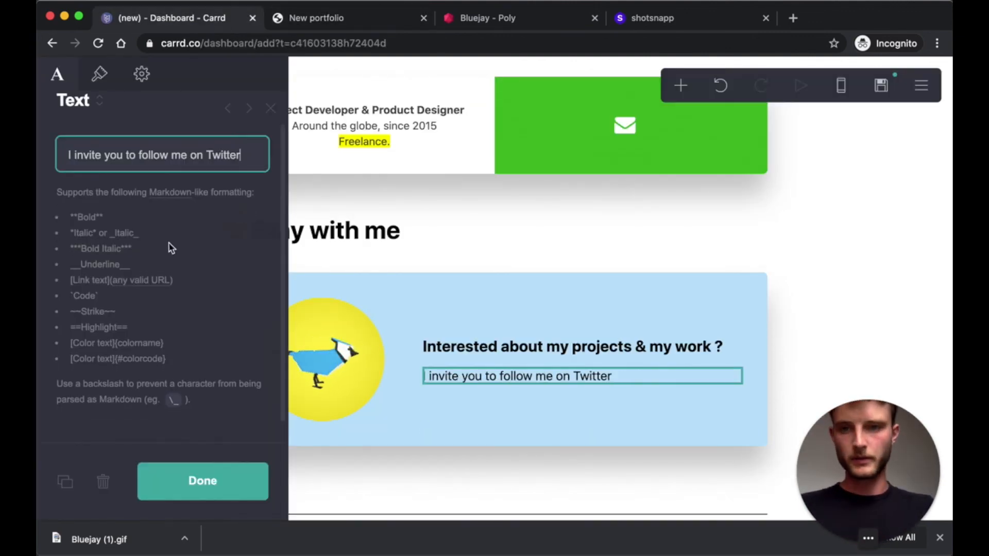
- Tint the invitation text translucent black, #000000B8
{"action": "left_click", "coordinate": [100, 76]}
{"action": "left_click", "coordinate": [78, 194]}
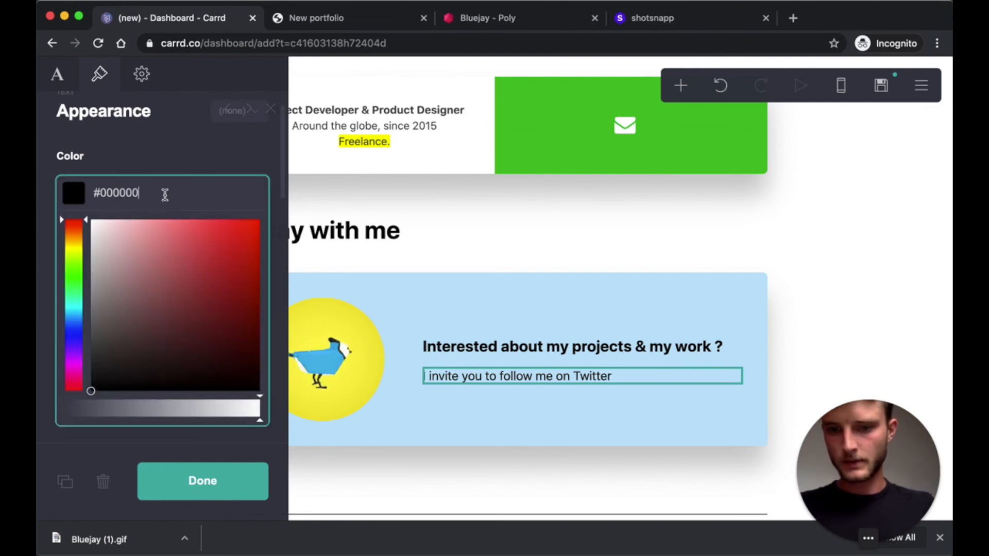
{"action": "type", "text": "B8"}
{"action": "key", "text": "Return"}
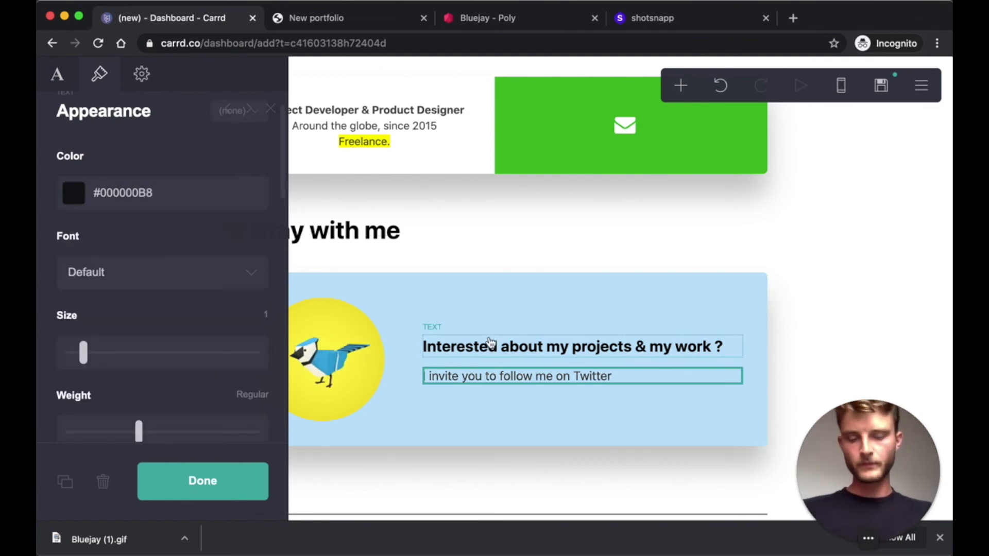
{"action": "left_click", "coordinate": [682, 92]}
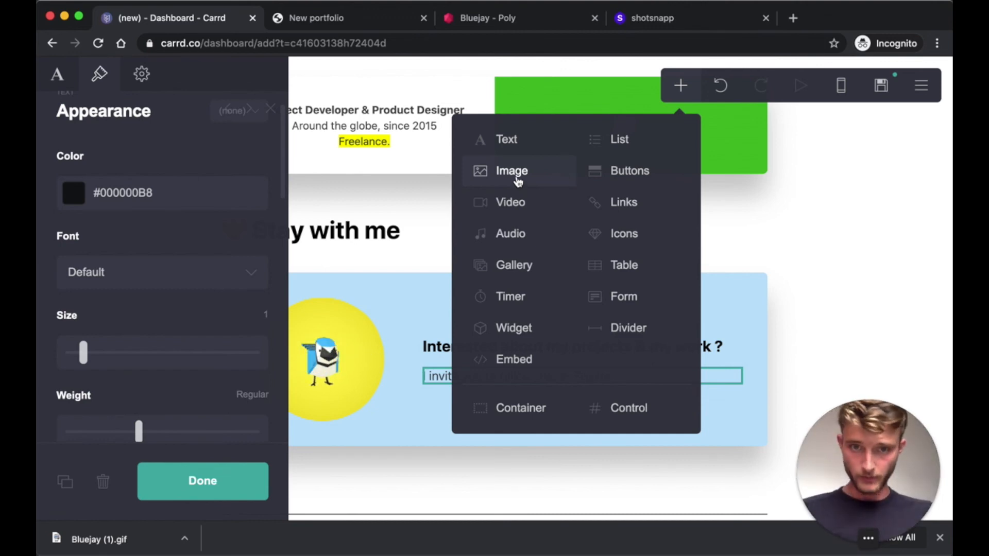
- Add a button labelled 'Follow Me on Twitter' linking to the Twitter profile URL
{"action": "left_click", "coordinate": [642, 175]}
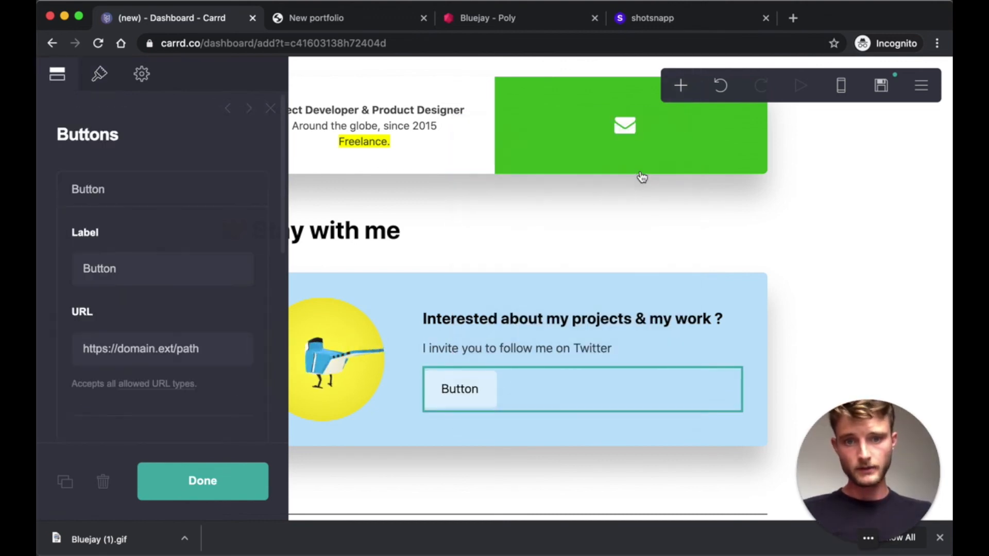
{"action": "left_click", "coordinate": [104, 268]}
{"action": "type", "text": "Follow Me"}
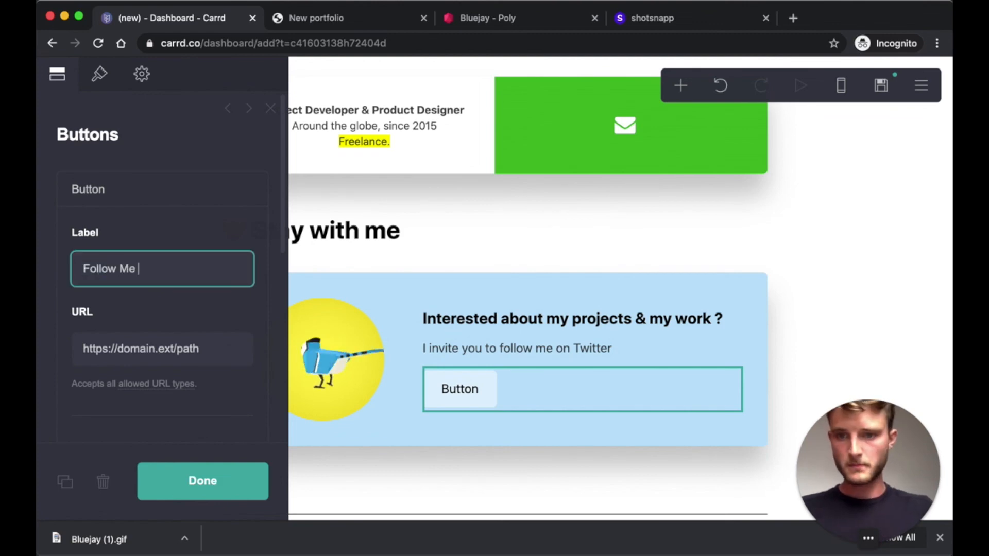
{"action": "type", "text": " on Twitter"}
{"action": "key", "text": "Tab"}
{"action": "type", "text": "twitter.com/grsl_fr"}
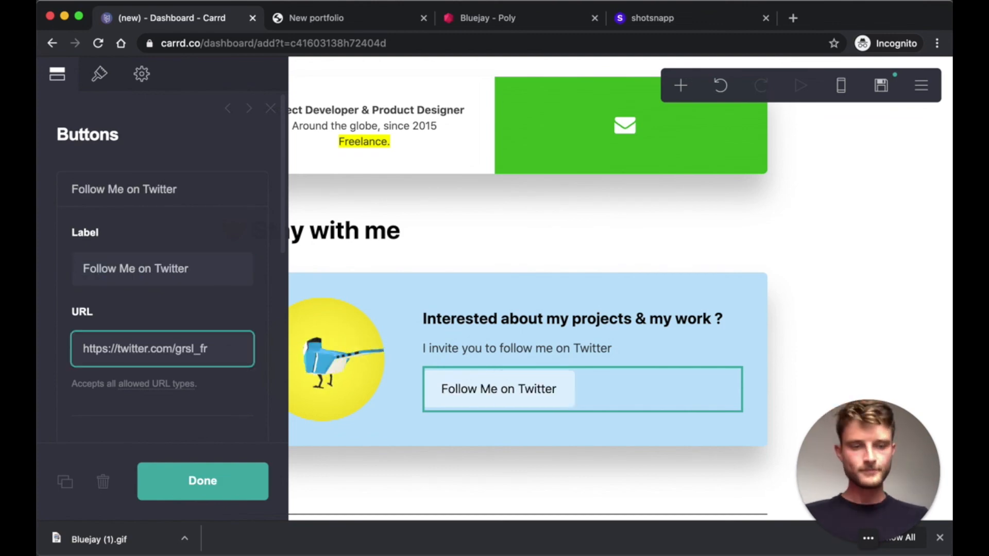
- Give the button a white #FFFFFF background and a #1DA1F2 label colour
{"action": "left_click", "coordinate": [97, 73]}
{"action": "scroll", "coordinate": [107, 307], "scroll_direction": "down", "scroll_amount": 3}
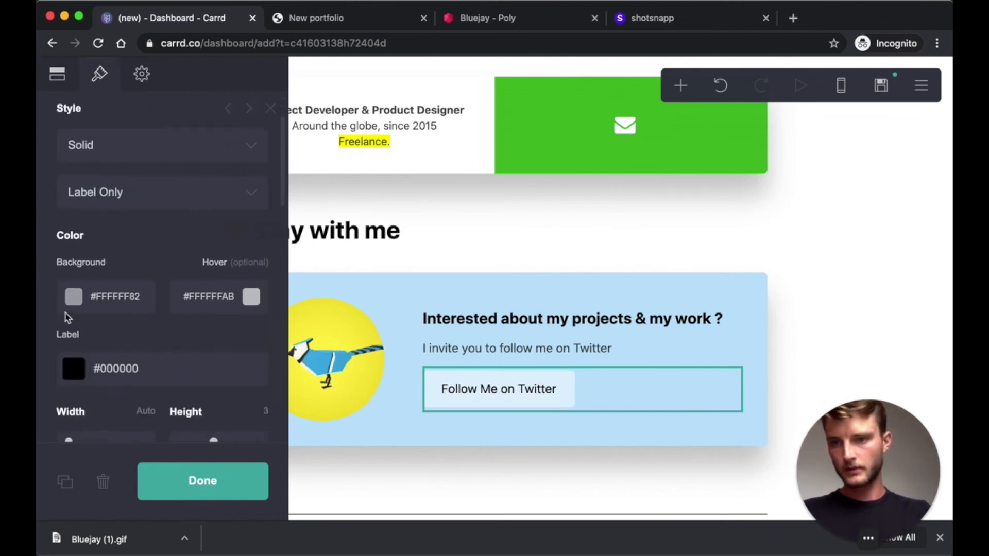
{"action": "left_click", "coordinate": [75, 297]}
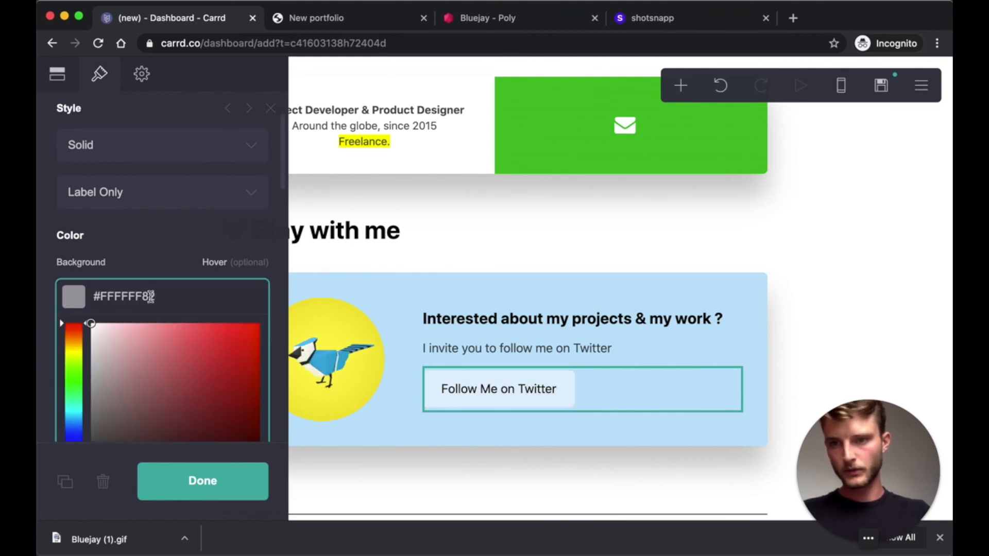
{"action": "key", "text": "BackSpace"}
{"action": "key", "text": "BackSpace"}
{"action": "key", "text": "Tab"}
{"action": "key", "text": "Tab"}
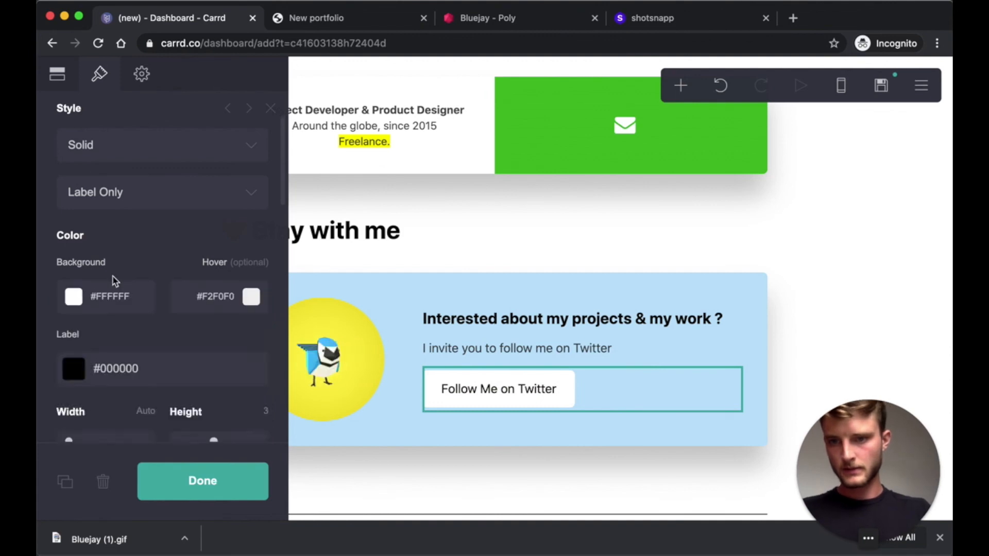
{"action": "scroll", "coordinate": [114, 330], "scroll_direction": "down", "scroll_amount": 3}
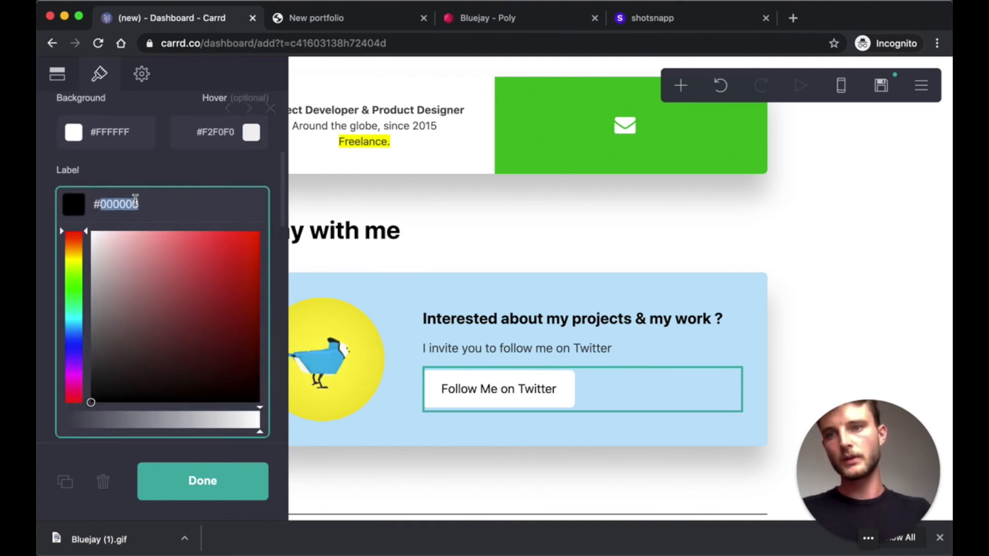
{"action": "type", "text": "#1DA1F2"}
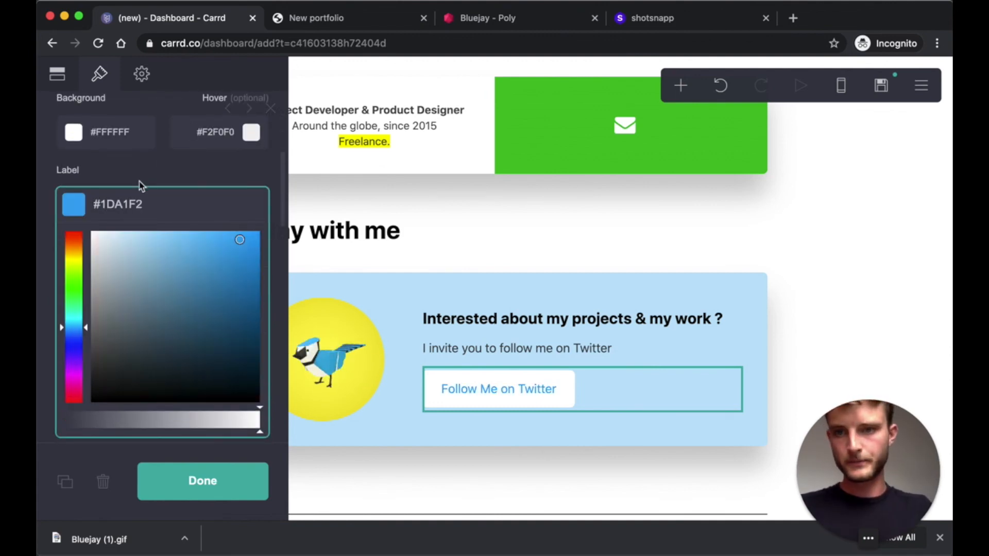
{"action": "key", "text": "Return"}
{"action": "scroll", "coordinate": [137, 327], "scroll_direction": "up", "scroll_amount": 3}
{"action": "scroll", "coordinate": [140, 328], "scroll_direction": "up", "scroll_amount": 2}
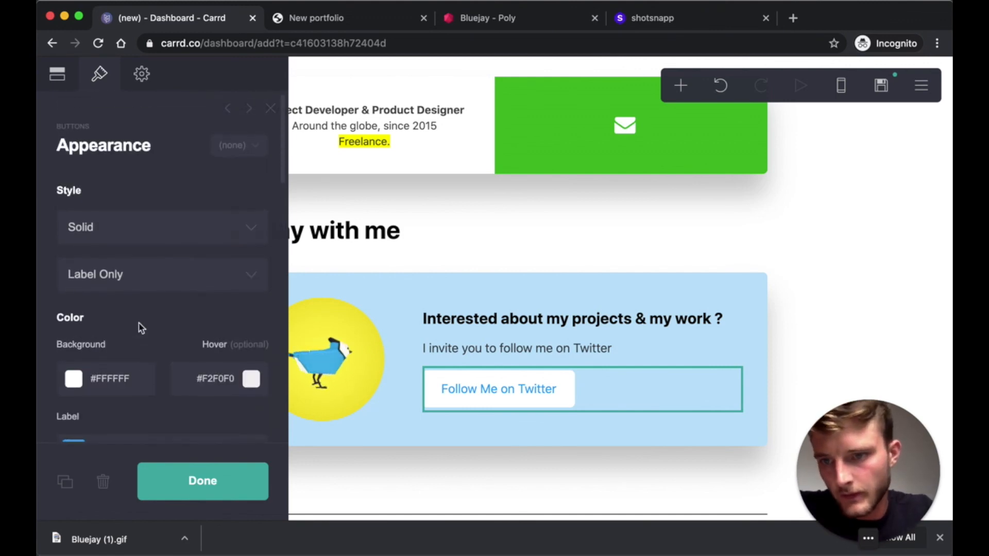
- Keep the solid button style and set the layout to Icon + Label
{"action": "left_click", "coordinate": [183, 235]}
{"action": "left_click", "coordinate": [133, 230]}
{"action": "left_click", "coordinate": [115, 281]}
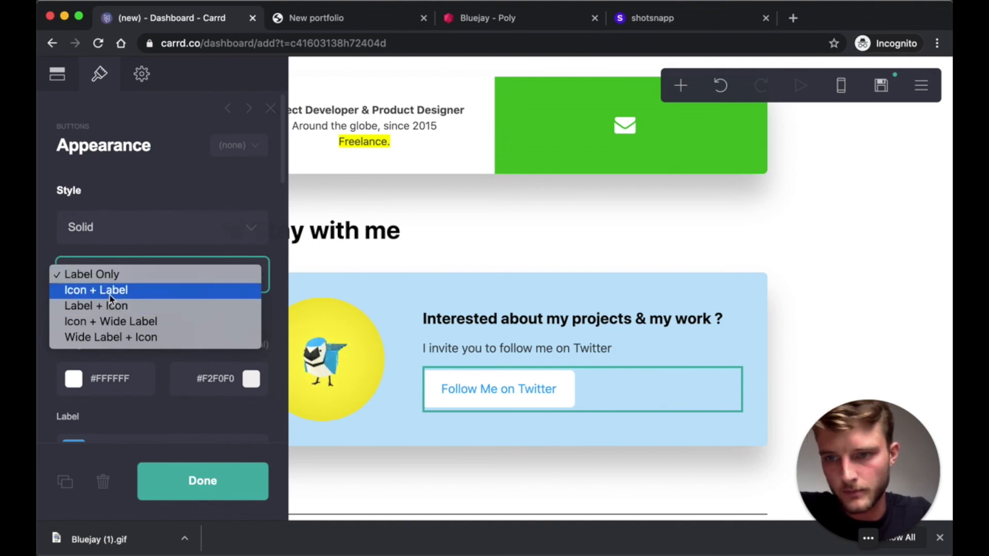
{"action": "left_click", "coordinate": [109, 294]}
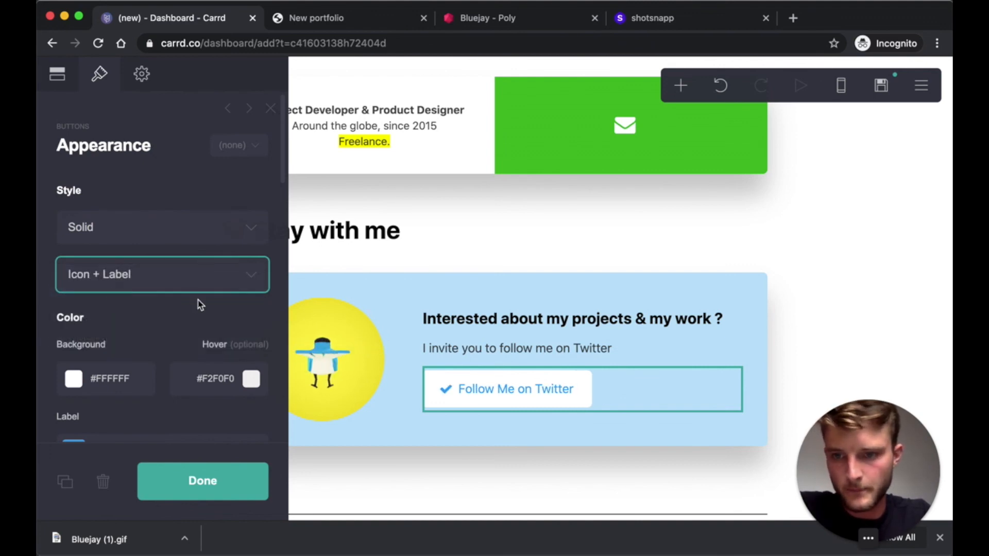
{"action": "scroll", "coordinate": [118, 238], "scroll_direction": "down", "scroll_amount": 1}
{"action": "scroll", "coordinate": [93, 170], "scroll_direction": "up", "scroll_amount": 1}
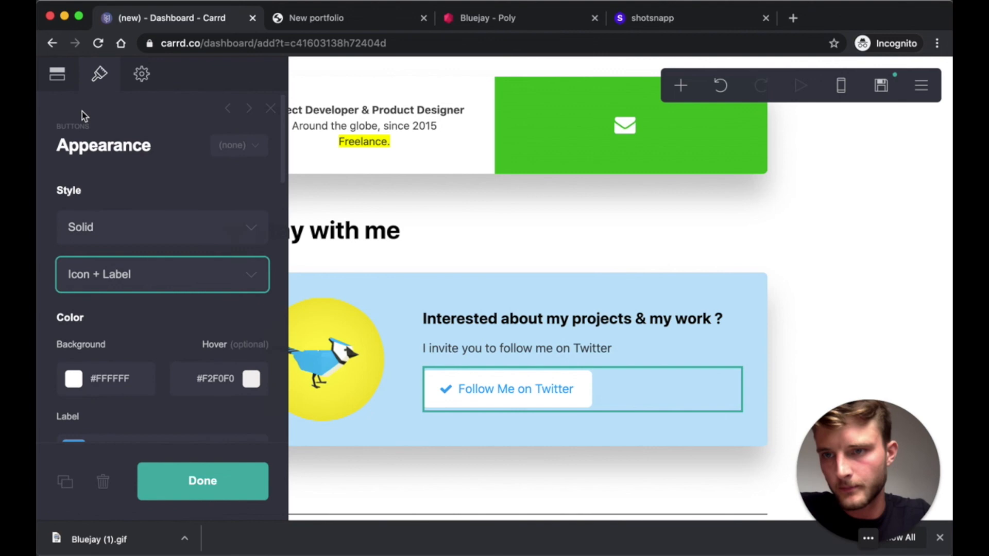
- Choose the Twitter icon for the button and finish editing it
{"action": "left_click", "coordinate": [57, 74]}
{"action": "scroll", "coordinate": [95, 261], "scroll_direction": "down", "scroll_amount": 2}
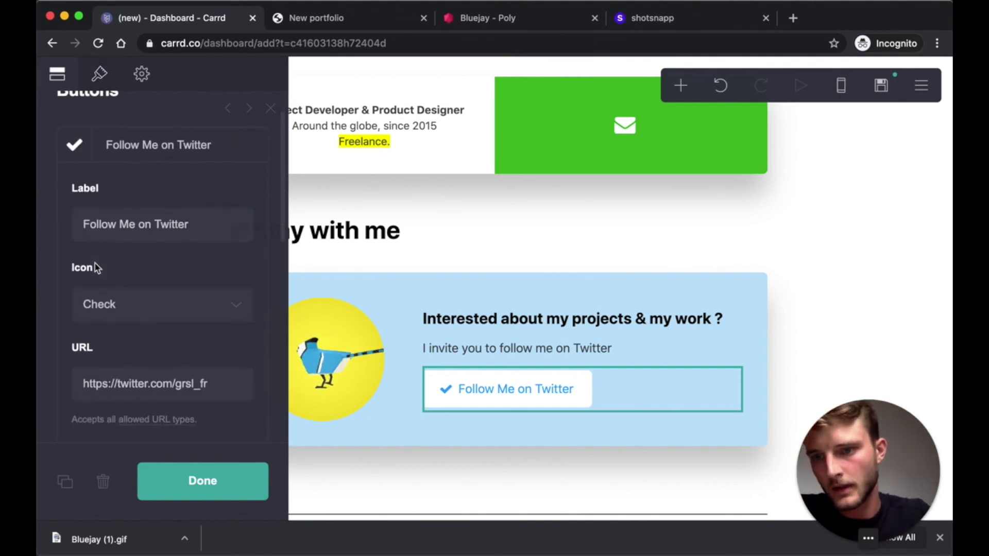
{"action": "left_click", "coordinate": [135, 268]}
{"action": "type", "text": "twitt"}
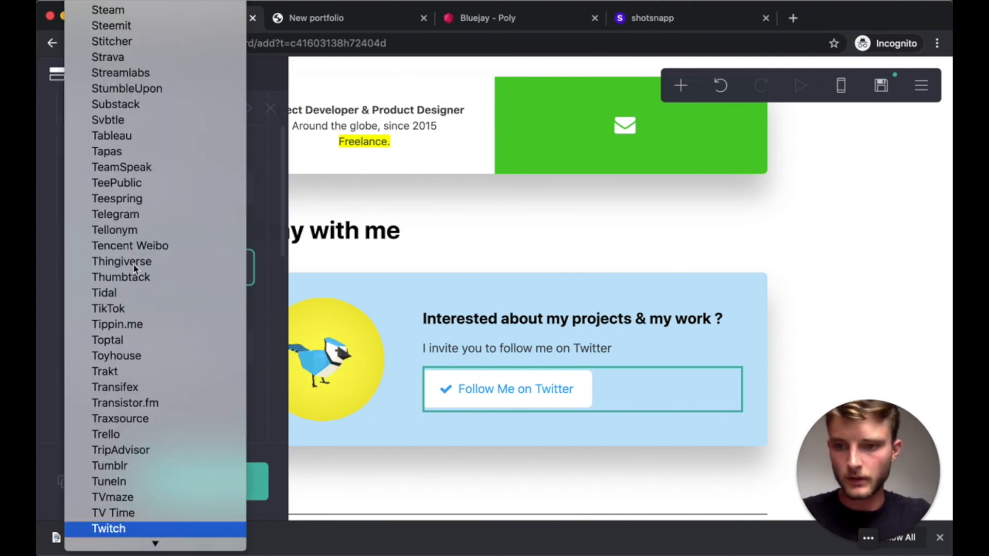
{"action": "key", "text": "Return"}
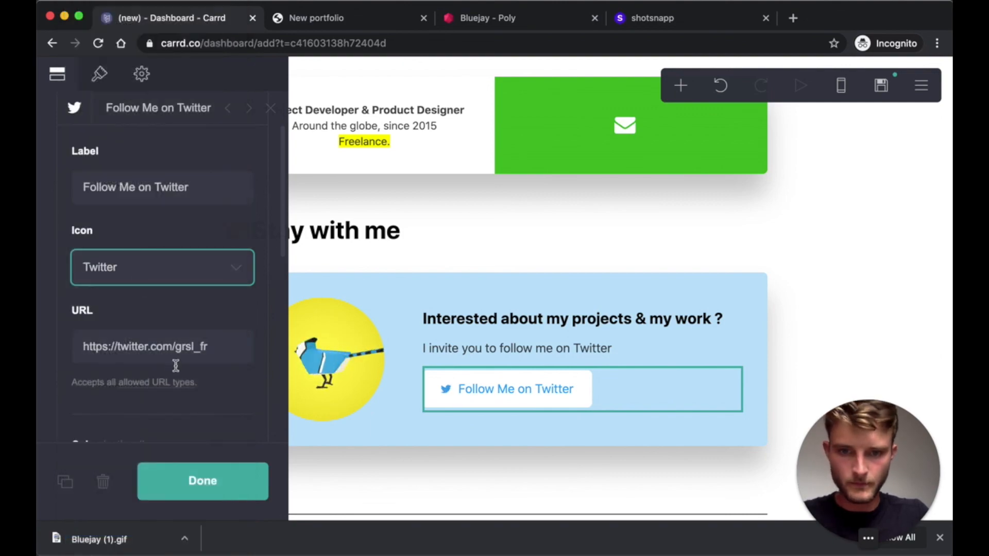
{"action": "left_click", "coordinate": [253, 490]}
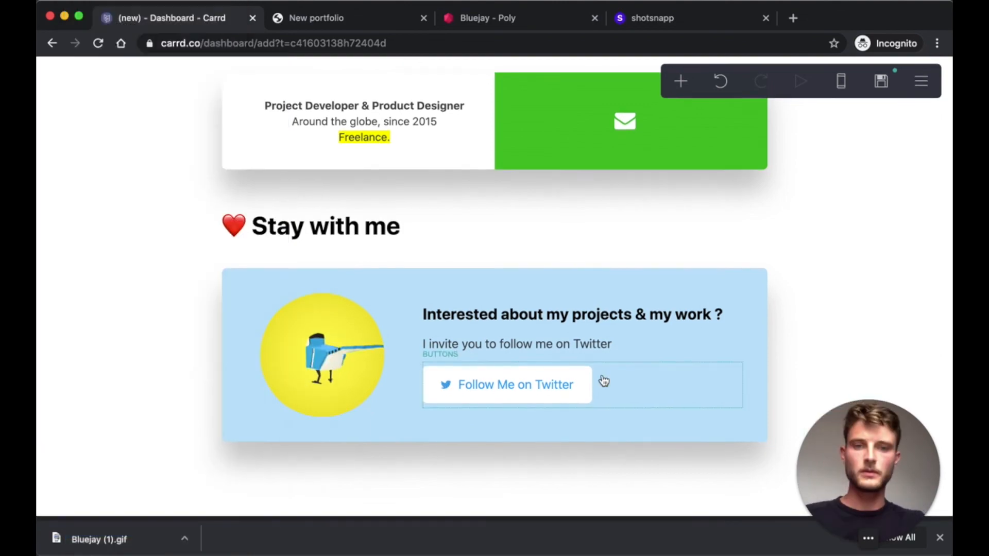
- Add a Scroll Point control and place it between the hero and the Startups heading
{"action": "scroll", "coordinate": [602, 381], "scroll_direction": "up", "scroll_amount": 10}
{"action": "scroll", "coordinate": [604, 380], "scroll_direction": "up", "scroll_amount": 10}
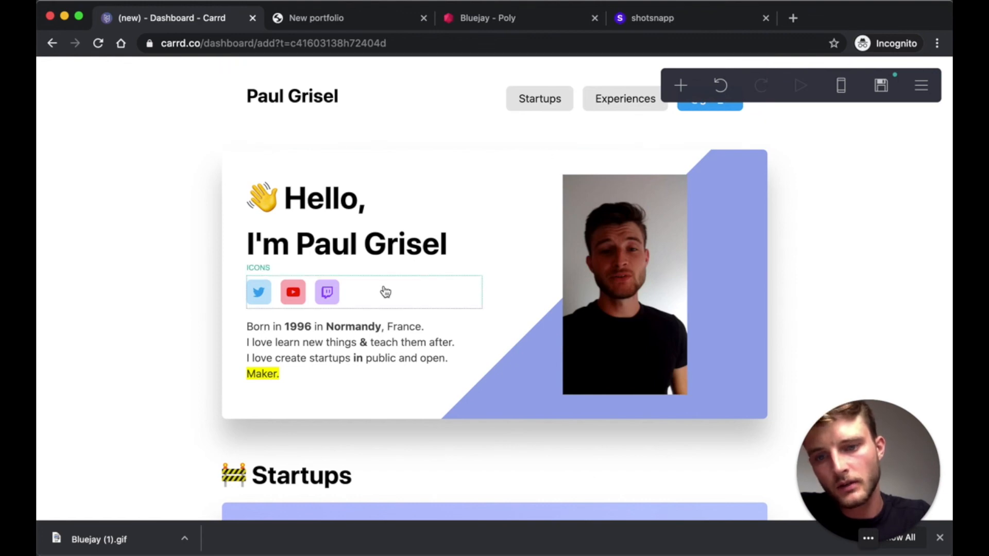
{"action": "left_click", "coordinate": [681, 86]}
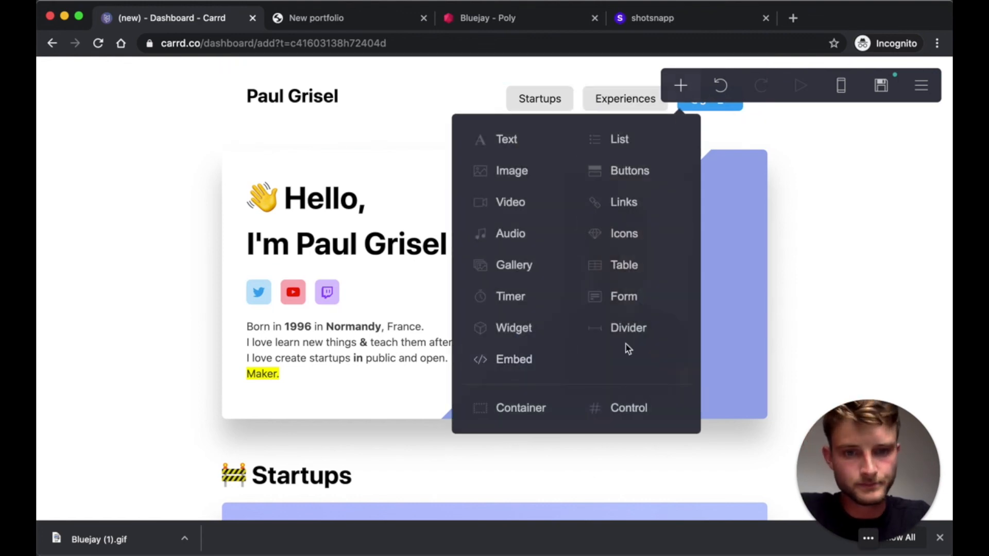
{"action": "left_click", "coordinate": [637, 409]}
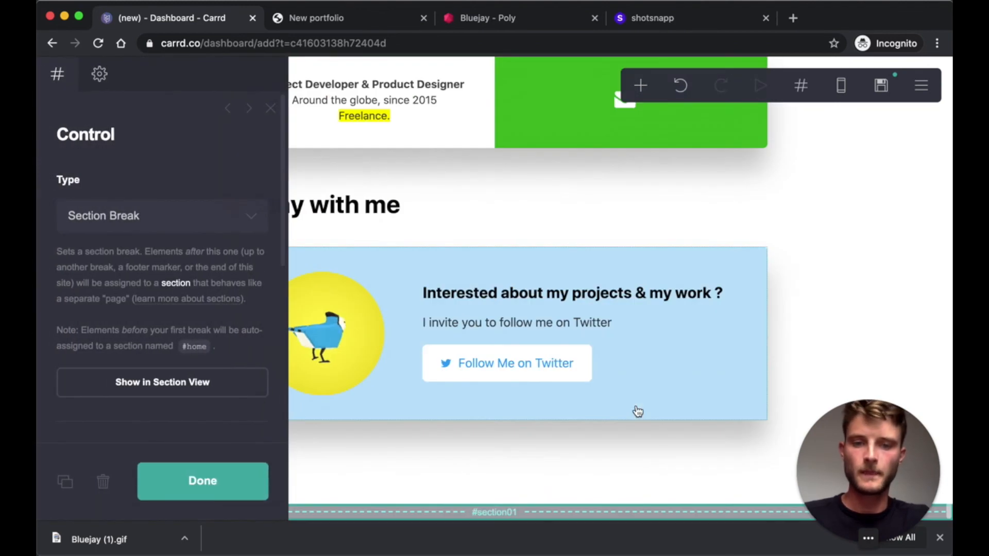
{"action": "left_click", "coordinate": [143, 214]}
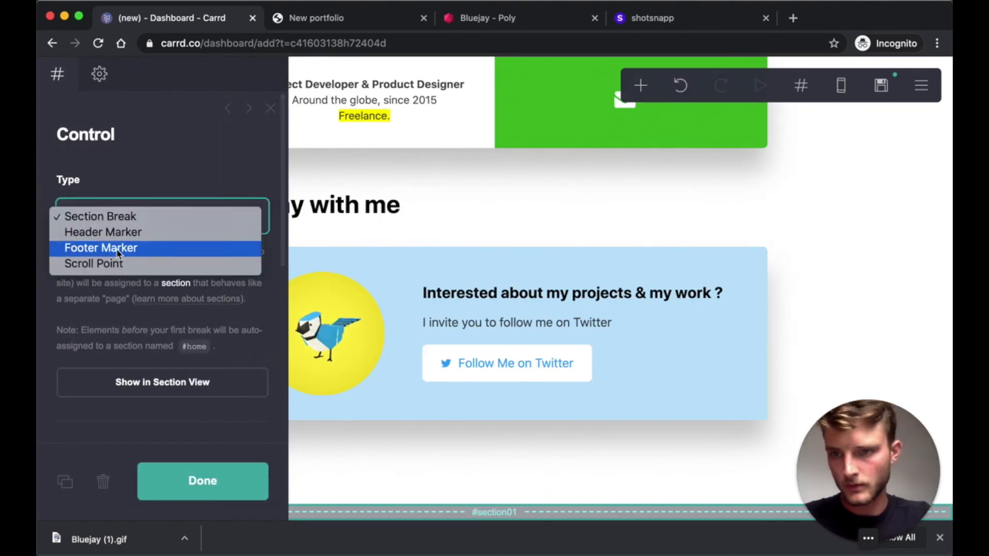
{"action": "left_click", "coordinate": [106, 264]}
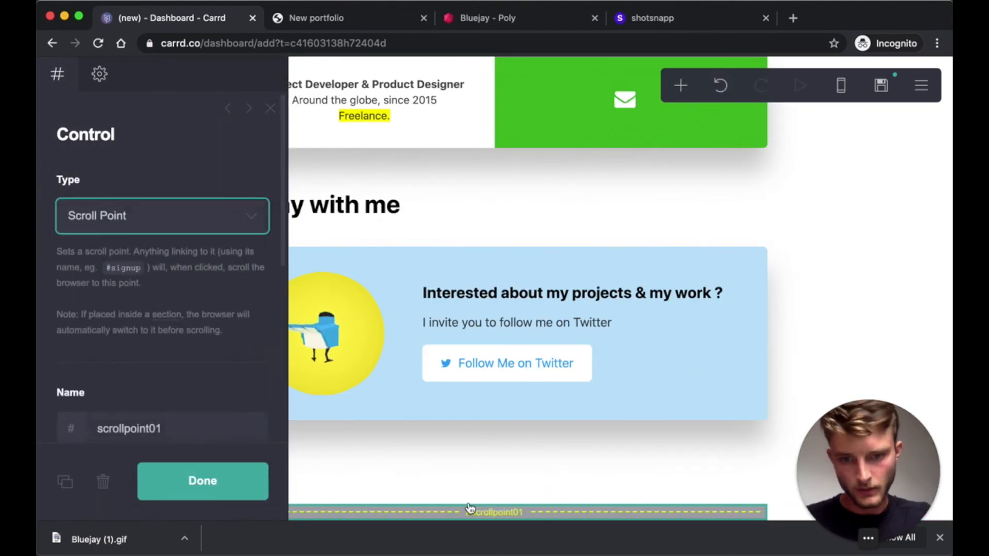
{"action": "mouse_move", "coordinate": [475, 512]}
{"action": "left_mouse_down"}
{"action": "mouse_move", "coordinate": [459, 165]}
{"action": "mouse_move", "coordinate": [559, 123]}
{"action": "mouse_move", "coordinate": [574, 35]}
{"action": "mouse_move", "coordinate": [570, 495]}
{"action": "left_mouse_up"}
{"action": "left_click_drag", "start_coordinate": [562, 246], "coordinate": [363, 468]}
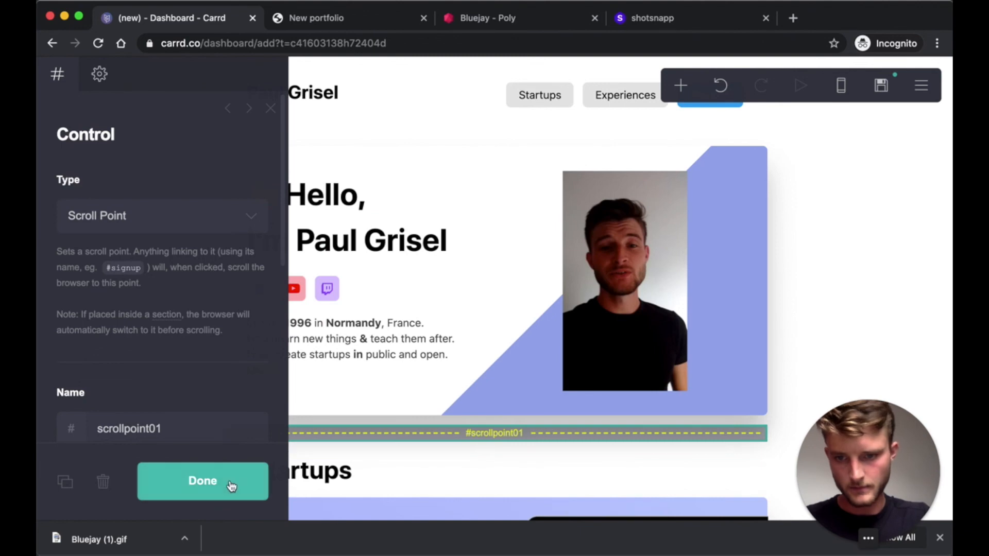
- Name the new scroll point 'startups' so its marker reads #startups
{"action": "double_click", "coordinate": [111, 428]}
{"action": "type", "text": "startups"}
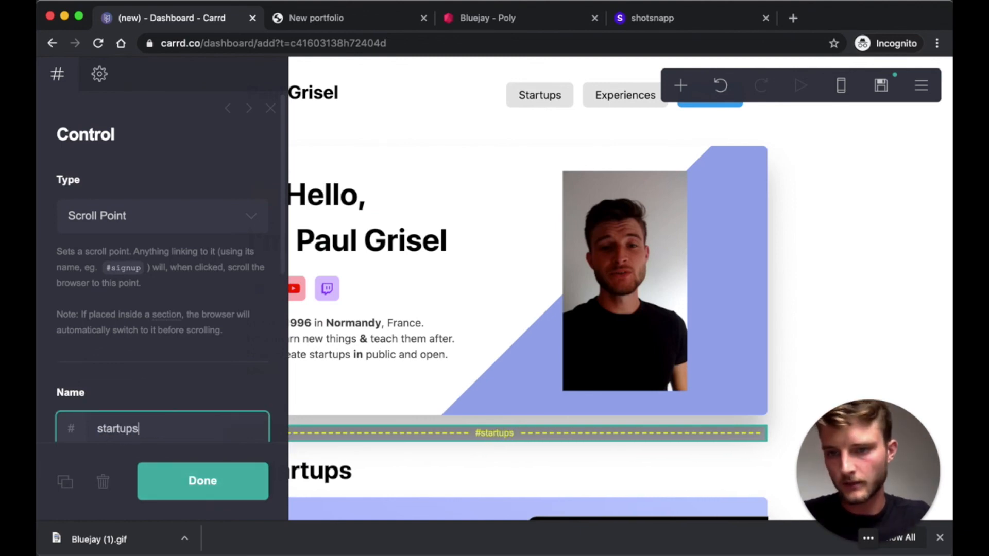
{"action": "left_click", "coordinate": [186, 479]}
{"action": "scroll", "coordinate": [461, 281], "scroll_direction": "down", "scroll_amount": 3}
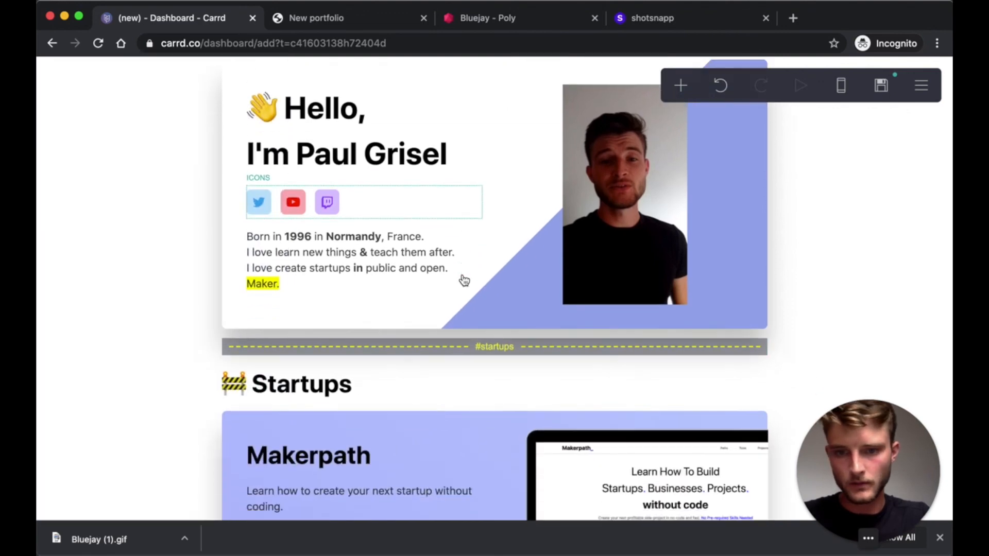
- Insert a Scroll Point control at the Past experiences heading
{"action": "scroll", "coordinate": [463, 280], "scroll_direction": "down", "scroll_amount": 15}
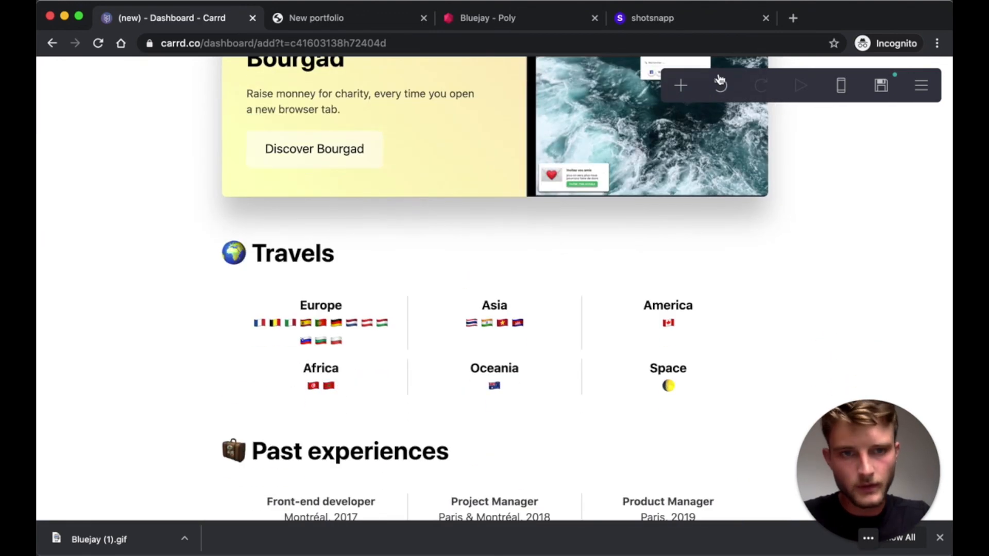
{"action": "left_click", "coordinate": [342, 456]}
{"action": "left_click", "coordinate": [680, 85]}
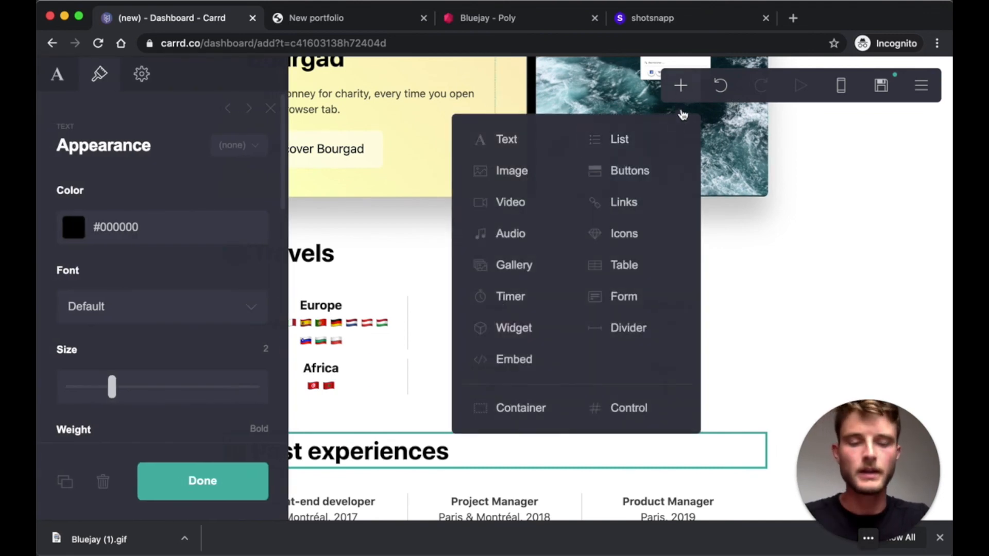
{"action": "left_click", "coordinate": [638, 406]}
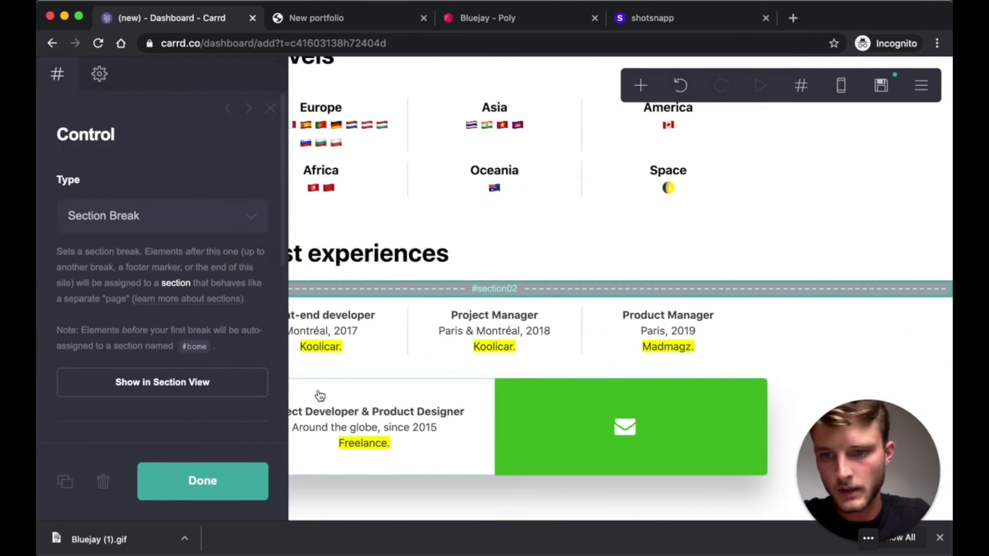
{"action": "left_click", "coordinate": [118, 230]}
{"action": "left_click", "coordinate": [108, 265]}
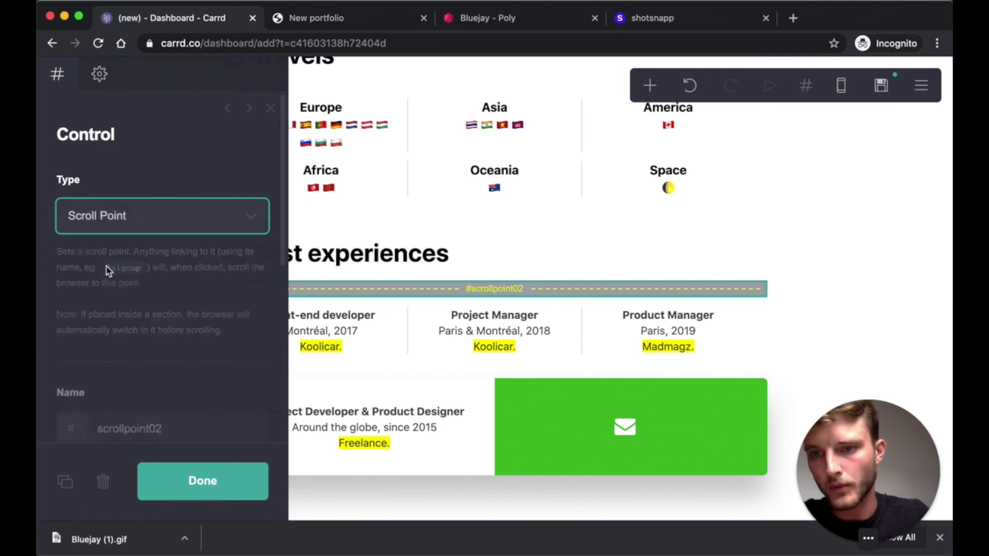
- Name the scroll point 'experiences' and move it just above the Past experiences heading
{"action": "scroll", "coordinate": [155, 258], "scroll_direction": "down", "scroll_amount": 4}
{"action": "double_click", "coordinate": [125, 330]}
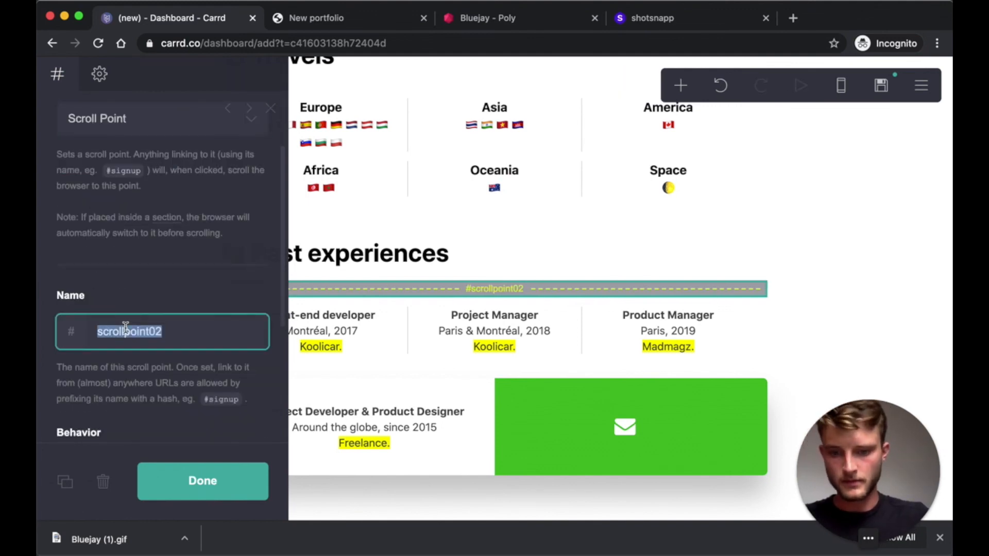
{"action": "type", "text": "experiences"}
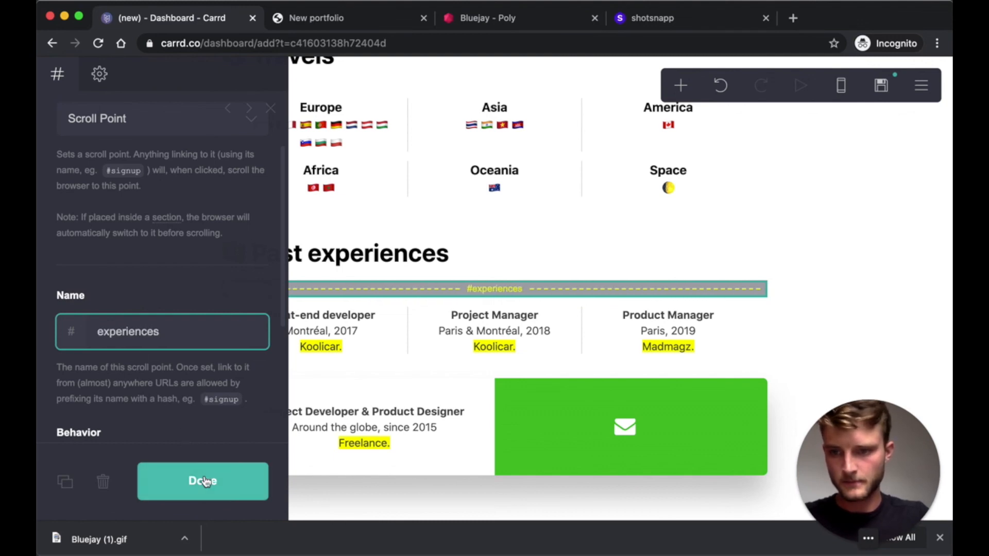
{"action": "left_click", "coordinate": [212, 484]}
{"action": "left_click_drag", "start_coordinate": [470, 294], "coordinate": [377, 242]}
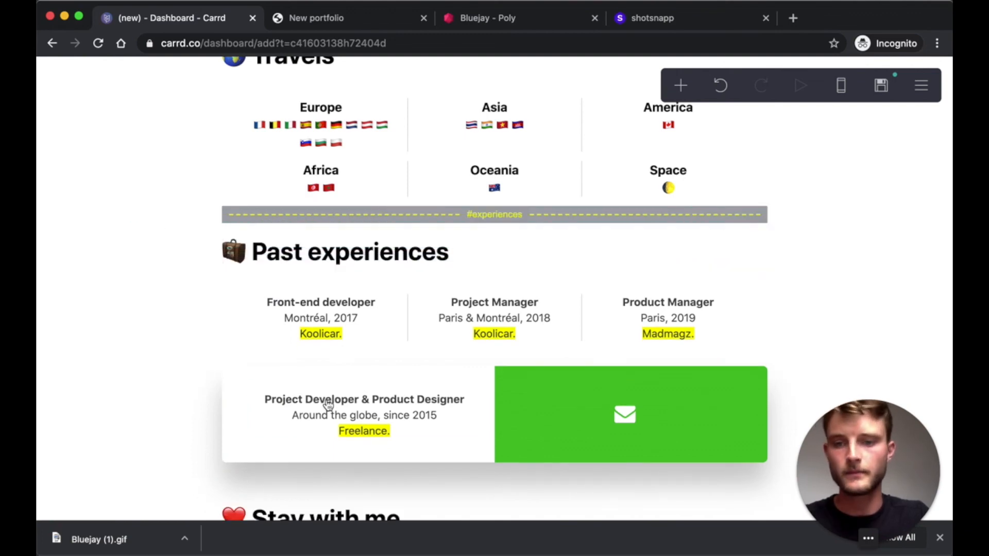
- Set the header Startups button's link to #startups
{"action": "scroll", "coordinate": [479, 320], "scroll_direction": "up", "scroll_amount": 20}
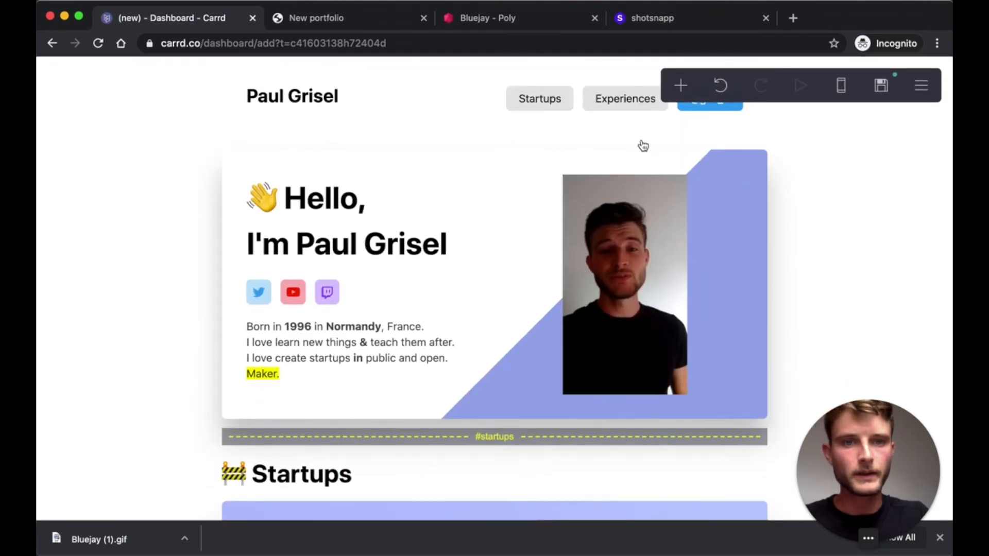
{"action": "left_click", "coordinate": [575, 108]}
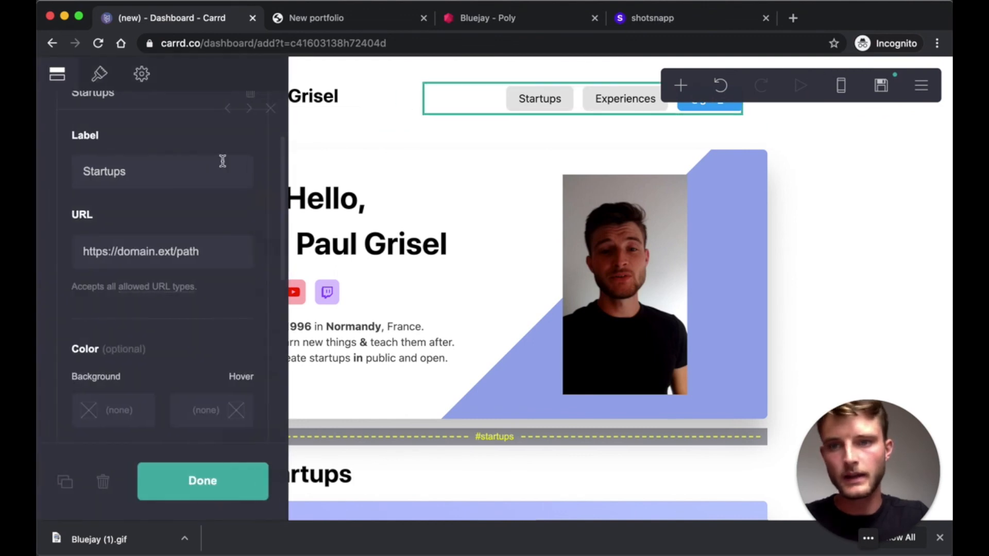
{"action": "double_click", "coordinate": [129, 253]}
{"action": "triple_click", "coordinate": [130, 253]}
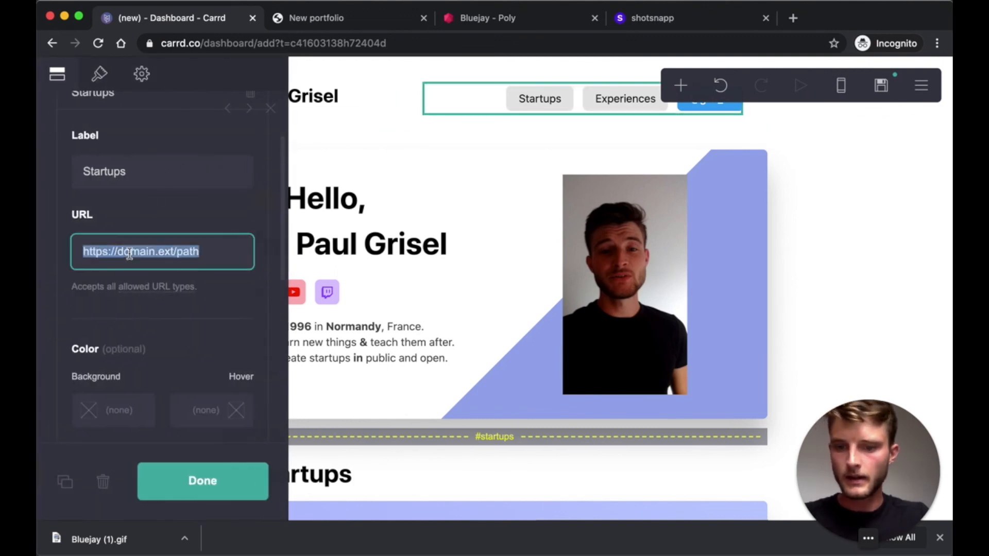
{"action": "type", "text": "#startups"}
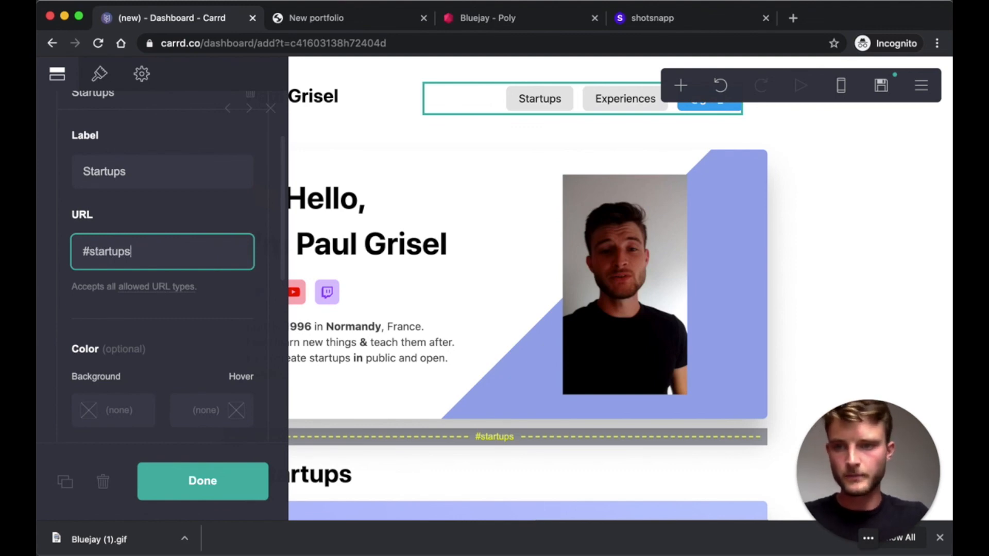
{"action": "left_click", "coordinate": [205, 480]}
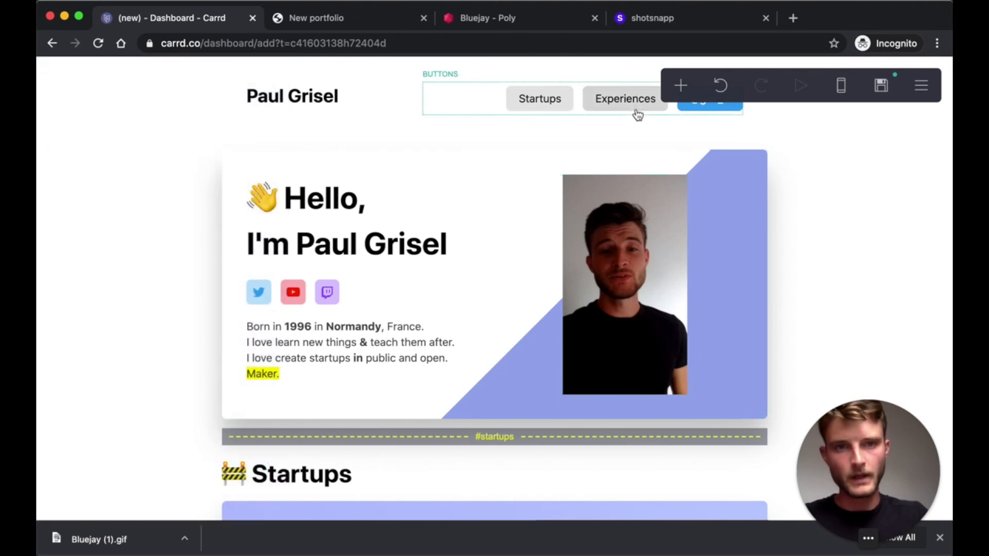
- Set the header Experiences button's link to #experiences
{"action": "left_click", "coordinate": [638, 113]}
{"action": "scroll", "coordinate": [161, 280], "scroll_direction": "down", "scroll_amount": 5}
{"action": "scroll", "coordinate": [87, 209], "scroll_direction": "up", "scroll_amount": 8}
{"action": "left_click", "coordinate": [86, 199]}
{"action": "left_click", "coordinate": [93, 223]}
{"action": "left_click_drag", "start_coordinate": [216, 381], "coordinate": [35, 382]}
{"action": "type", "text": "#experiences"}
{"action": "left_click", "coordinate": [202, 481]}
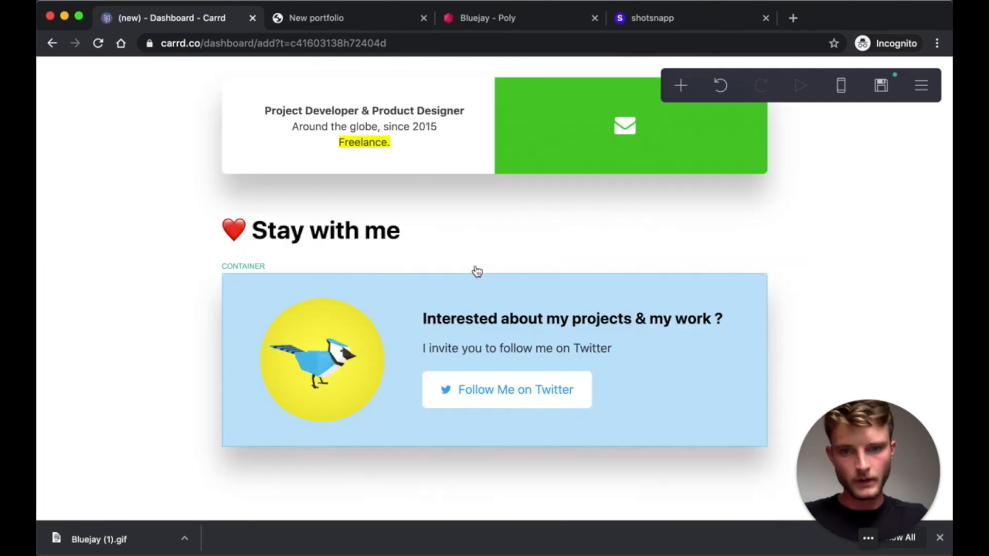
{"action": "scroll", "coordinate": [477, 272], "scroll_direction": "up", "scroll_amount": 10}
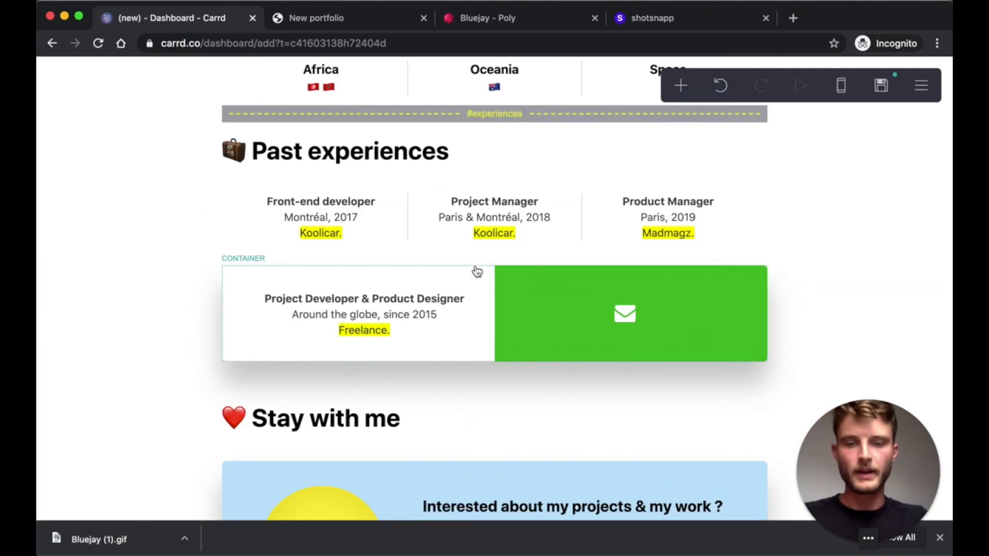
{"action": "scroll", "coordinate": [478, 271], "scroll_direction": "up", "scroll_amount": 15}
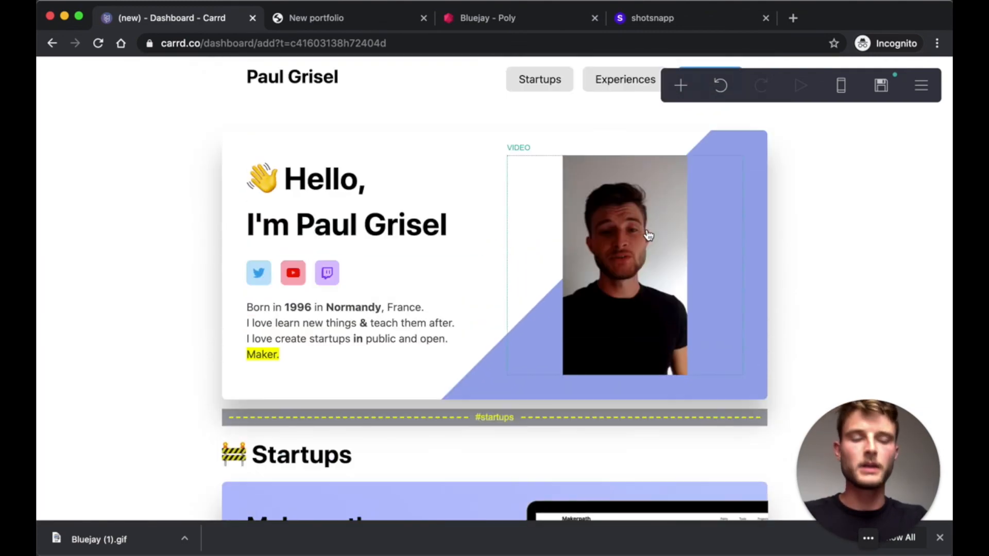
{"action": "scroll", "coordinate": [515, 298], "scroll_direction": "up", "scroll_amount": 1}
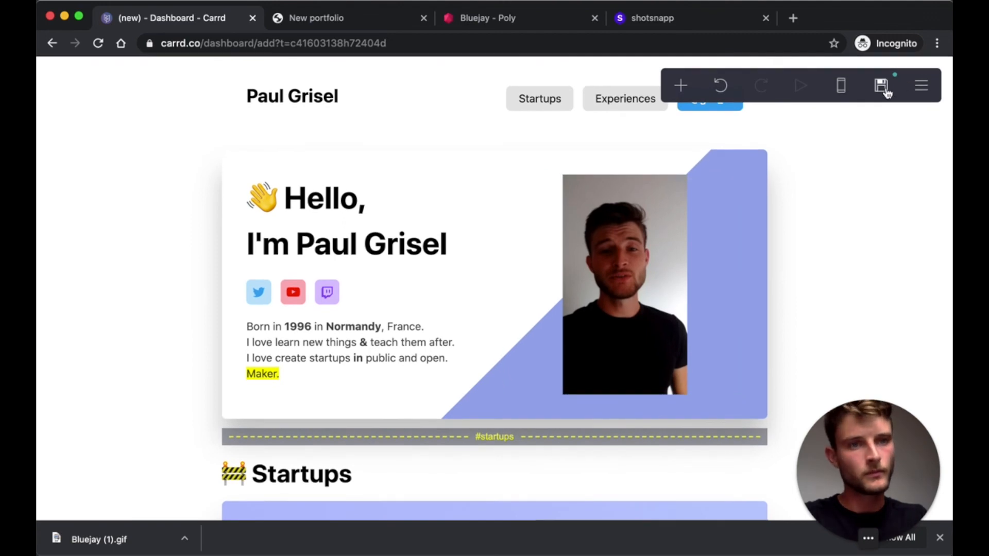
- In the publish settings, fill in the site title and set the description to 'Here is my portfolio'
{"action": "left_click", "coordinate": [882, 87]}
{"action": "left_click", "coordinate": [91, 218]}
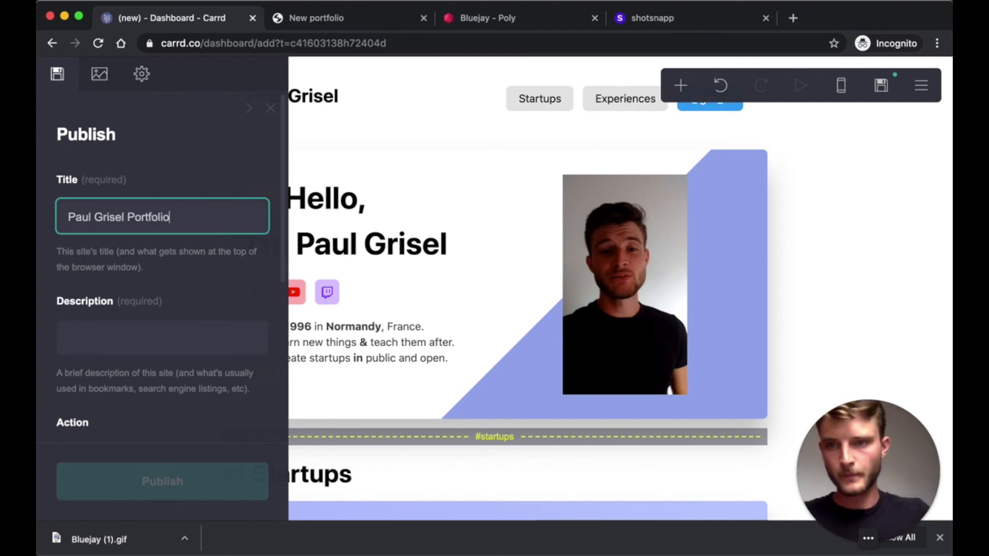
{"action": "left_click", "coordinate": [96, 347]}
{"action": "type", "text": "Here is my portfolio"}
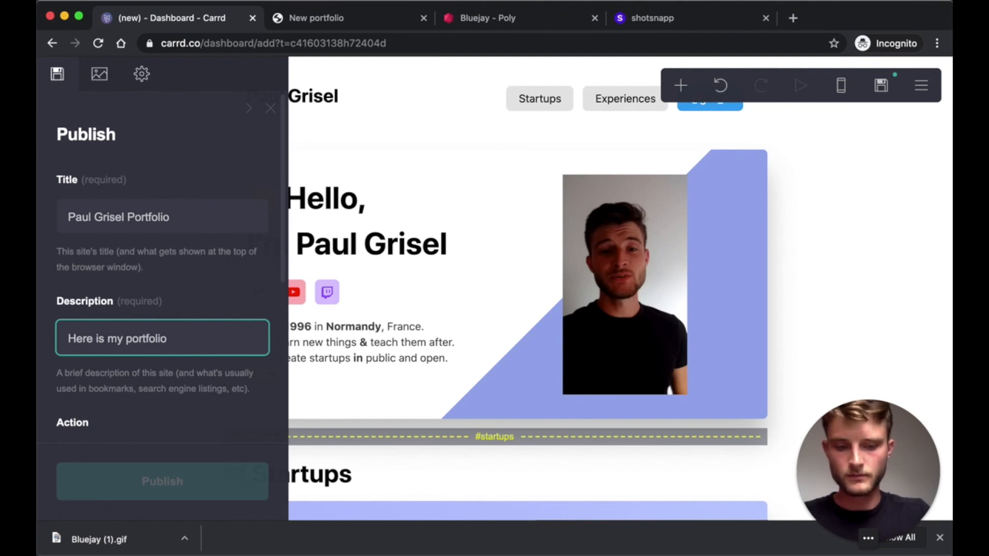
{"action": "scroll", "coordinate": [170, 327], "scroll_direction": "down", "scroll_amount": 5}
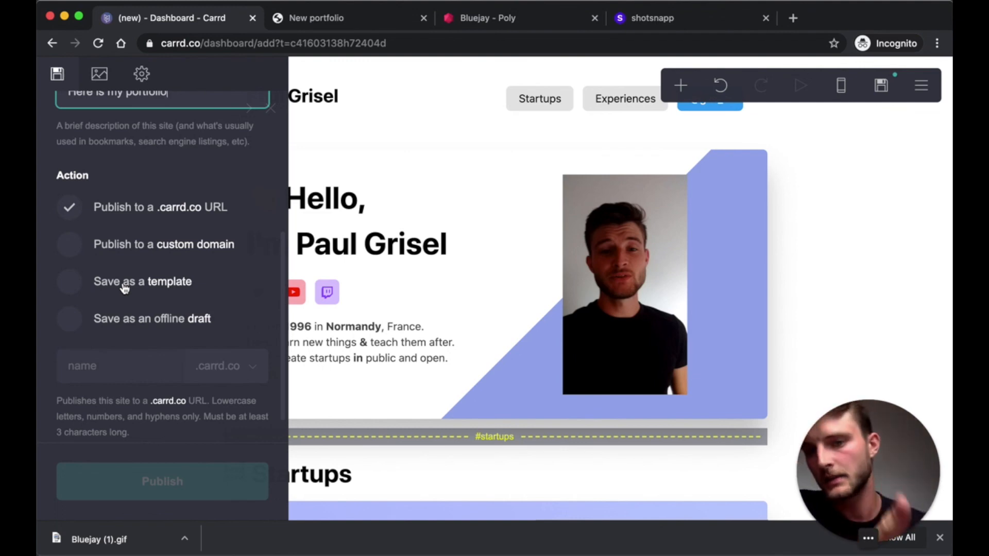
- Choose publishing to a .carrd.co URL and enter a subdomain name
{"action": "left_click", "coordinate": [56, 332]}
{"action": "left_click", "coordinate": [67, 325]}
{"action": "left_click", "coordinate": [70, 235]}
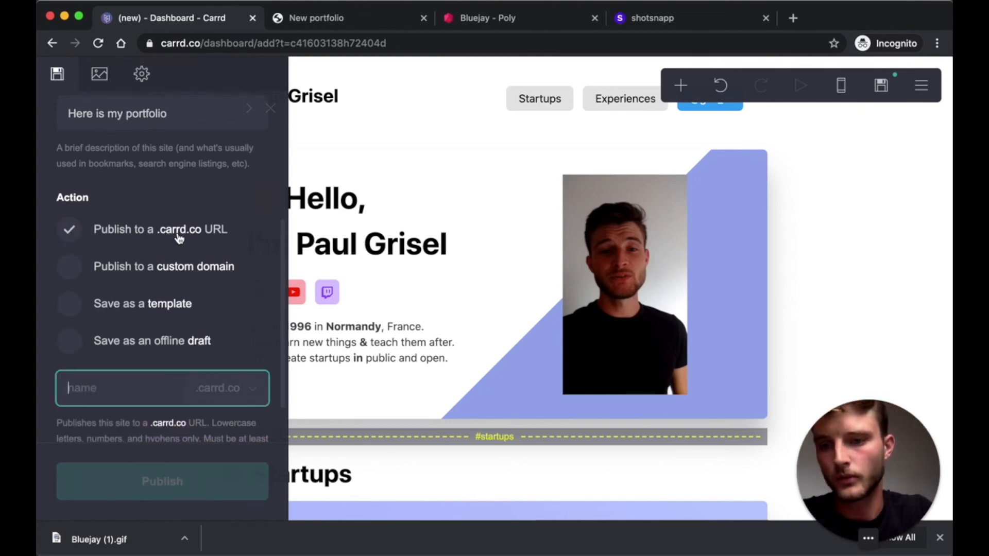
{"action": "type", "text": "paulgr"}
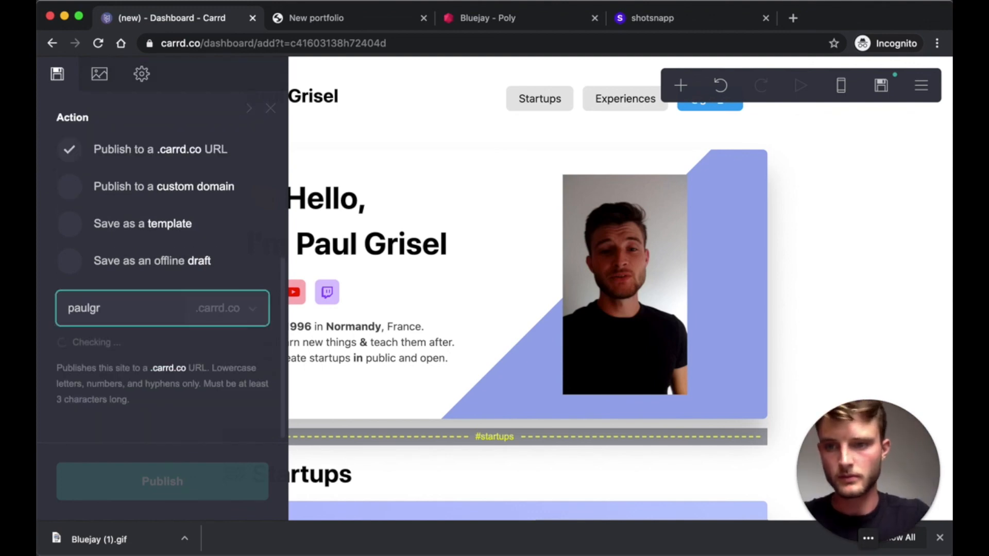
{"action": "type", "text": "isisl"}
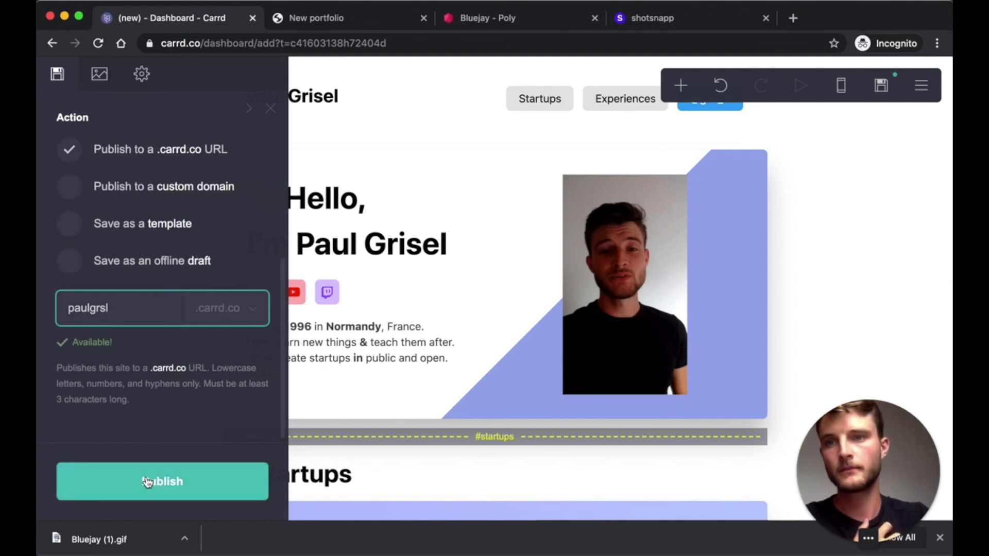
- Review the Media share image and favicon options, then publish the site
{"action": "left_click", "coordinate": [101, 77]}
{"action": "scroll", "coordinate": [129, 283], "scroll_direction": "up", "scroll_amount": 3}
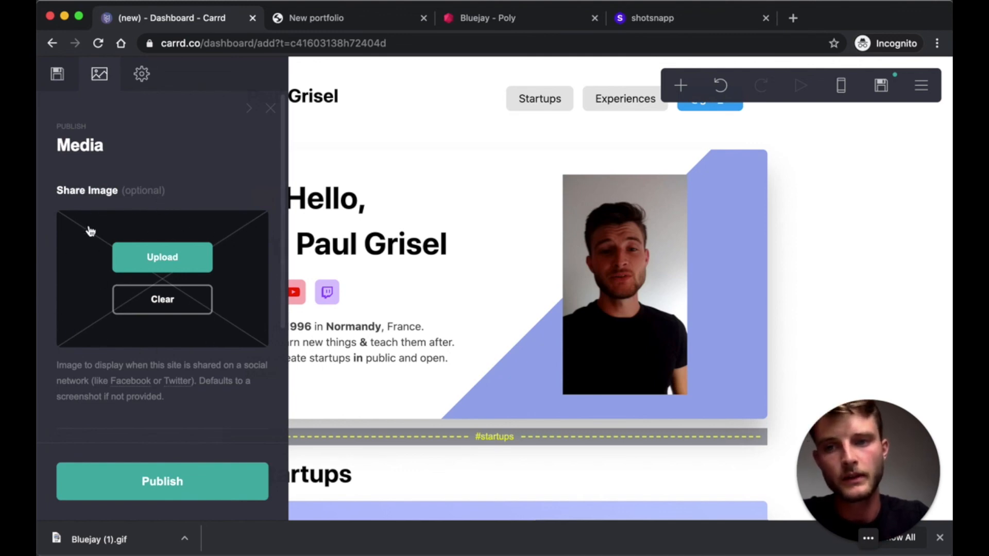
{"action": "scroll", "coordinate": [92, 238], "scroll_direction": "down", "scroll_amount": 3}
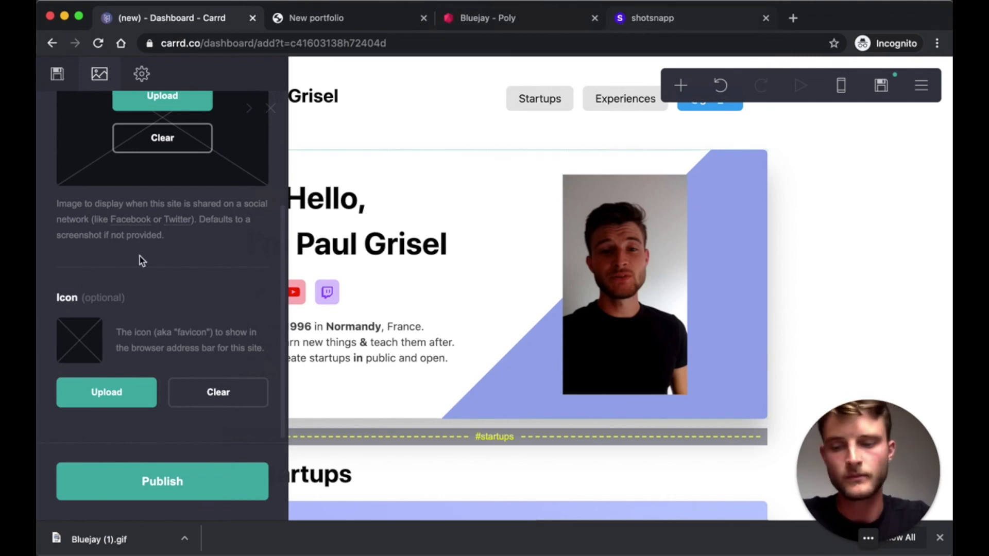
{"action": "scroll", "coordinate": [159, 257], "scroll_direction": "up", "scroll_amount": 3}
{"action": "scroll", "coordinate": [162, 259], "scroll_direction": "down", "scroll_amount": 2}
{"action": "scroll", "coordinate": [100, 354], "scroll_direction": "up", "scroll_amount": 5}
{"action": "left_click", "coordinate": [57, 73]}
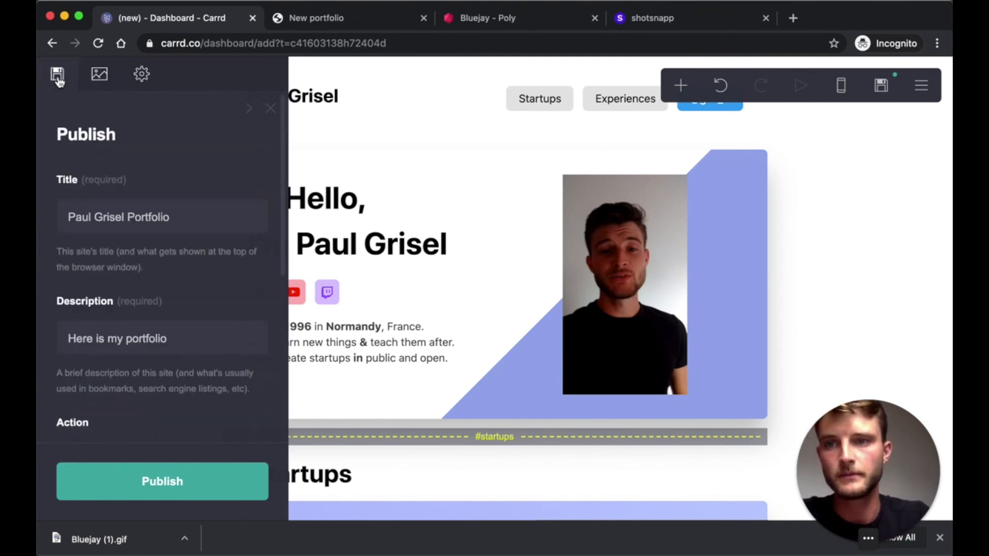
{"action": "scroll", "coordinate": [177, 258], "scroll_direction": "down", "scroll_amount": 3}
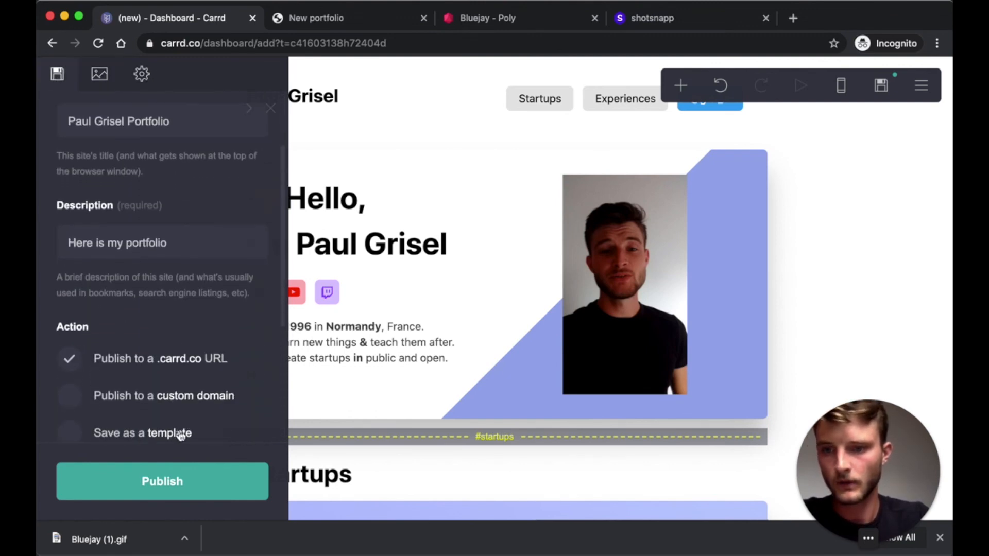
{"action": "left_click", "coordinate": [174, 484]}
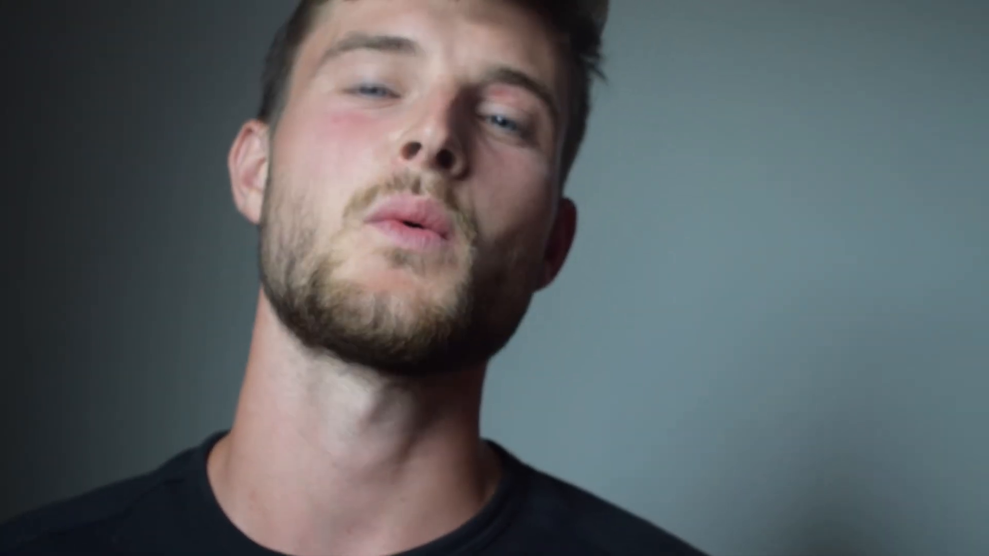